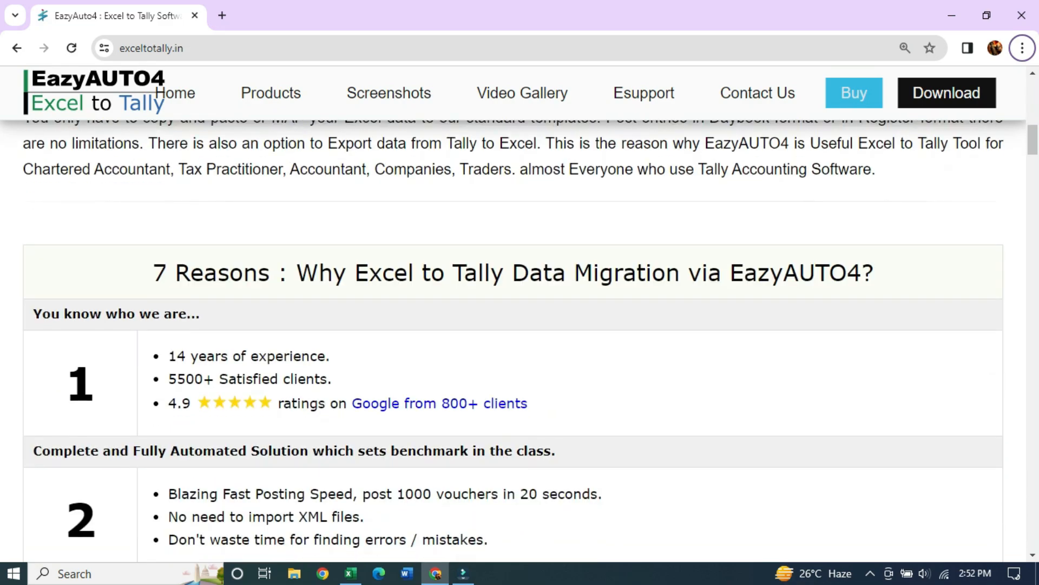
Open the free demo download form on the EazyAUTO4 website
{"action": "scroll", "coordinate": [513, 341], "scroll_direction": "down", "scroll_amount": 7}
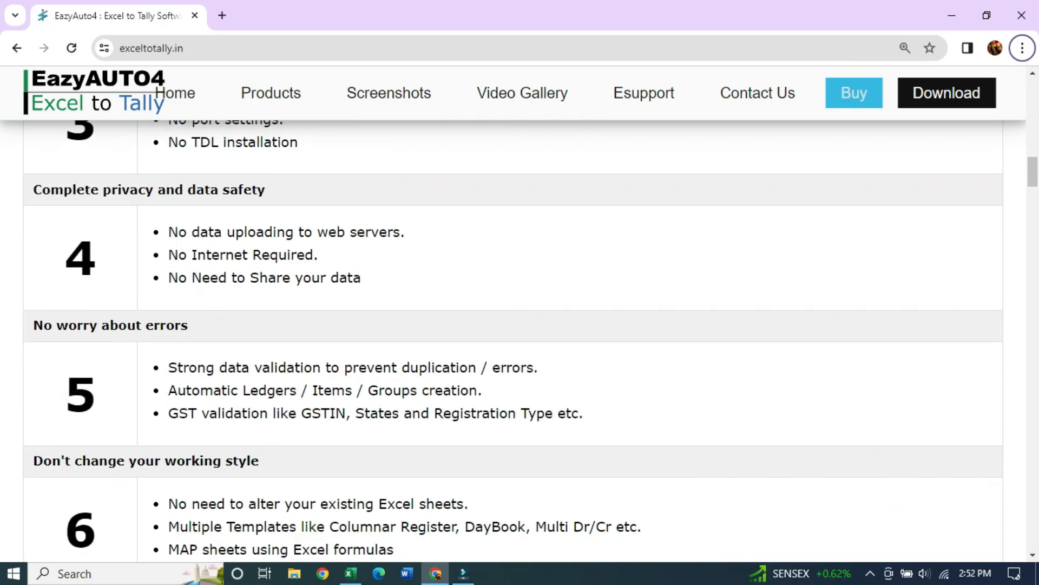
{"action": "scroll", "coordinate": [513, 341], "scroll_direction": "down", "scroll_amount": 4}
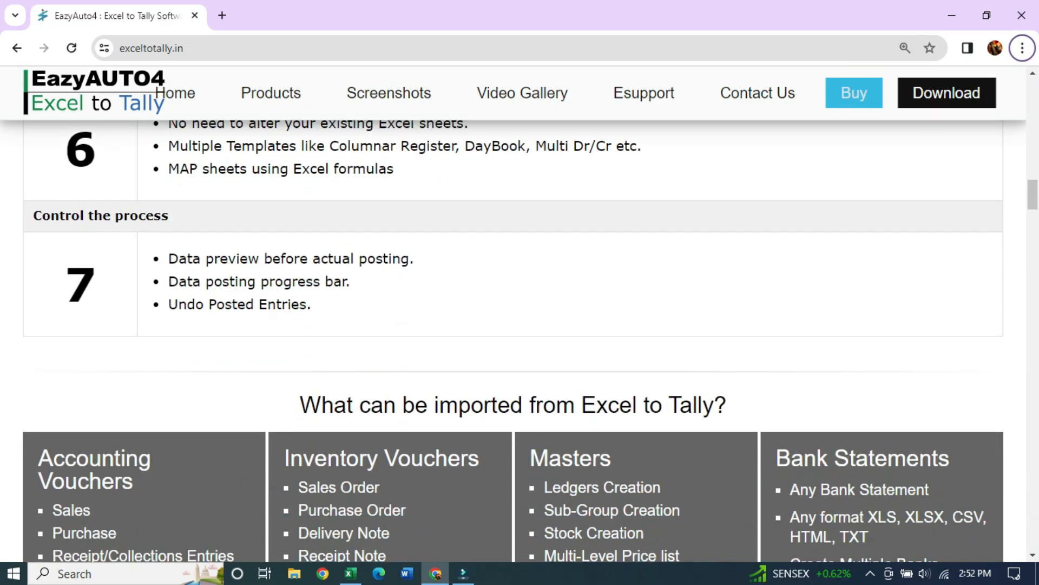
{"action": "scroll", "coordinate": [513, 341], "scroll_direction": "up", "scroll_amount": 8}
{"action": "scroll", "coordinate": [514, 314], "scroll_direction": "up", "scroll_amount": 12}
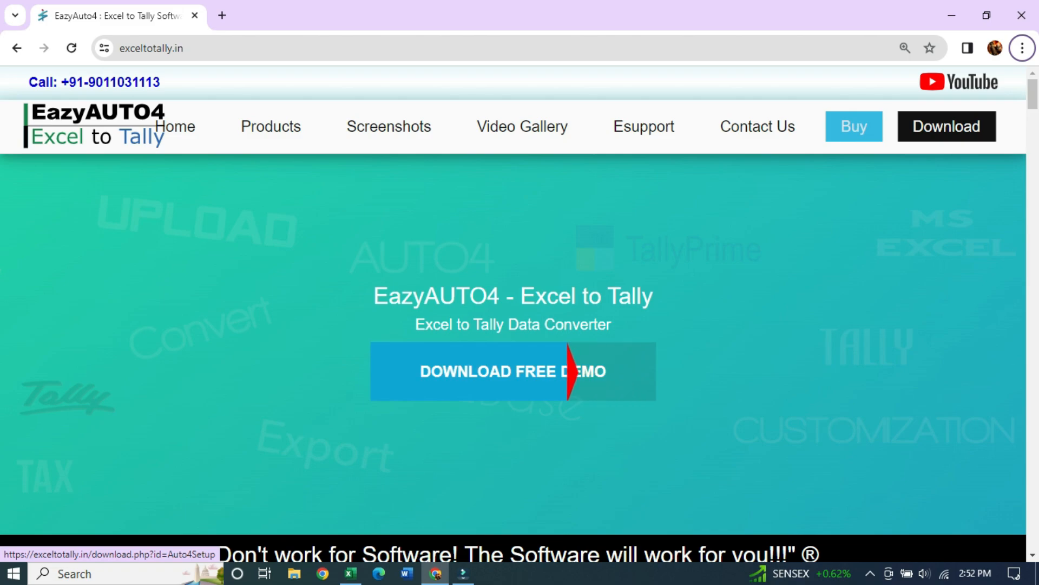
{"action": "left_click", "coordinate": [512, 393]}
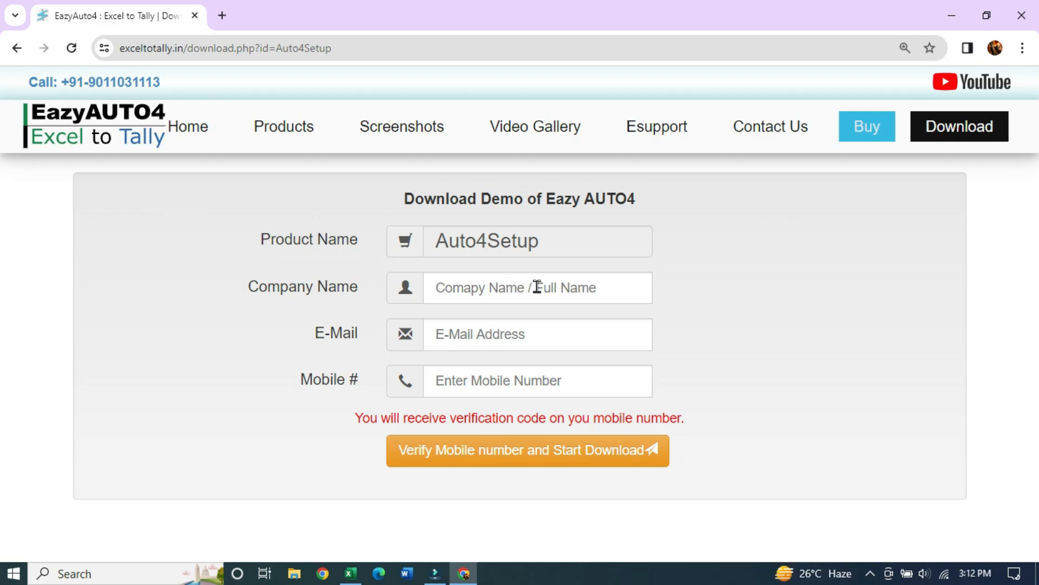
Enter the company name, contact e-mail and mobile number, then verify and download Auto4Setup.zip
{"action": "left_click", "coordinate": [567, 289]}
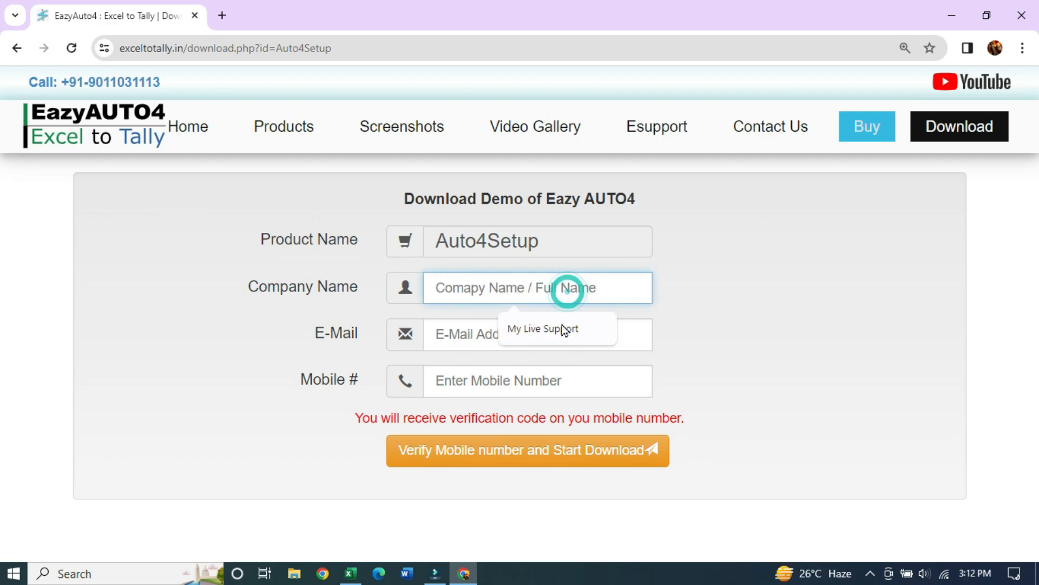
{"action": "left_click", "coordinate": [564, 330]}
{"action": "left_click", "coordinate": [525, 339]}
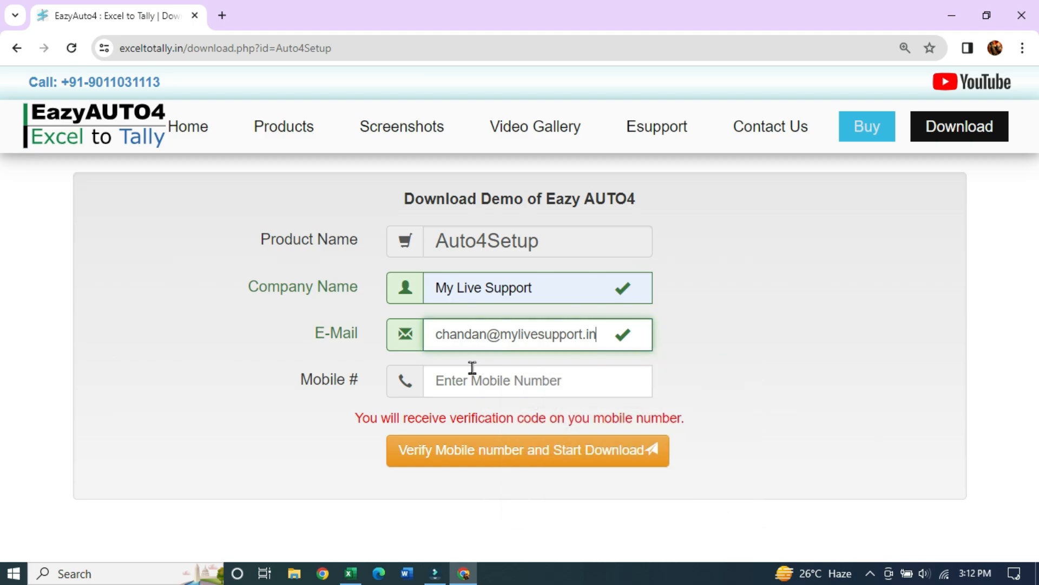
{"action": "left_click", "coordinate": [461, 379]}
{"action": "left_click", "coordinate": [527, 423]}
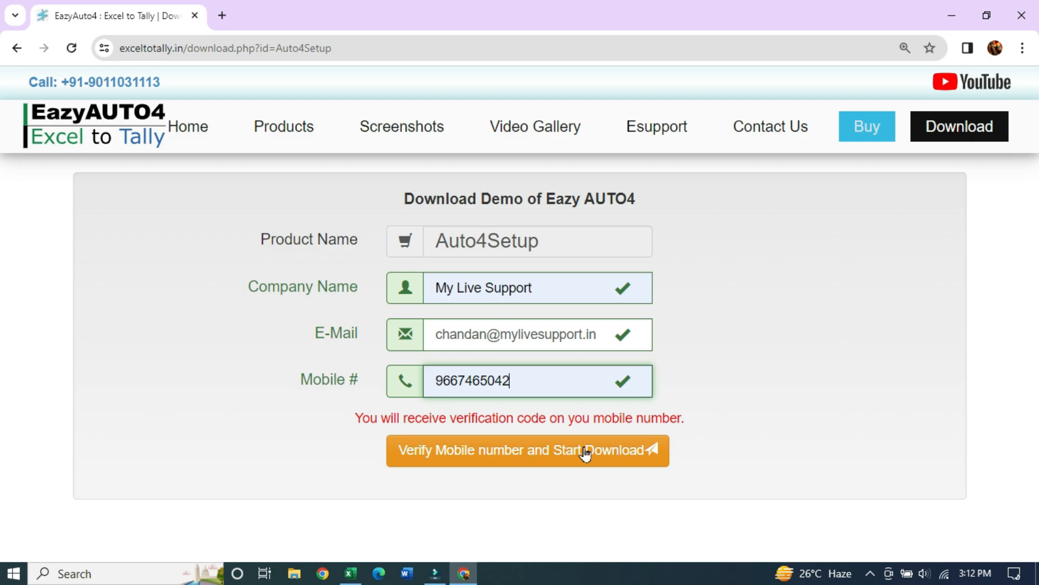
{"action": "left_click", "coordinate": [609, 455]}
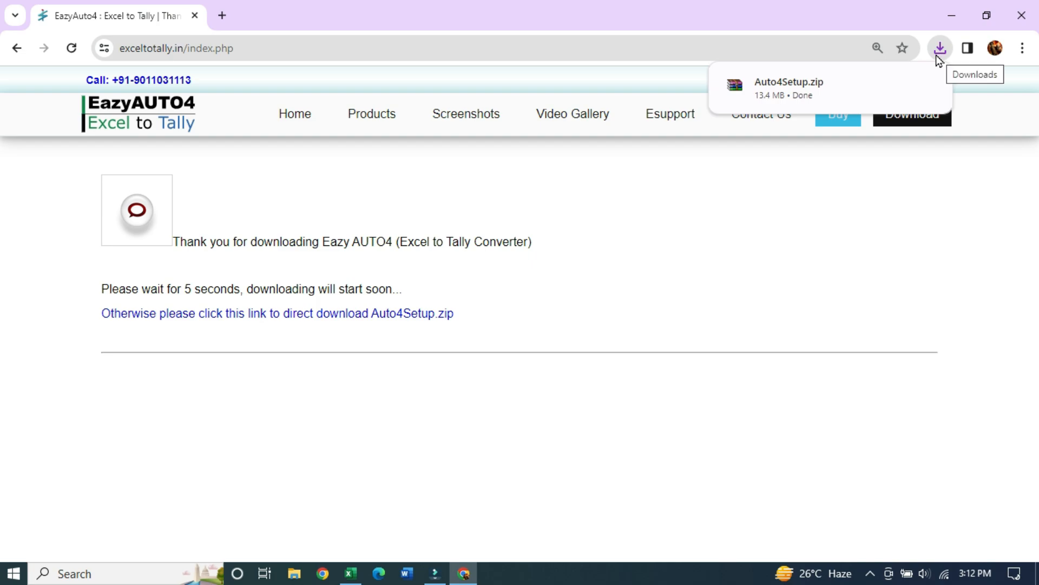
Copy the downloaded Auto4Setup archive onto USB Drive (G:)
{"action": "mouse_move", "coordinate": [901, 88]}
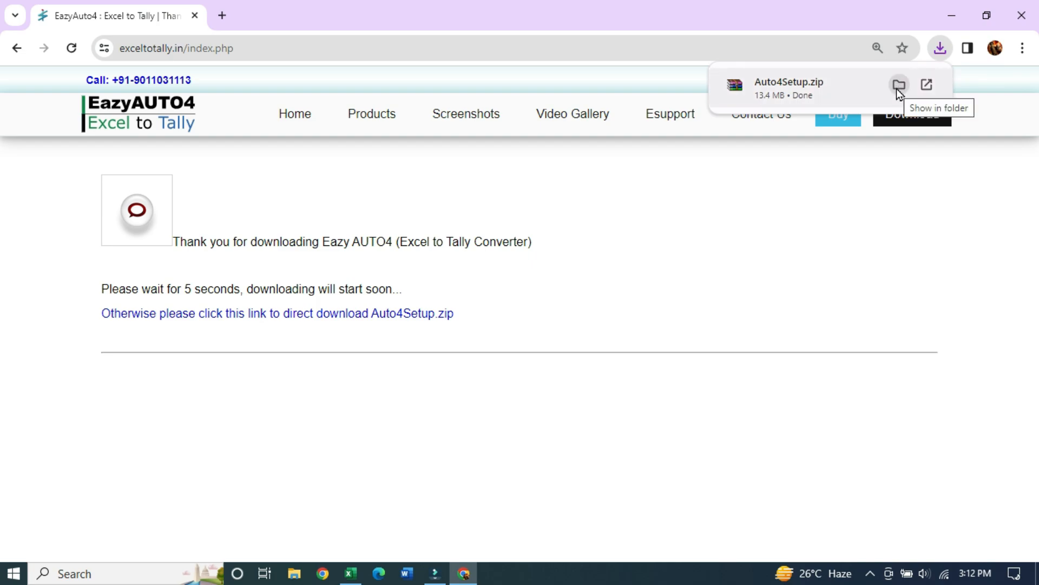
{"action": "left_click", "coordinate": [899, 85]}
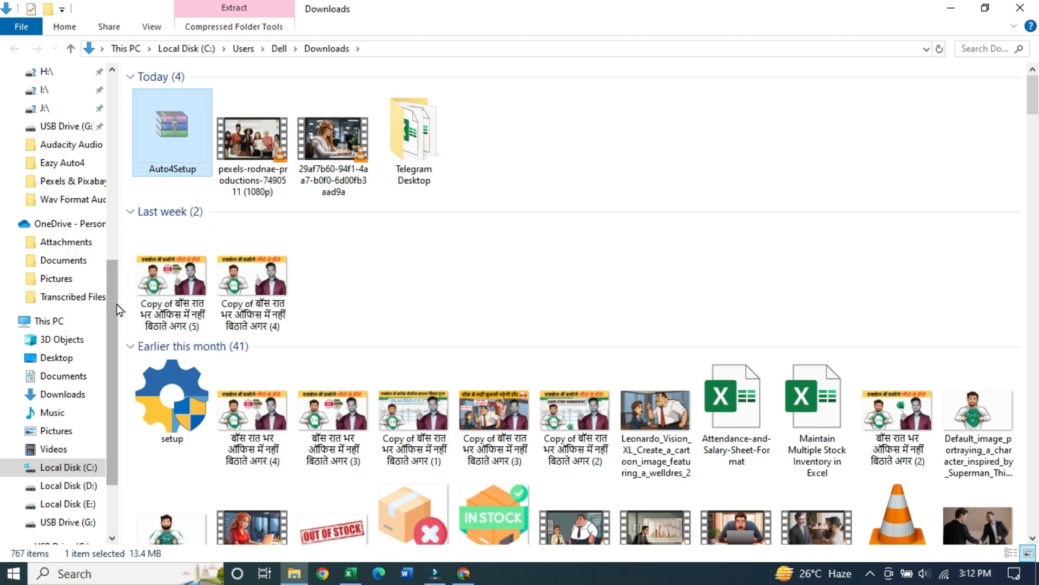
{"action": "left_click", "coordinate": [42, 320]}
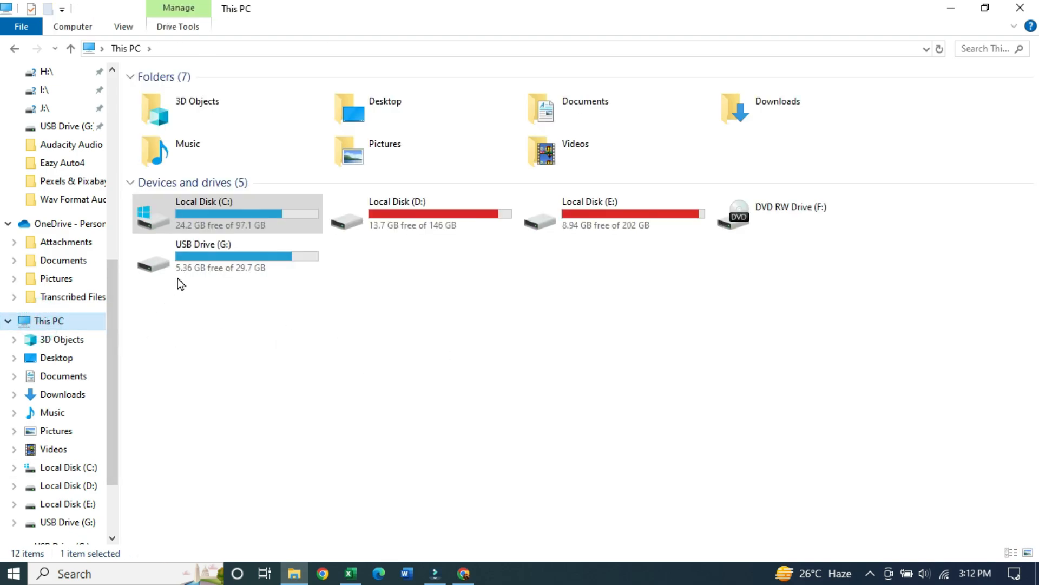
{"action": "left_click", "coordinate": [190, 262]}
{"action": "double_click", "coordinate": [190, 263]}
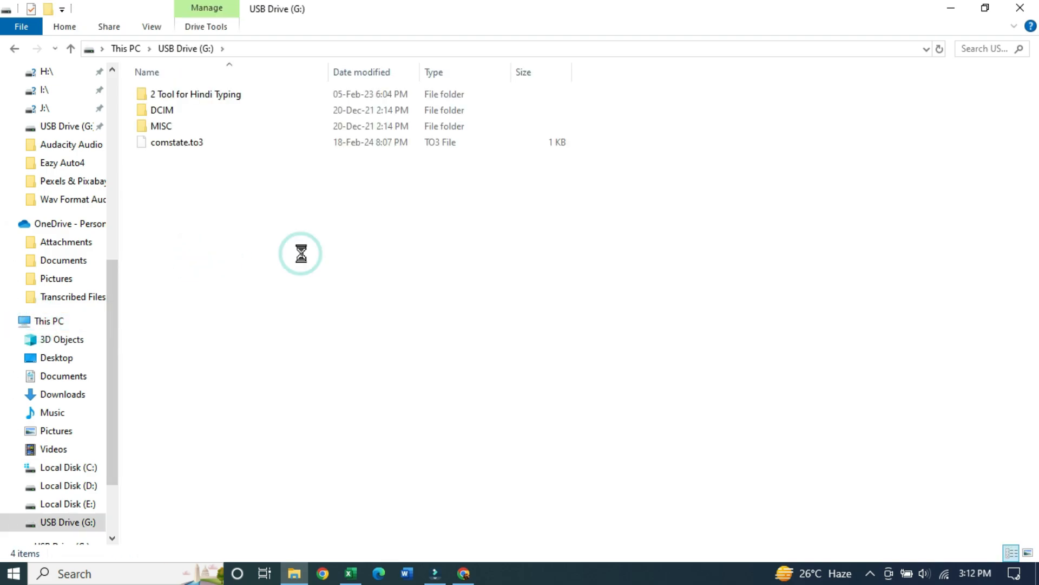
{"action": "key", "text": "ctrl+v"}
View the drive as large icons and extract Auto4Setup here, producing AUTO4Setup-4.159
{"action": "left_click", "coordinate": [248, 249]}
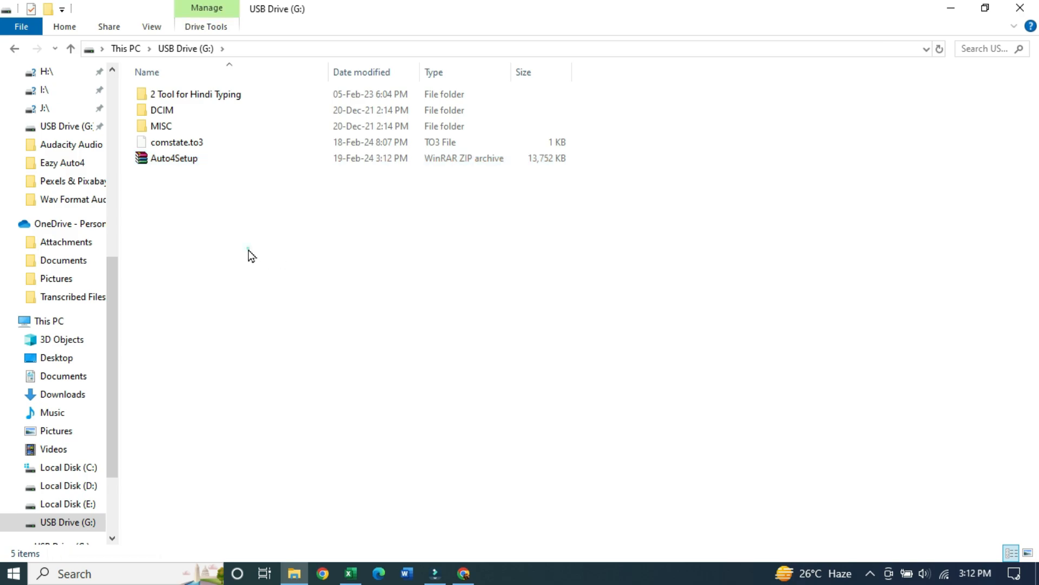
{"action": "left_click", "coordinate": [1028, 553]}
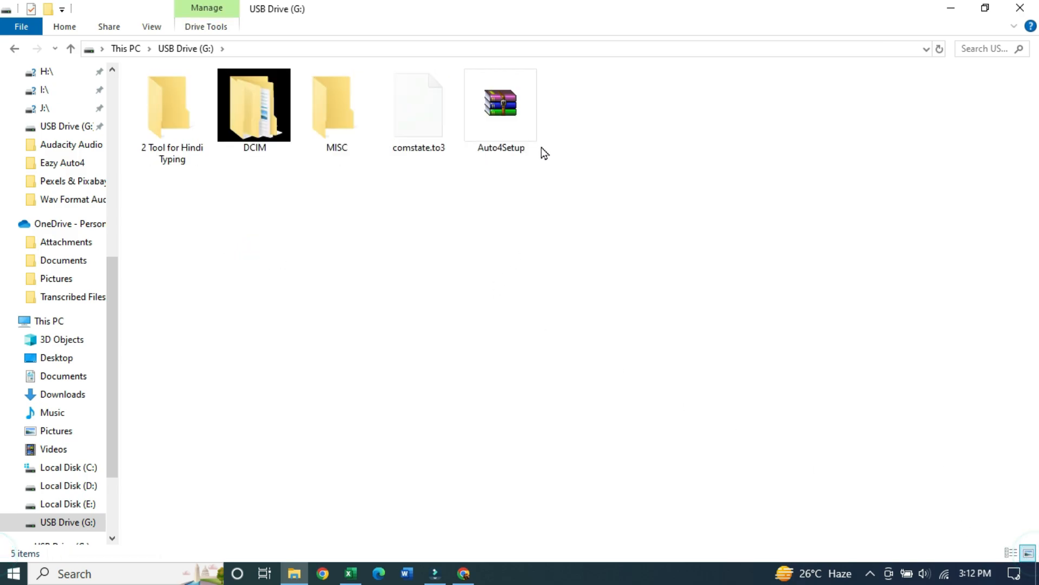
{"action": "left_click", "coordinate": [497, 108]}
{"action": "right_click", "coordinate": [497, 109]}
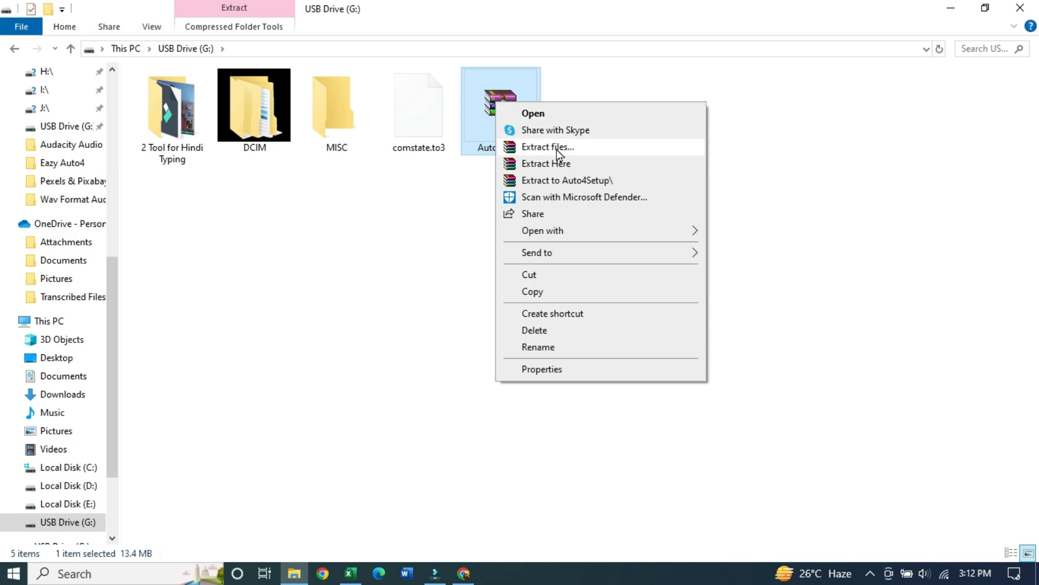
{"action": "left_click", "coordinate": [608, 164]}
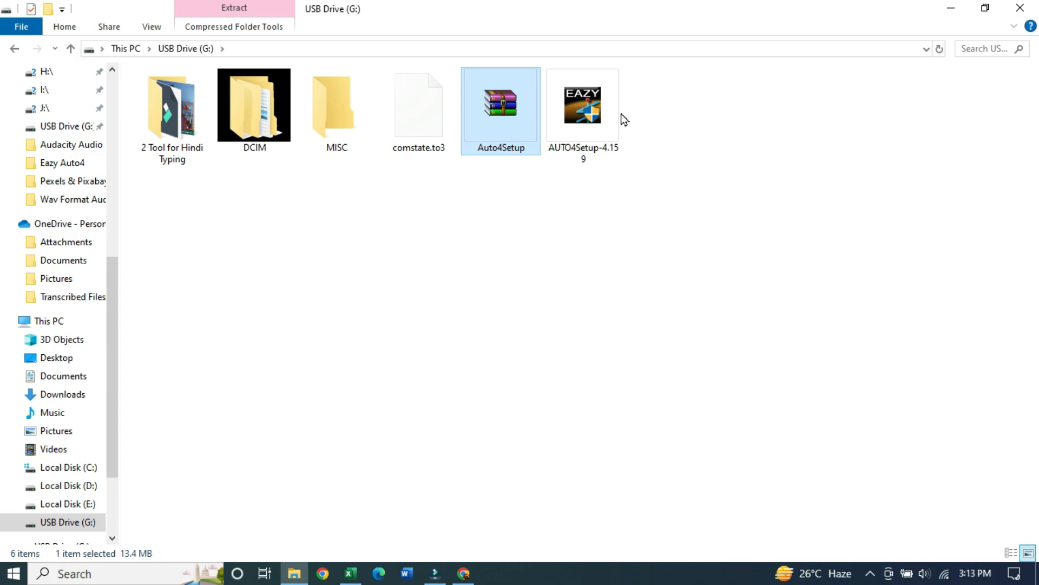
Run AUTO4Setup, accept the licence and install Eazy AUTO4 into C:\EazyAUTO4\ with default components
{"action": "double_click", "coordinate": [582, 100]}
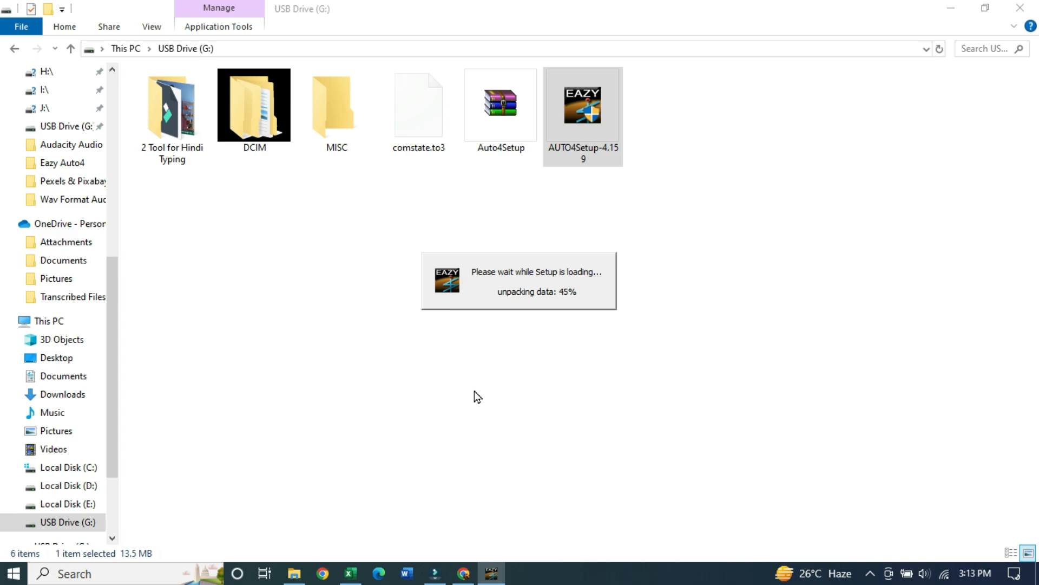
{"action": "left_click", "coordinate": [597, 414]}
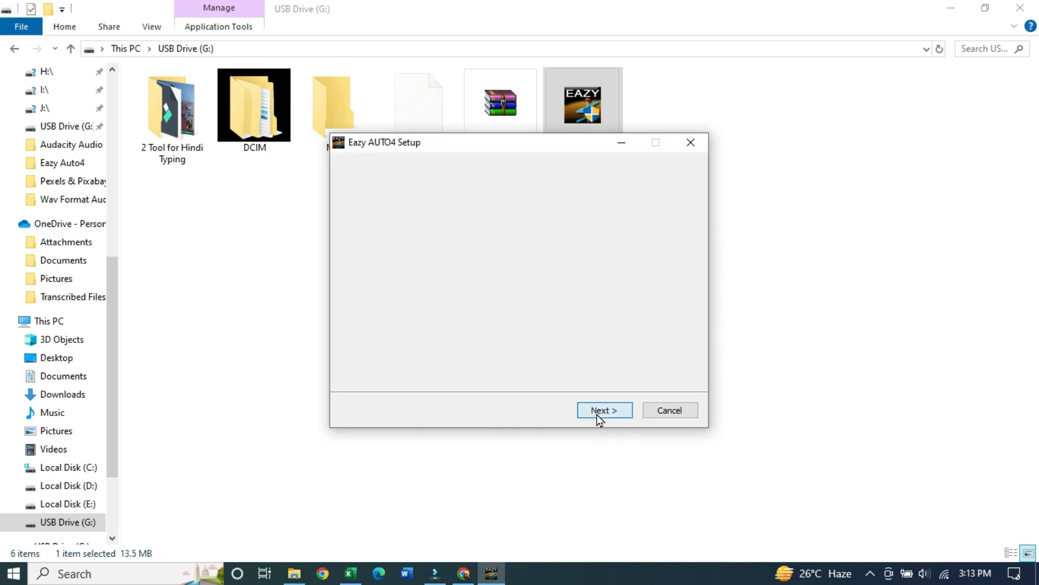
{"action": "left_click", "coordinate": [621, 411]}
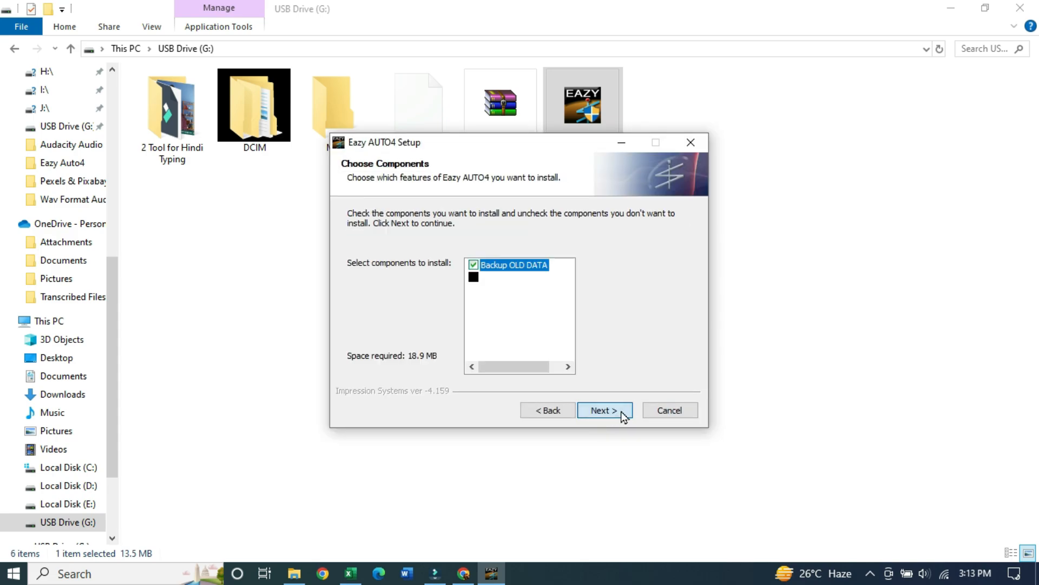
{"action": "left_click", "coordinate": [621, 411]}
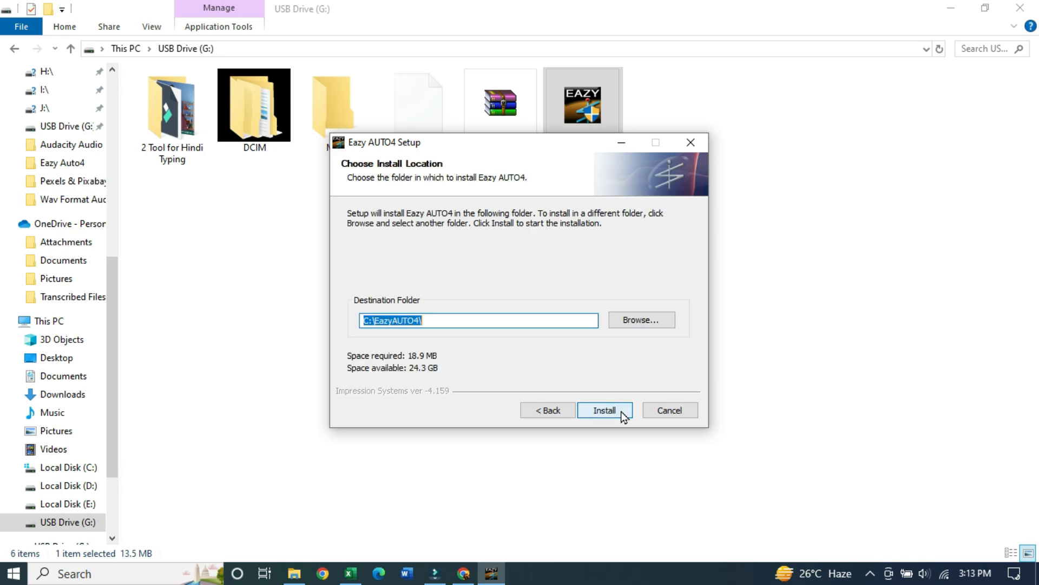
{"action": "left_click", "coordinate": [617, 411]}
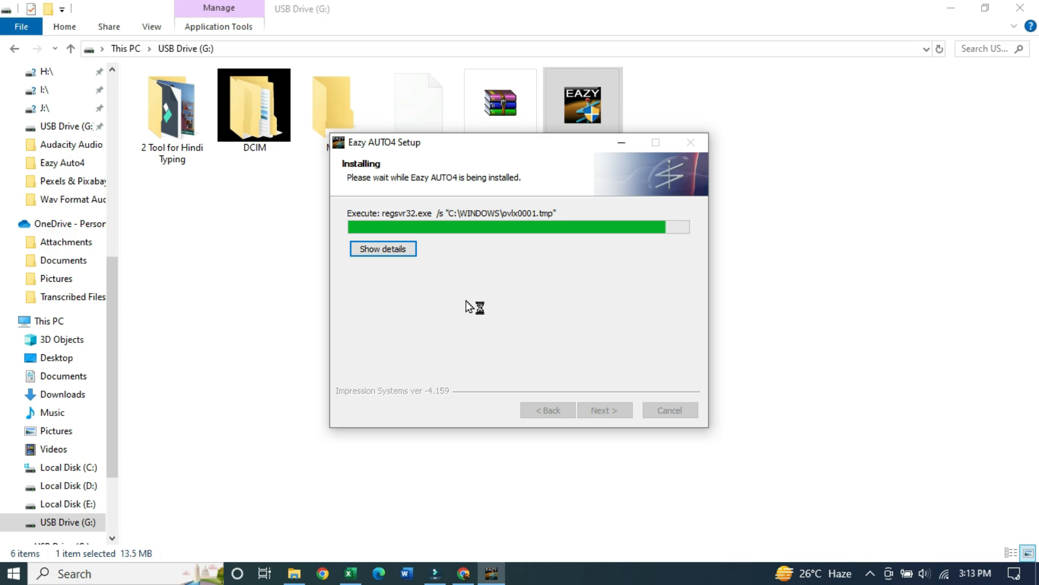
{"action": "left_click", "coordinate": [622, 414]}
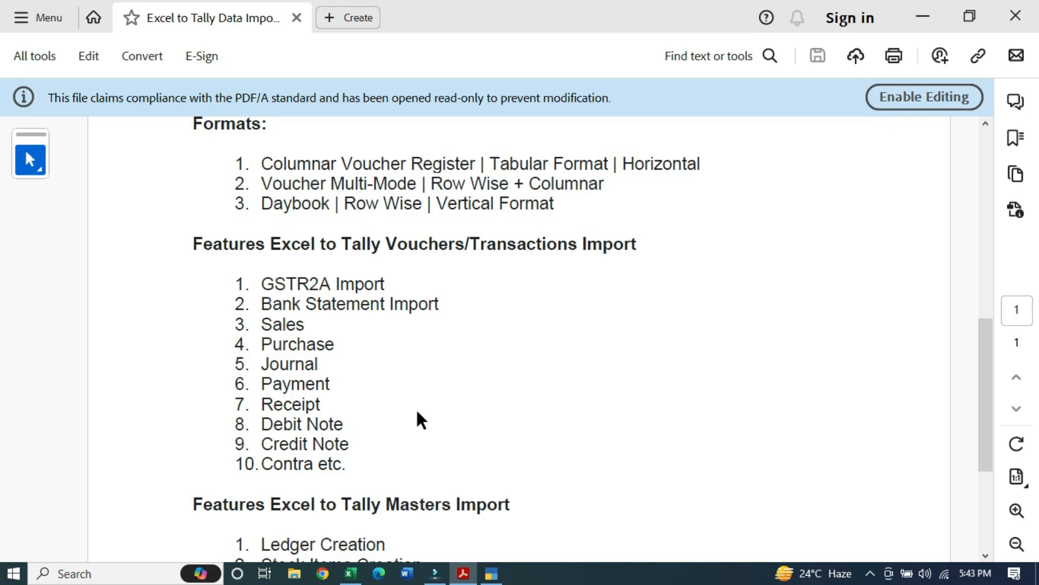
Switch from the features PDF to the Excel SBI bank statement workbook
{"action": "key", "text": "alt+Tab"}
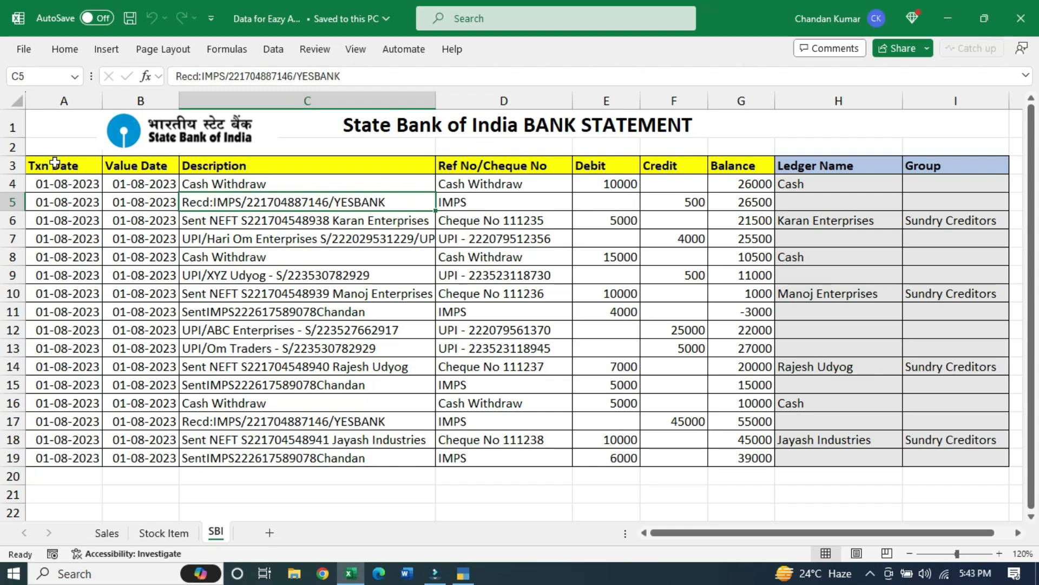
{"action": "left_click_drag", "start_coordinate": [55, 163], "coordinate": [747, 458]}
{"action": "left_click_drag", "start_coordinate": [842, 164], "coordinate": [916, 457]}
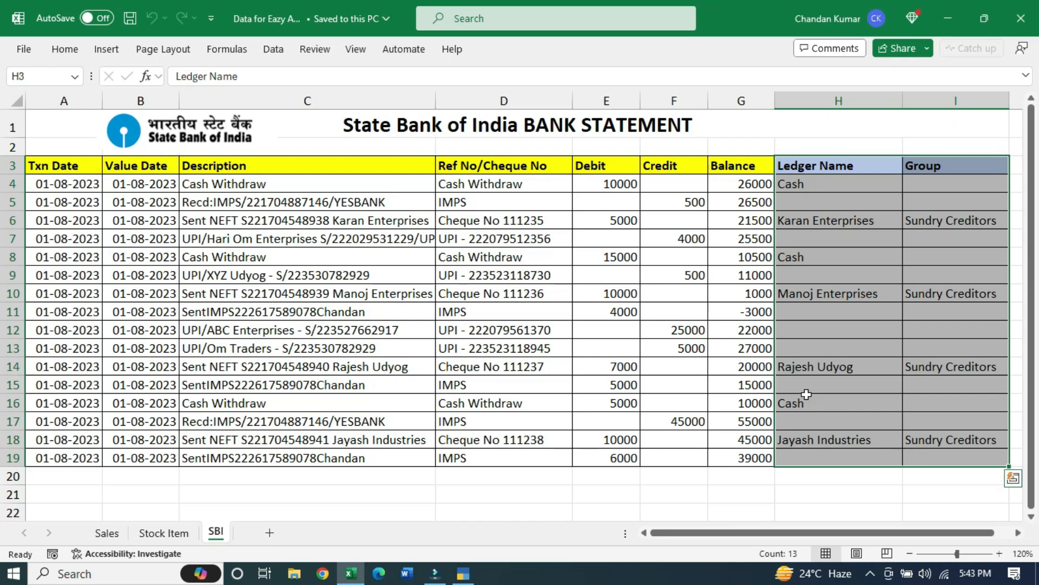
{"action": "left_click", "coordinate": [432, 216]}
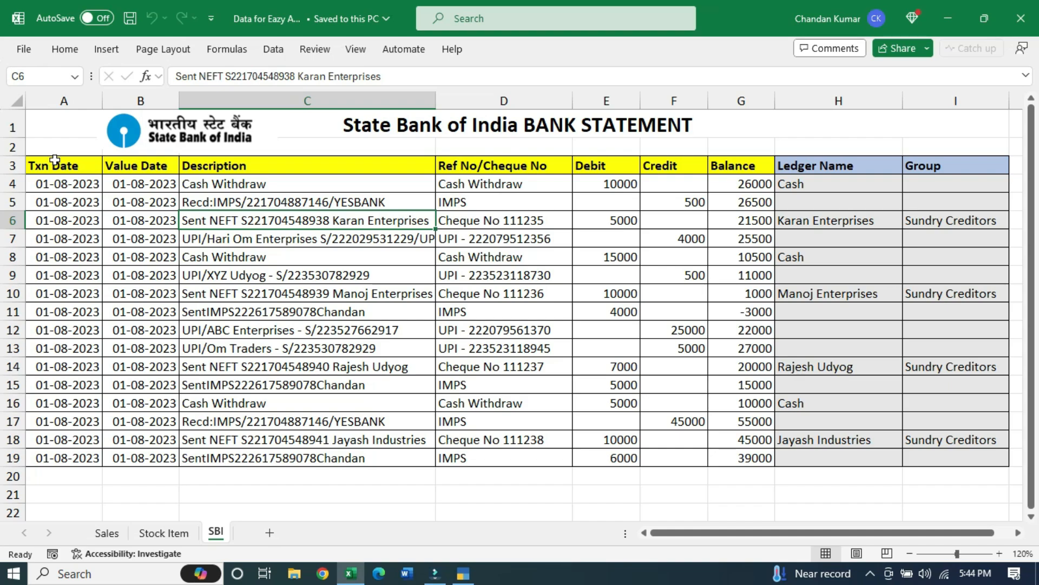
{"action": "left_click", "coordinate": [83, 168]}
{"action": "left_click_drag", "start_coordinate": [82, 168], "coordinate": [742, 458]}
{"action": "left_click", "coordinate": [513, 281]}
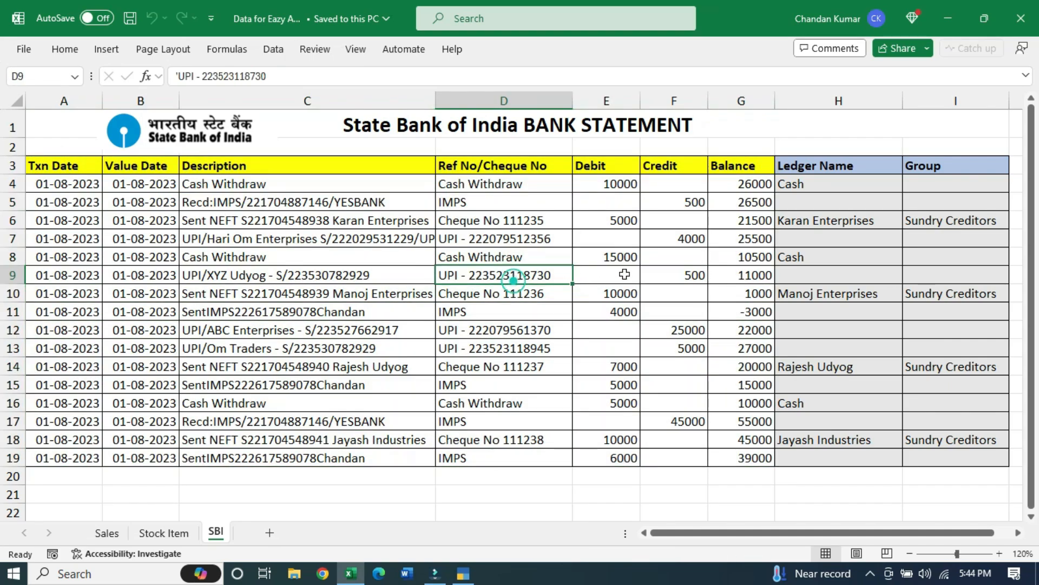
{"action": "left_click_drag", "start_coordinate": [608, 181], "coordinate": [620, 458]}
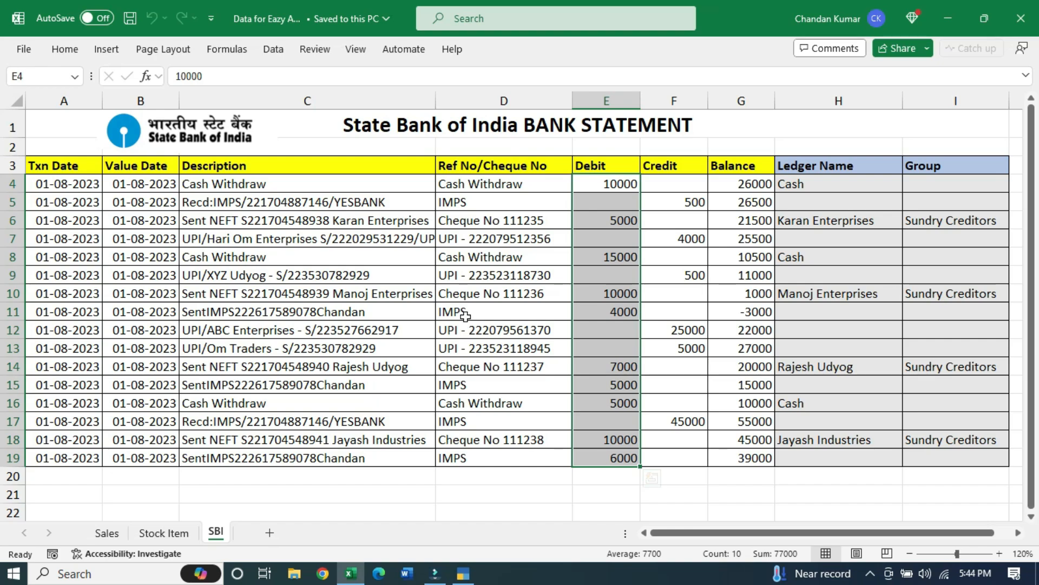
{"action": "left_click", "coordinate": [848, 259]}
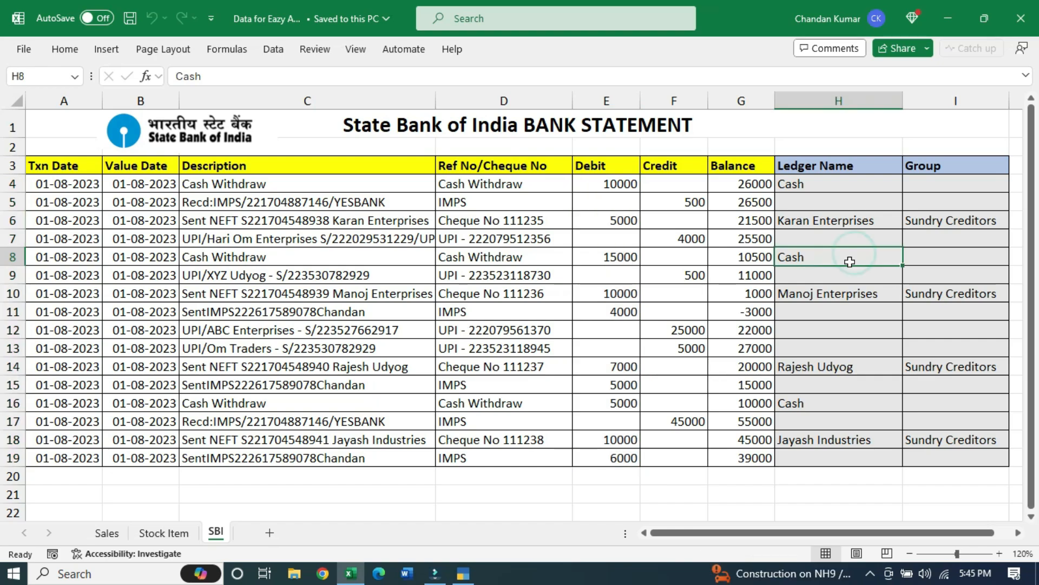
{"action": "left_click", "coordinate": [300, 188]}
{"action": "key", "text": "ctrl+shift+Down"}
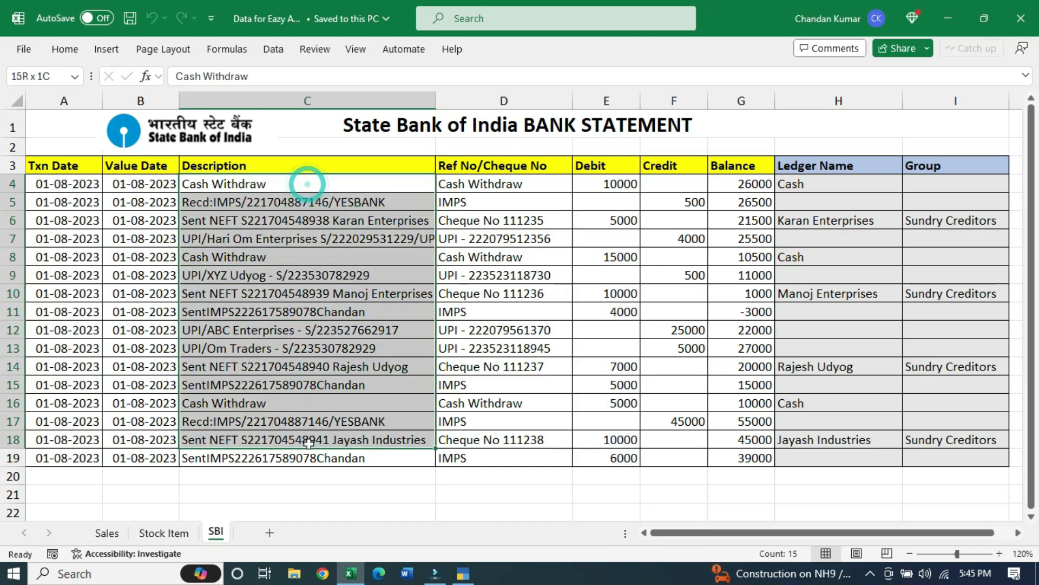
{"action": "left_click", "coordinate": [376, 225]}
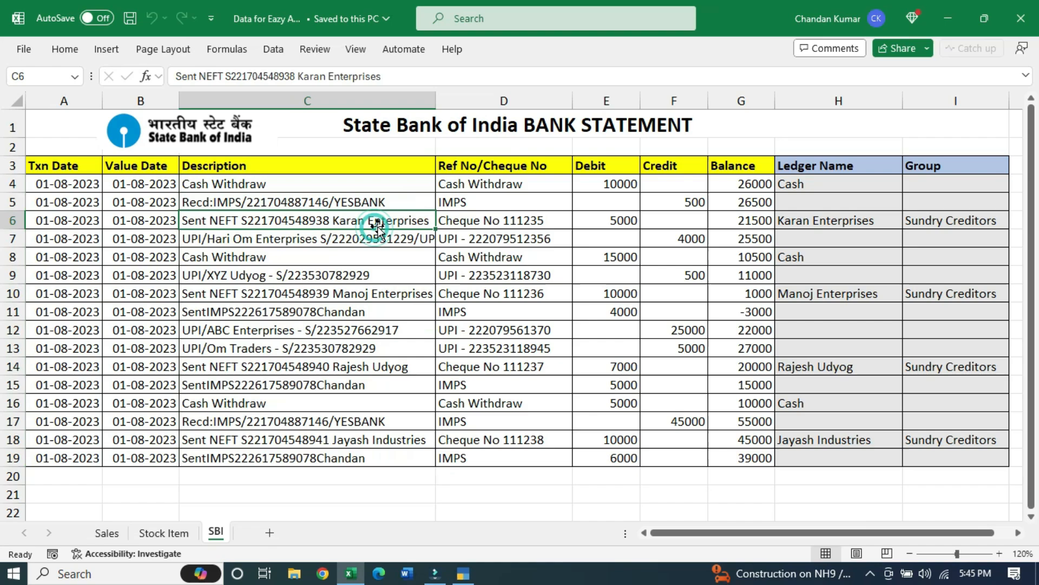
{"action": "left_click", "coordinate": [809, 217]}
{"action": "left_click", "coordinate": [961, 219]}
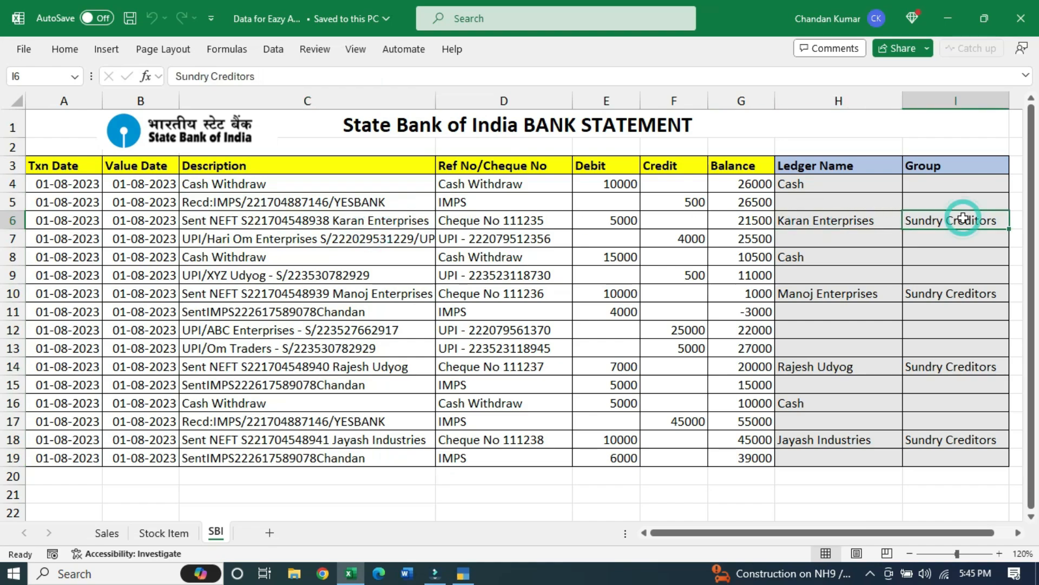
{"action": "left_click", "coordinate": [334, 222]}
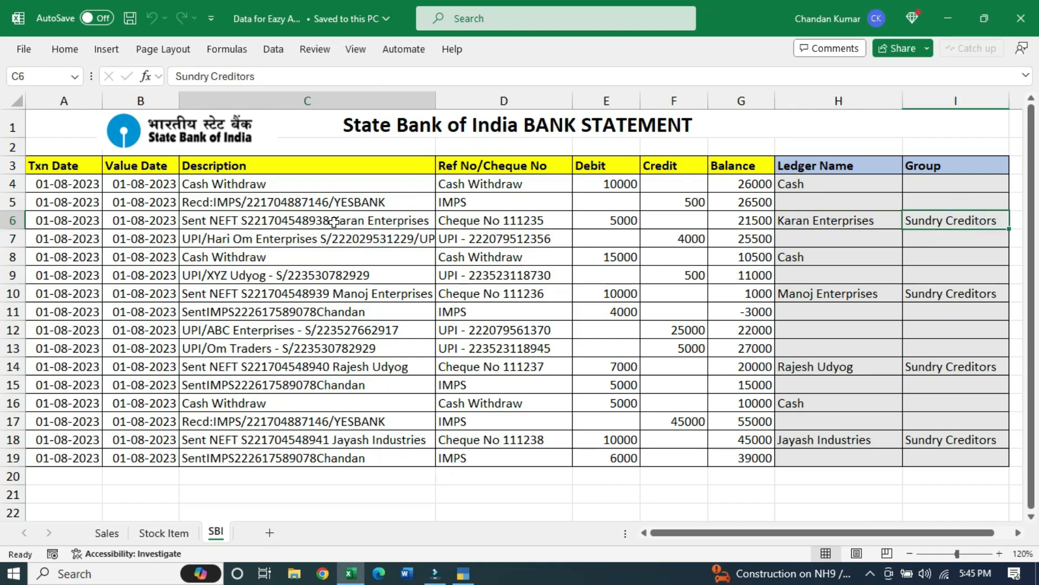
{"action": "left_click", "coordinate": [816, 222]}
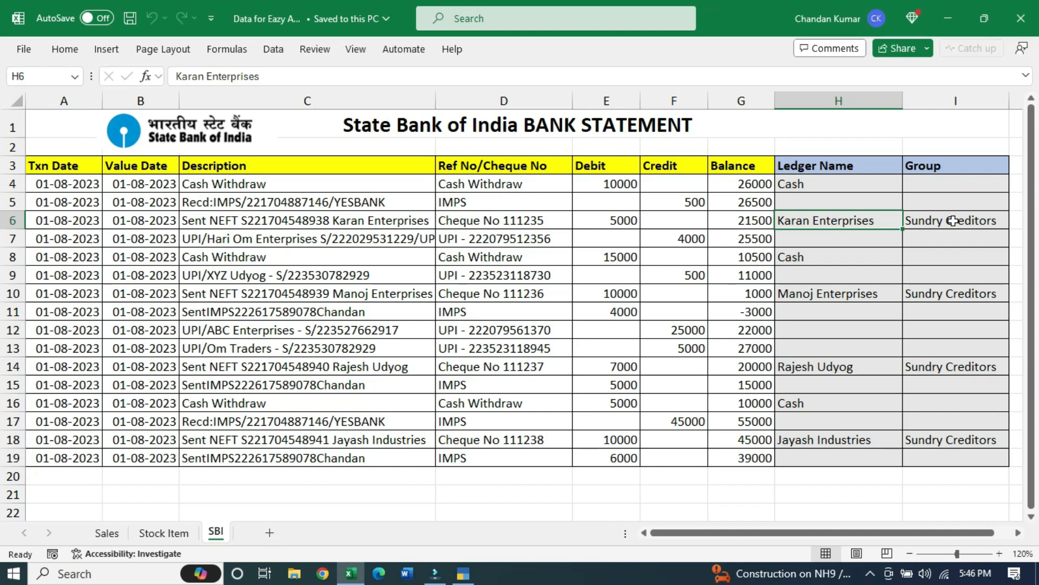
{"action": "left_click", "coordinate": [954, 221]}
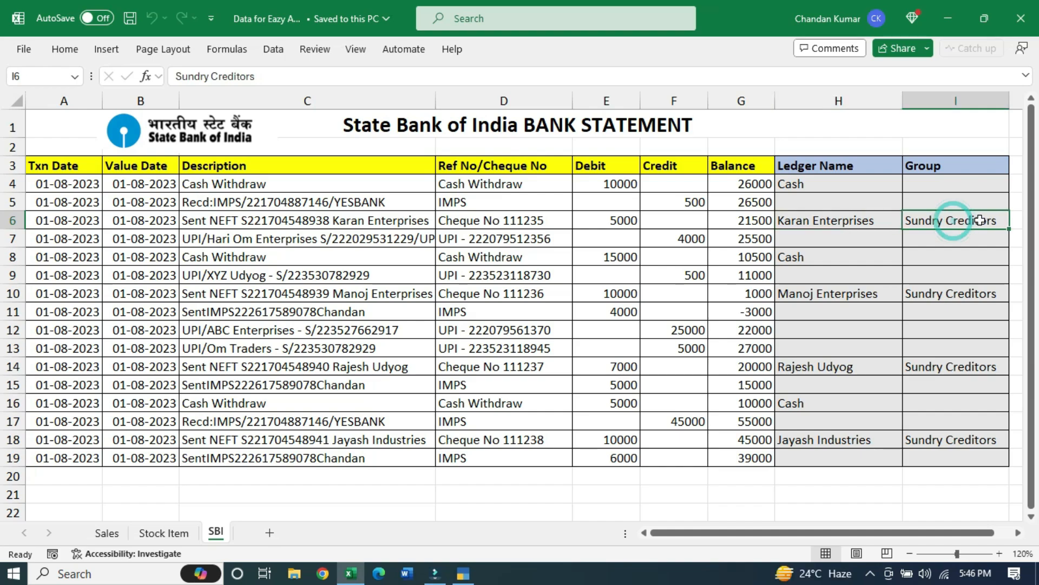
{"action": "left_click", "coordinate": [374, 294]}
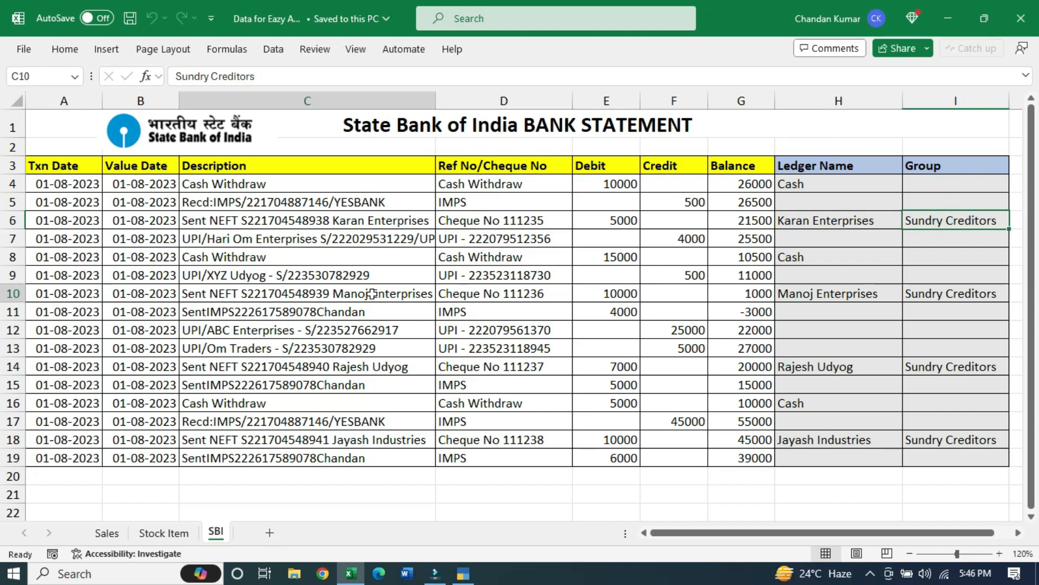
{"action": "left_click", "coordinate": [831, 294]}
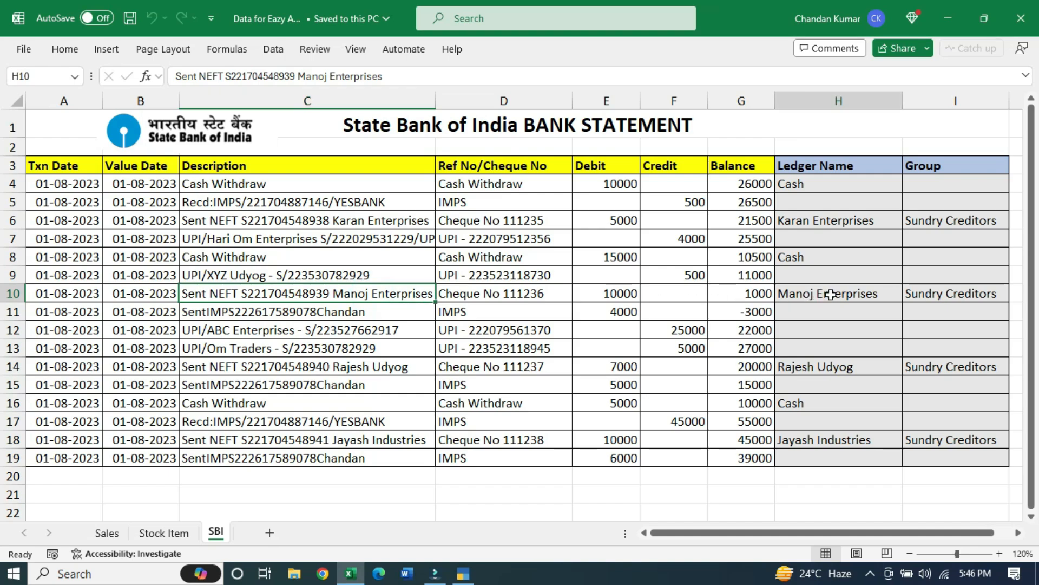
{"action": "left_click", "coordinate": [930, 294]}
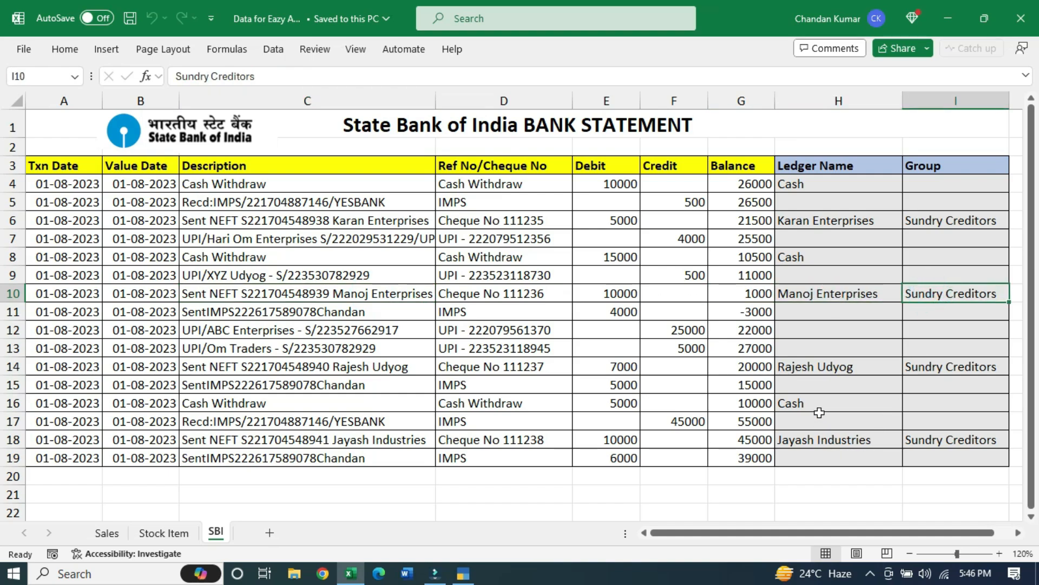
{"action": "left_click", "coordinate": [238, 393]}
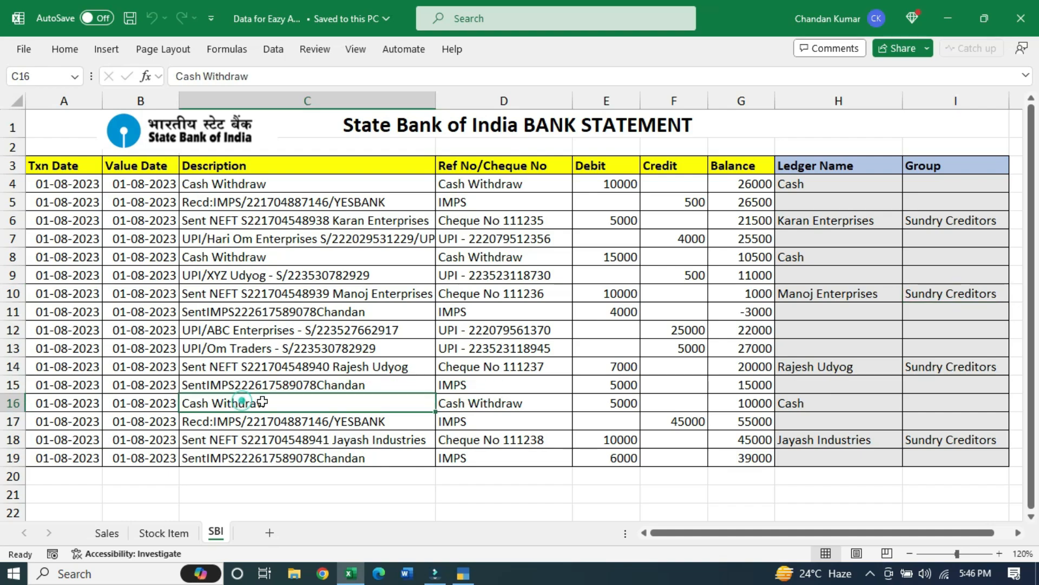
{"action": "left_click", "coordinate": [837, 406]}
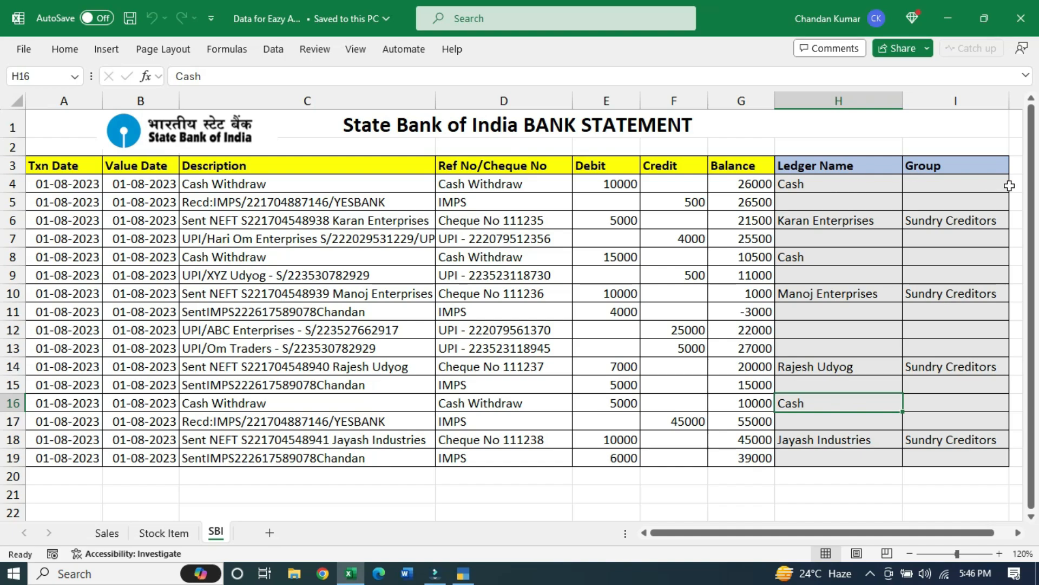
{"action": "left_click", "coordinate": [860, 181]}
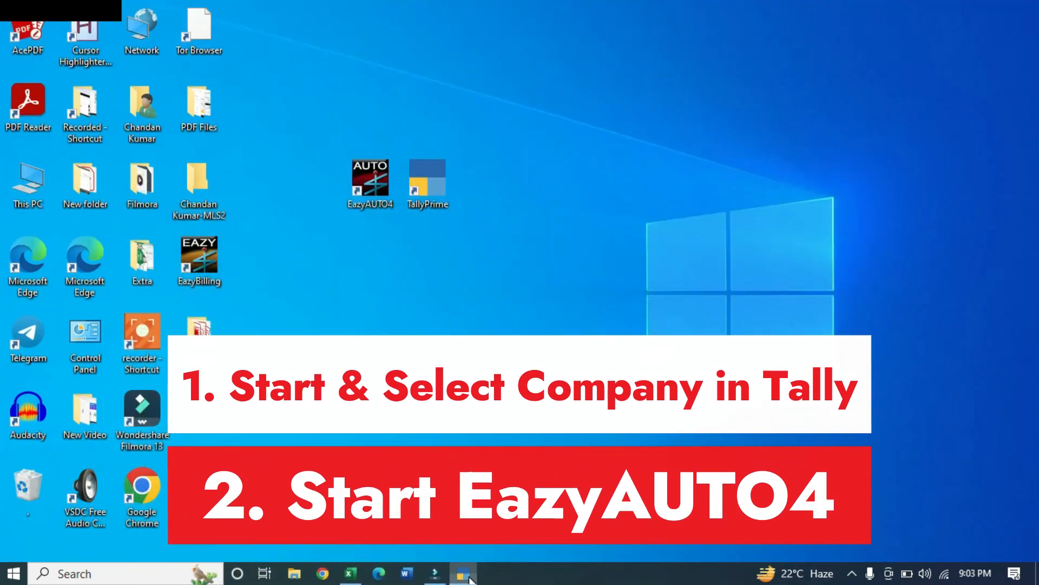
Bring TallyPrime with MY LIVE SUPPORT forward, then launch EazyAUTO4 from the desktop shortcut
{"action": "left_click", "coordinate": [469, 577]}
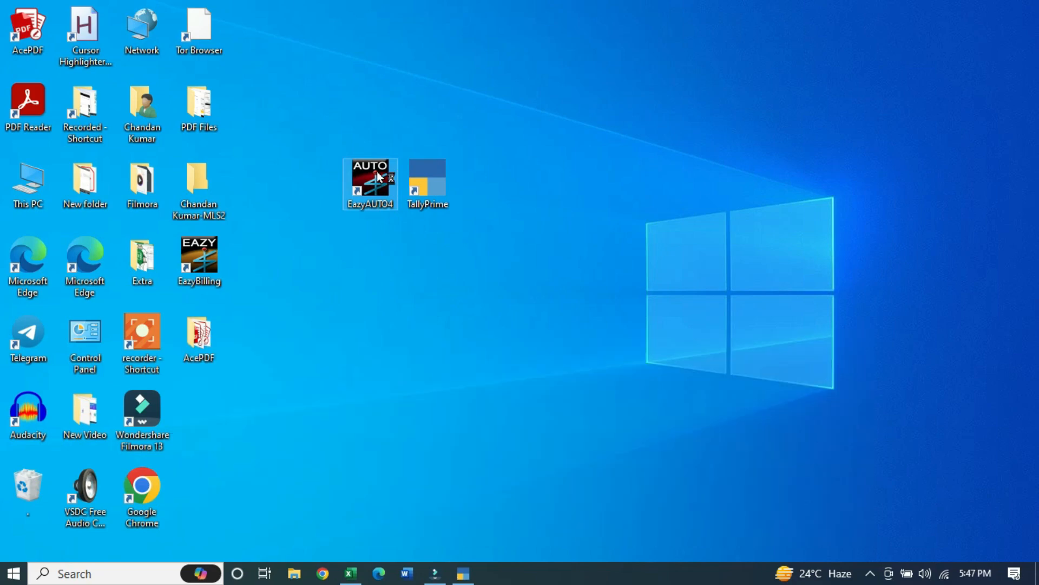
{"action": "left_click", "coordinate": [377, 174]}
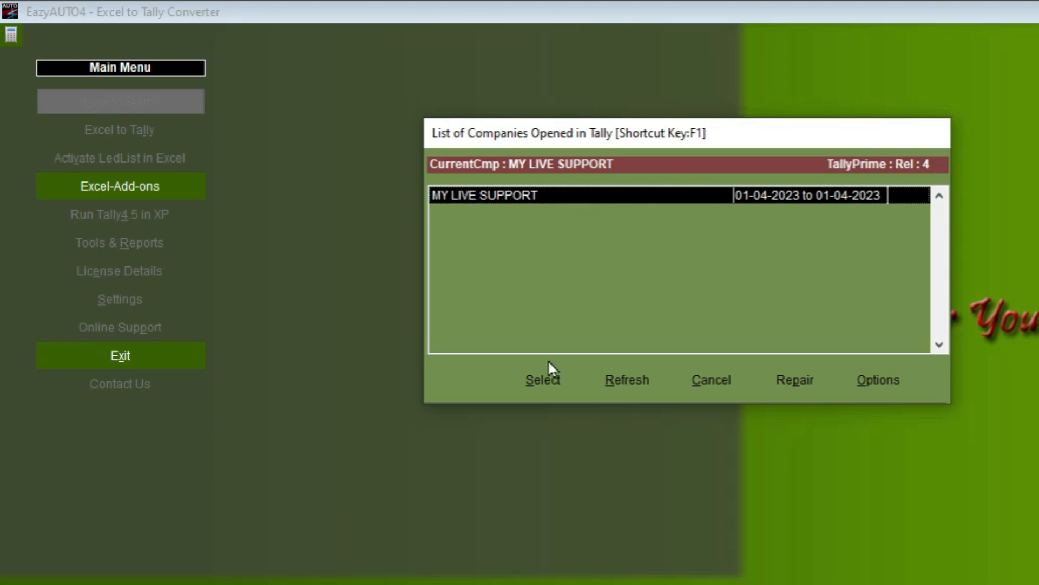
Choose MY LIVE SUPPORT as the working company in EazyAUTO4
{"action": "left_click", "coordinate": [548, 380]}
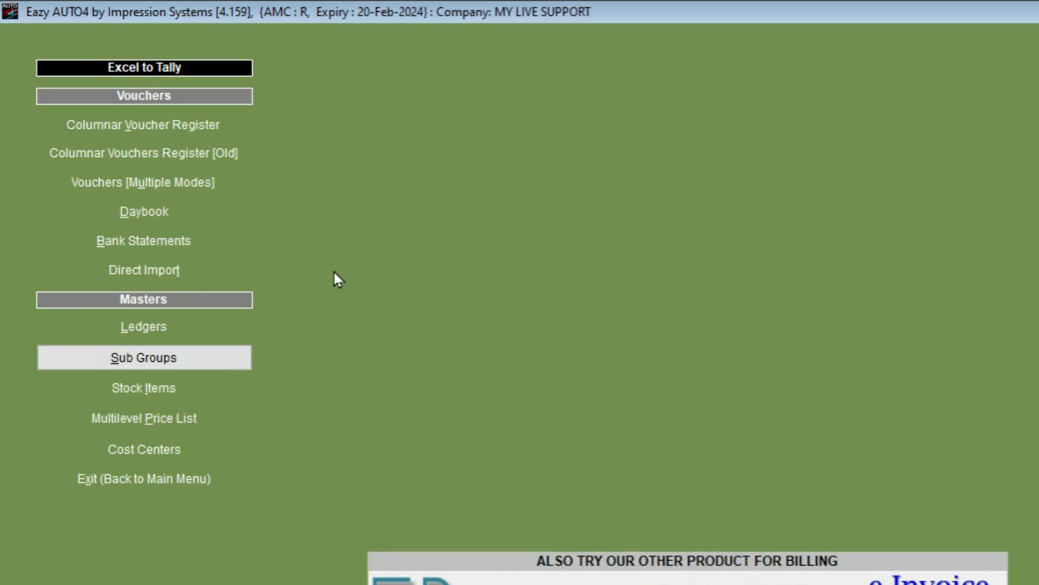
Open Bank Statements, review the bank formats keeping AxisBank, and add a new bank format
{"action": "left_click", "coordinate": [219, 245]}
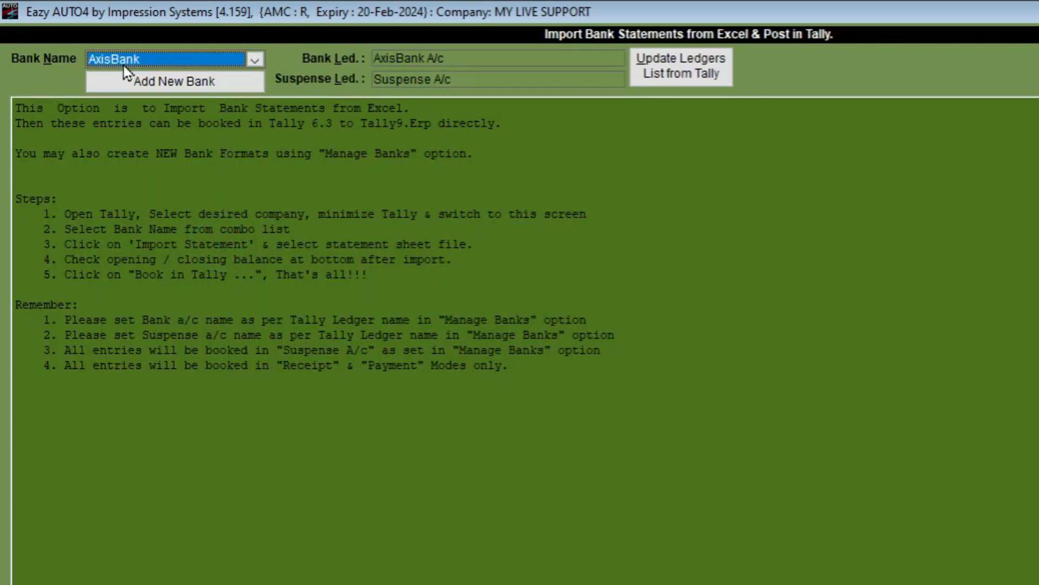
{"action": "left_click", "coordinate": [255, 56]}
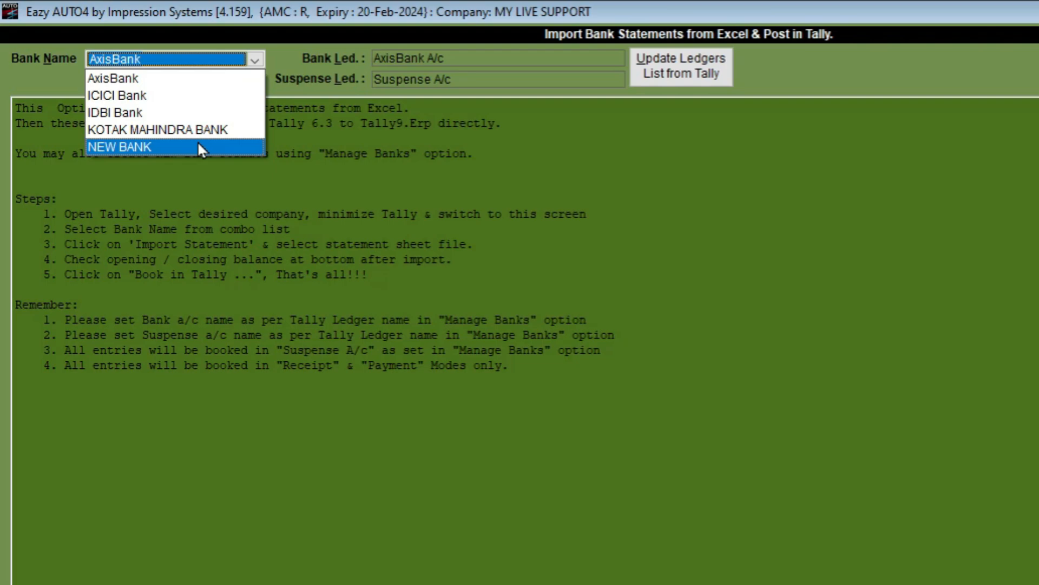
{"action": "left_click", "coordinate": [329, 18]}
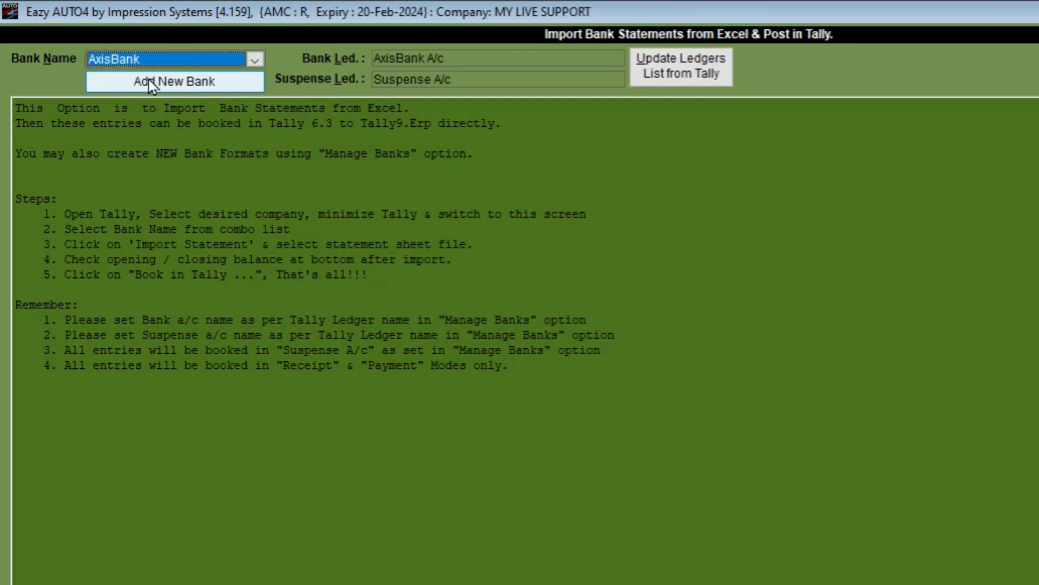
{"action": "left_click", "coordinate": [224, 86]}
Replace the placeholder bank name with SBI
{"action": "left_click", "coordinate": [785, 451]}
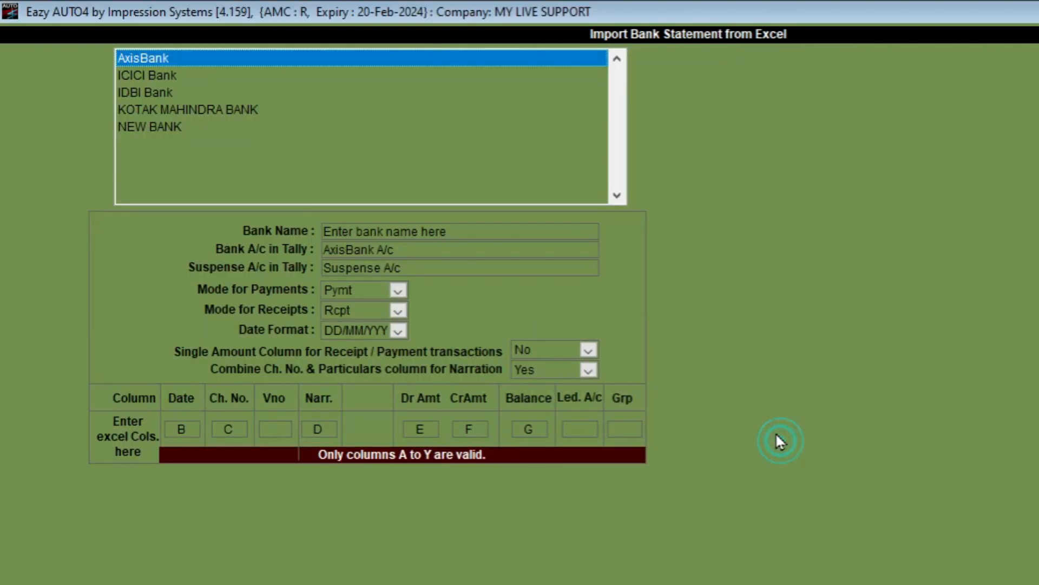
{"action": "left_click", "coordinate": [352, 232]}
{"action": "left_click_drag", "start_coordinate": [476, 234], "coordinate": [163, 220]}
{"action": "mouse_move", "coordinate": [586, 273]}
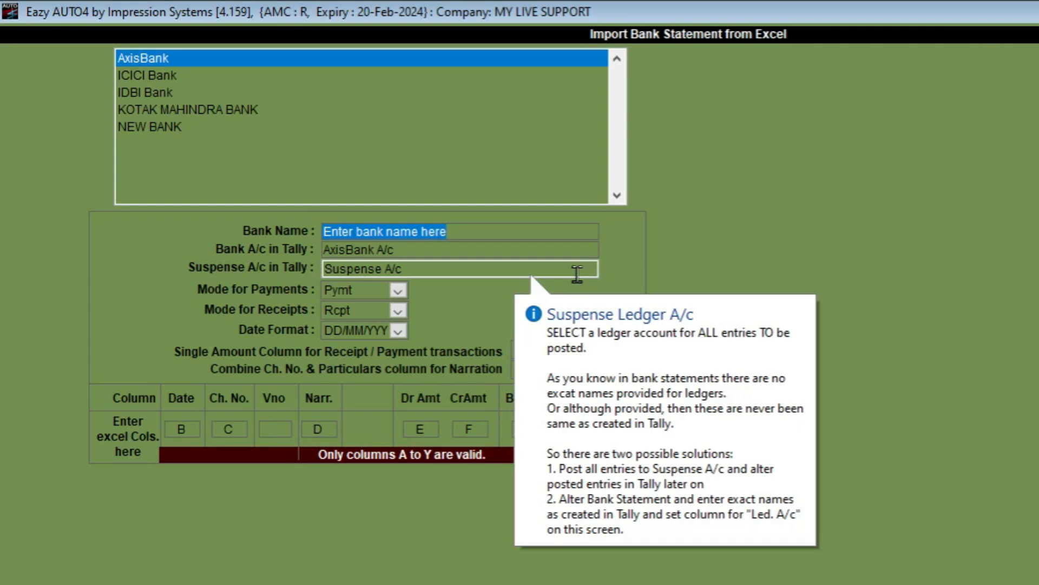
{"action": "type", "text": "SBI"}
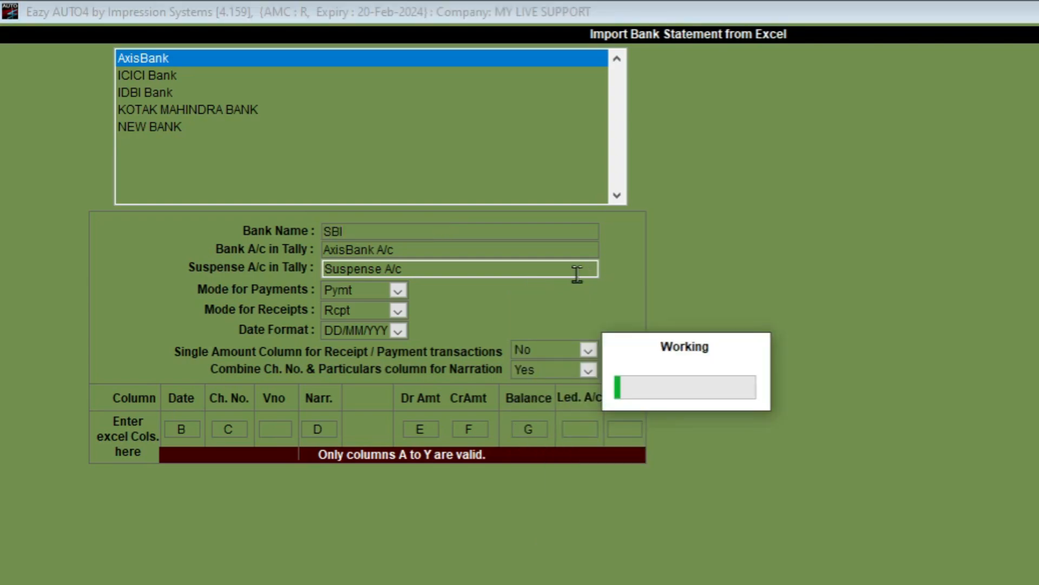
Clear the AxisBank A/c ledger and bring up the Tally ledger list
{"action": "left_click", "coordinate": [441, 254]}
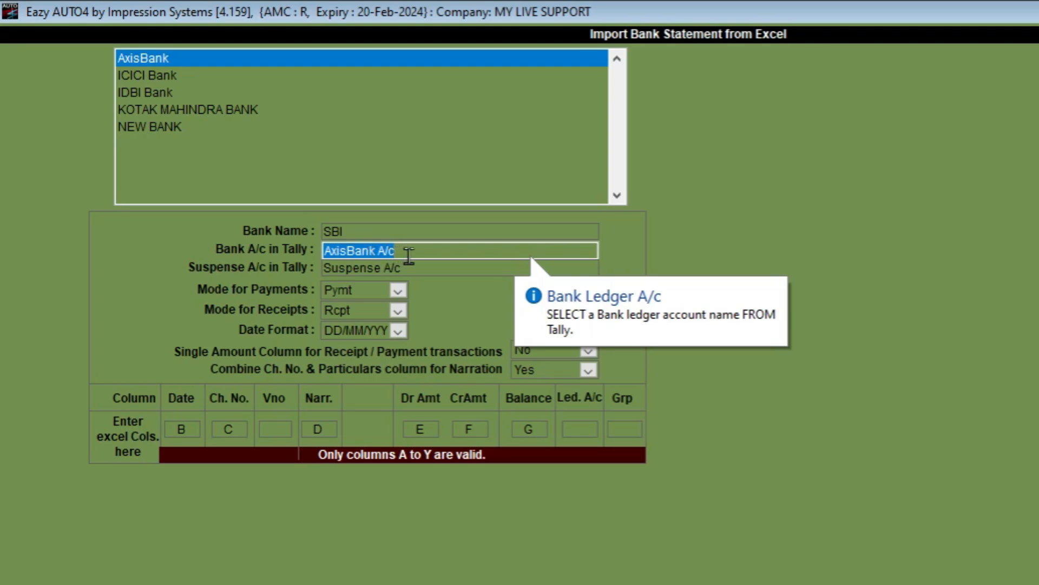
{"action": "key", "text": "BackSpace"}
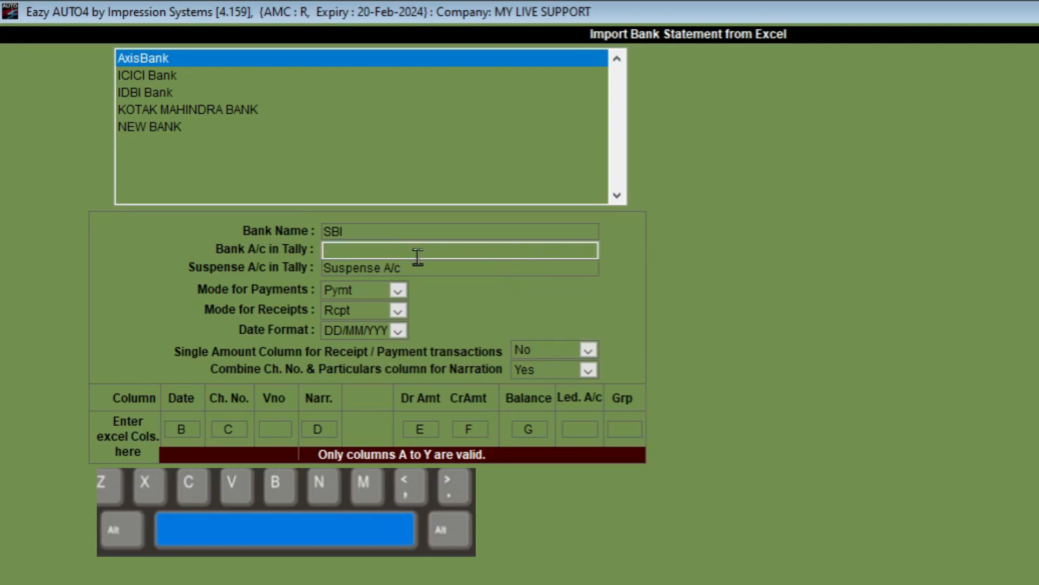
{"action": "key", "text": "space"}
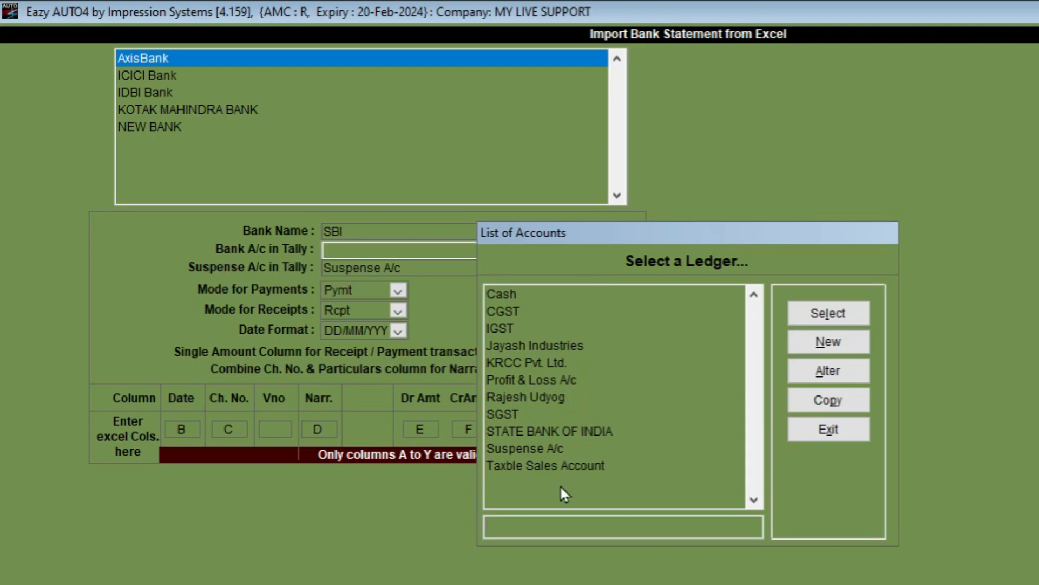
Select STATE BANK OF INDIA as the Tally bank account and Suspense A/c as suspense ledger
{"action": "left_click", "coordinate": [511, 430]}
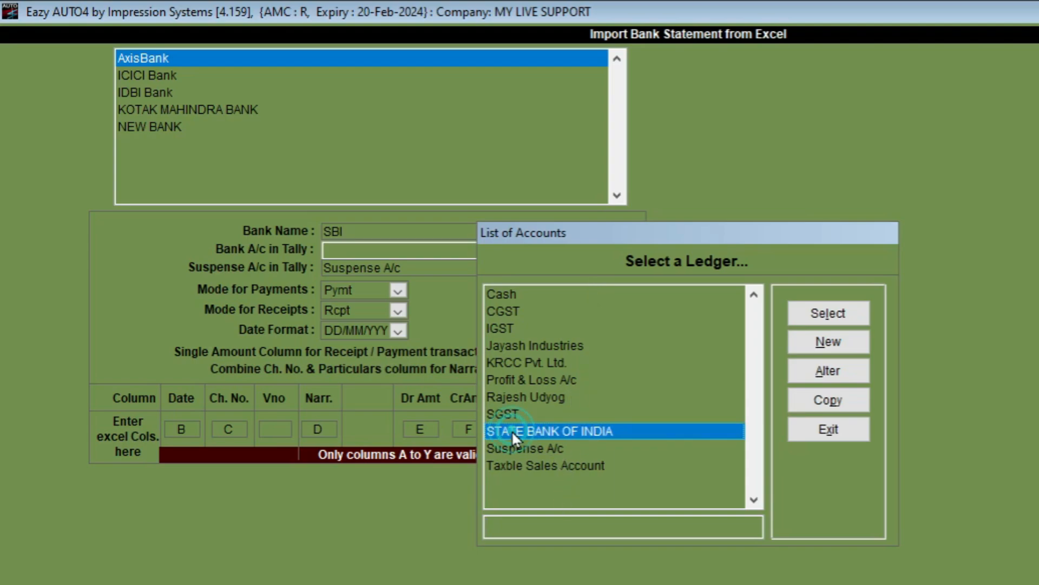
{"action": "left_click", "coordinate": [848, 319]}
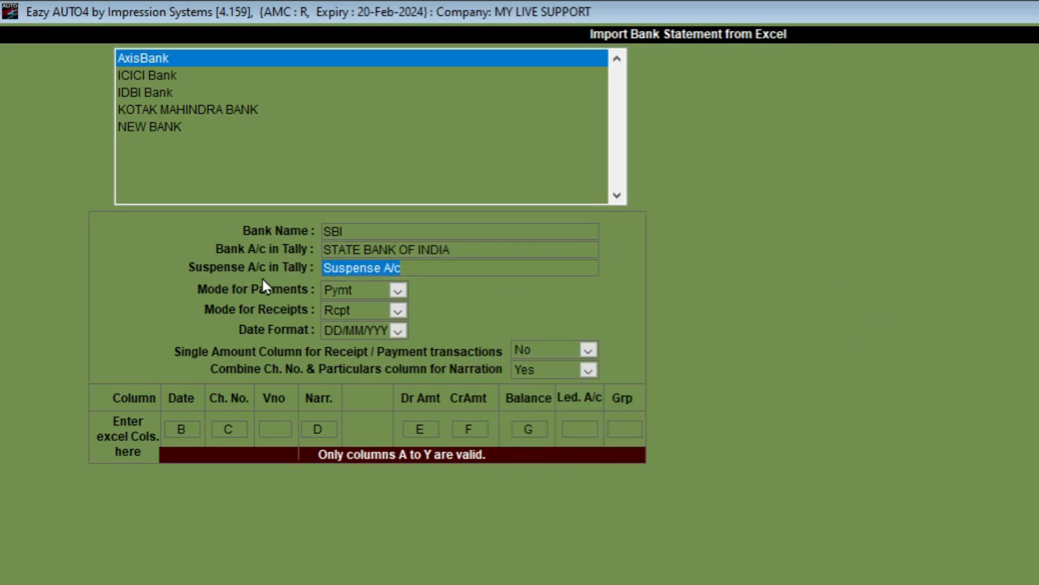
{"action": "mouse_move", "coordinate": [464, 268]}
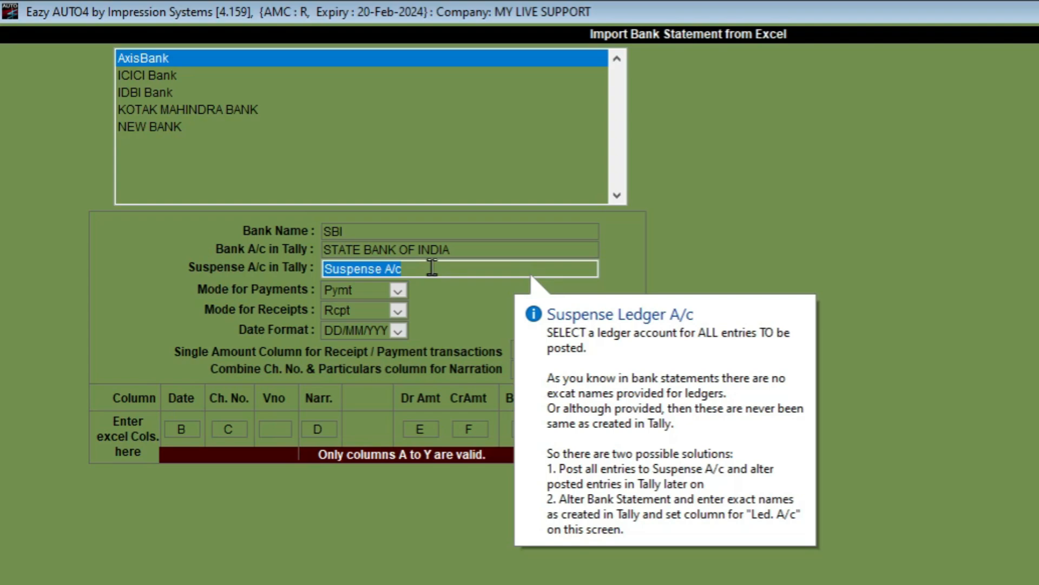
{"action": "key", "text": "BackSpace"}
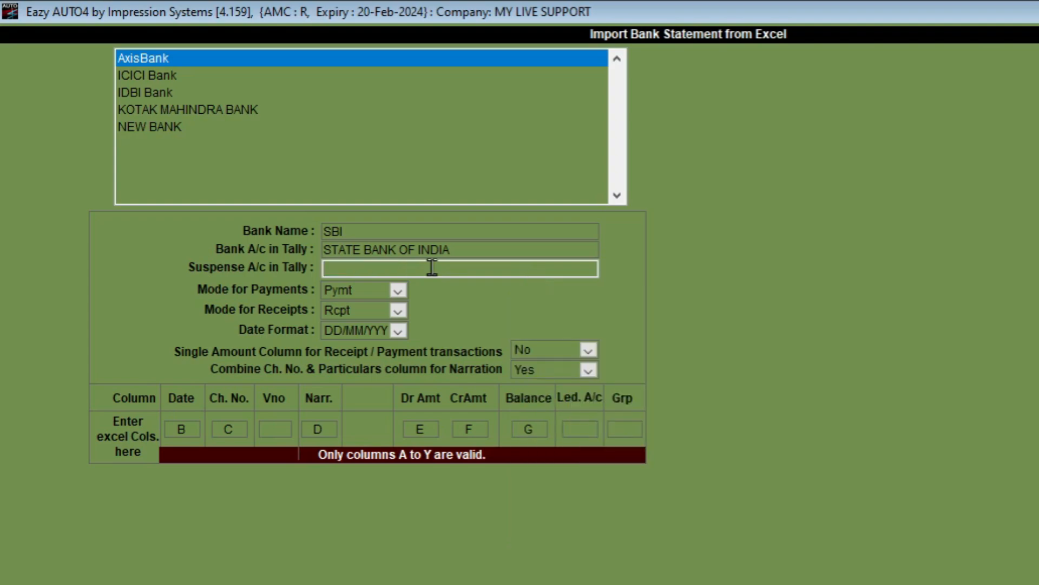
{"action": "key", "text": "space"}
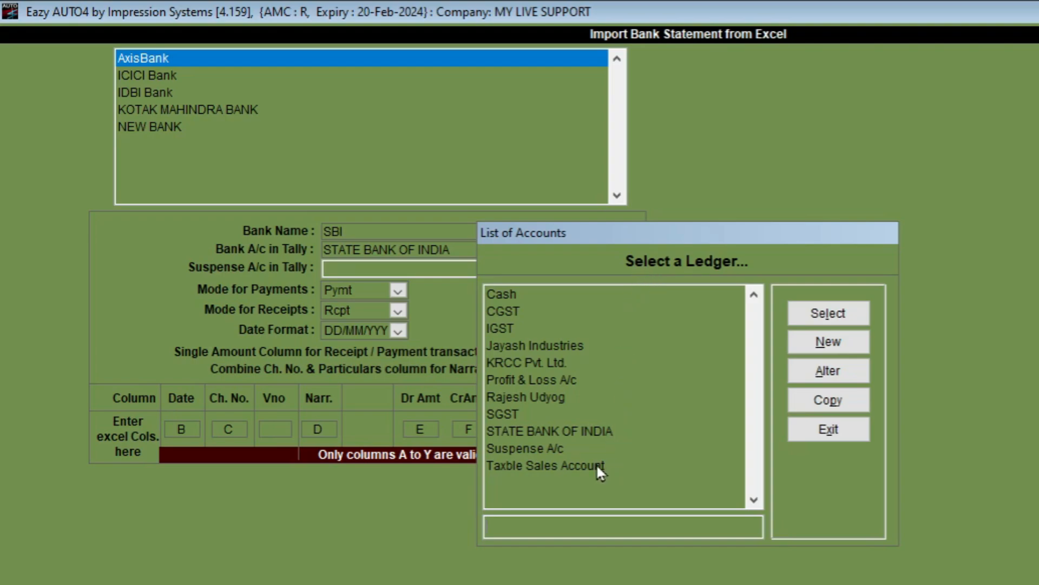
{"action": "left_click", "coordinate": [541, 452]}
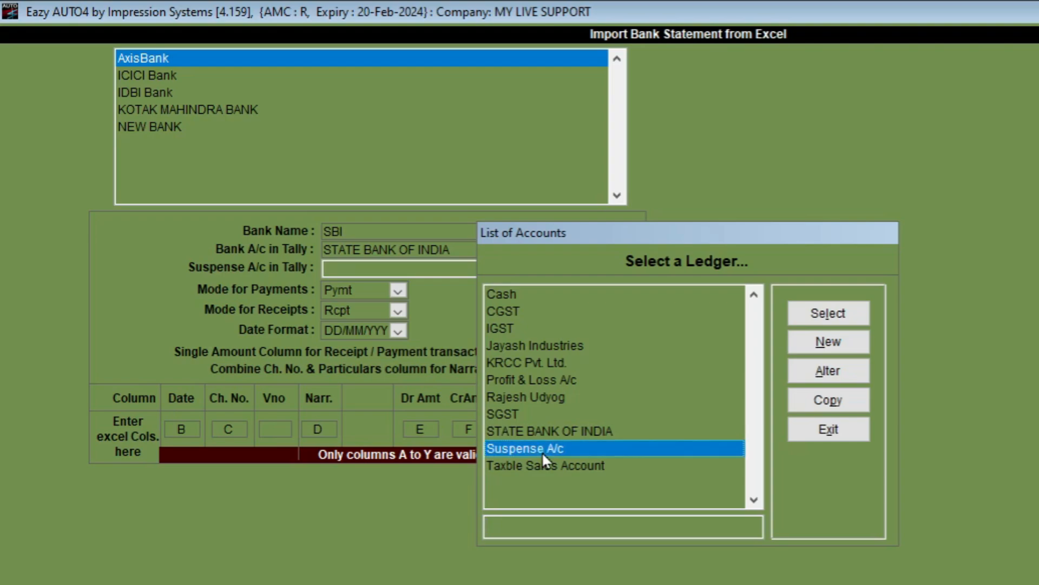
{"action": "left_click", "coordinate": [829, 314]}
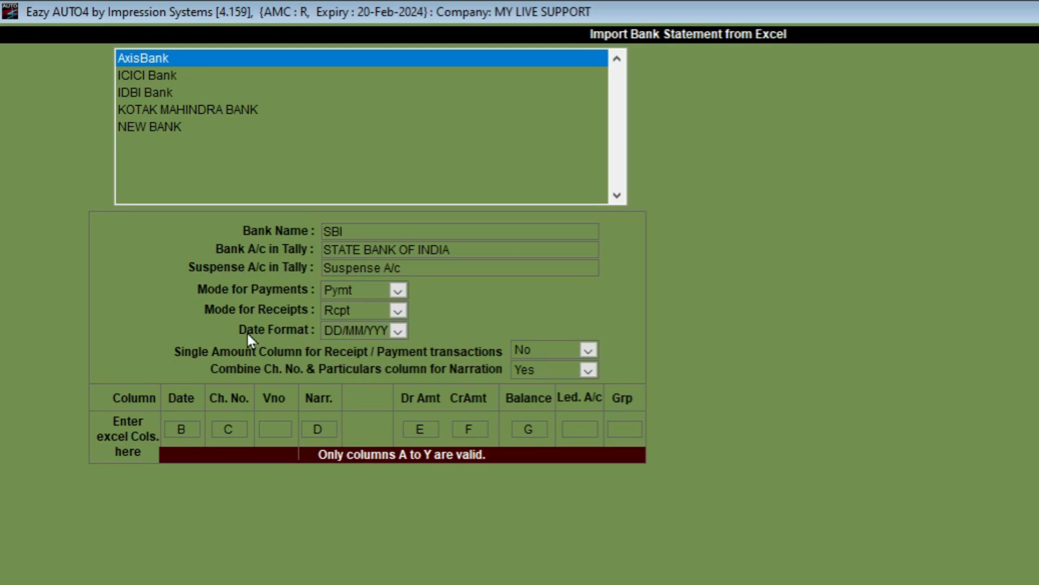
Keep DD/MM/YYYY as the date format after checking dates in the Excel statement
{"action": "left_click", "coordinate": [397, 331]}
{"action": "left_click", "coordinate": [395, 332]}
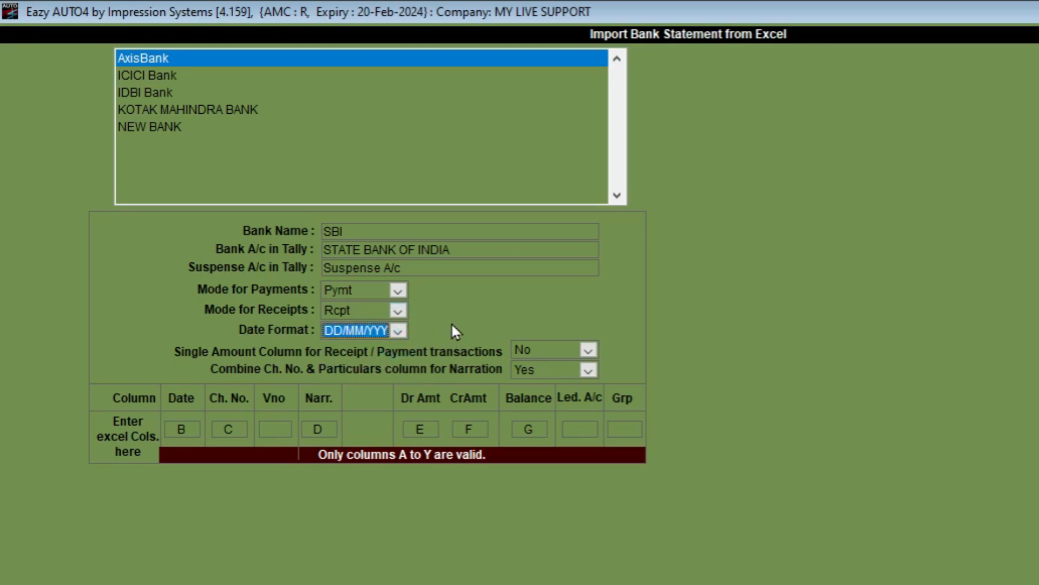
{"action": "key", "text": "alt+Tab"}
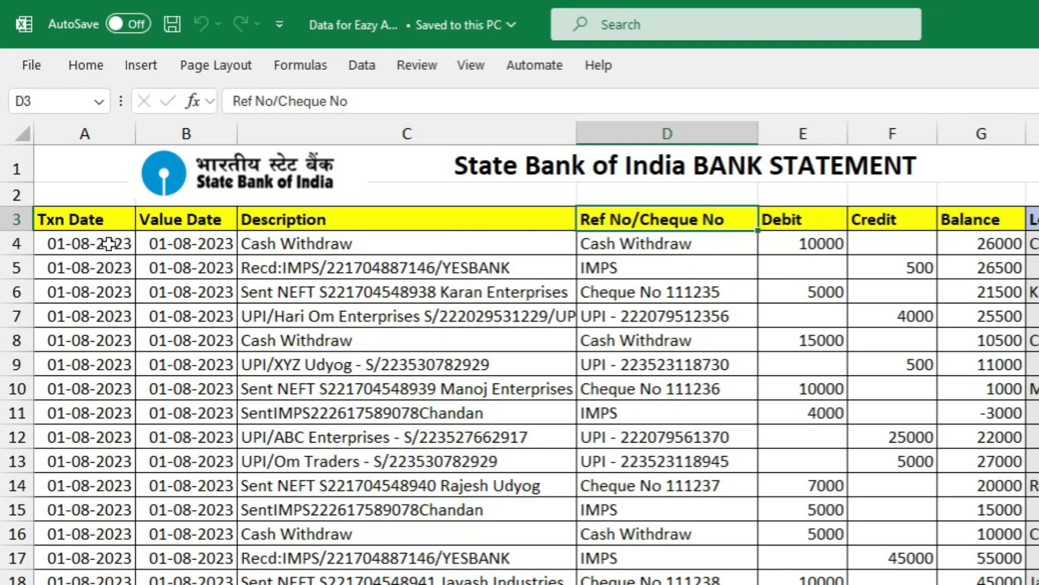
{"action": "key", "text": "alt+Tab"}
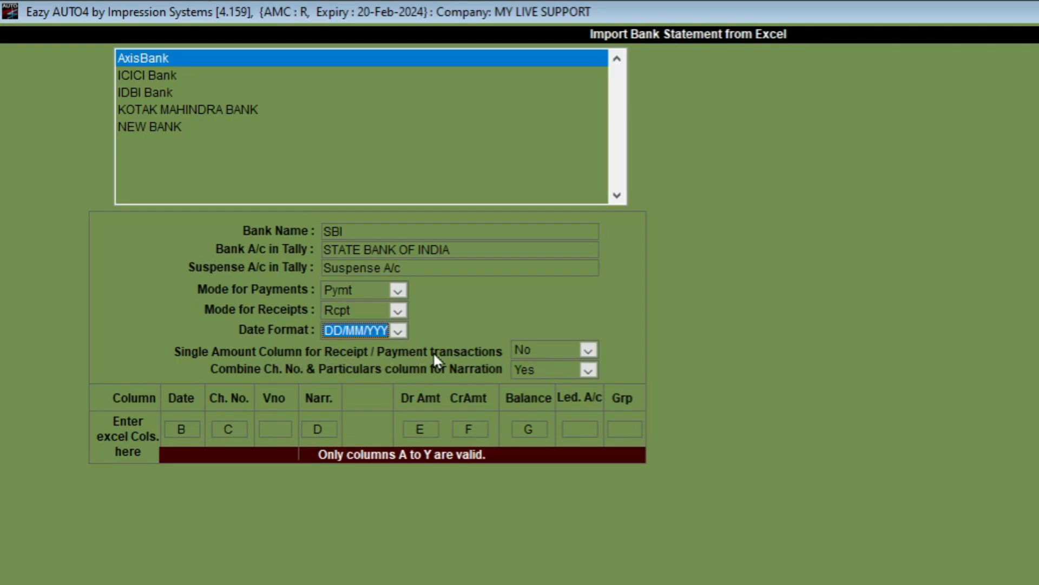
Check the Debit column E and Credit column F amounts in the SBI statement
{"action": "key", "text": "alt+Tab"}
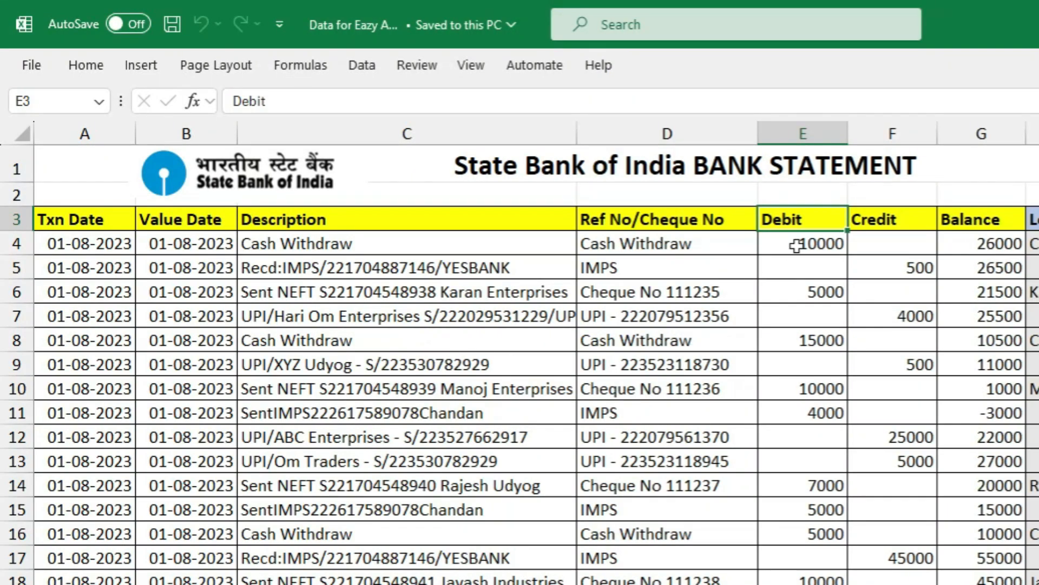
{"action": "left_click", "coordinate": [804, 133]}
{"action": "left_click", "coordinate": [903, 132]}
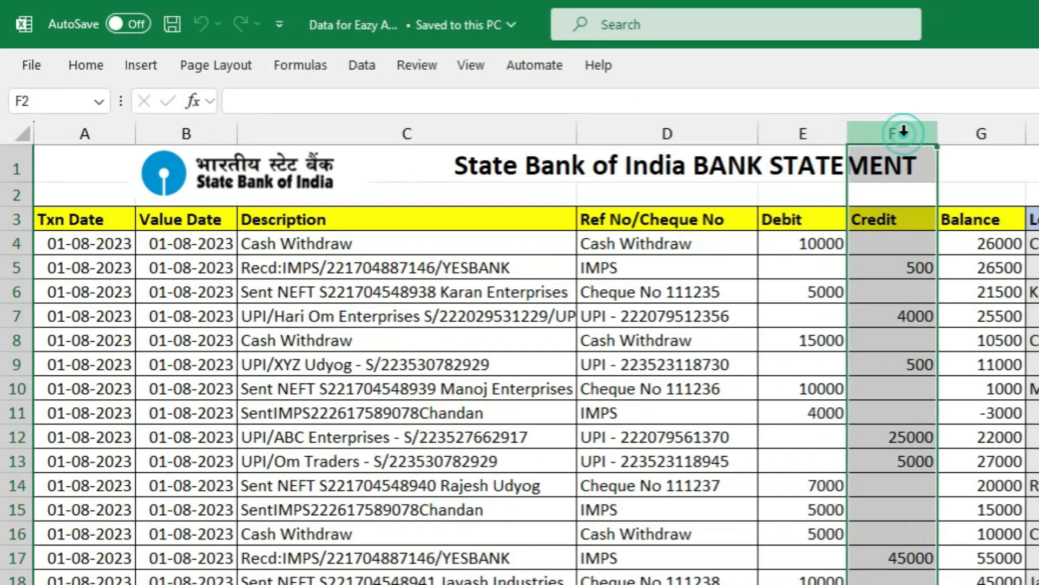
{"action": "left_click", "coordinate": [803, 132]}
{"action": "left_click", "coordinate": [882, 132]}
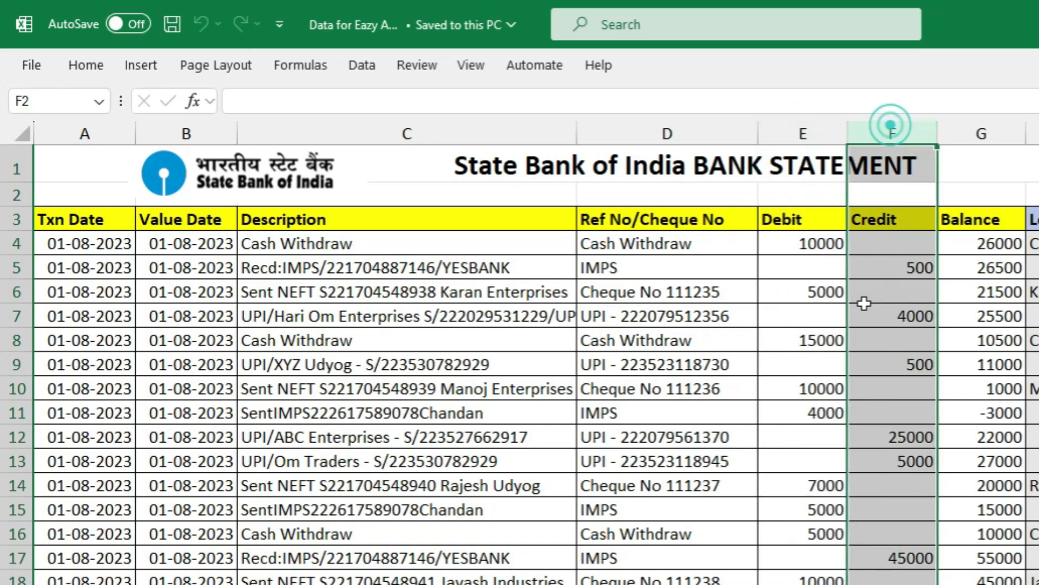
{"action": "left_click", "coordinate": [795, 291]}
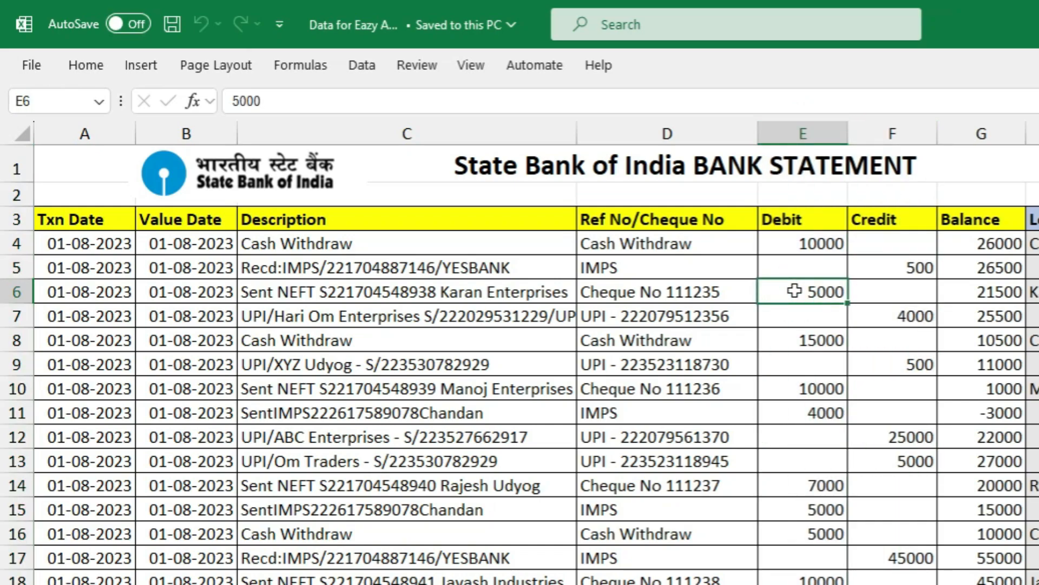
{"action": "left_click_drag", "start_coordinate": [813, 233], "coordinate": [783, 577]}
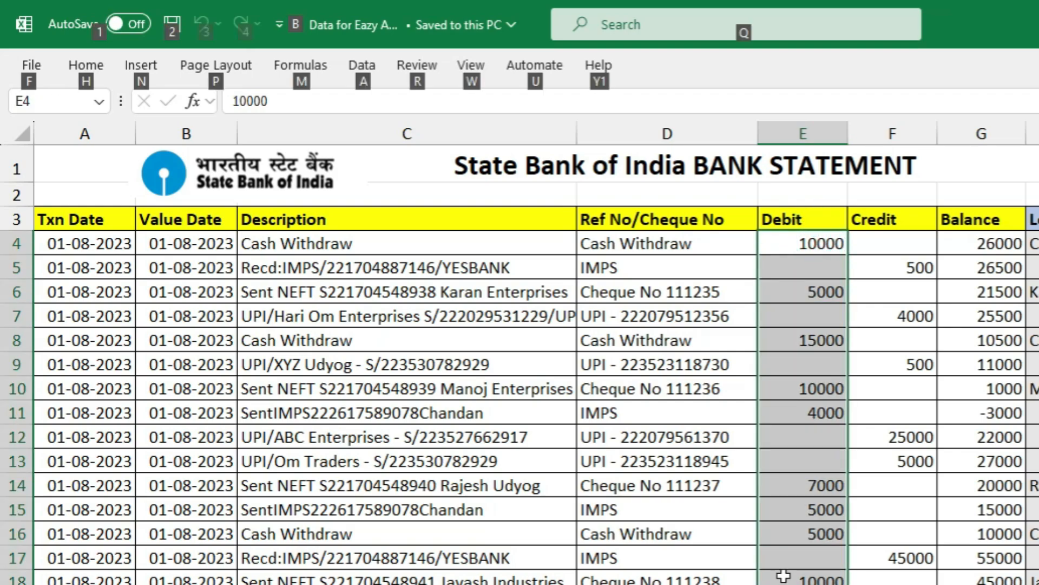
{"action": "key", "text": "alt+Tab"}
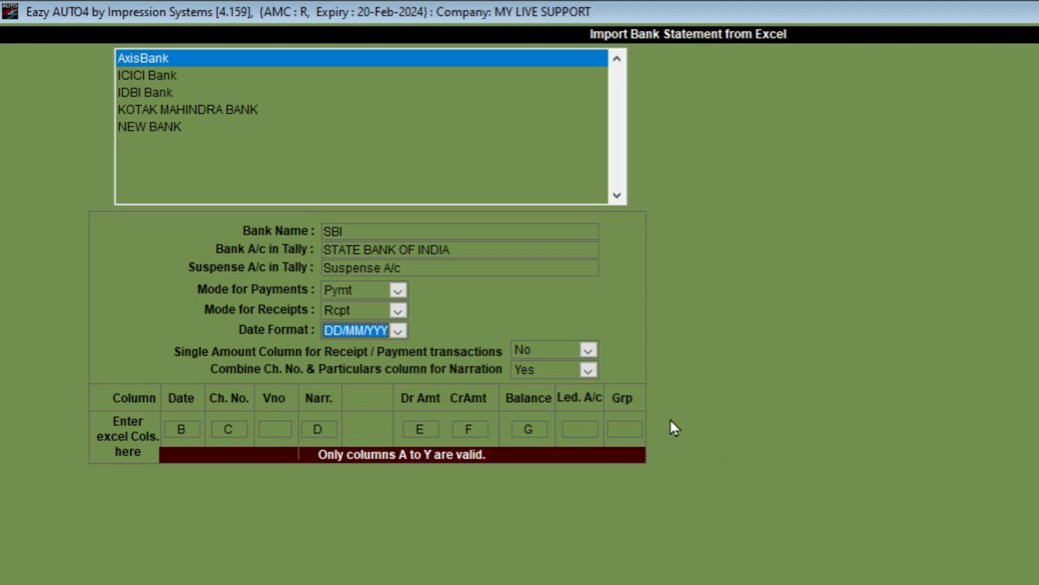
{"action": "left_click", "coordinate": [589, 351]}
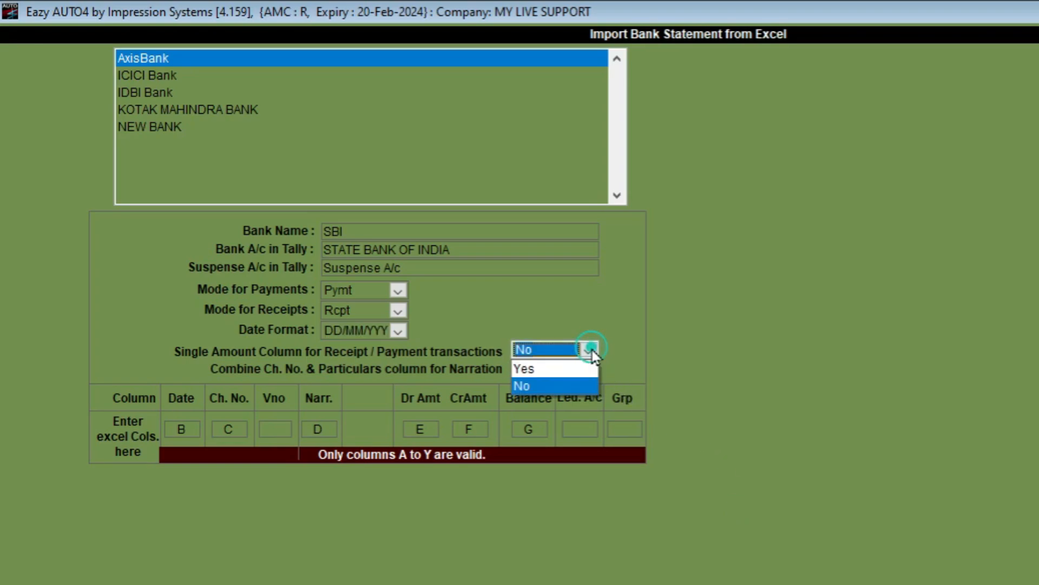
{"action": "left_click", "coordinate": [554, 369]}
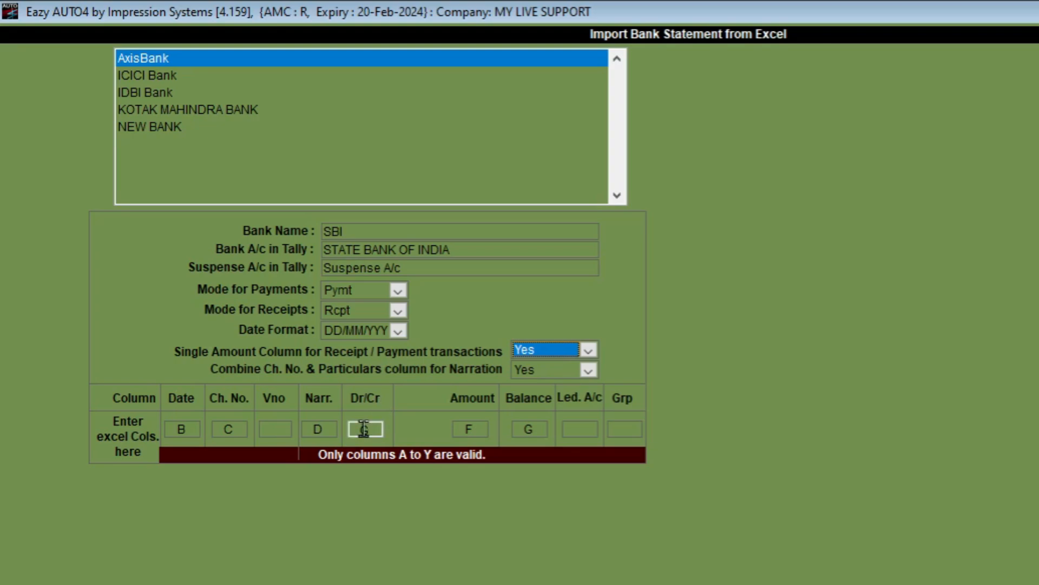
{"action": "left_click", "coordinate": [590, 351]}
{"action": "left_click", "coordinate": [548, 383]}
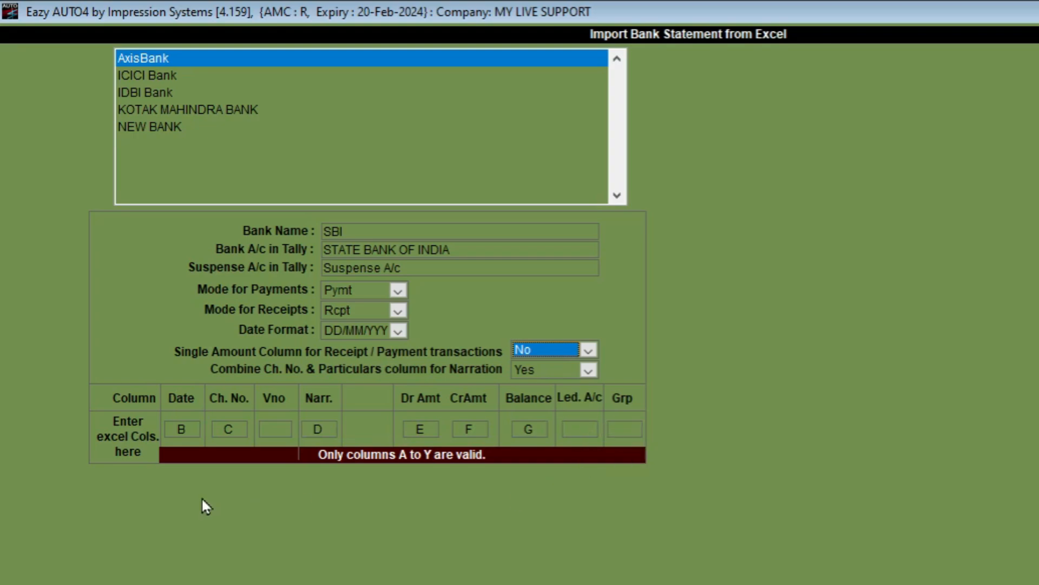
Review the SBI statement's date, Description and Ref No/Cheque No columns in Excel
{"action": "key", "text": "alt+Tab"}
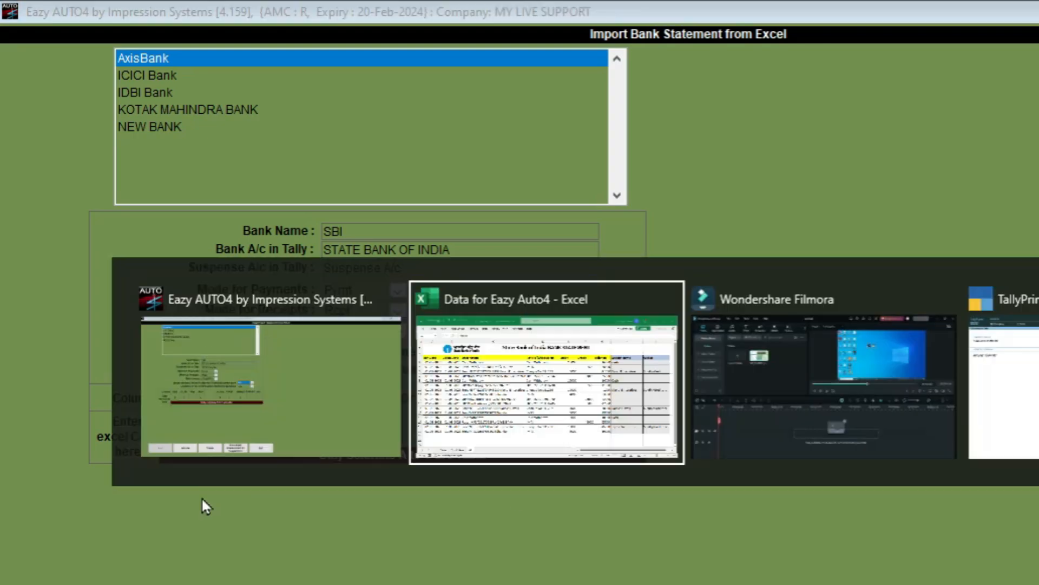
{"action": "left_click", "coordinate": [384, 392]}
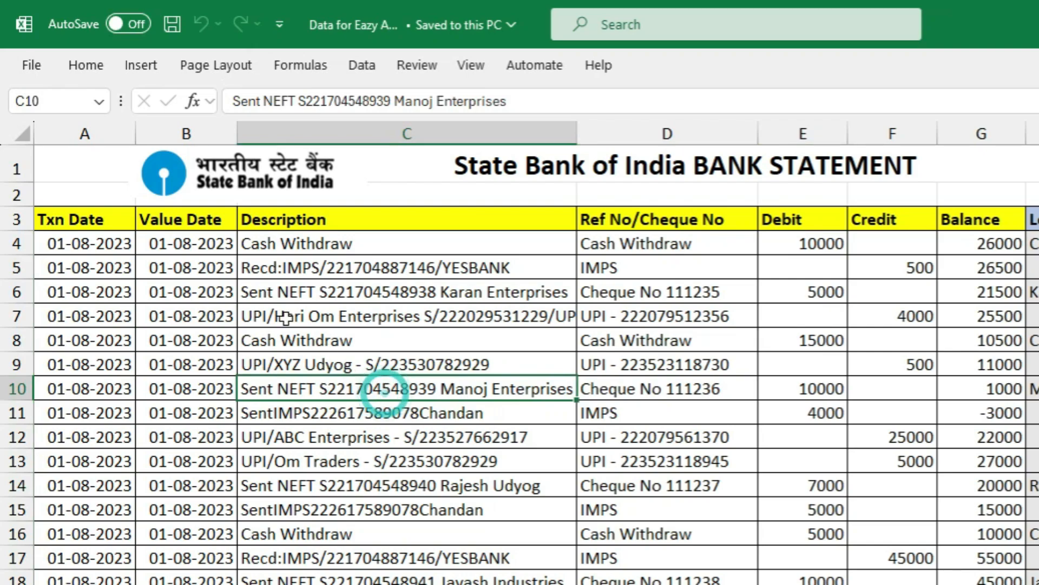
{"action": "left_click_drag", "start_coordinate": [79, 218], "coordinate": [67, 571]}
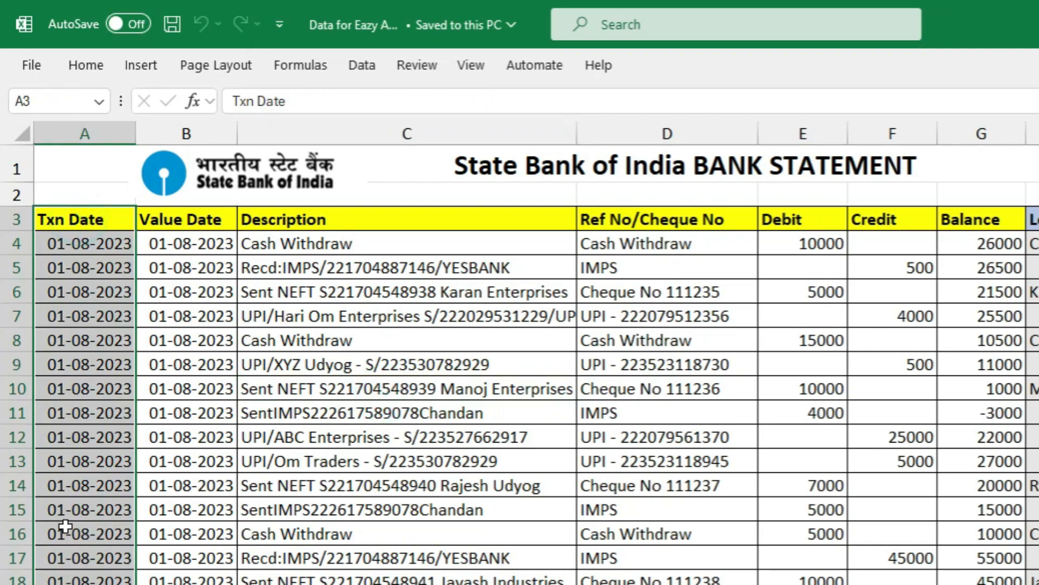
{"action": "left_click_drag", "start_coordinate": [173, 222], "coordinate": [206, 584]}
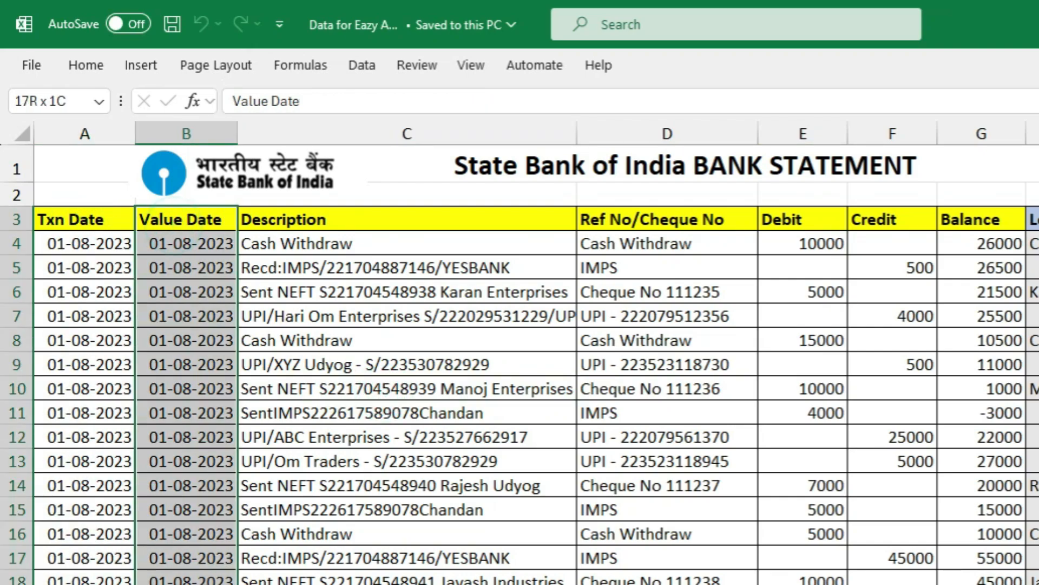
{"action": "left_click_drag", "start_coordinate": [95, 364], "coordinate": [184, 580]}
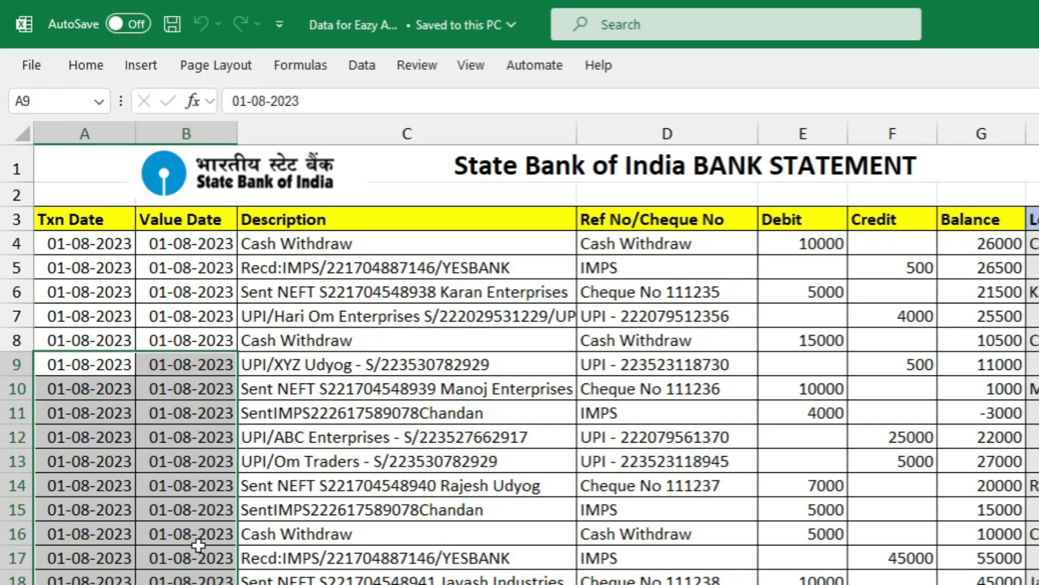
{"action": "left_click", "coordinate": [196, 315]}
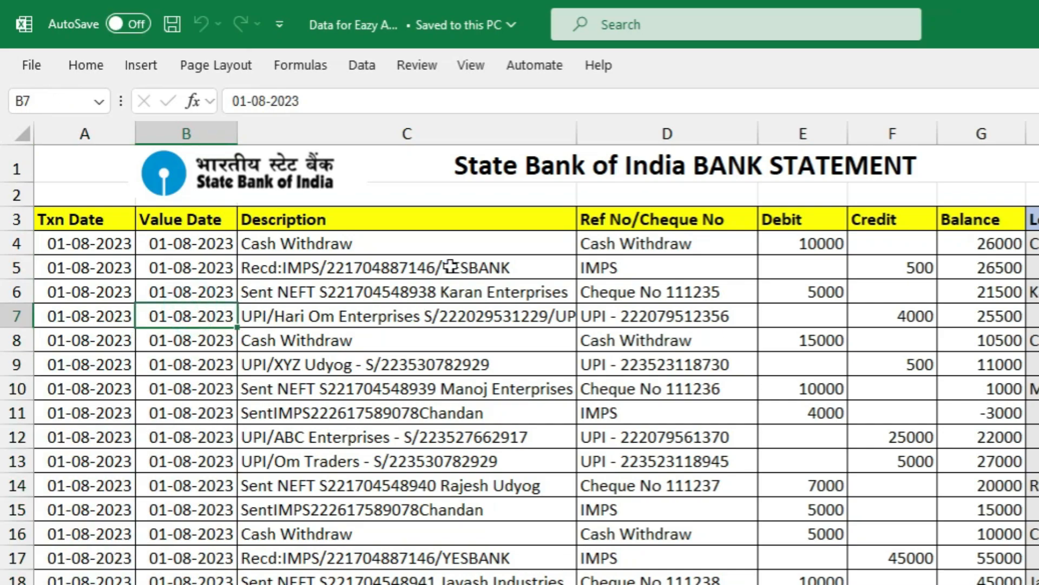
{"action": "left_click", "coordinate": [384, 219]}
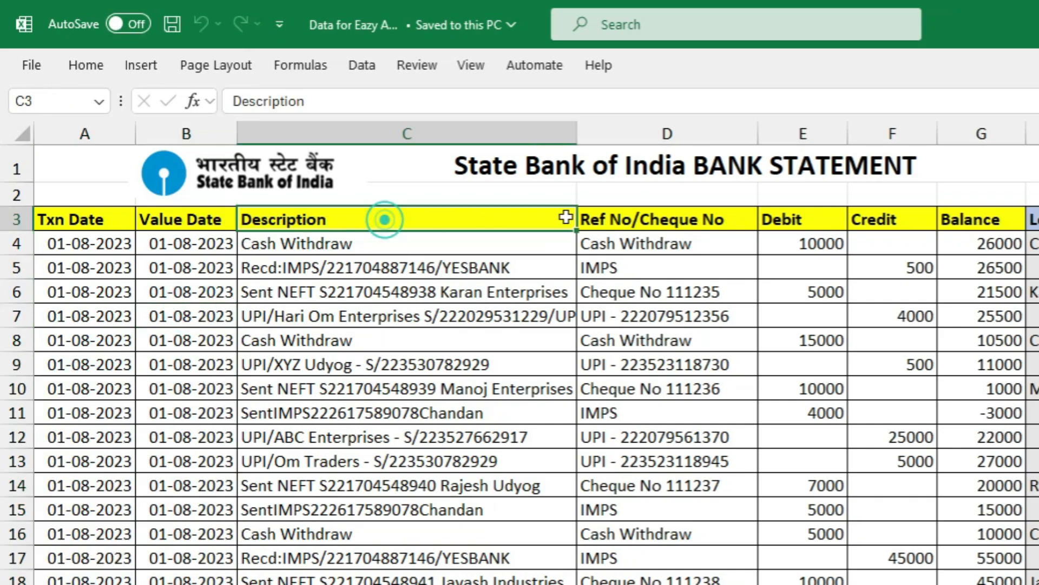
{"action": "left_click", "coordinate": [629, 224]}
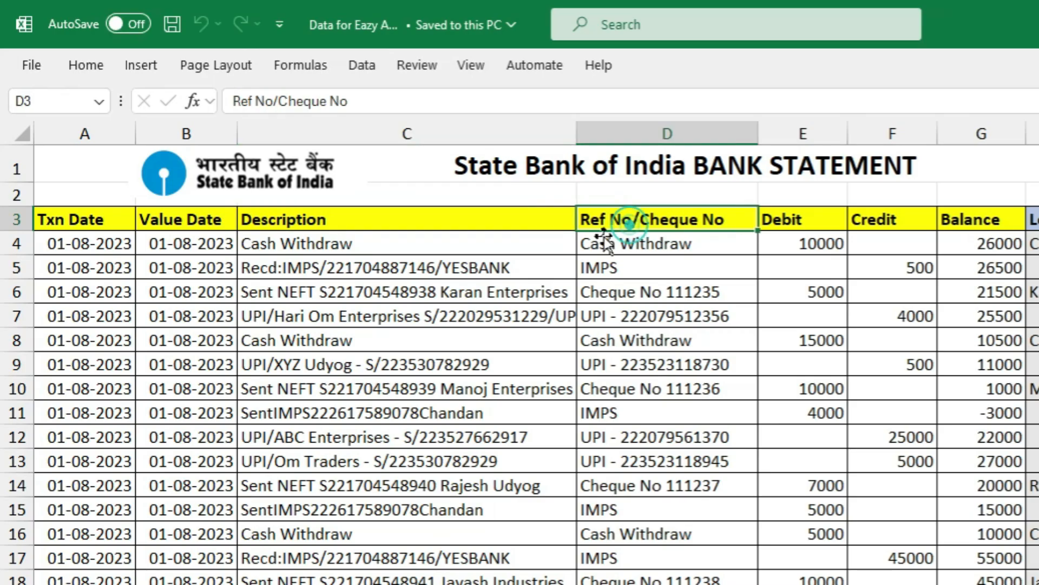
{"action": "key", "text": "alt+Tab"}
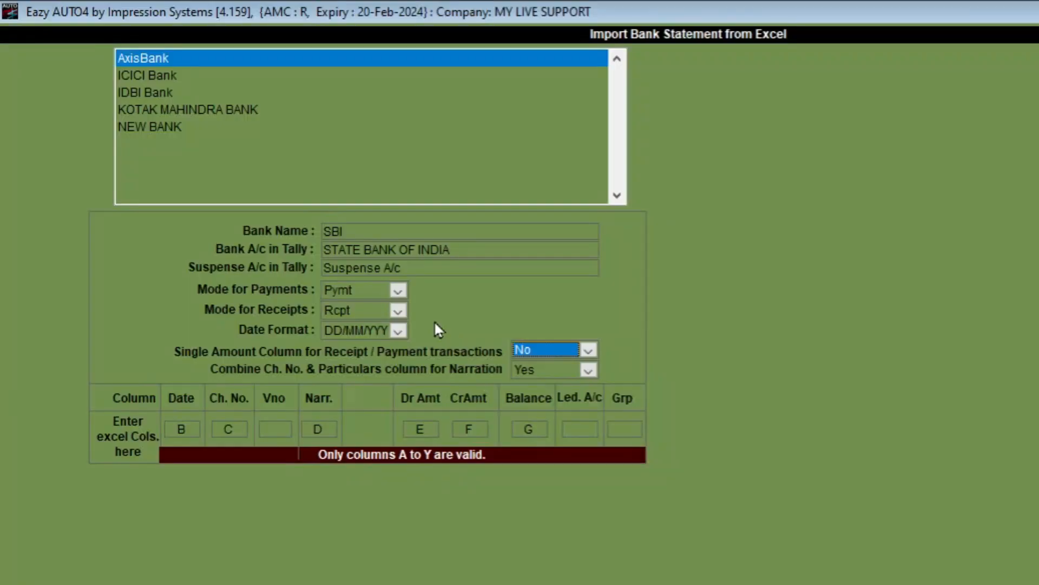
Keep Date on column B and map the cheque number to column D
{"action": "left_click", "coordinate": [189, 430]}
{"action": "double_click", "coordinate": [189, 429]}
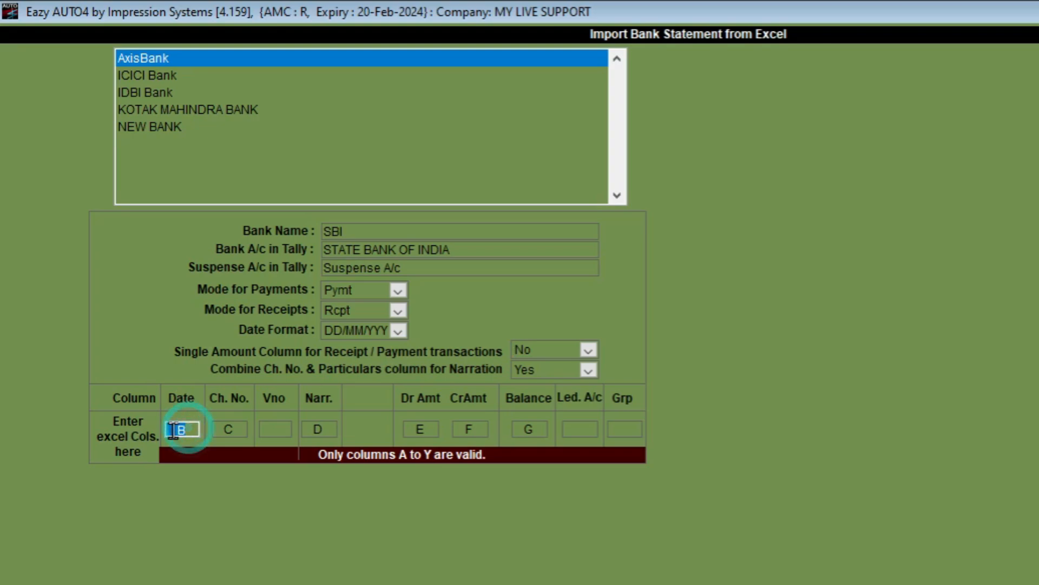
{"action": "left_click", "coordinate": [236, 429]}
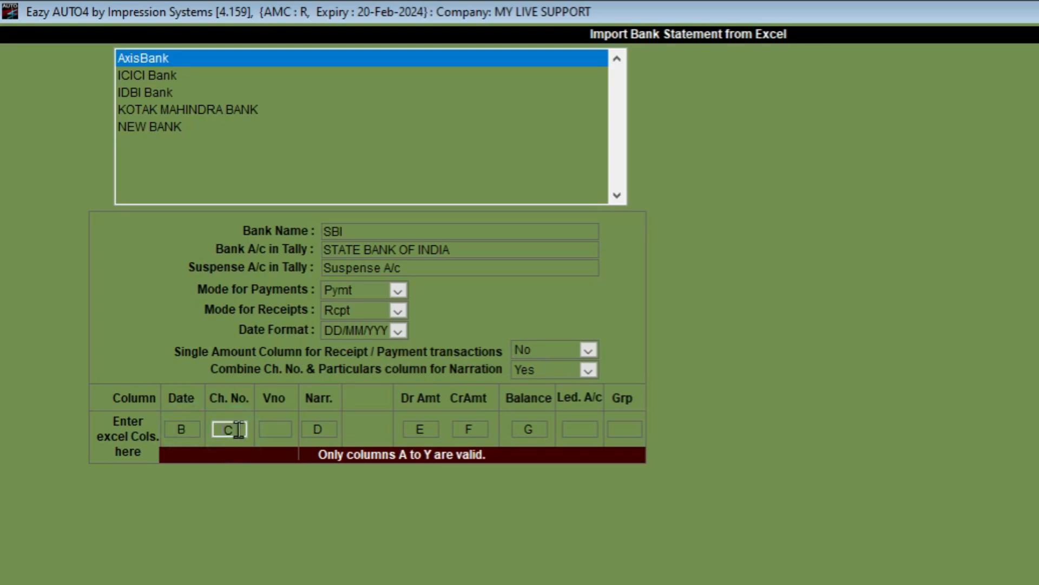
{"action": "key", "text": "alt+Tab"}
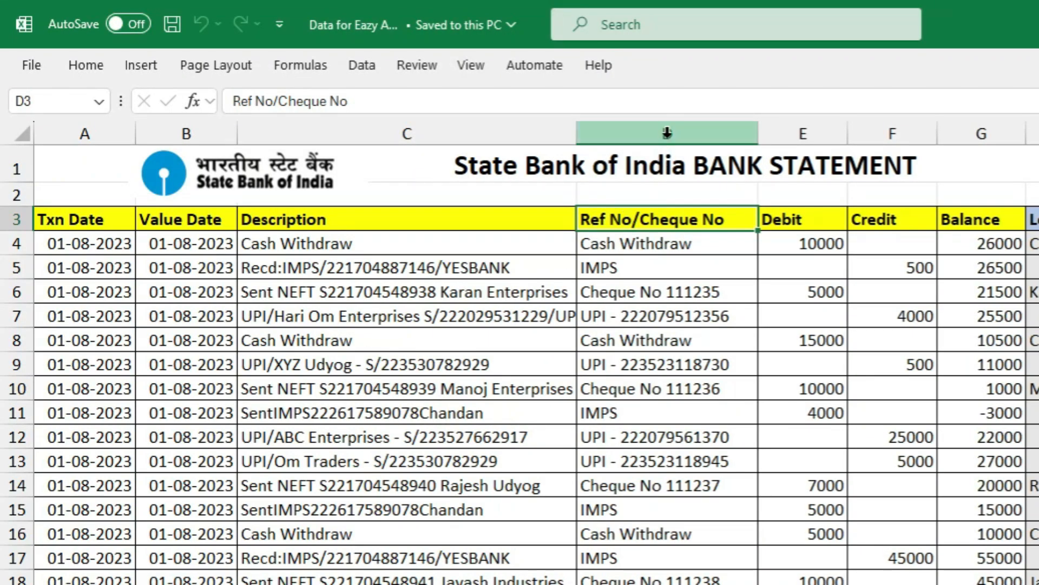
{"action": "left_click", "coordinate": [700, 133]}
{"action": "key", "text": "alt+Tab"}
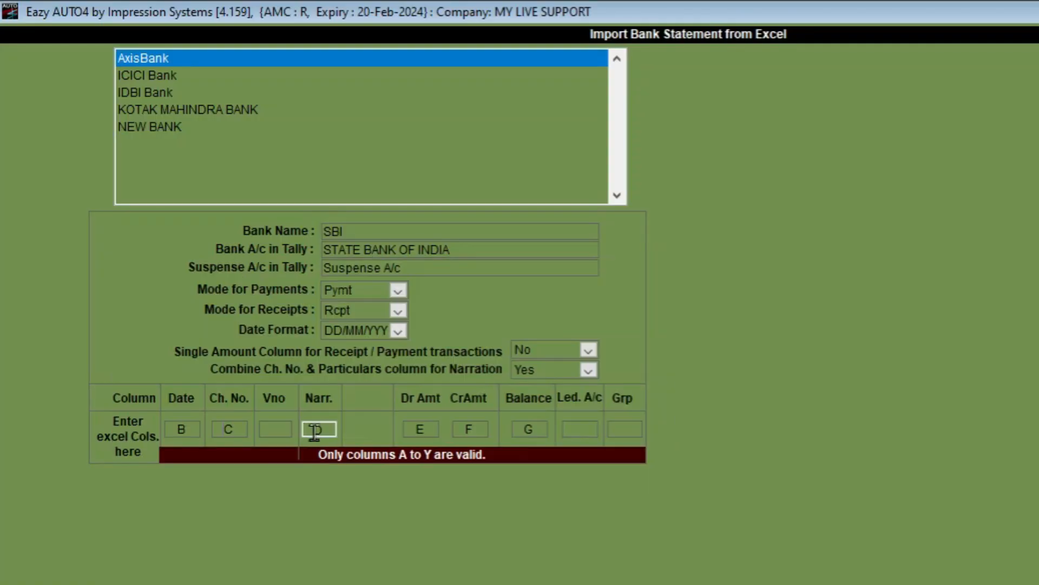
{"action": "left_click", "coordinate": [241, 430]}
Map the narration column to C, the Description column
{"action": "left_click", "coordinate": [329, 429]}
{"action": "left_click", "coordinate": [275, 429]}
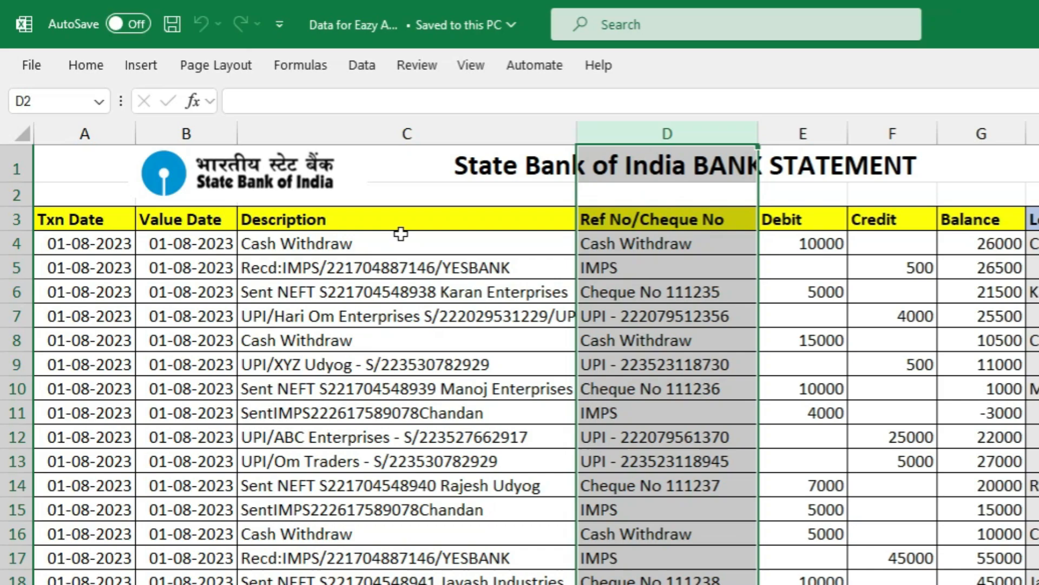
{"action": "left_click", "coordinate": [400, 217]}
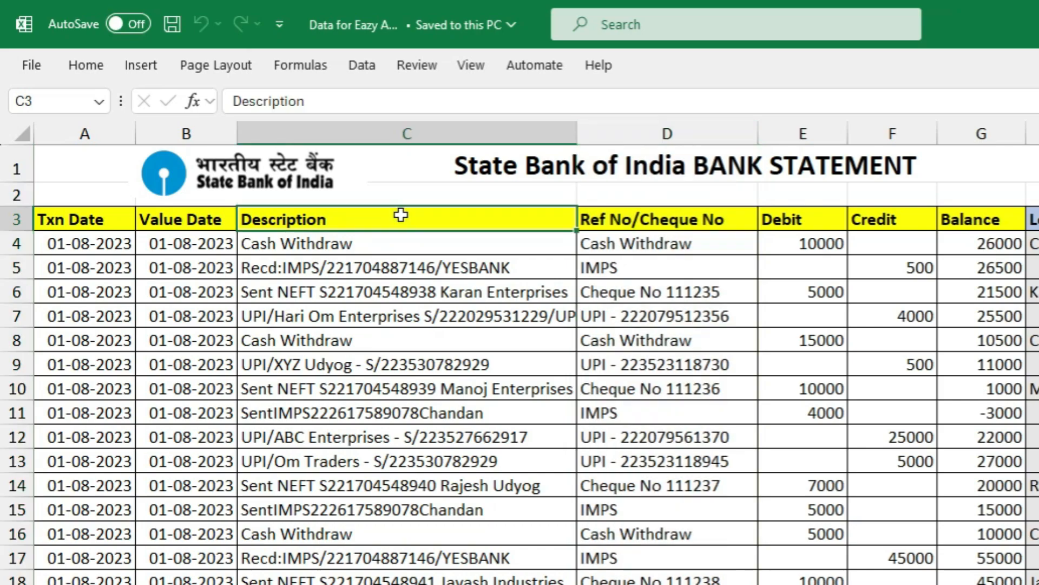
{"action": "left_click", "coordinate": [371, 121]}
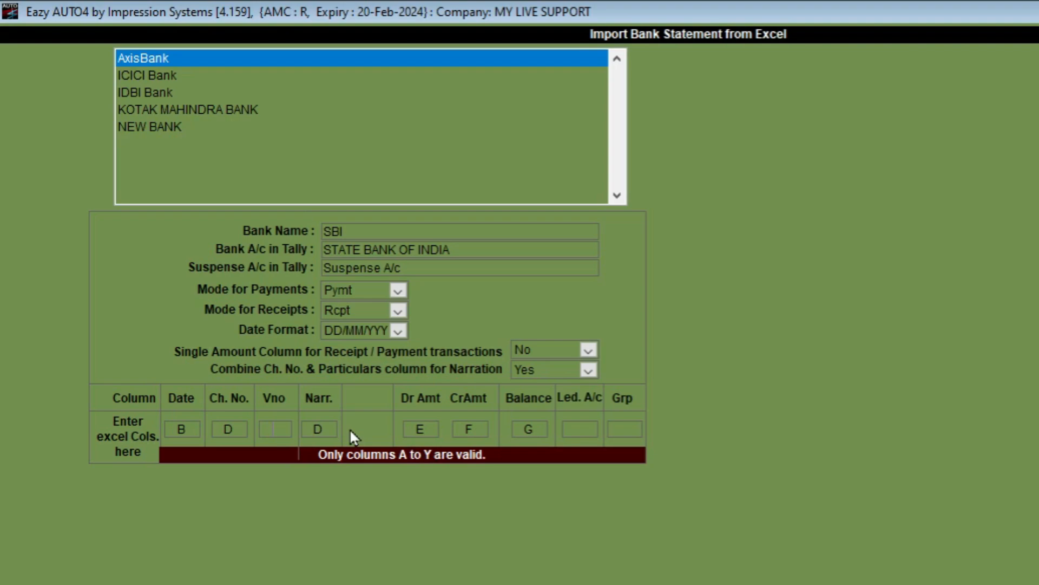
{"action": "left_click", "coordinate": [320, 428]}
{"action": "type", "text": "C"}
{"action": "key", "text": "Tab"}
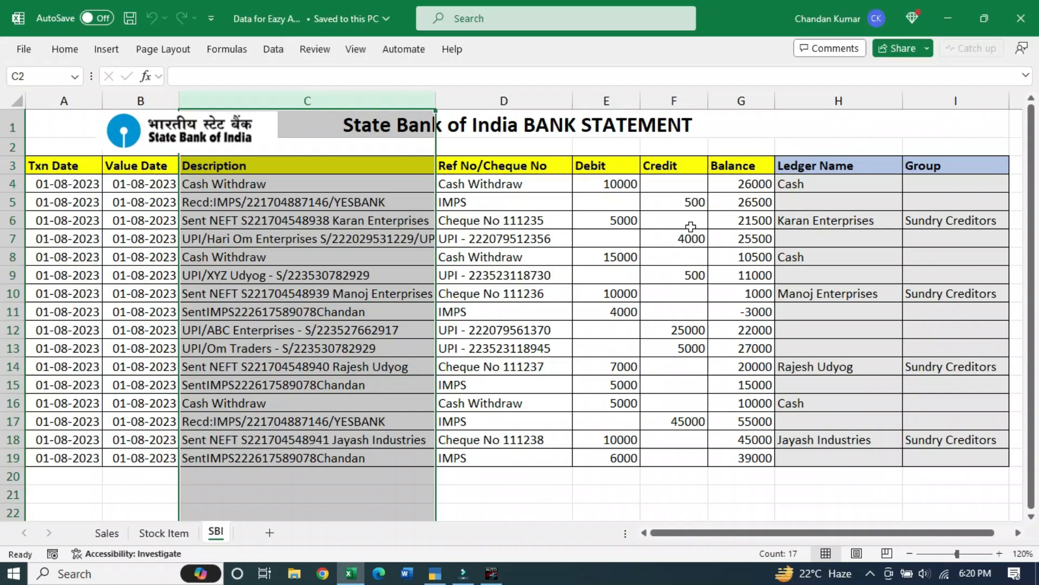
Map Dr amount to column E, Cr amount to F and Balance to G
{"action": "left_click", "coordinate": [625, 98]}
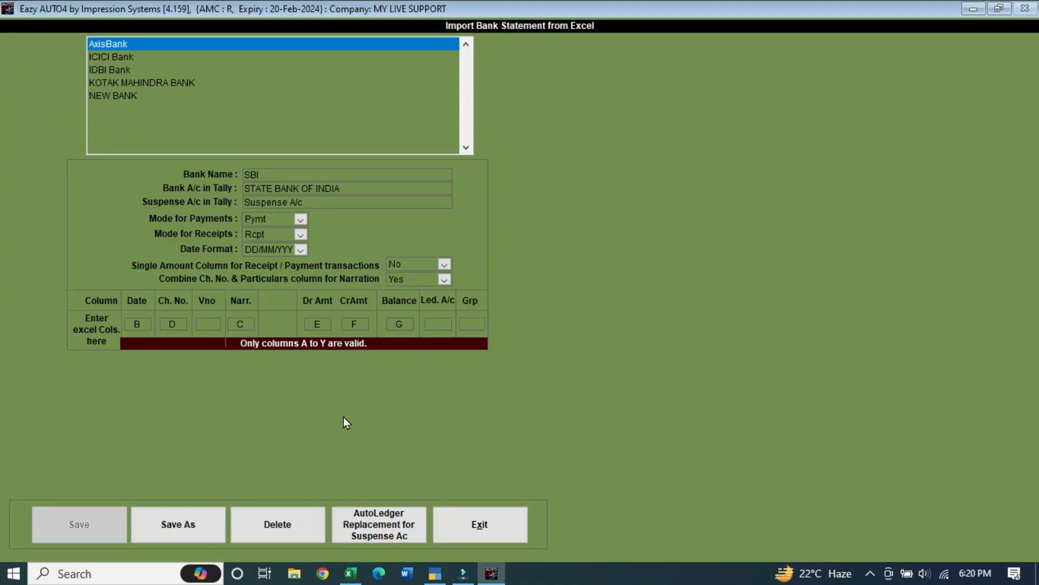
{"action": "left_click", "coordinate": [325, 324]}
{"action": "type", "text": "E"}
{"action": "left_click", "coordinate": [352, 324]}
{"action": "key", "text": "alt+Tab"}
{"action": "left_click", "coordinate": [673, 98]}
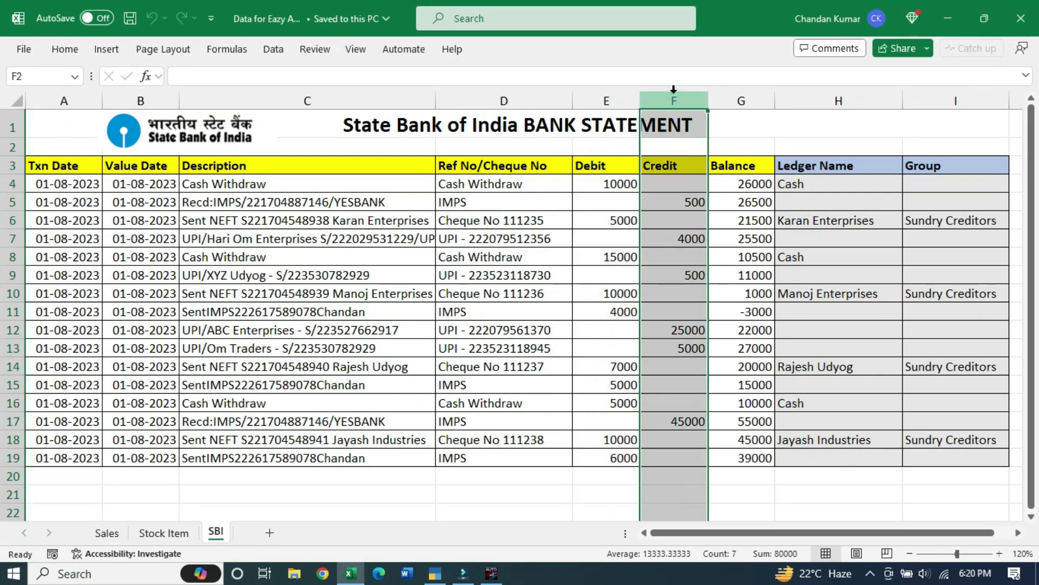
{"action": "left_click", "coordinate": [754, 97]}
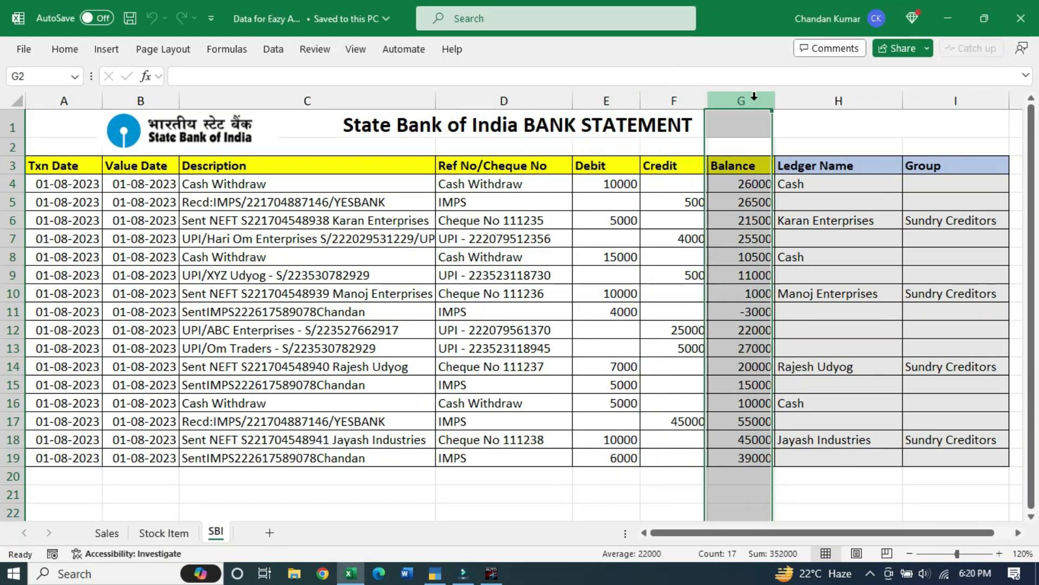
{"action": "key", "text": "alt+Tab"}
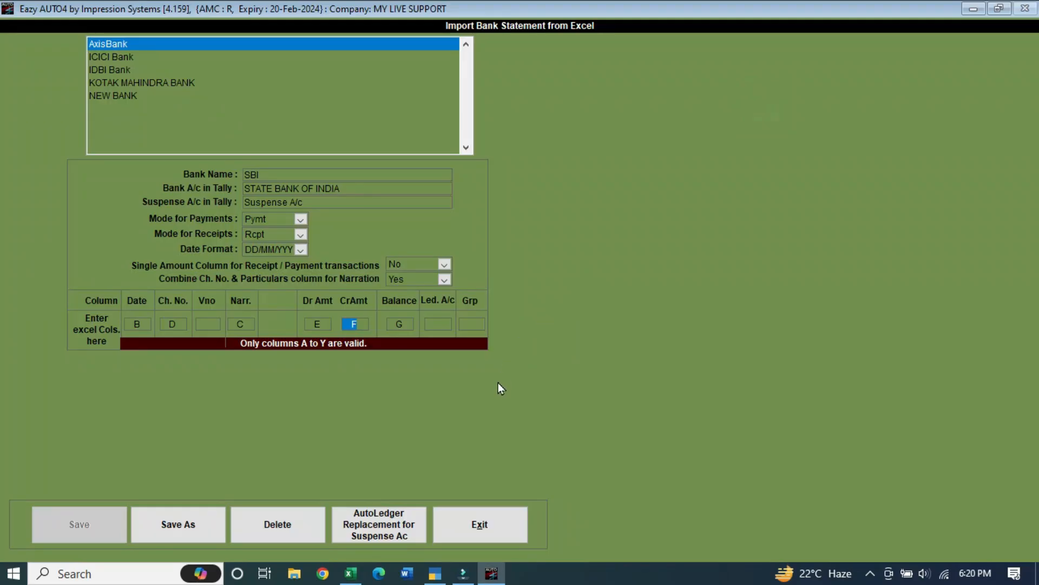
{"action": "left_click", "coordinate": [402, 324]}
{"action": "mouse_move", "coordinate": [427, 330]}
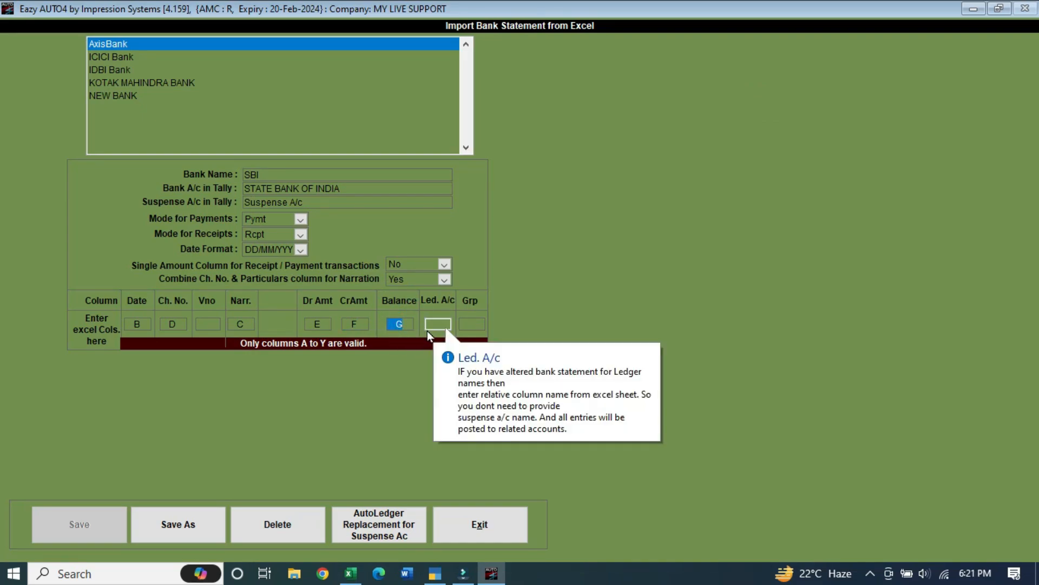
Confirm column H holds ledger names and enter H as the Led. A/c column
{"action": "left_click", "coordinate": [434, 325]}
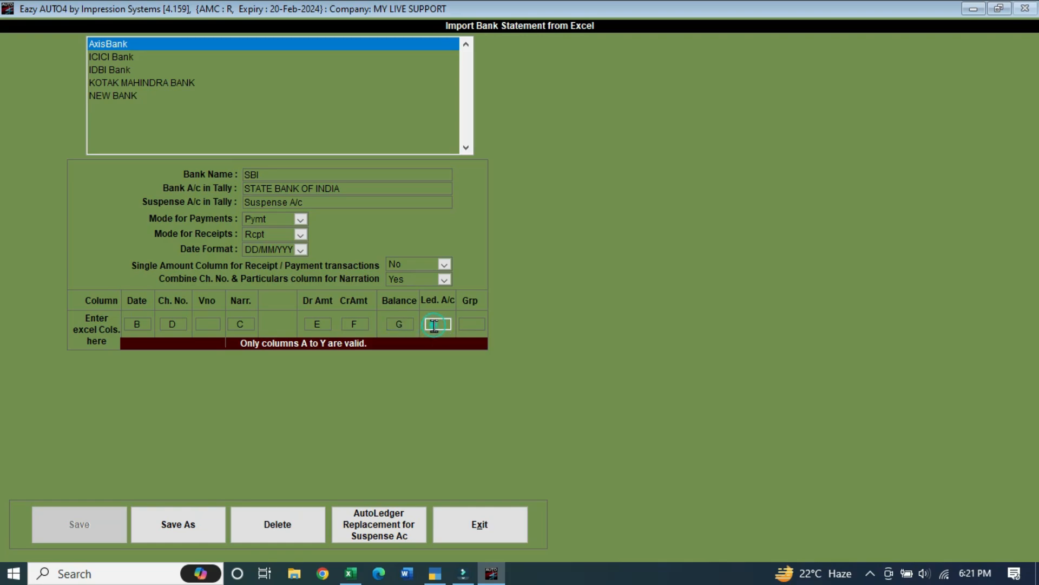
{"action": "mouse_move", "coordinate": [432, 323]}
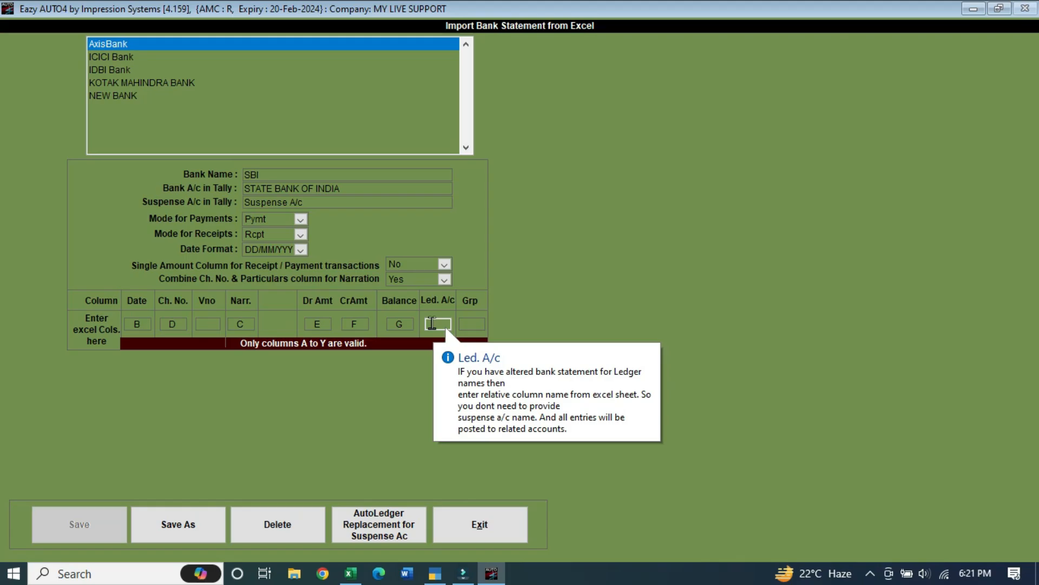
{"action": "key", "text": "alt+Tab"}
{"action": "left_click", "coordinate": [825, 99]}
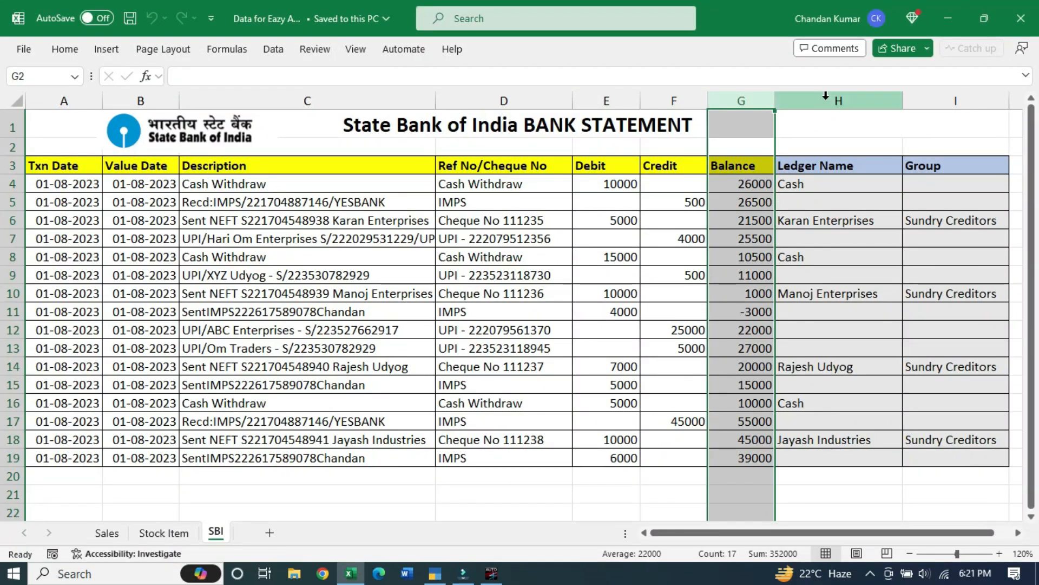
{"action": "key", "text": "alt+Tab"}
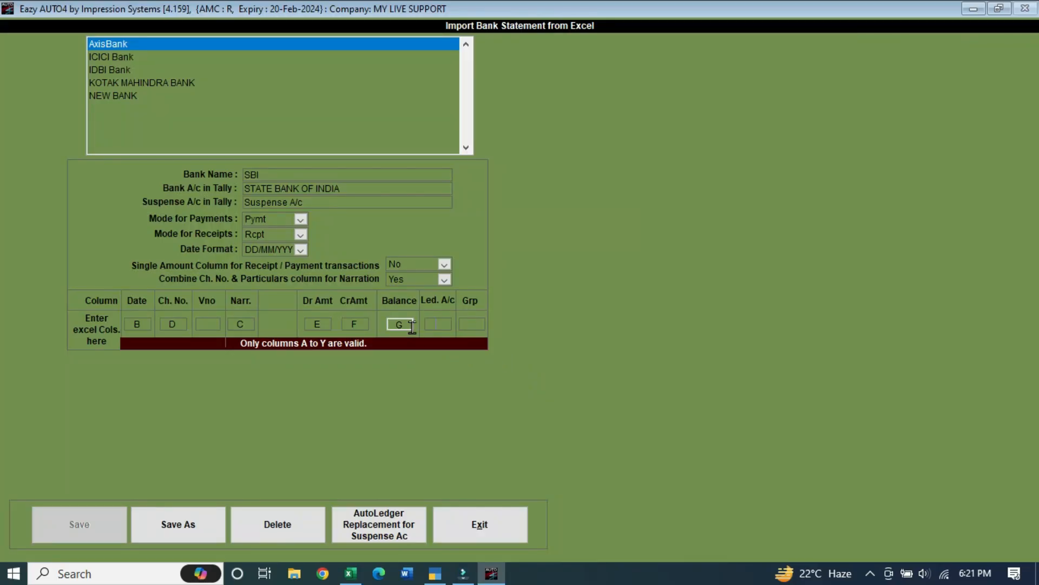
{"action": "left_click", "coordinate": [438, 325]}
{"action": "left_click", "coordinate": [438, 327]}
{"action": "type", "text": "H"}
Enter I as the group column after checking Excel, then save SBI as a new bank
{"action": "left_click", "coordinate": [471, 323]}
{"action": "type", "text": "I"}
{"action": "key", "text": "alt+Tab"}
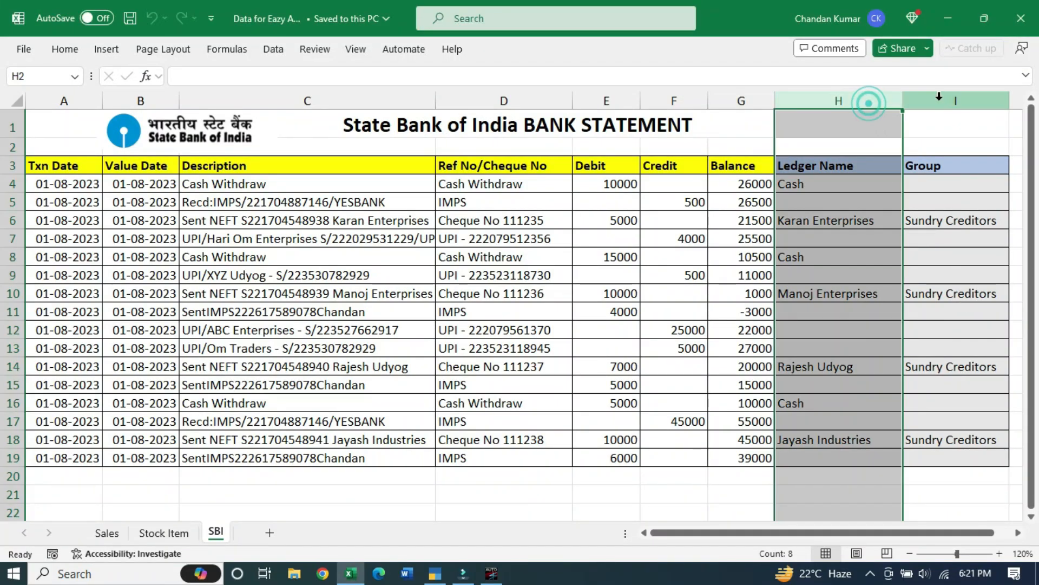
{"action": "left_click", "coordinate": [935, 98]}
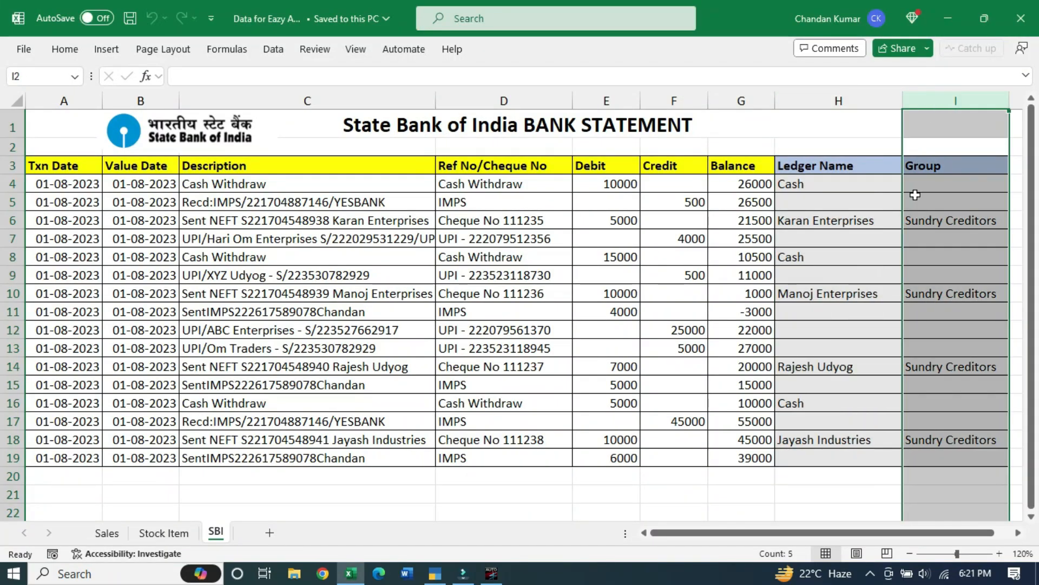
{"action": "left_click", "coordinate": [491, 573]}
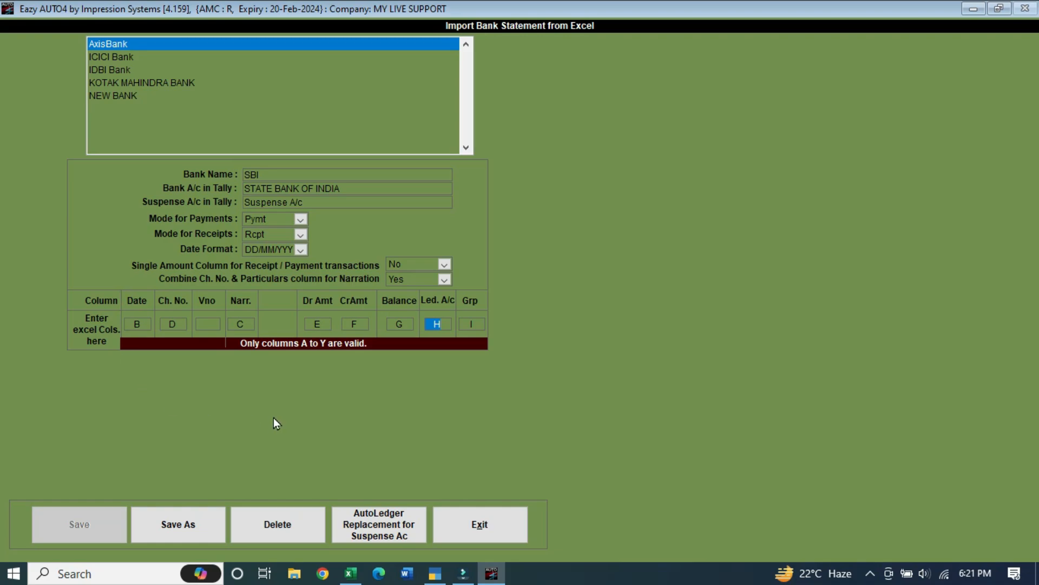
{"action": "left_click", "coordinate": [212, 534]}
Dismiss the saved message, pick SBI as the Bank Name, and bring TallyPrime forward
{"action": "left_click", "coordinate": [566, 343]}
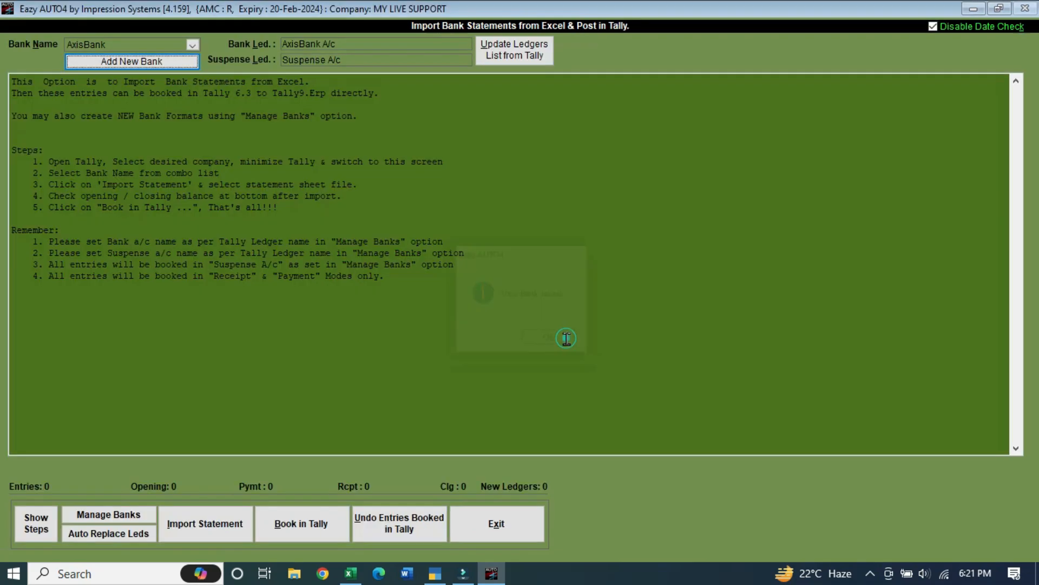
{"action": "left_click", "coordinate": [130, 45]}
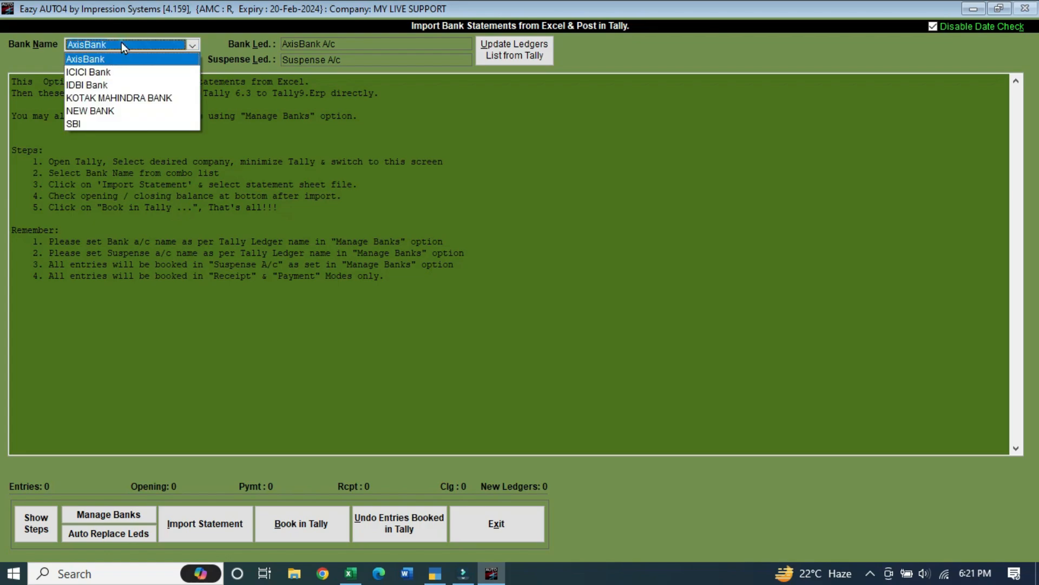
{"action": "left_click", "coordinate": [101, 123]}
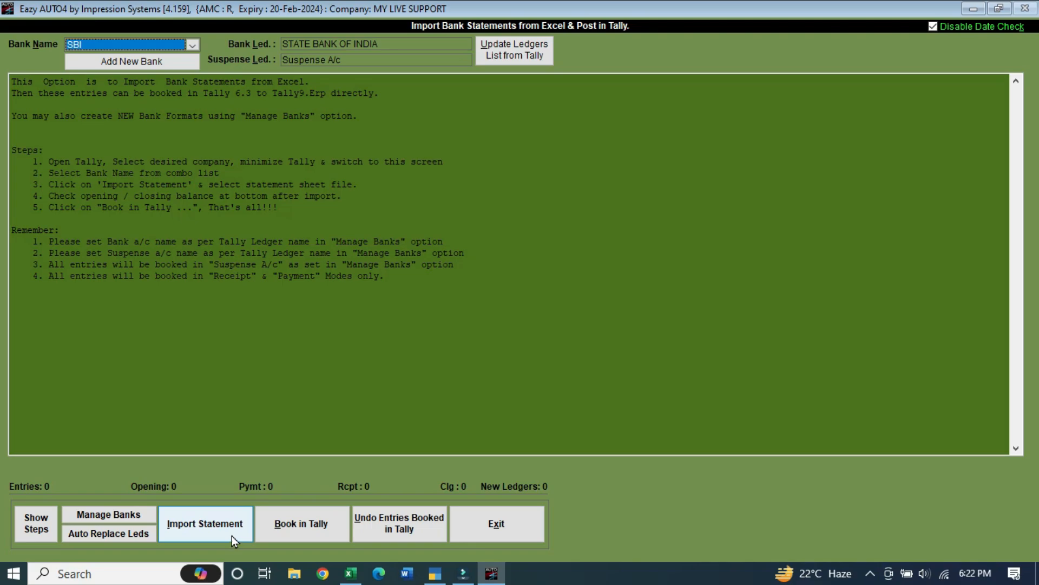
{"action": "left_click", "coordinate": [436, 577]}
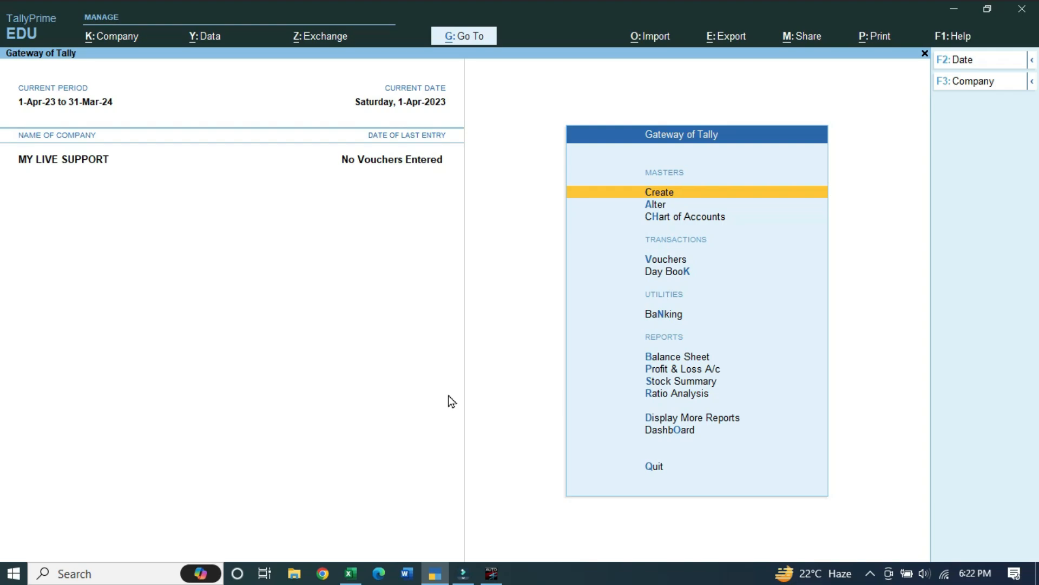
Check the STATE BANK OF INDIA ledger under Account Books > Cash/Bank Book(s) has no vouchers
{"action": "key", "text": "d"}
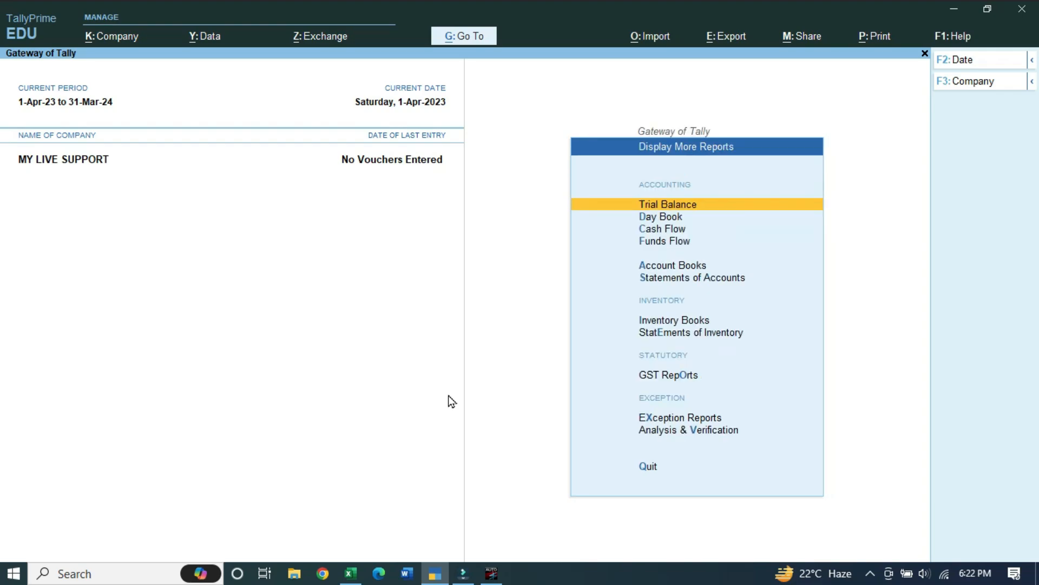
{"action": "key", "text": "a"}
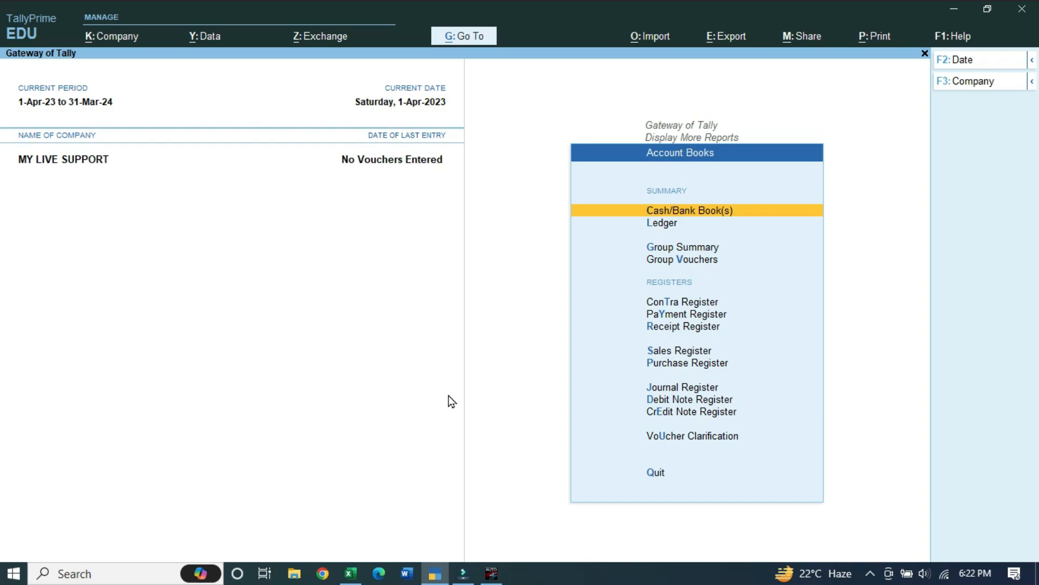
{"action": "key", "text": "c"}
{"action": "key", "text": "Down"}
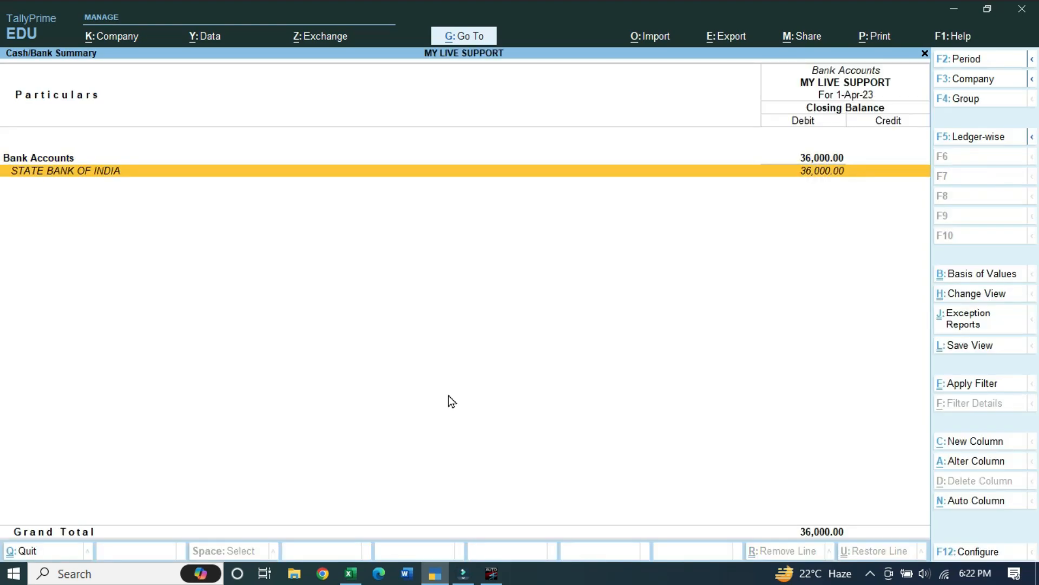
{"action": "key", "text": "Return"}
{"action": "key", "text": "Return"}
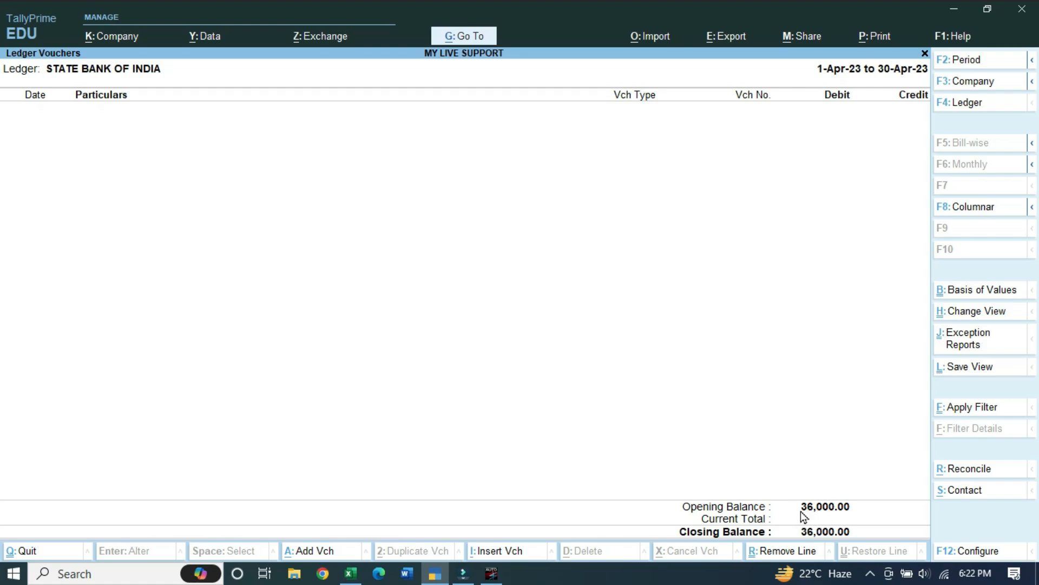
{"action": "key", "text": "Escape"}
{"action": "key", "text": "Escape"}
{"action": "key", "text": "Escape"}
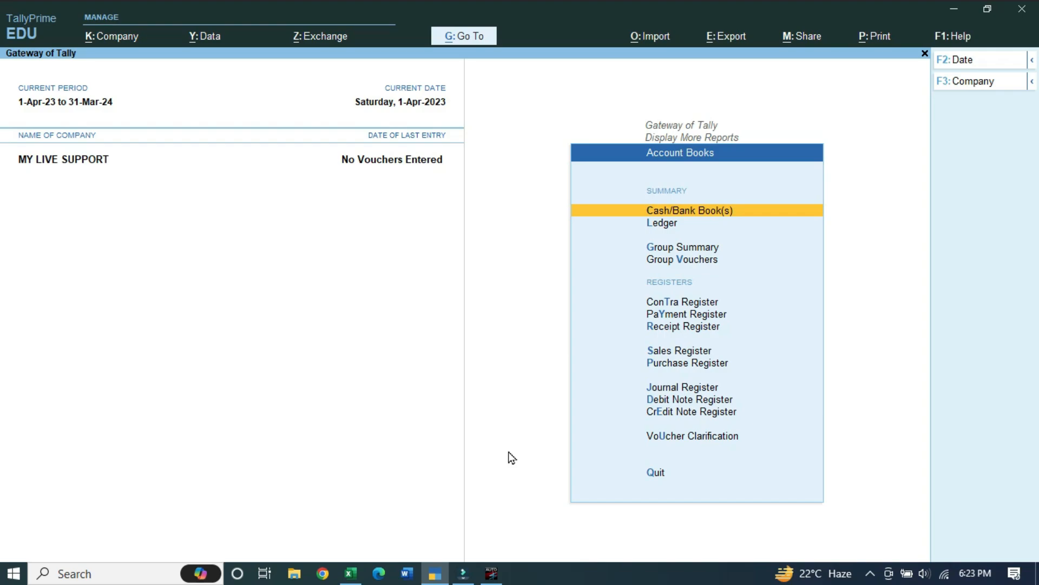
{"action": "left_click", "coordinate": [491, 573]}
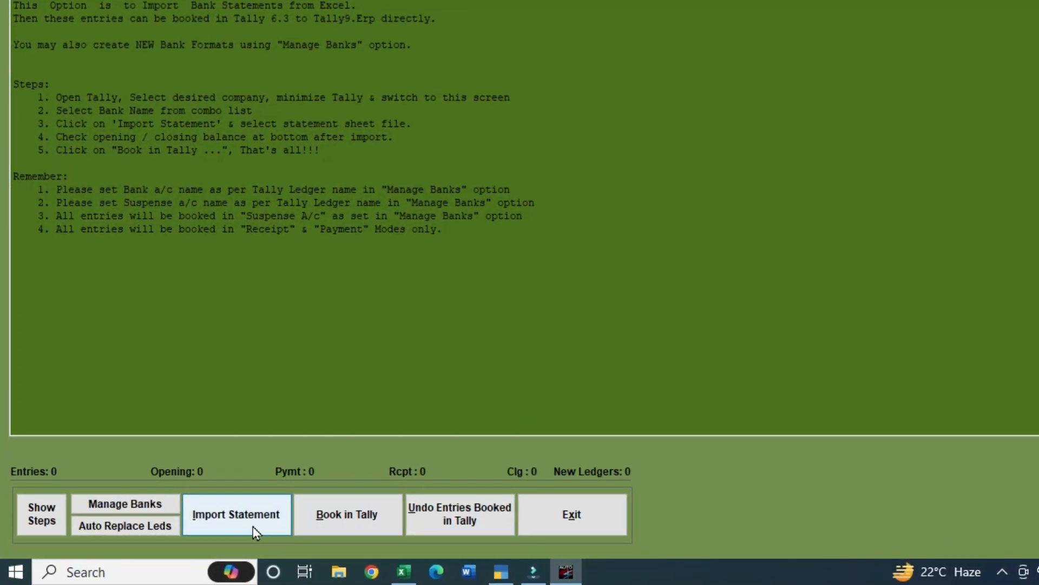
Begin the statement import with the from date 1.4-23, running to 15-Feb-2024
{"action": "left_click", "coordinate": [246, 522]}
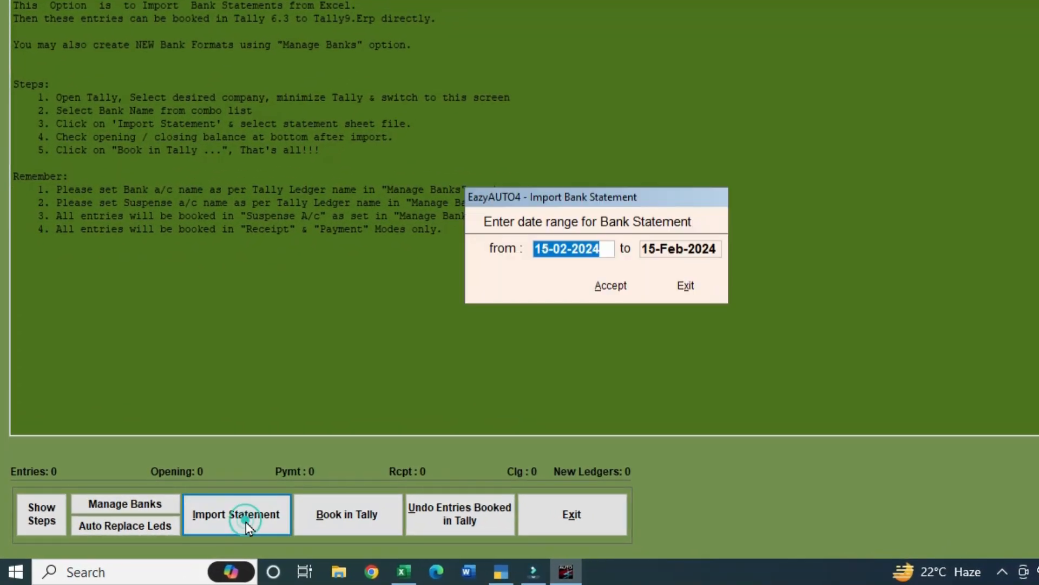
{"action": "mouse_move", "coordinate": [543, 247]}
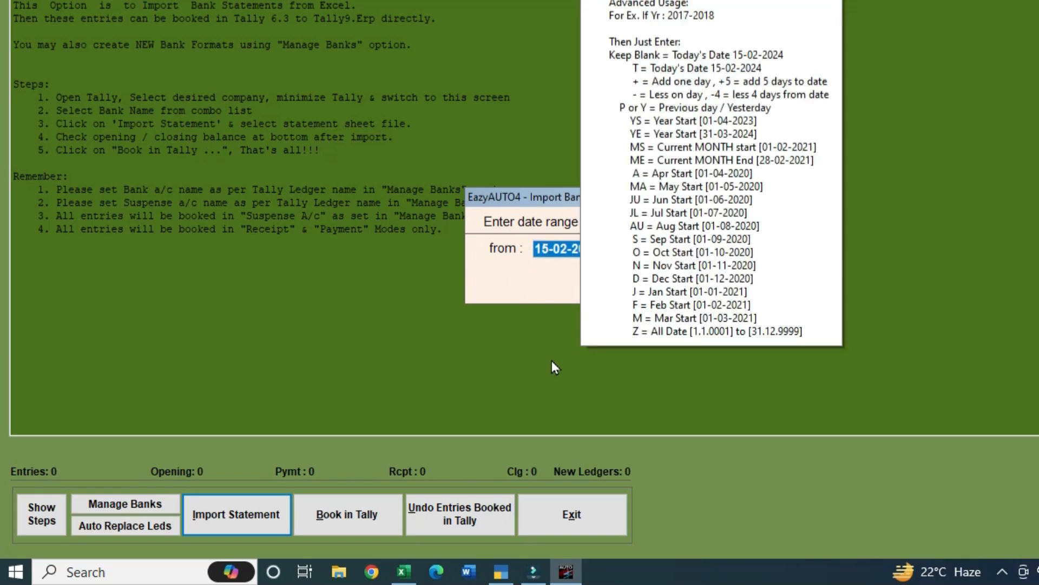
{"action": "type", "text": "1.4-"}
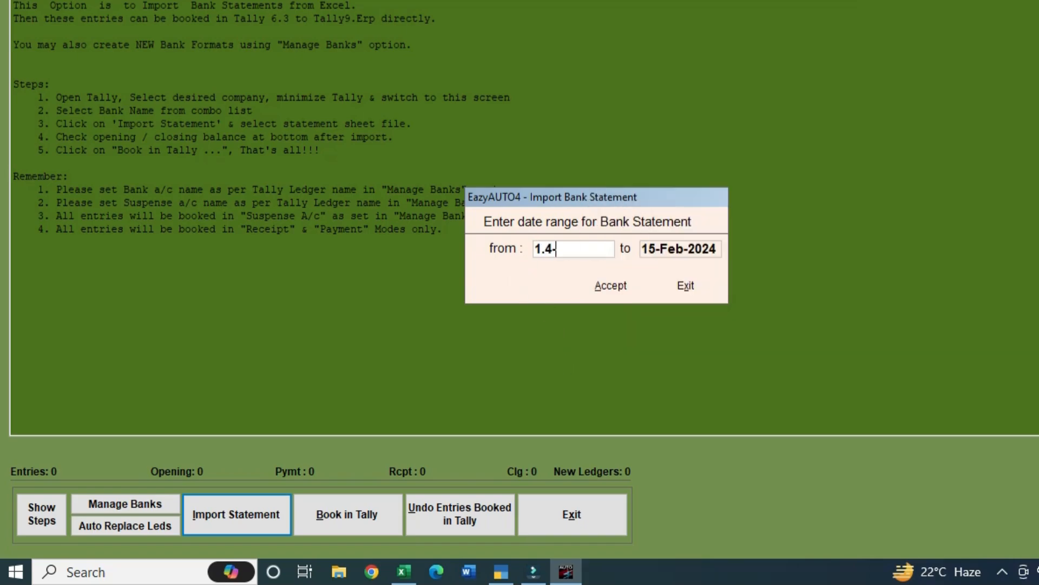
{"action": "type", "text": "23"}
{"action": "left_click", "coordinate": [610, 294]}
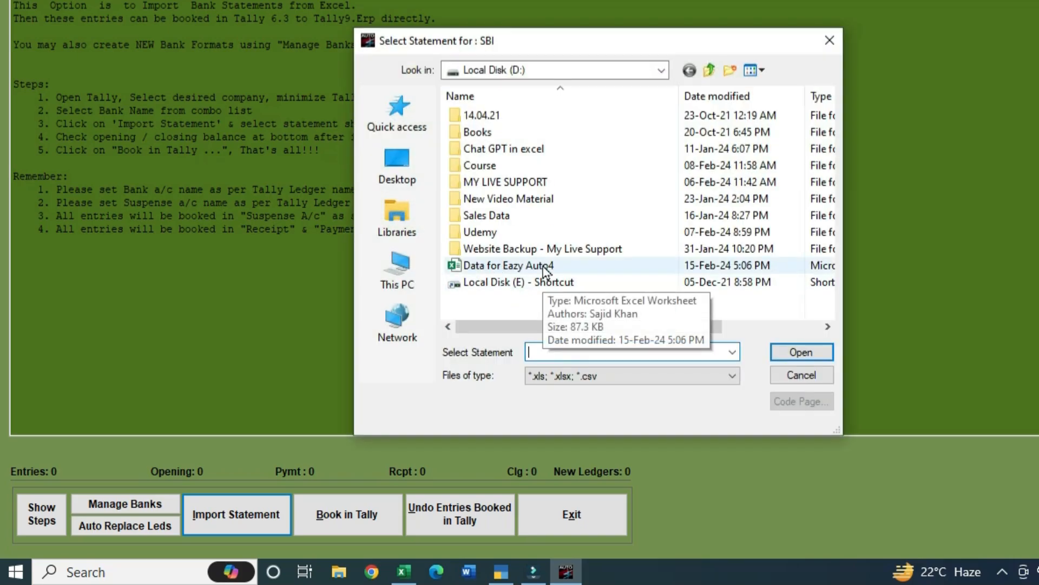
Load the SBI sheet of the Data for Eazy Auto4 workbook, importing 16 entries
{"action": "left_click", "coordinate": [517, 267]}
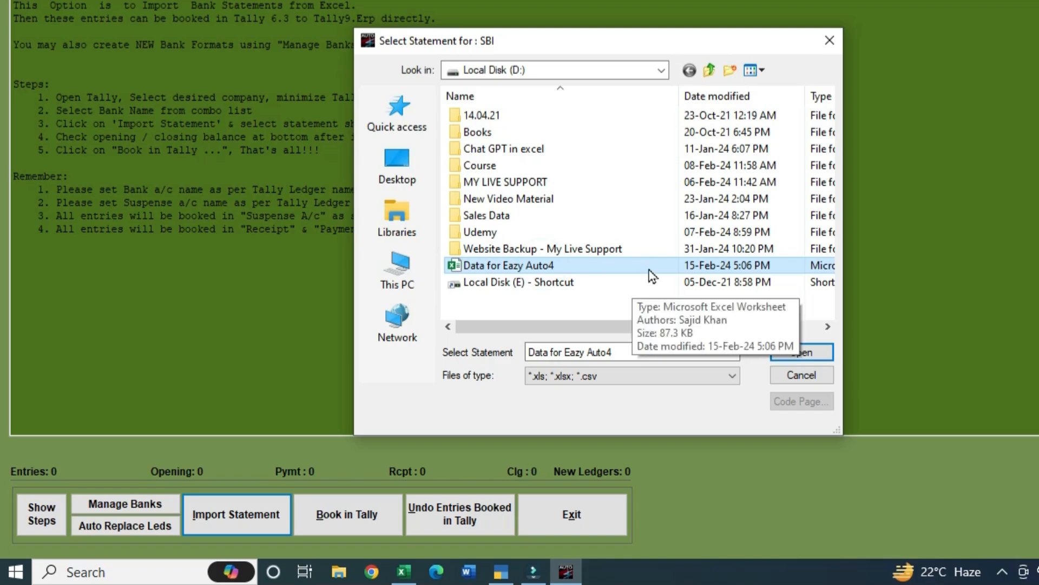
{"action": "left_click", "coordinate": [806, 353]}
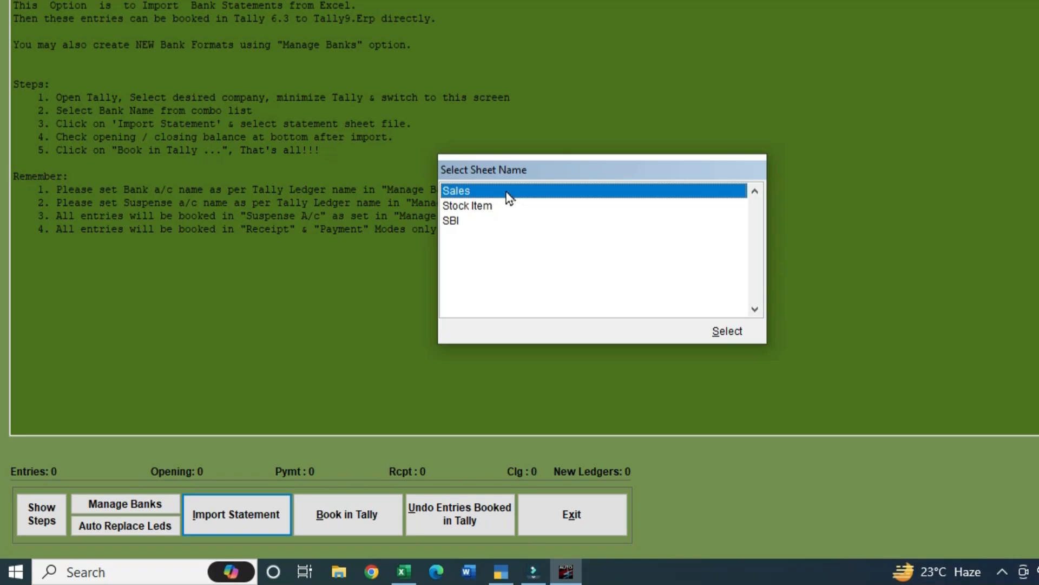
{"action": "left_click", "coordinate": [459, 227]}
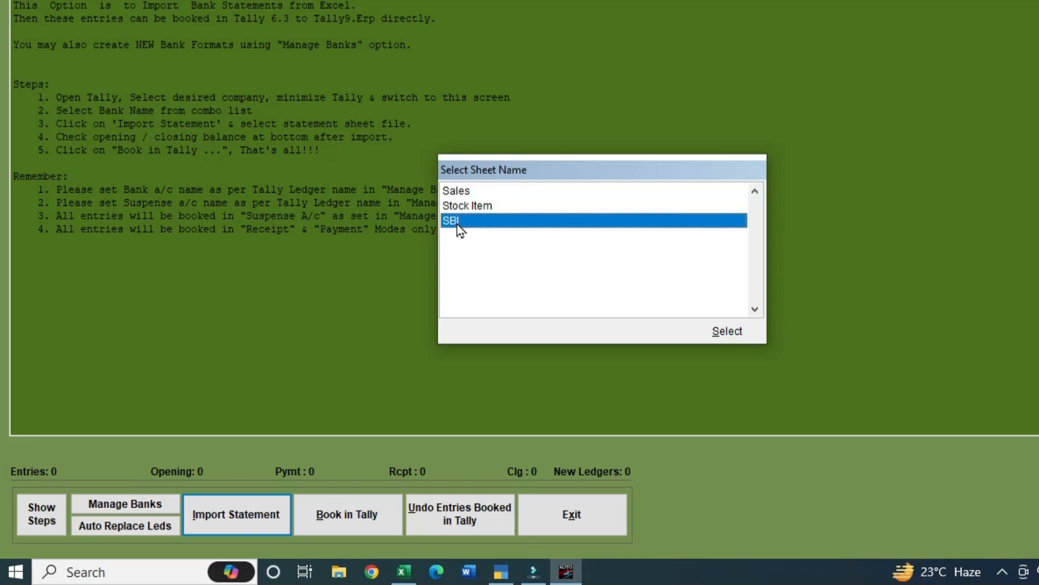
{"action": "left_click", "coordinate": [727, 331]}
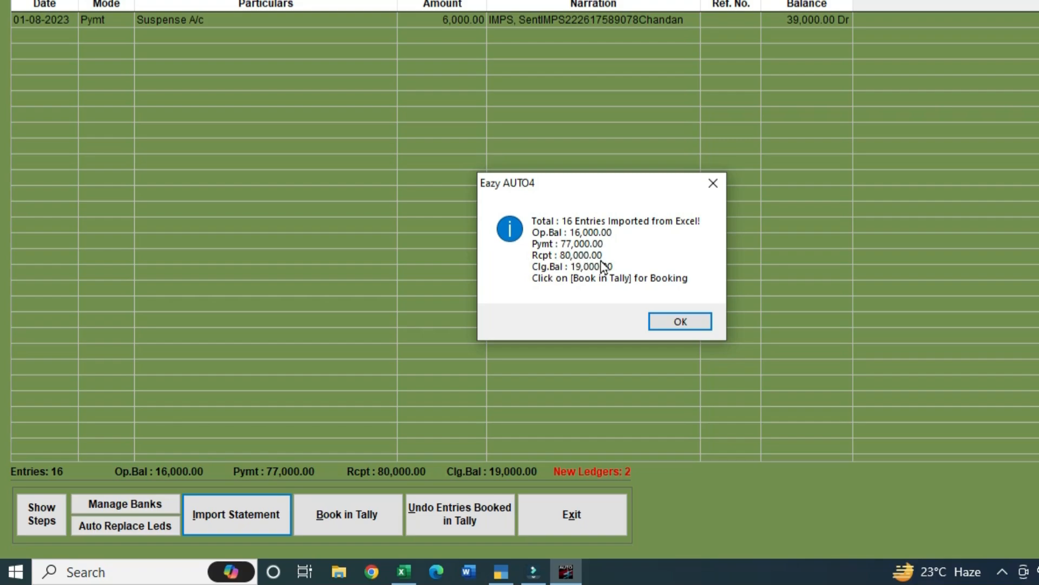
Close the import summary and list the two new ledgers, Karan Enterprises and Manoj Enterprises
{"action": "left_click", "coordinate": [681, 321]}
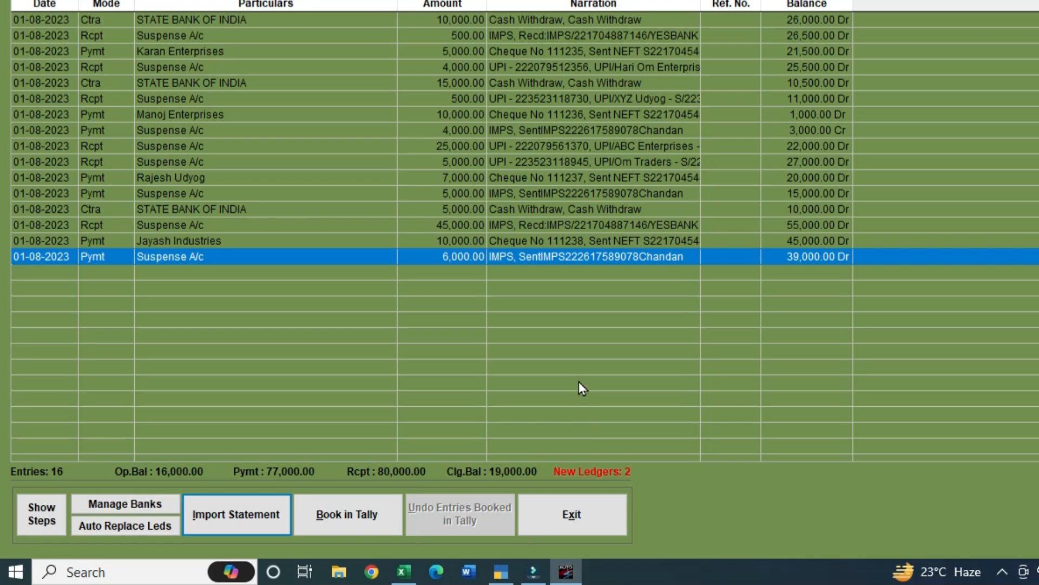
{"action": "left_click", "coordinate": [593, 475]}
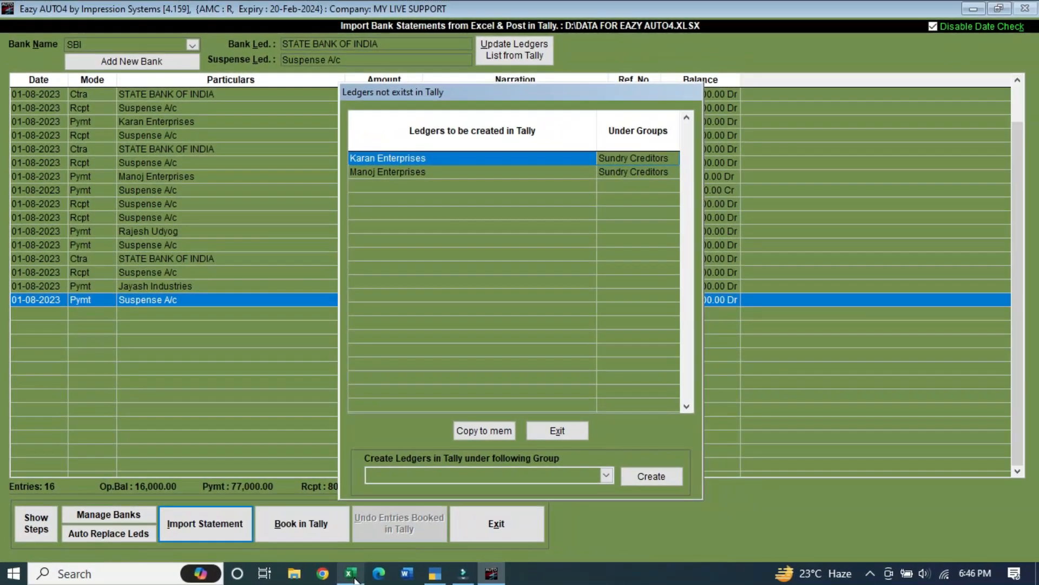
Check the ledger names in column H (Karan, Manoj Enterprises, Rajesh Udyog), then go to TallyPrime
{"action": "left_click", "coordinate": [403, 571]}
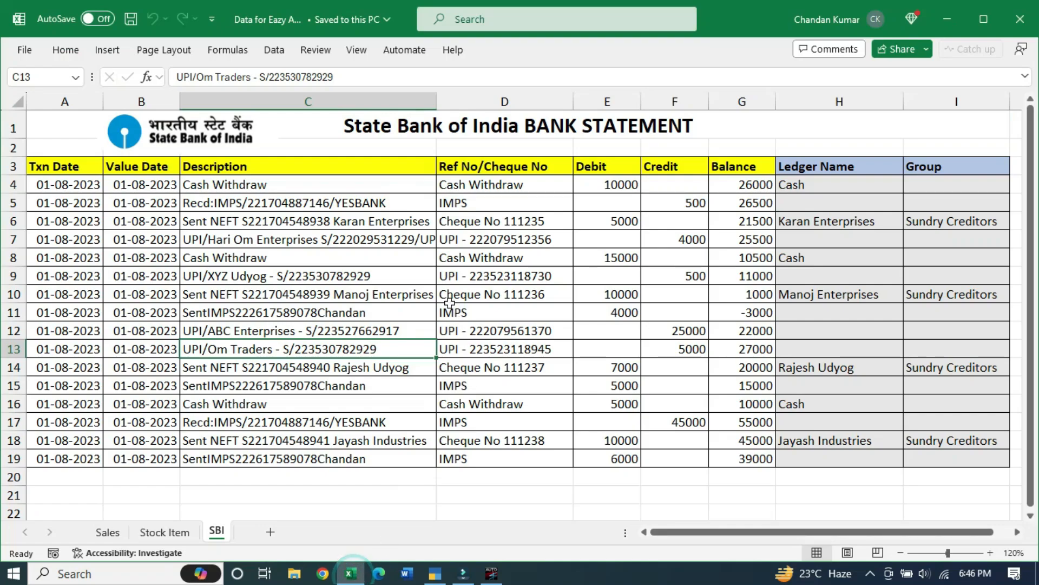
{"action": "left_click", "coordinate": [811, 221]}
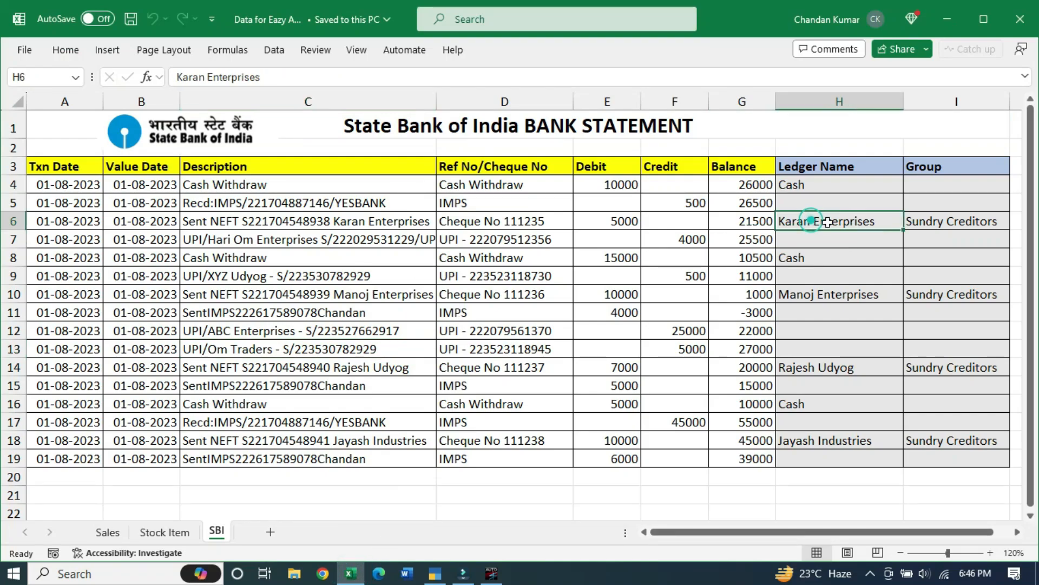
{"action": "left_click", "coordinate": [834, 296]}
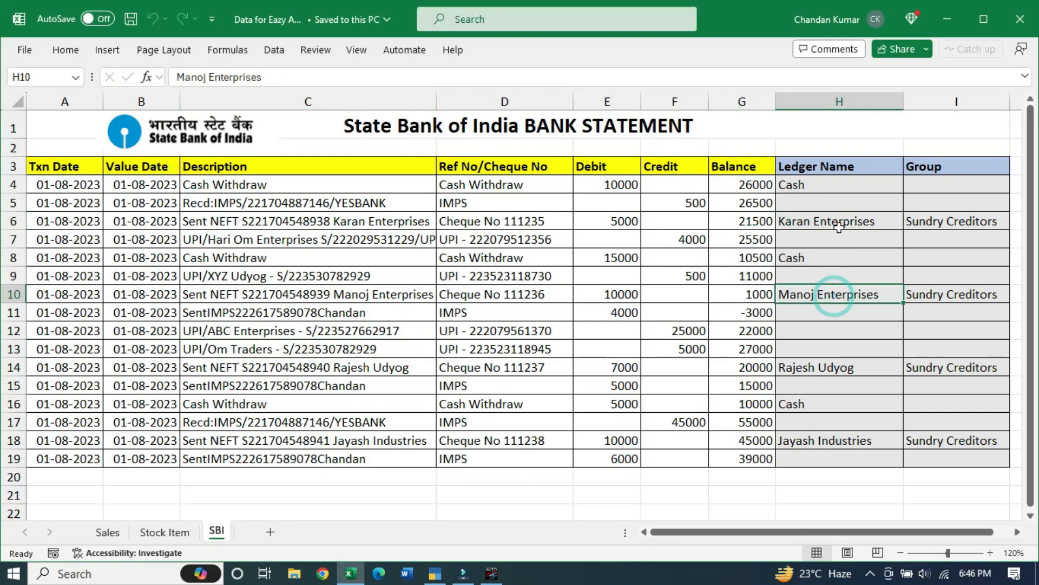
{"action": "left_click_drag", "start_coordinate": [838, 226], "coordinate": [943, 293]}
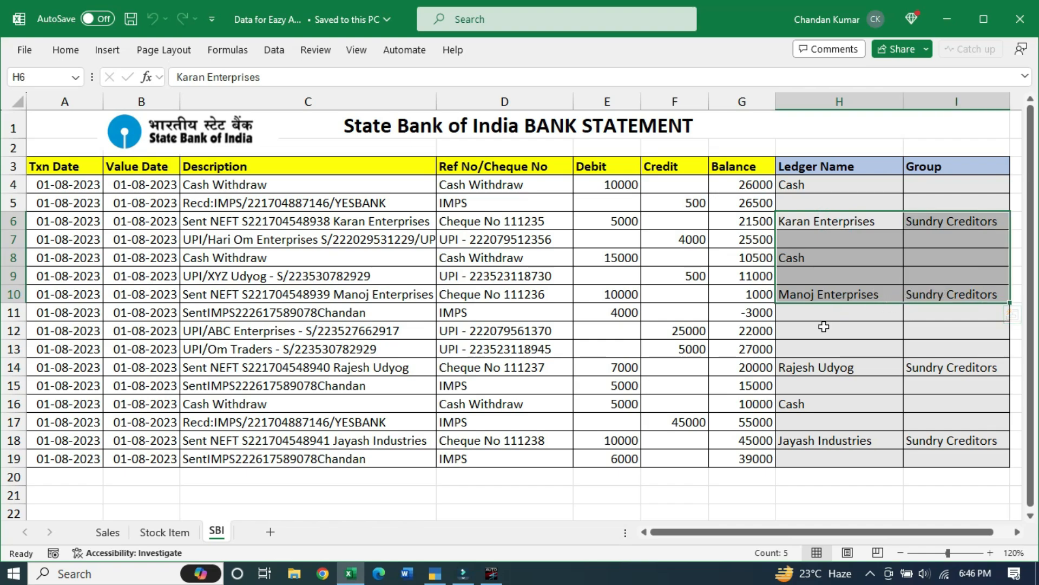
{"action": "left_click", "coordinate": [809, 370]}
{"action": "left_click_drag", "start_coordinate": [815, 403], "coordinate": [819, 458]}
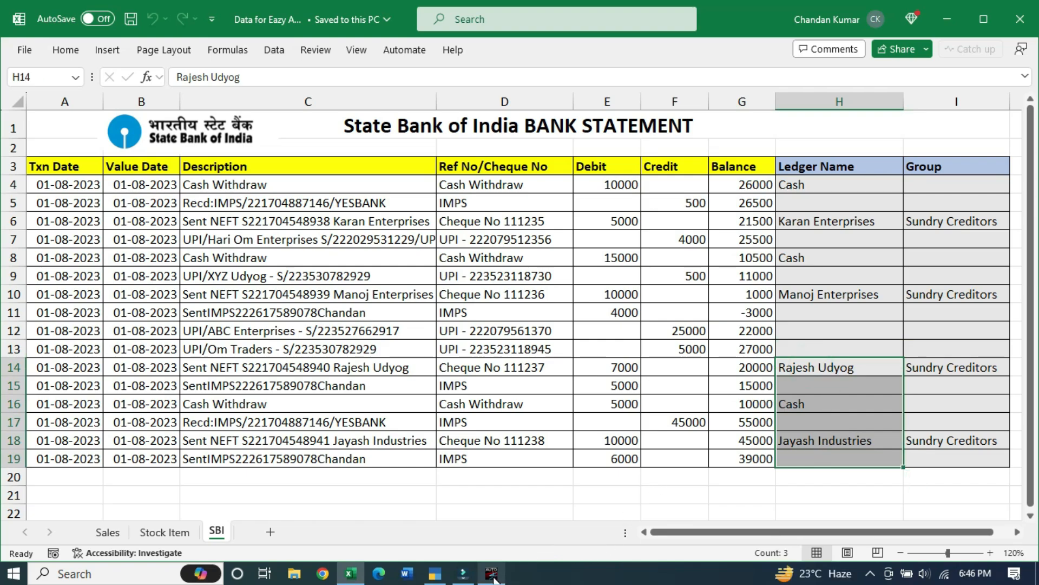
{"action": "left_click", "coordinate": [509, 552]}
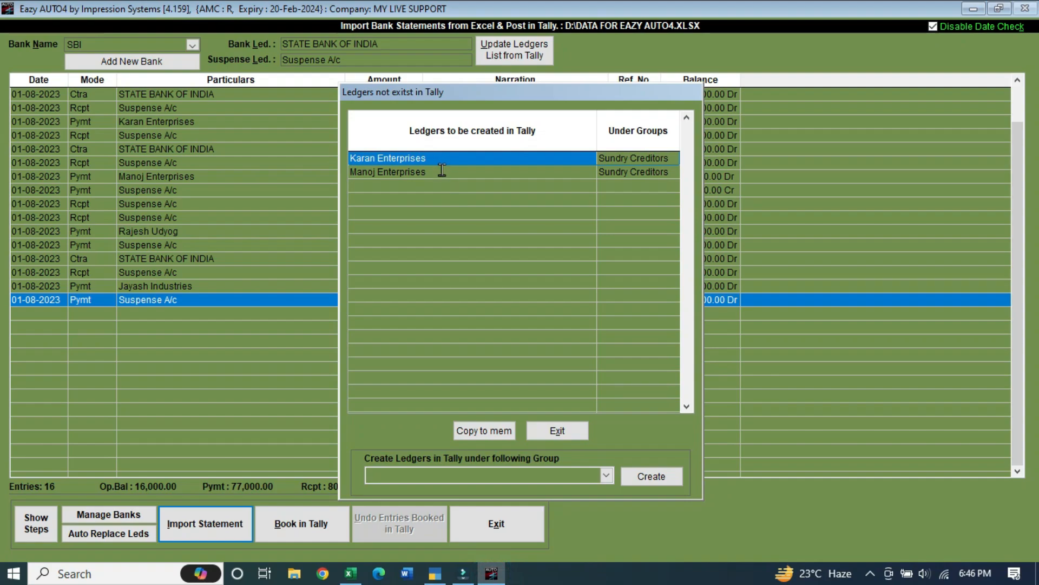
{"action": "left_click", "coordinate": [439, 577]}
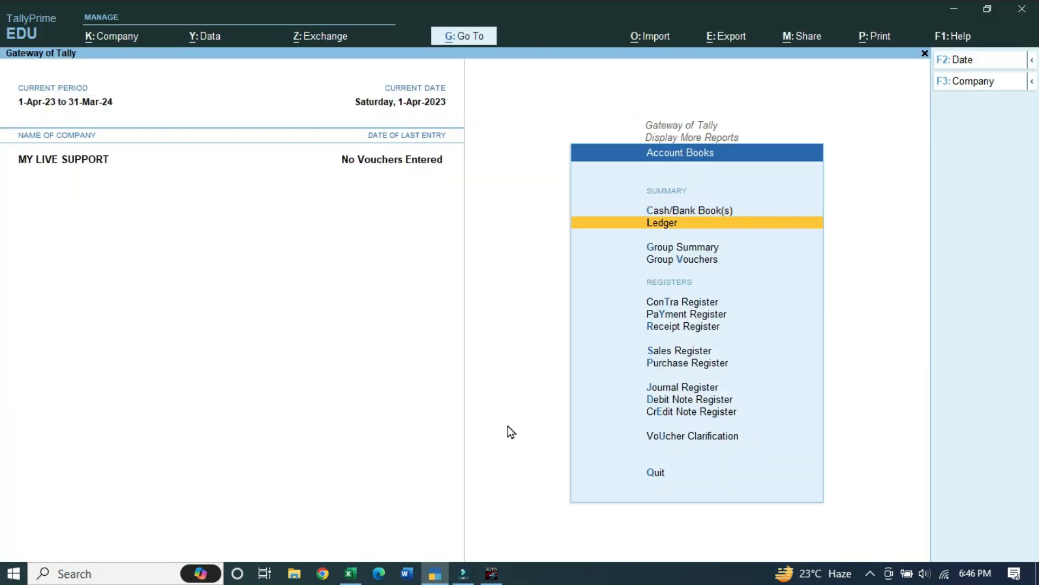
Check TallyPrime's List of Ledgers lacks Karan and Manoj Enterprises, then go back to EazyAUTO4
{"action": "key", "text": "Return"}
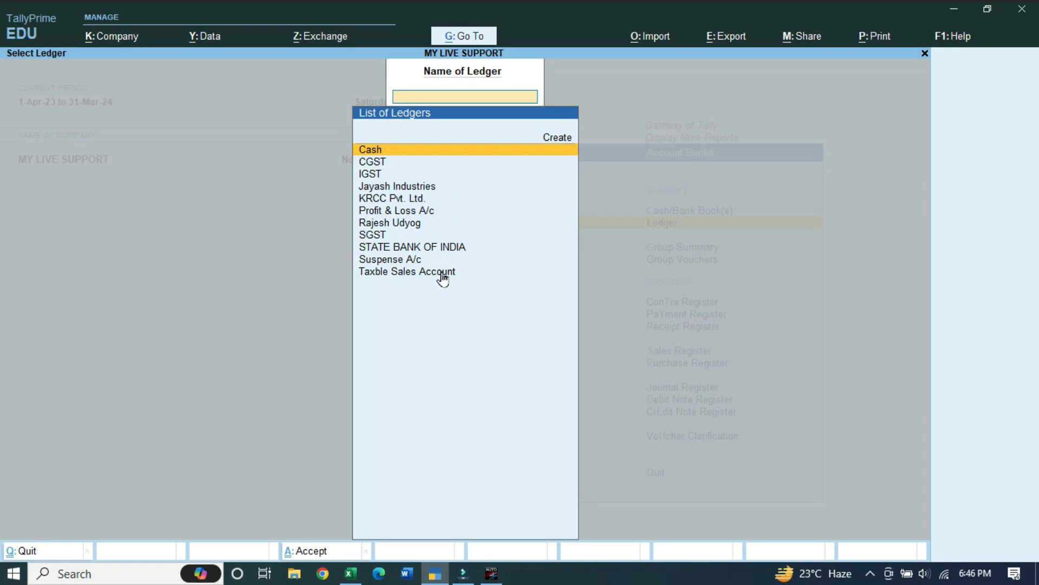
{"action": "left_click", "coordinate": [497, 581]}
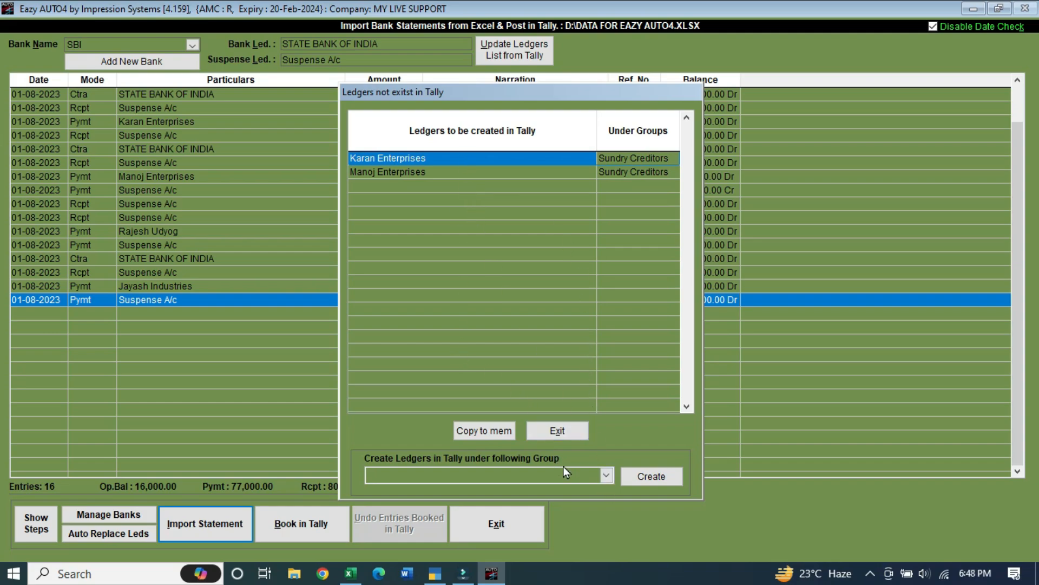
Pick Sundry Creditors in the 'Create Ledgers in Tally under following Group' dropdown
{"action": "left_click", "coordinate": [607, 475]}
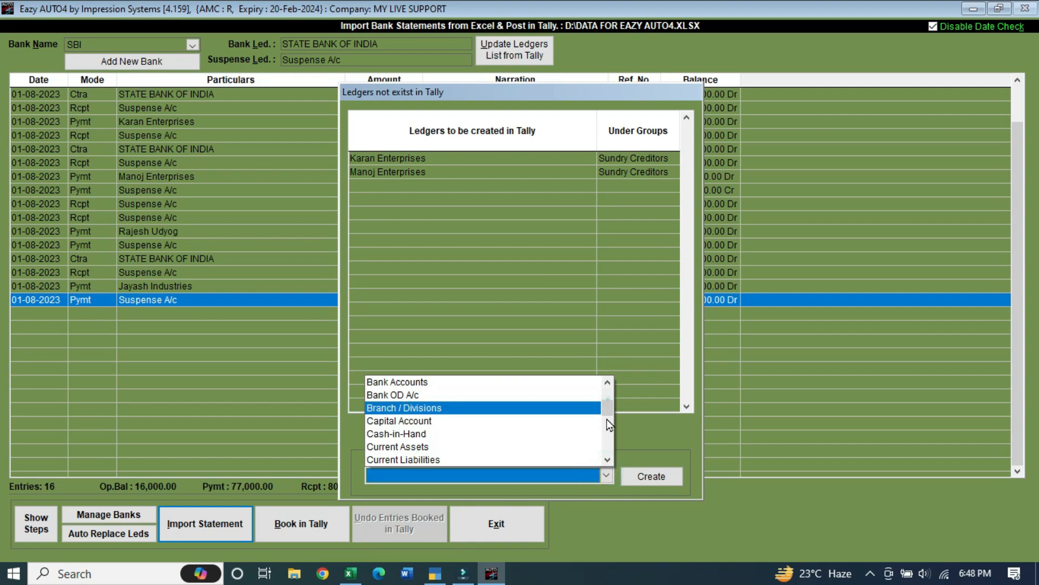
{"action": "left_click_drag", "start_coordinate": [609, 425], "coordinate": [605, 457]}
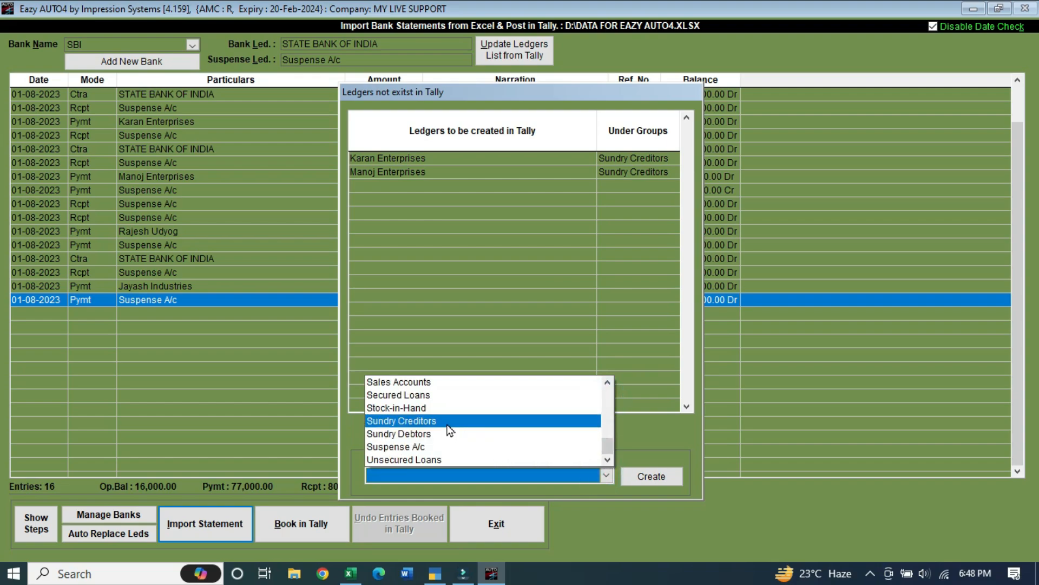
{"action": "left_click", "coordinate": [475, 422]}
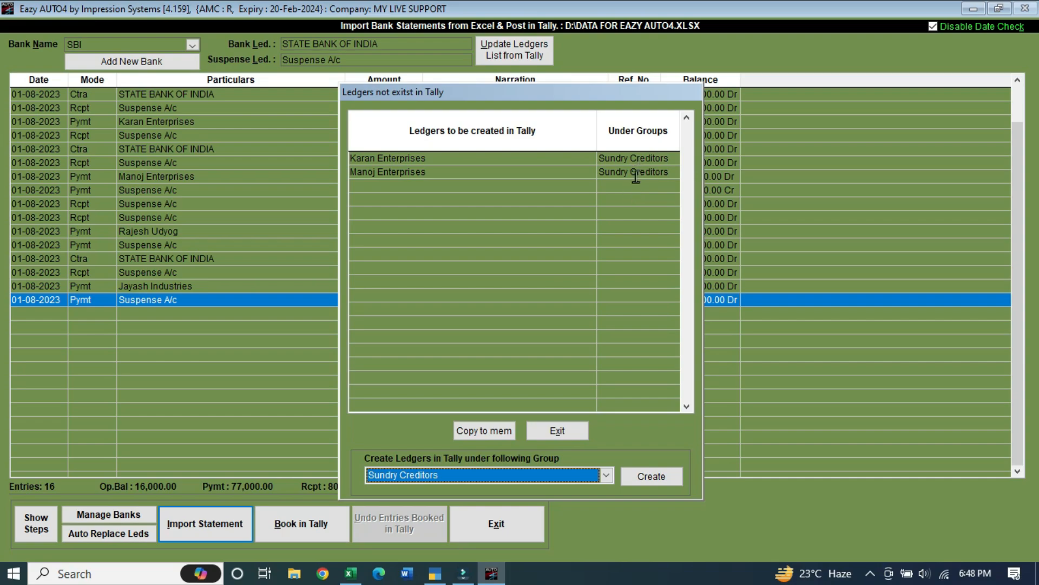
Create Karan Enterprises and Manoj Enterprises as Sundry Creditors ledgers and post them to Tally
{"action": "left_click", "coordinate": [645, 480]}
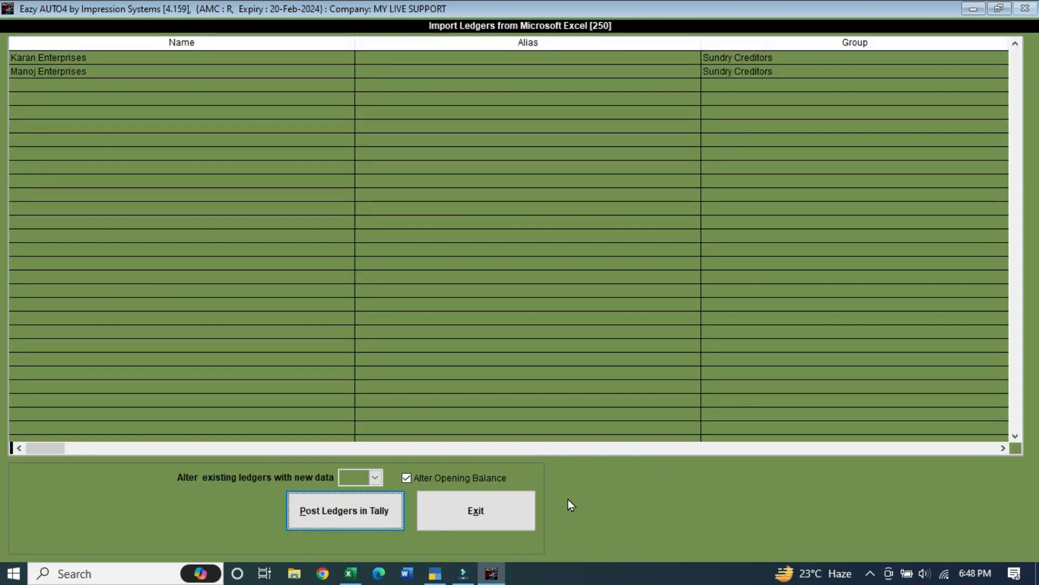
{"action": "left_click", "coordinate": [365, 519]}
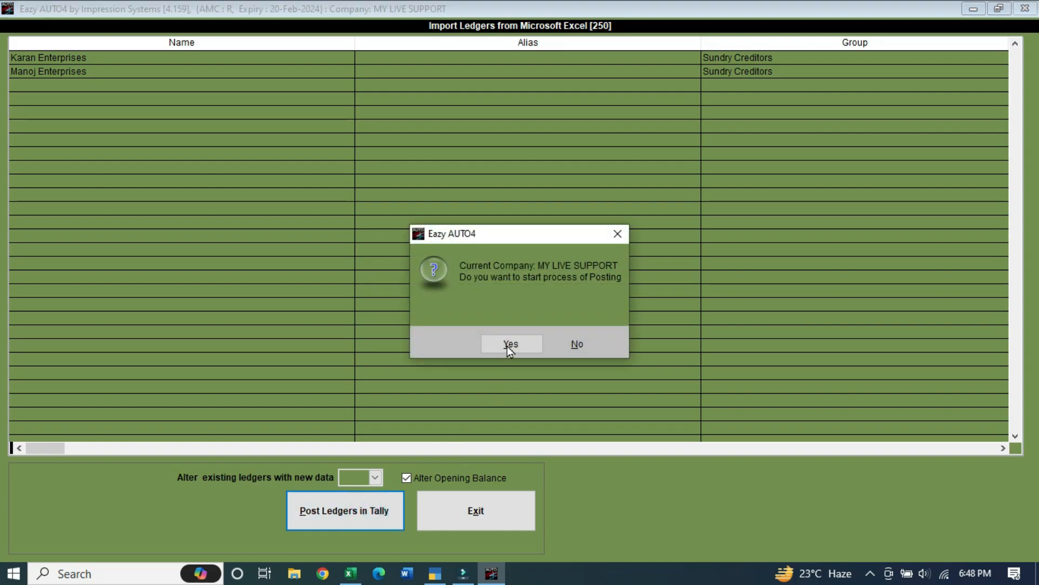
{"action": "left_click", "coordinate": [507, 345]}
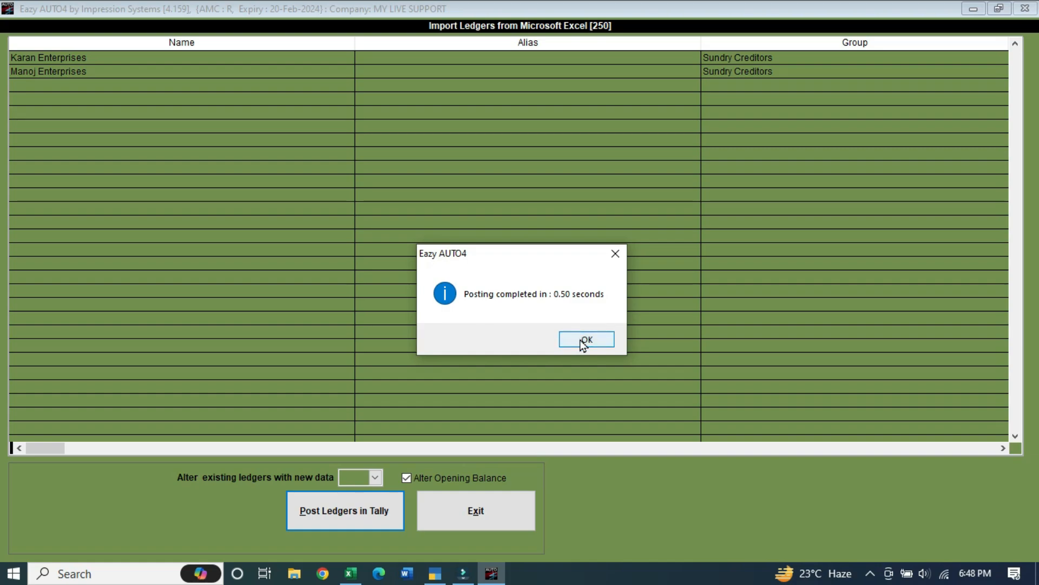
{"action": "left_click", "coordinate": [600, 347]}
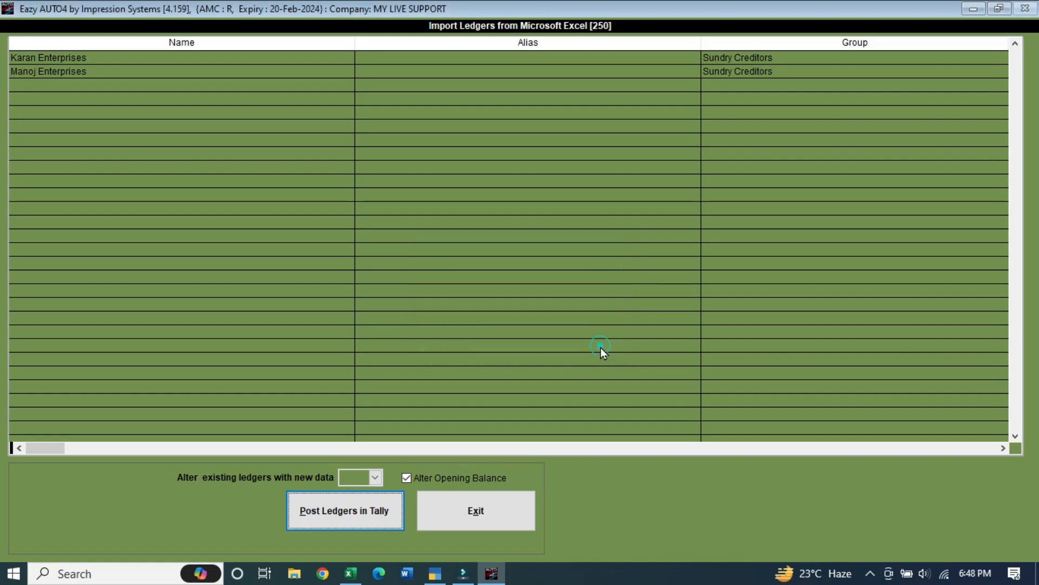
Check the new ledgers in TallyPrime, then close the ledger import window
{"action": "left_click", "coordinate": [440, 578]}
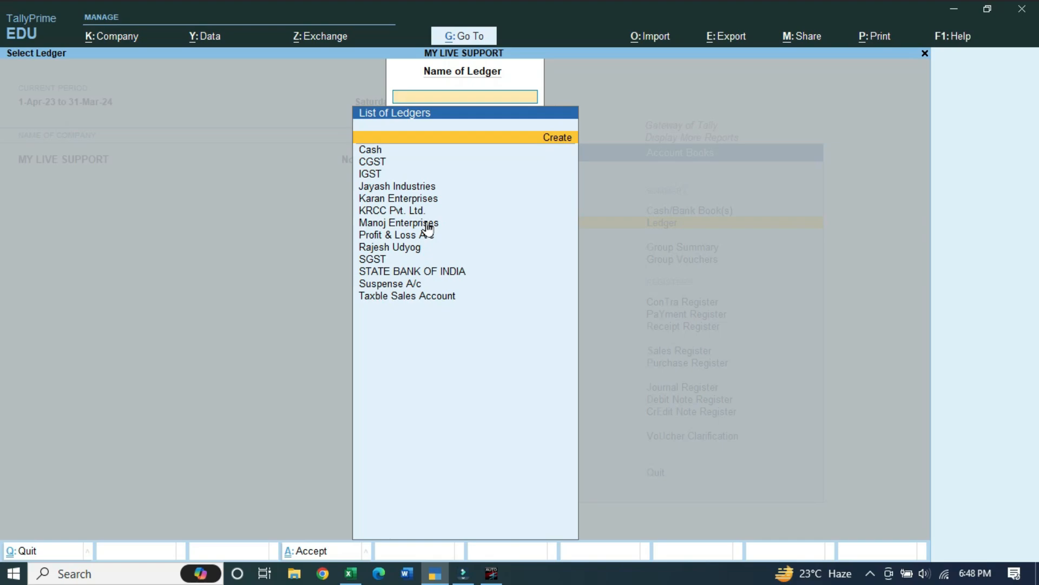
{"action": "left_click", "coordinate": [491, 573]}
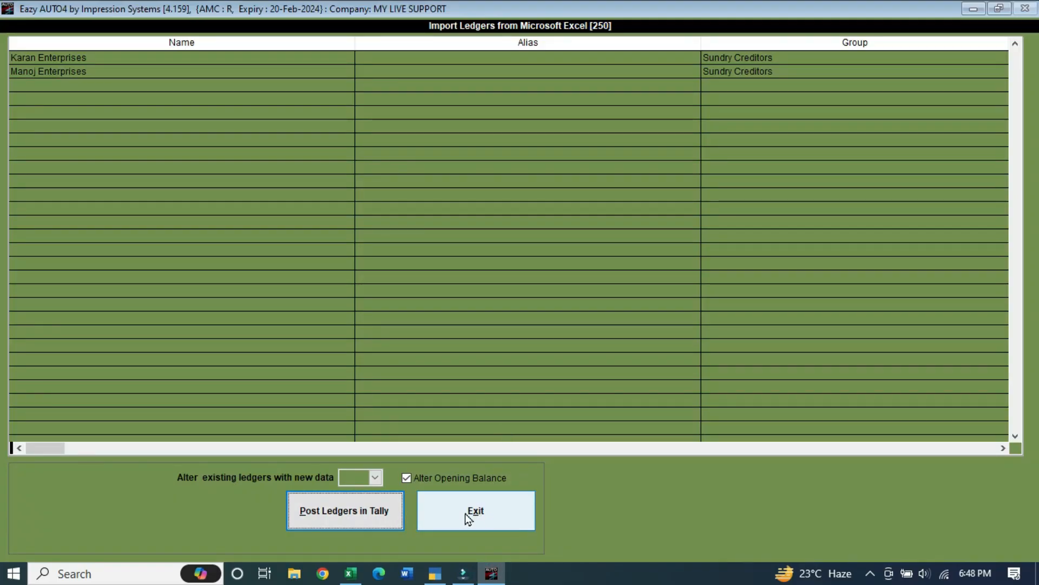
{"action": "left_click", "coordinate": [493, 513]}
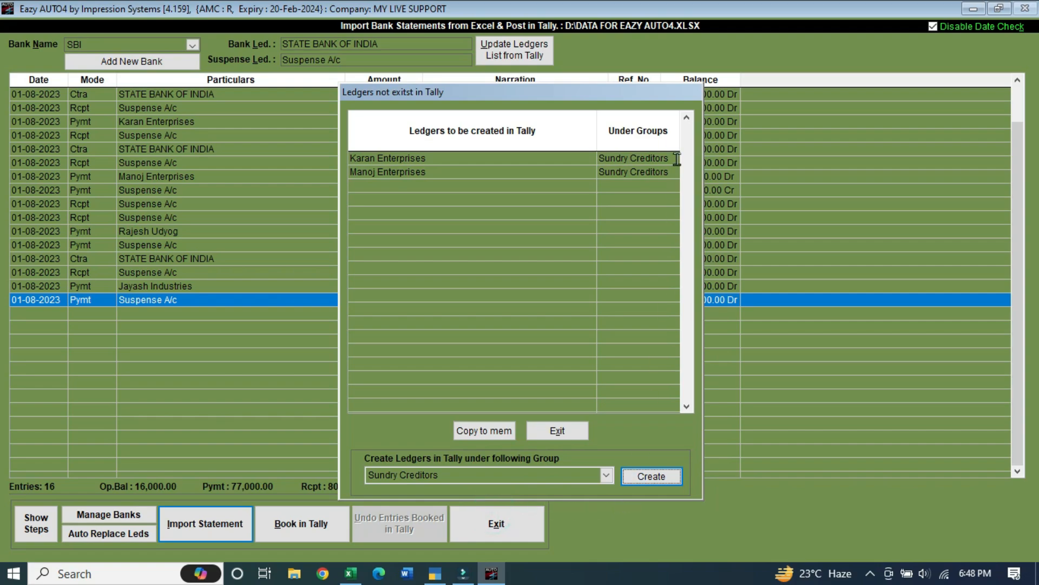
Re-import the SBI sheet from the Data for Eazy Auto4 workbook, accepting the statement date range
{"action": "left_click", "coordinate": [557, 430]}
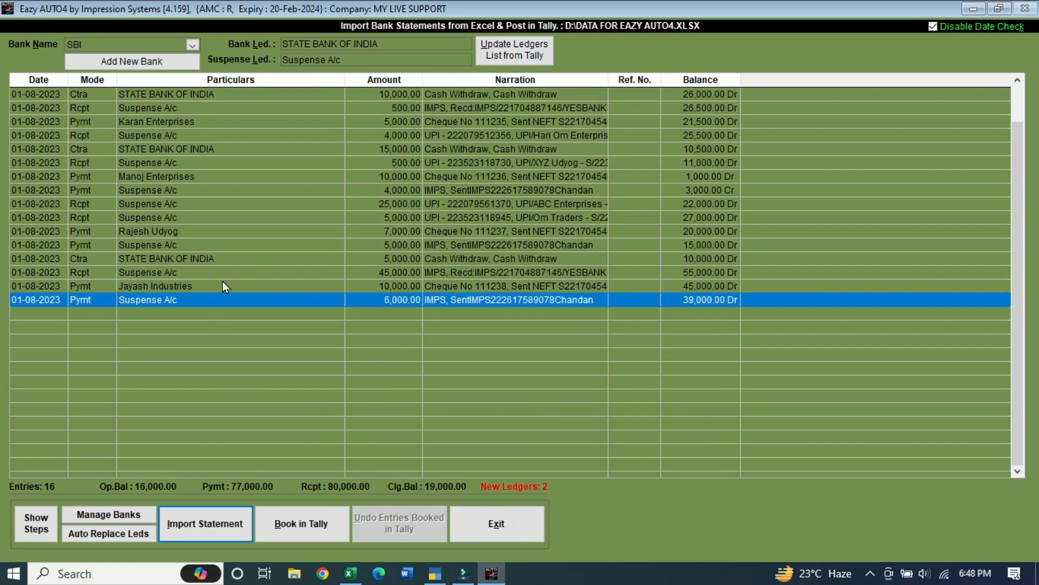
{"action": "left_click", "coordinate": [226, 531]}
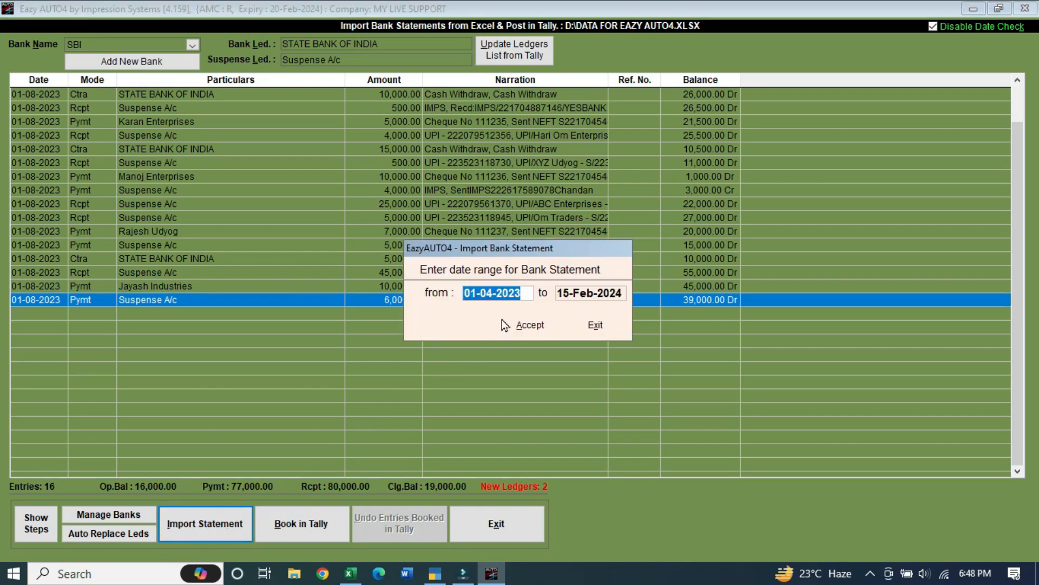
{"action": "mouse_move", "coordinate": [461, 294]}
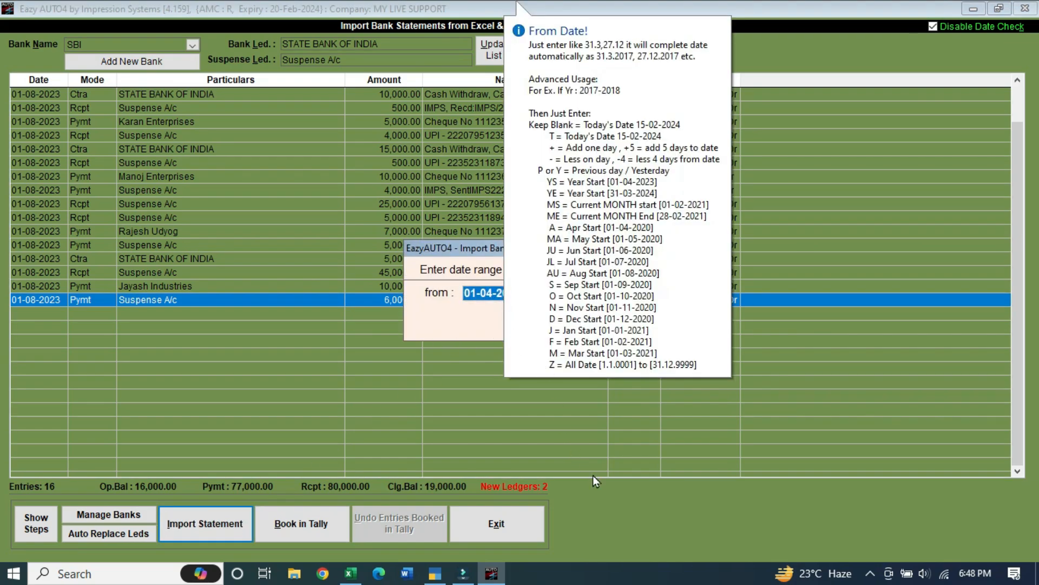
{"action": "left_click", "coordinate": [520, 325]}
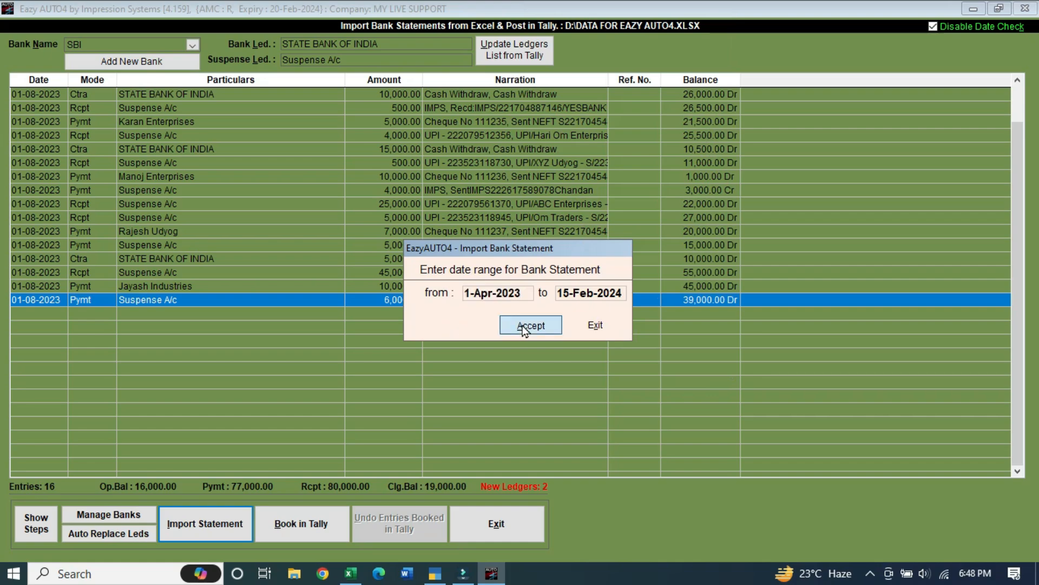
{"action": "left_click", "coordinate": [460, 307]}
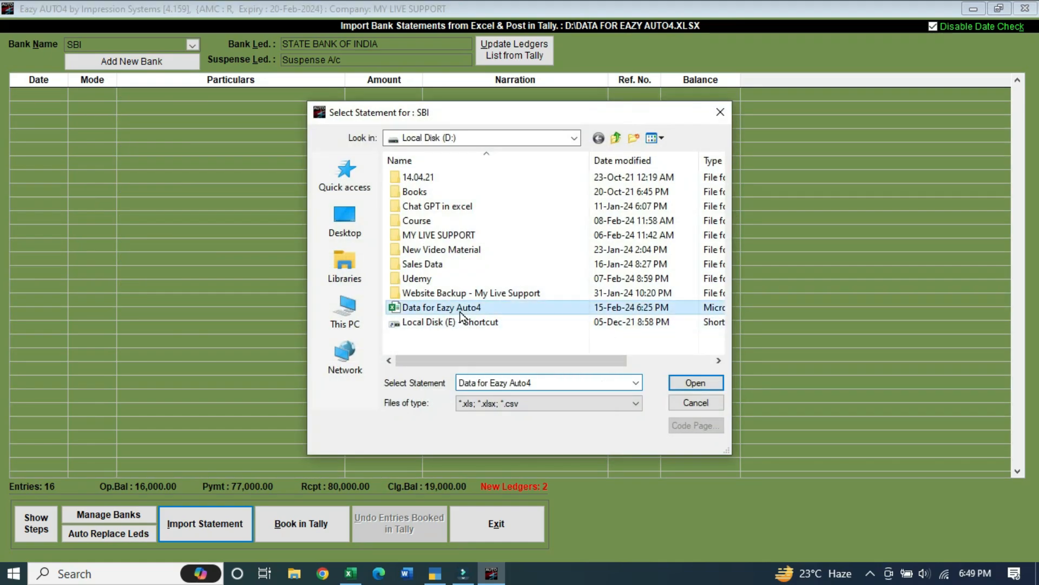
{"action": "left_click", "coordinate": [696, 384]}
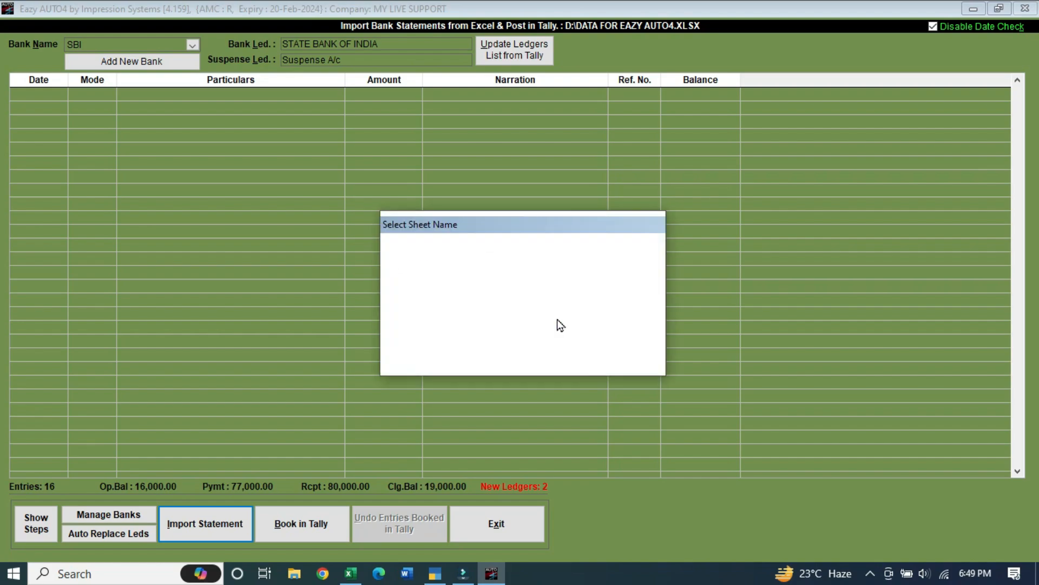
{"action": "left_click", "coordinate": [405, 273]}
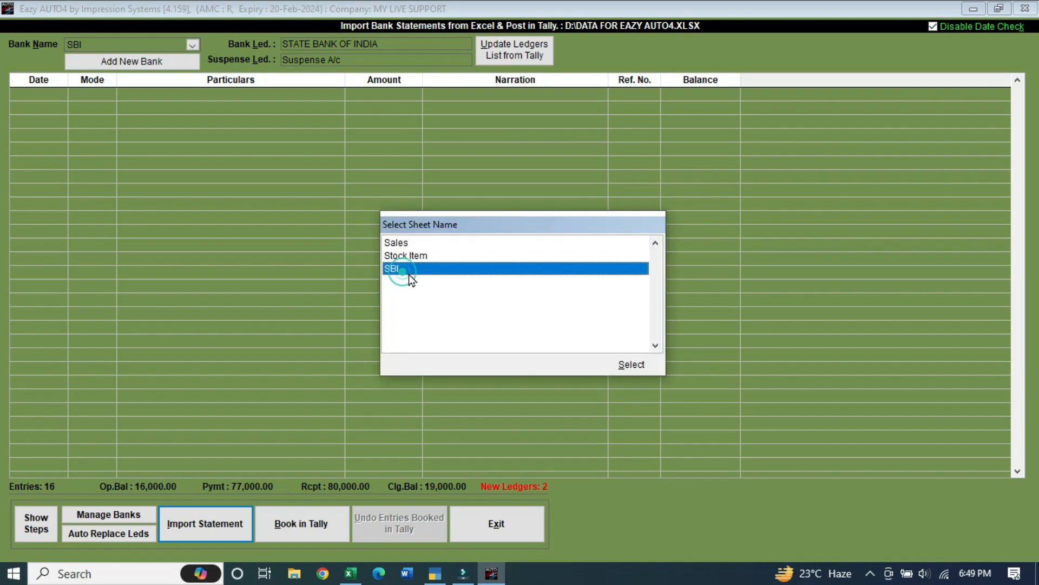
{"action": "left_click", "coordinate": [623, 365]}
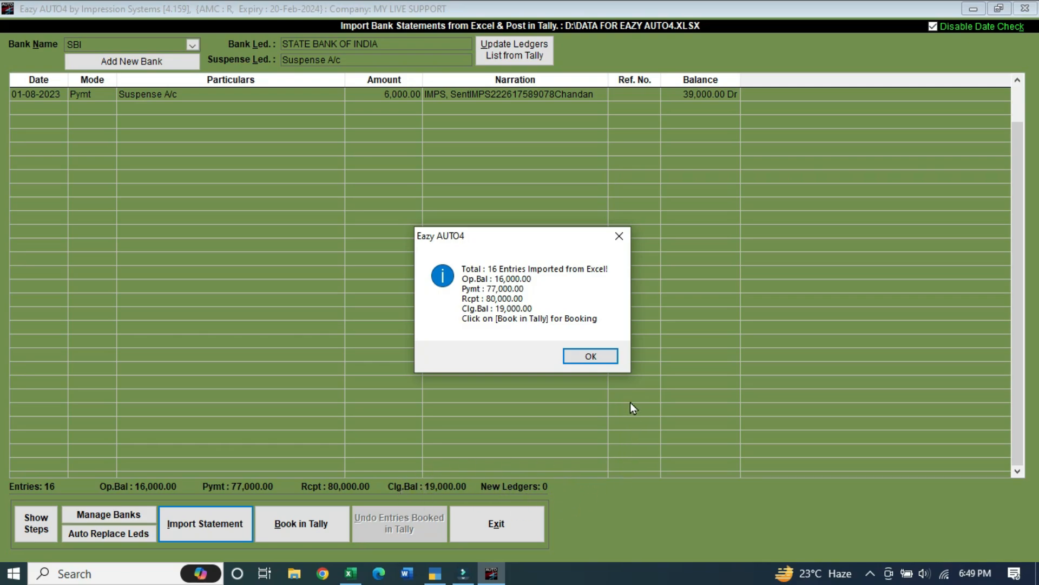
{"action": "left_click", "coordinate": [591, 356]}
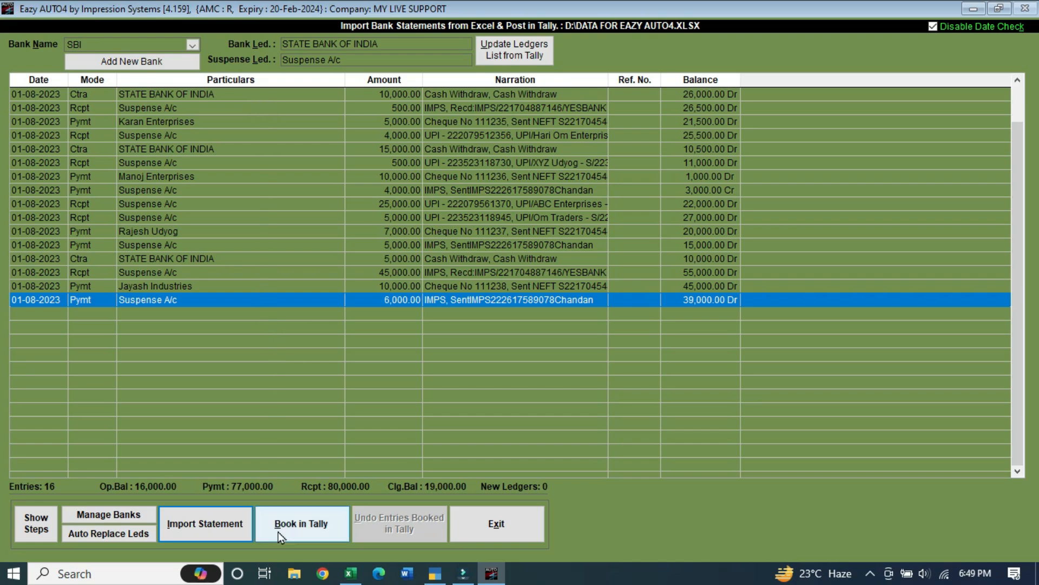
Book the 16 SBI entries into Tally for MY LIVE SUPPORT and acknowledge completion
{"action": "left_click", "coordinate": [328, 530]}
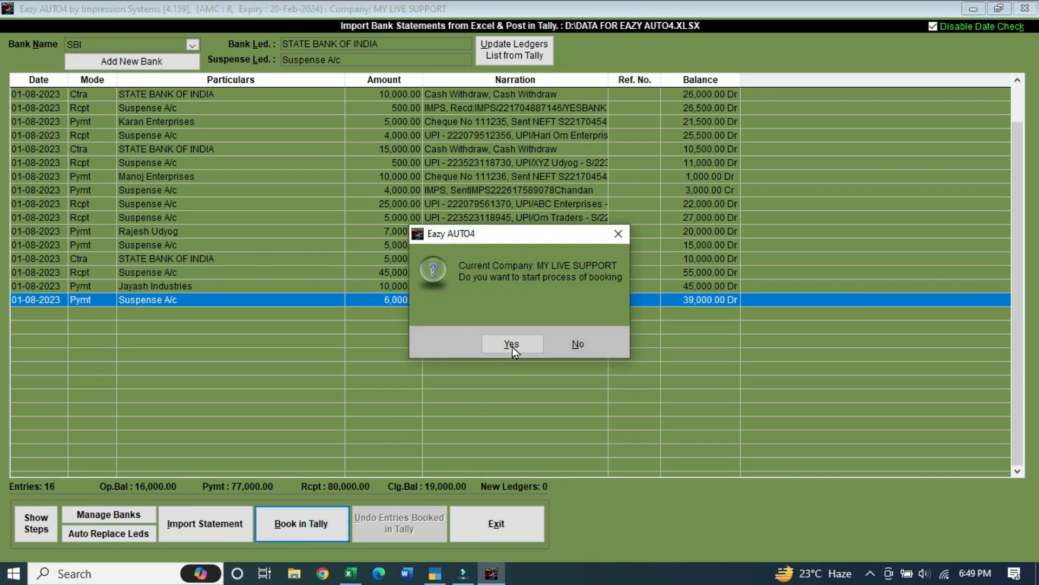
{"action": "left_click", "coordinate": [512, 345]}
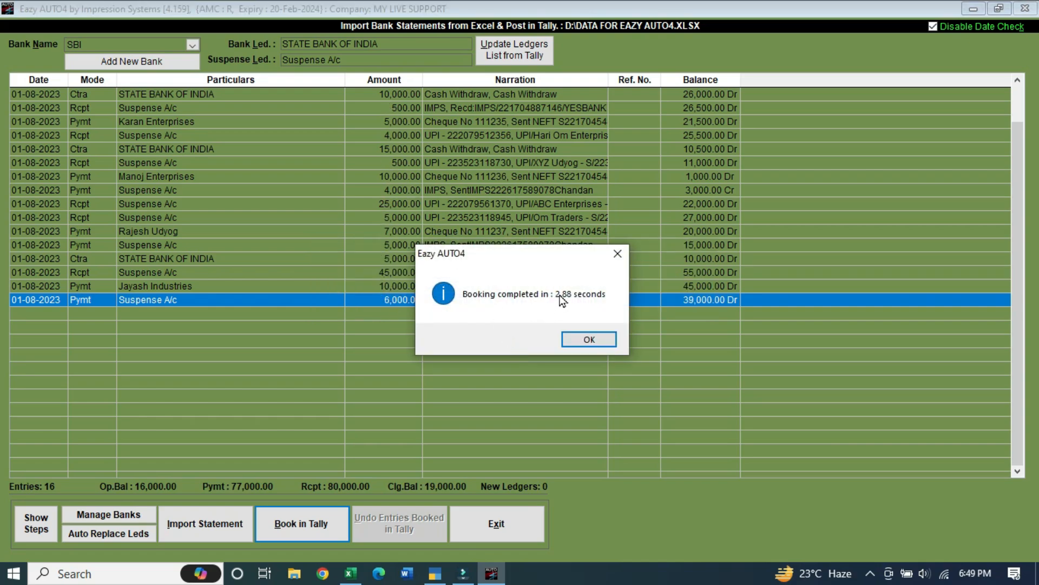
{"action": "left_click", "coordinate": [606, 338]}
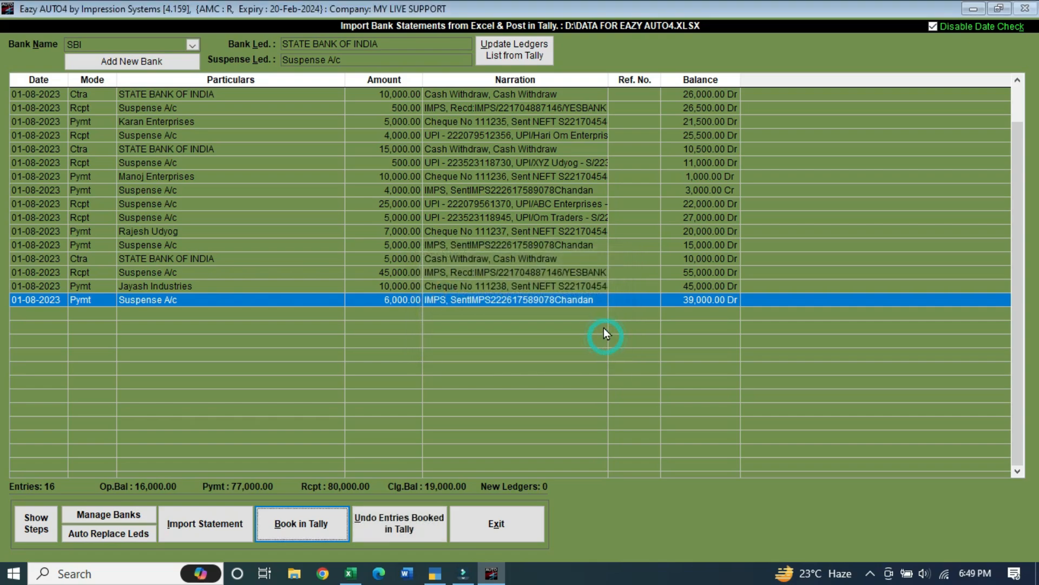
In TallyPrime, open the August vouchers of the STATE BANK OF INDIA ledger
{"action": "left_click", "coordinate": [435, 573]}
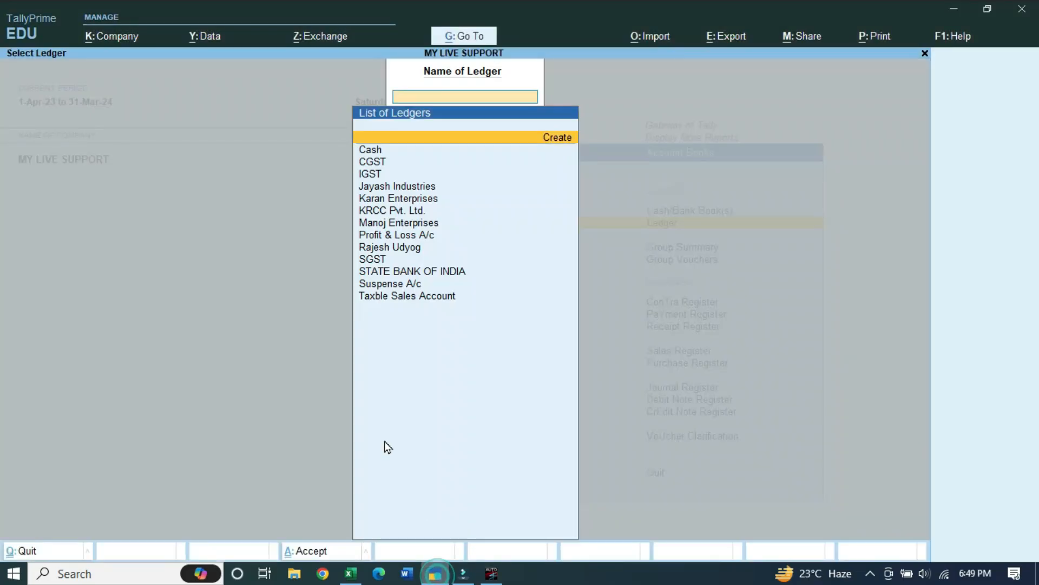
{"action": "key", "text": "Escape"}
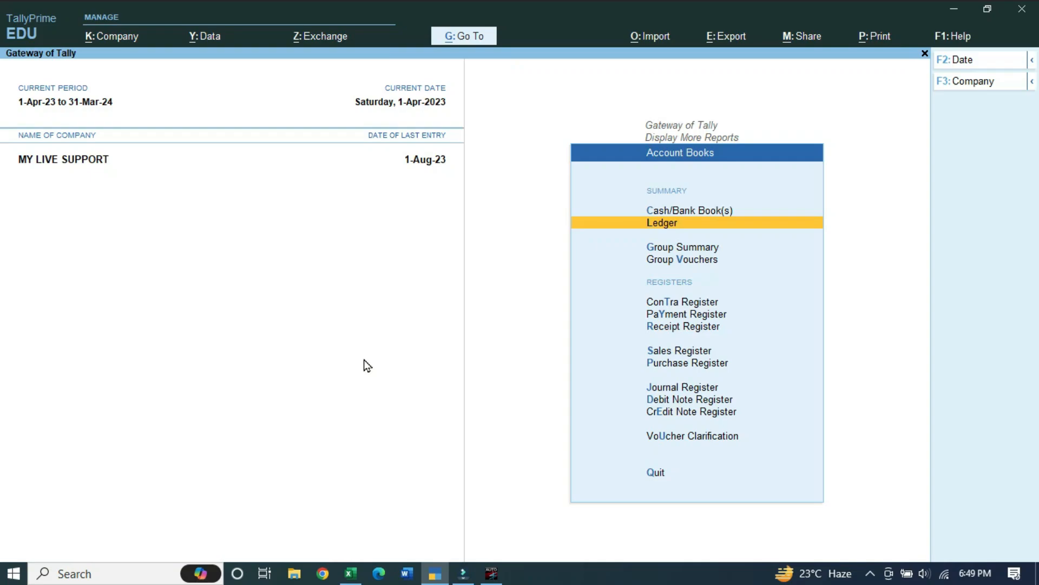
{"action": "key", "text": "Up"}
{"action": "key", "text": "Return"}
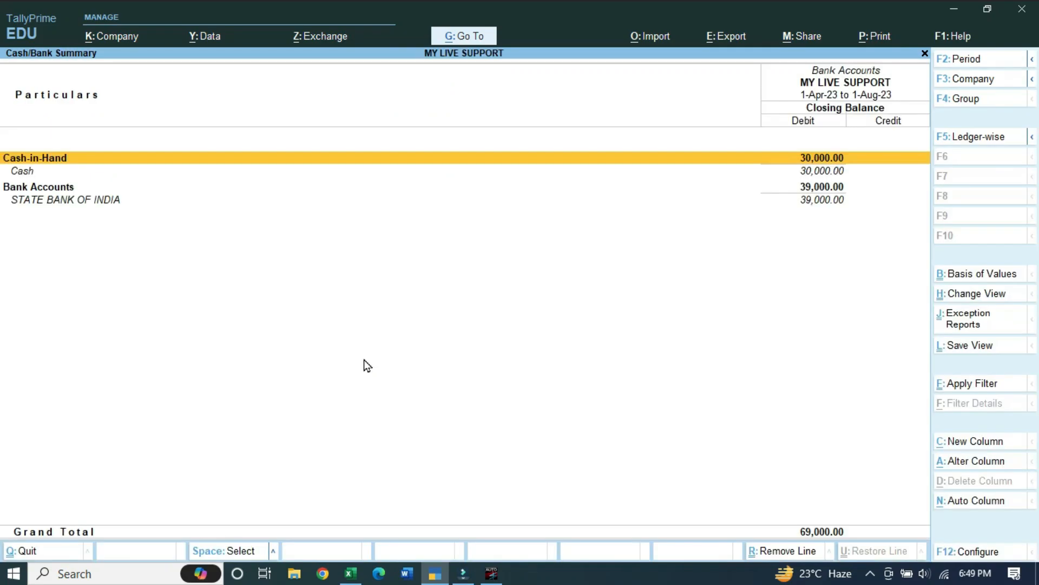
{"action": "key", "text": "Down"}
{"action": "key", "text": "Down"}
{"action": "key", "text": "Return"}
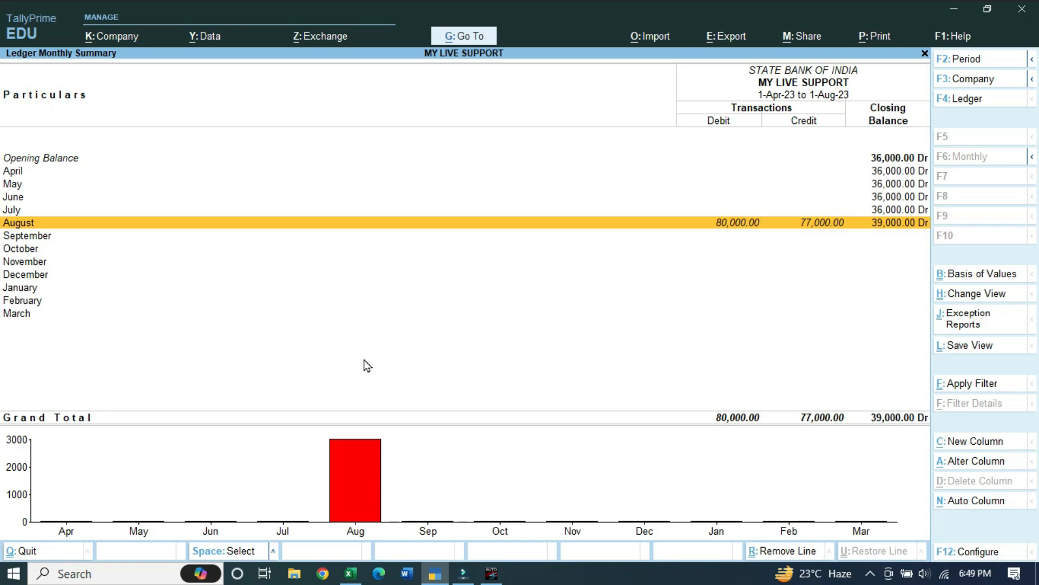
{"action": "key", "text": "Return"}
Browse the August vouchers, open Contra 8 and quit it without changes
{"action": "key", "text": "Down"}
{"action": "key", "text": "Down"}
{"action": "key", "text": "Down"}
{"action": "key", "text": "Down"}
{"action": "key", "text": "Down"}
{"action": "key", "text": "Down"}
{"action": "key", "text": "Down"}
{"action": "key", "text": "Down"}
{"action": "key", "text": "Down"}
{"action": "key", "text": "Down"}
{"action": "key", "text": "Down"}
{"action": "key", "text": "Down"}
{"action": "key", "text": "Down"}
{"action": "key", "text": "Down"}
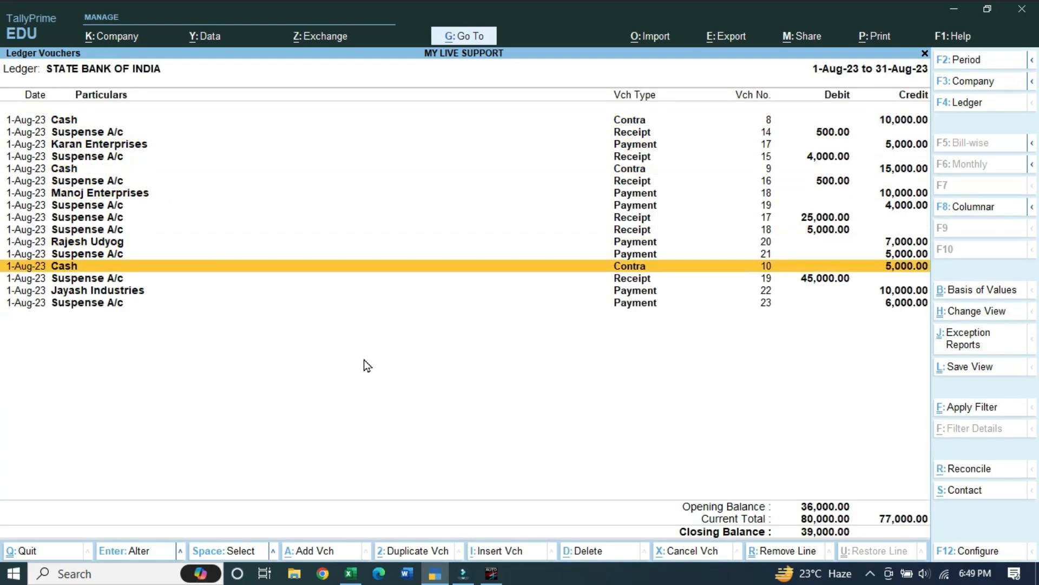
{"action": "key", "text": "Up"}
{"action": "key", "text": "Up"}
{"action": "key", "text": "Up"}
{"action": "key", "text": "Up"}
{"action": "key", "text": "Up"}
{"action": "key", "text": "Up"}
{"action": "key", "text": "Up"}
{"action": "key", "text": "Up"}
{"action": "key", "text": "Up"}
{"action": "key", "text": "Up"}
{"action": "key", "text": "Up"}
{"action": "key", "text": "Up"}
{"action": "key", "text": "Up"}
{"action": "key", "text": "Up"}
{"action": "key", "text": "Up"}
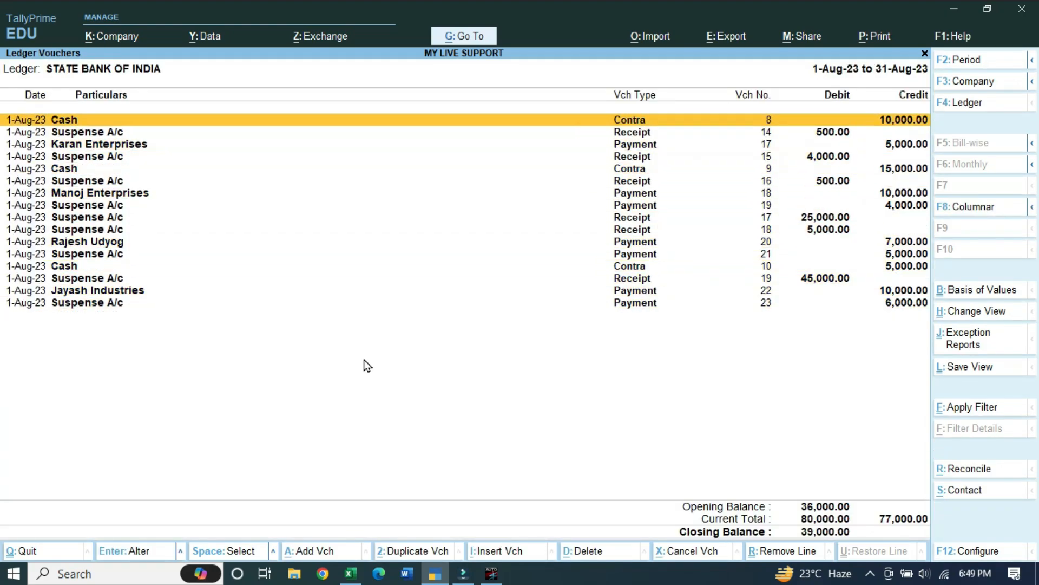
{"action": "key", "text": "Down"}
{"action": "key", "text": "Down"}
{"action": "key", "text": "Down"}
{"action": "key", "text": "Down"}
{"action": "key", "text": "Down"}
{"action": "key", "text": "Down"}
{"action": "key", "text": "Down"}
{"action": "key", "text": "Down"}
{"action": "key", "text": "Down"}
{"action": "key", "text": "Down"}
{"action": "key", "text": "Down"}
{"action": "key", "text": "Down"}
{"action": "key", "text": "Down"}
{"action": "key", "text": "Down"}
{"action": "key", "text": "Down"}
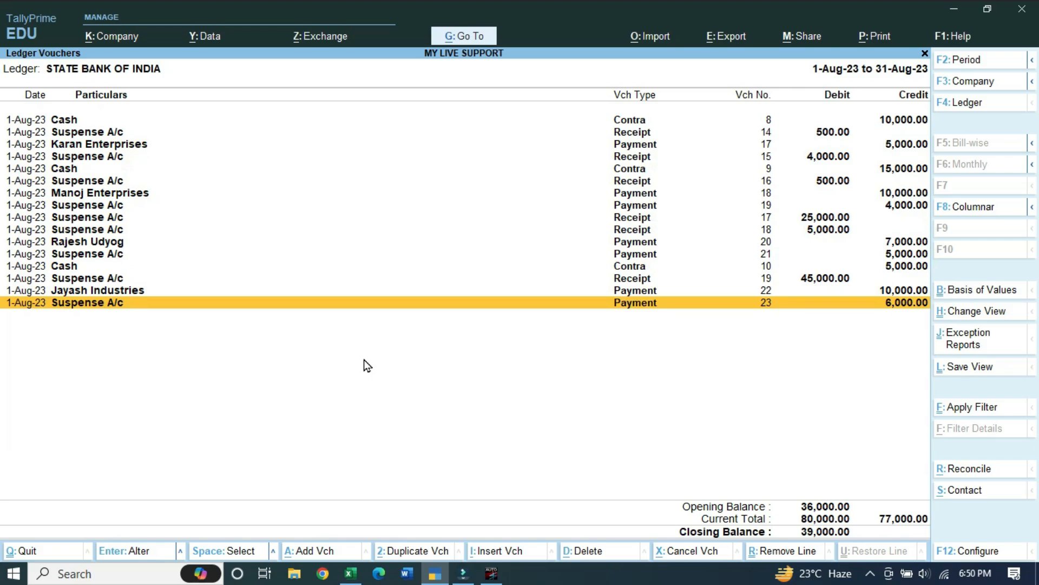
{"action": "key", "text": "Up"}
{"action": "key", "text": "Up"}
{"action": "key", "text": "Up"}
{"action": "key", "text": "Up"}
{"action": "key", "text": "Up"}
{"action": "key", "text": "Up"}
{"action": "key", "text": "Up"}
{"action": "key", "text": "Up"}
{"action": "key", "text": "Up"}
{"action": "key", "text": "Up"}
{"action": "key", "text": "Up"}
{"action": "key", "text": "Up"}
{"action": "key", "text": "Up"}
{"action": "key", "text": "Up"}
{"action": "key", "text": "Up"}
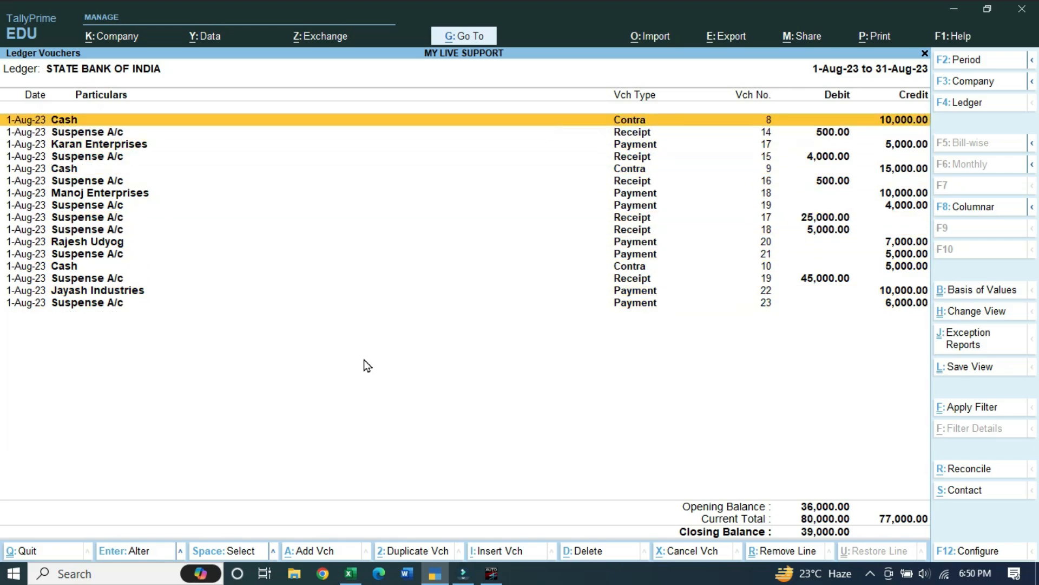
{"action": "key", "text": "Down"}
{"action": "key", "text": "Down"}
{"action": "key", "text": "Down"}
{"action": "key", "text": "Down"}
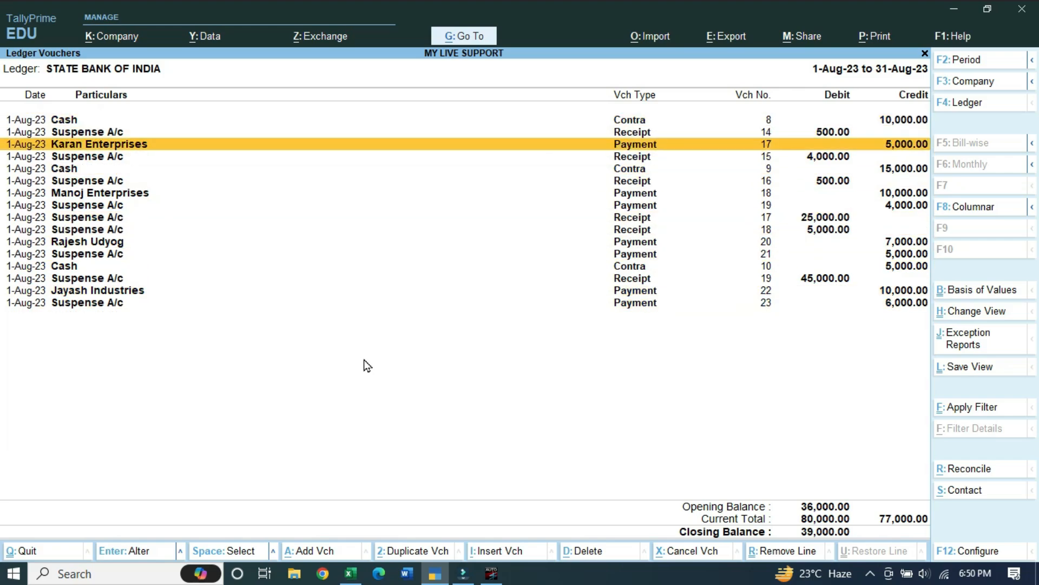
{"action": "key", "text": "Down"}
{"action": "key", "text": "Down"}
{"action": "key", "text": "Down"}
{"action": "key", "text": "Down"}
{"action": "key", "text": "Down"}
{"action": "key", "text": "Down"}
{"action": "key", "text": "Down"}
{"action": "key", "text": "Down"}
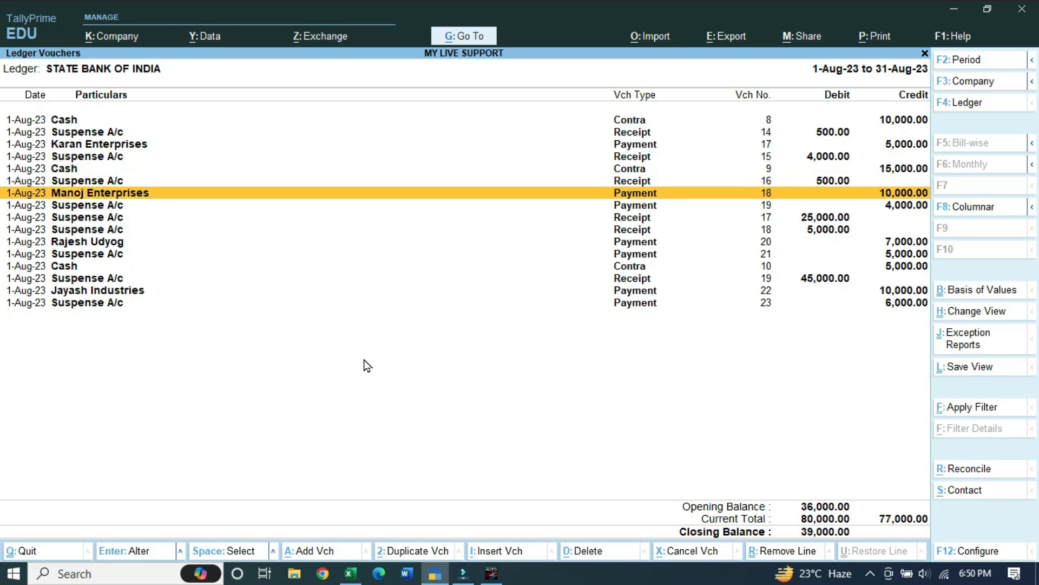
{"action": "key", "text": "Up"}
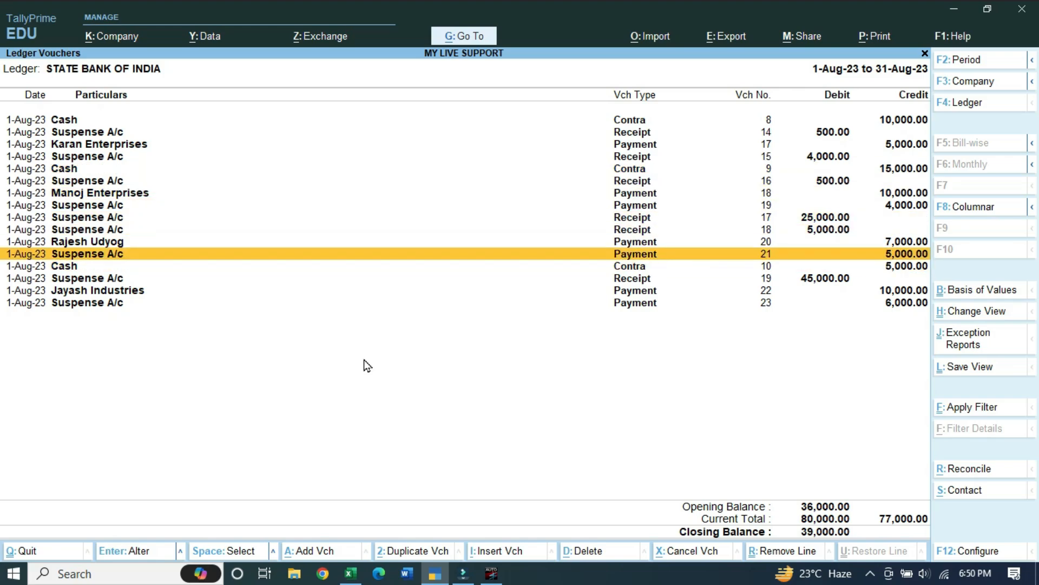
{"action": "key", "text": "Up"}
{"action": "key", "text": "Up"}
{"action": "key", "text": "Up"}
{"action": "key", "text": "Up"}
{"action": "key", "text": "Up"}
{"action": "key", "text": "Up"}
{"action": "key", "text": "Up"}
{"action": "key", "text": "Up"}
{"action": "key", "text": "Up"}
{"action": "key", "text": "Up"}
{"action": "key", "text": "Up"}
{"action": "key", "text": "Return"}
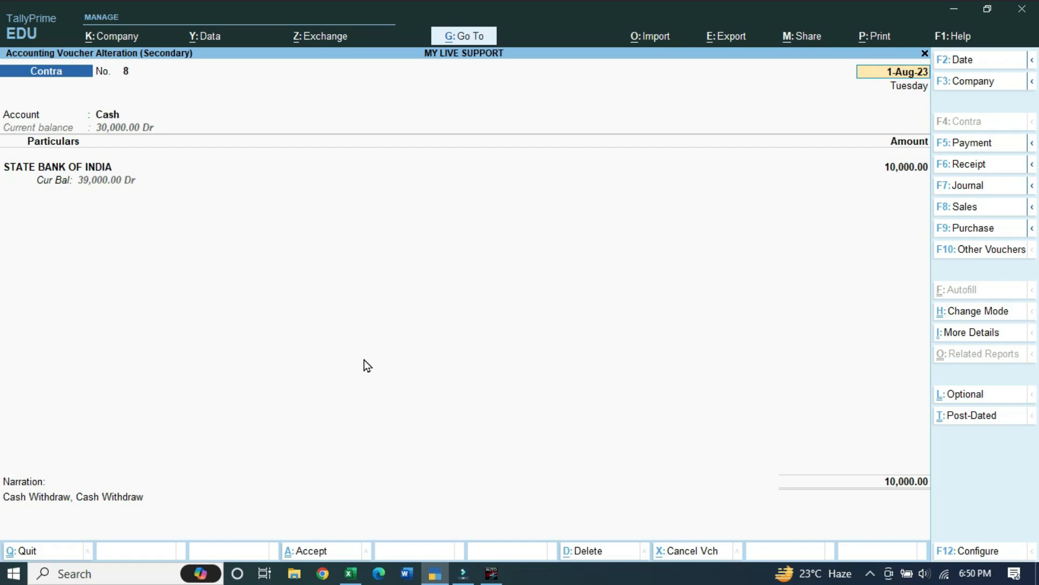
{"action": "key", "text": "BackSpace"}
{"action": "key", "text": "Escape"}
{"action": "key", "text": "y"}
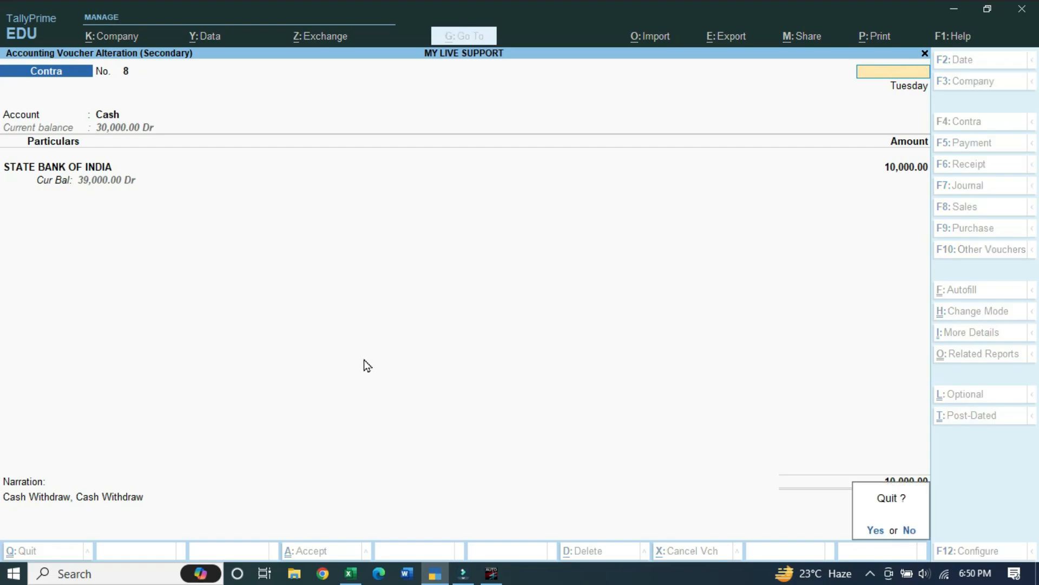
{"action": "key", "text": "Down"}
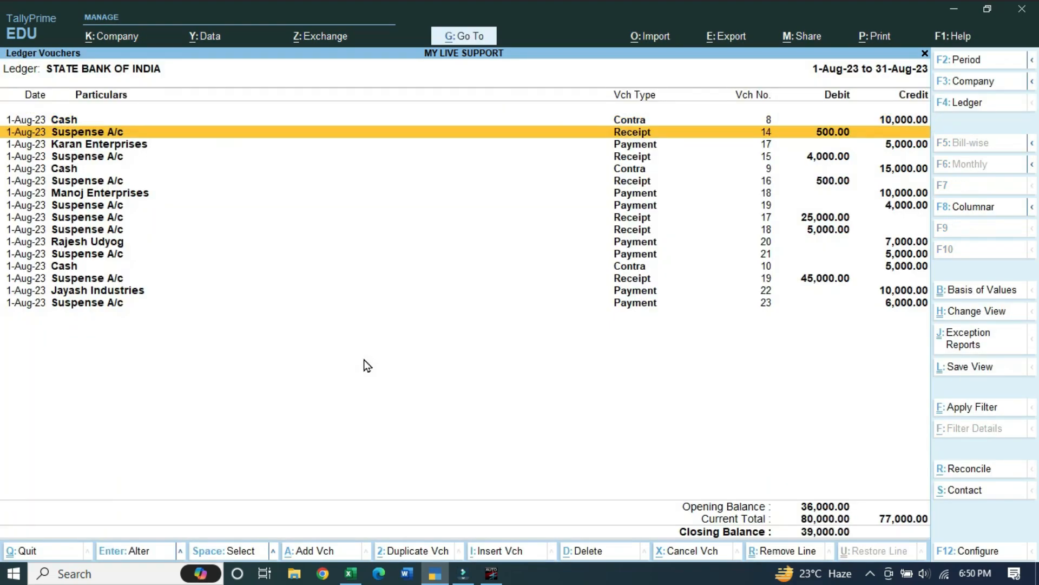
{"action": "key", "text": "Down"}
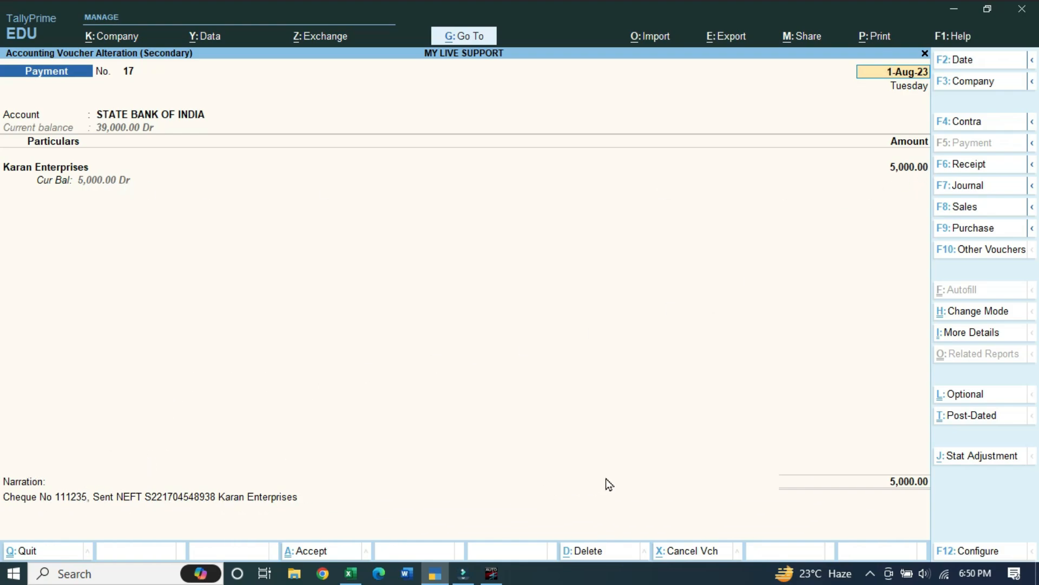
{"action": "key", "text": "BackSpace"}
{"action": "key", "text": "Escape"}
{"action": "key", "text": "y"}
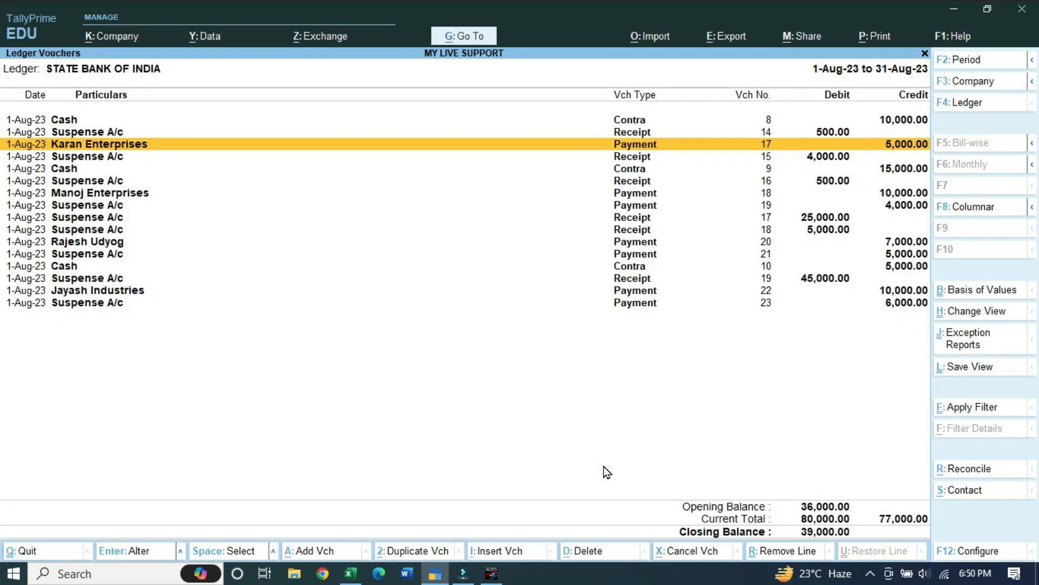
{"action": "key", "text": "Down"}
{"action": "key", "text": "Down"}
{"action": "key", "text": "Down"}
{"action": "key", "text": "Down"}
{"action": "key", "text": "Down"}
{"action": "key", "text": "Down"}
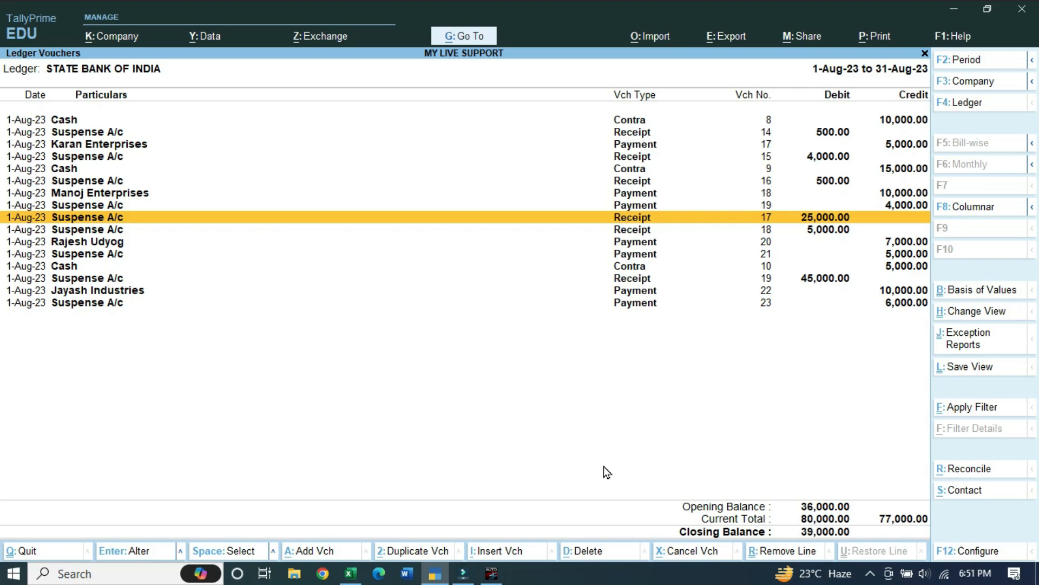
{"action": "key", "text": "Up"}
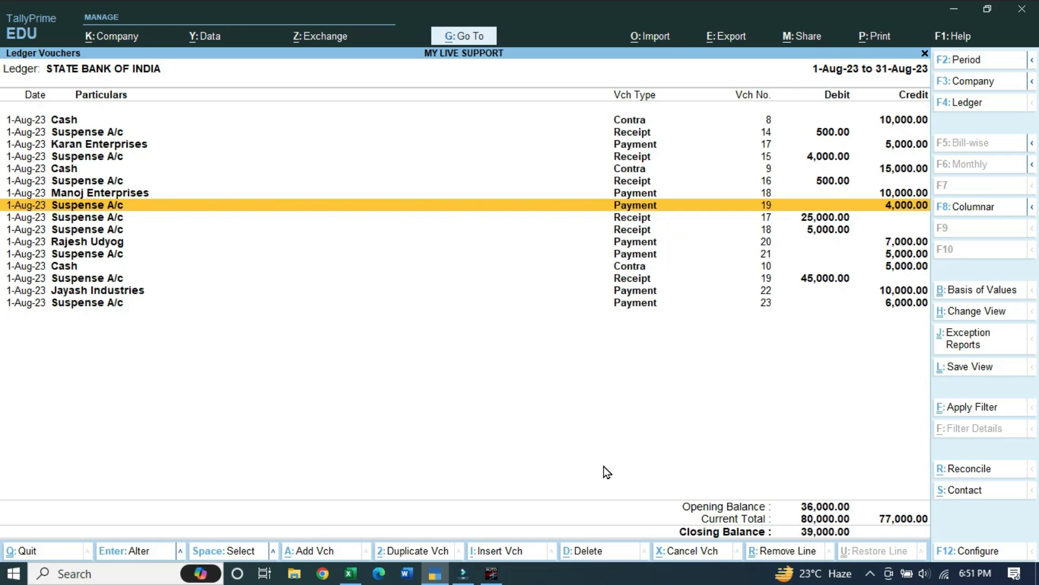
{"action": "left_click", "coordinate": [350, 574]}
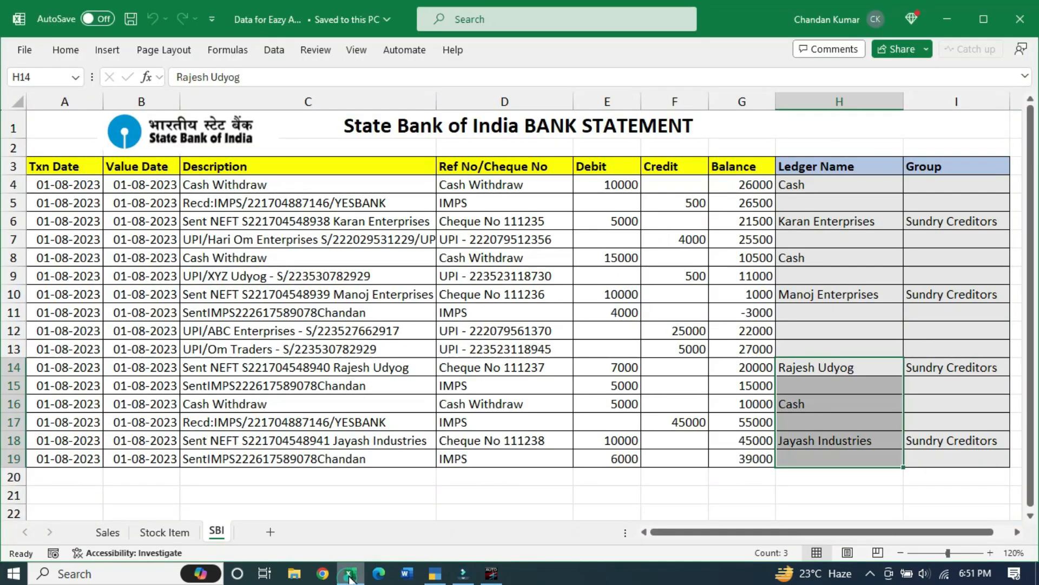
{"action": "left_click", "coordinate": [805, 364]}
{"action": "left_click", "coordinate": [839, 294]}
{"action": "key", "text": "Right"}
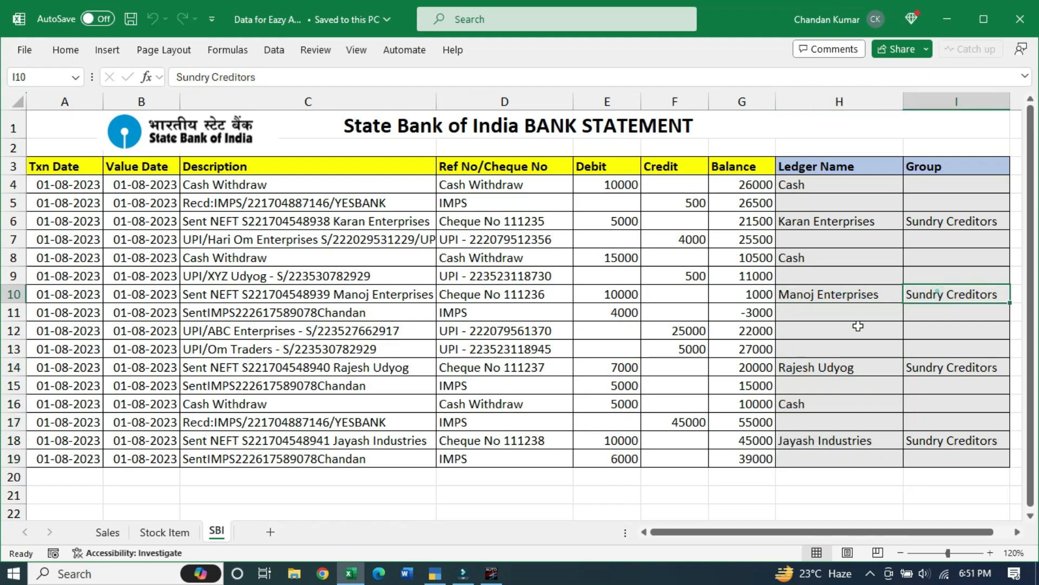
{"action": "left_click", "coordinate": [435, 574]}
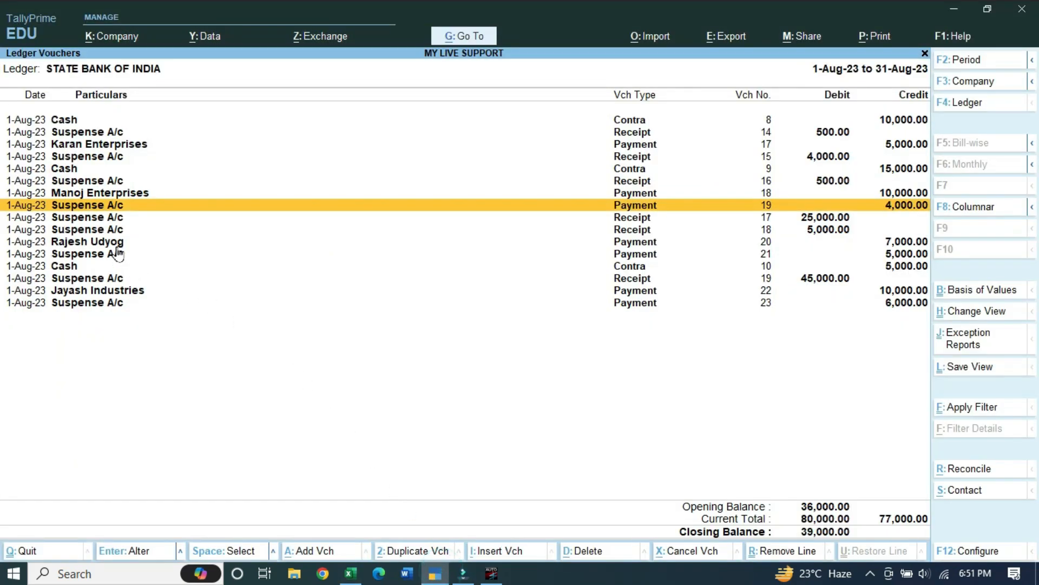
{"action": "key", "text": "alt+Tab"}
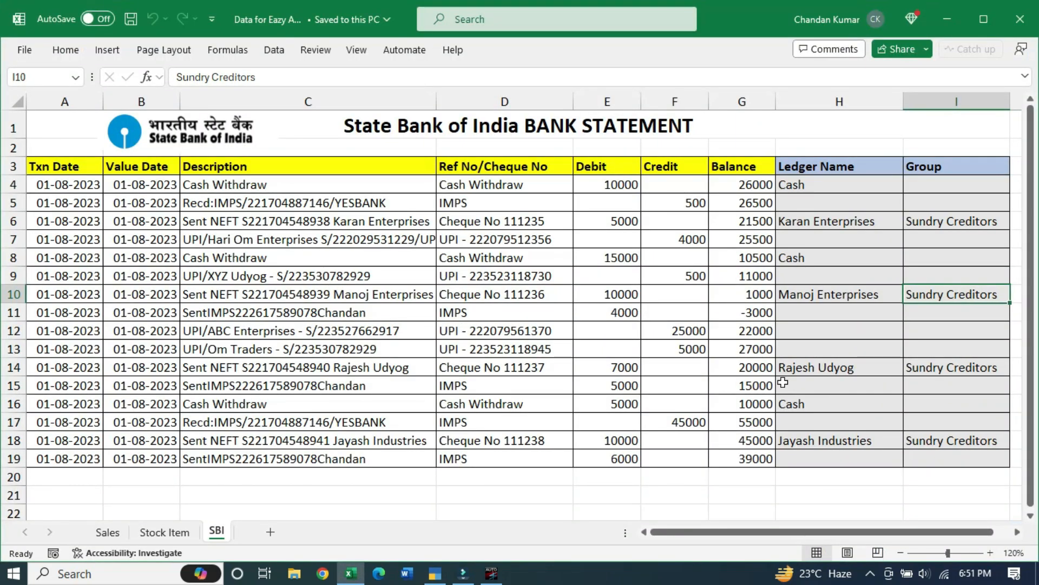
{"action": "left_click", "coordinate": [825, 190]}
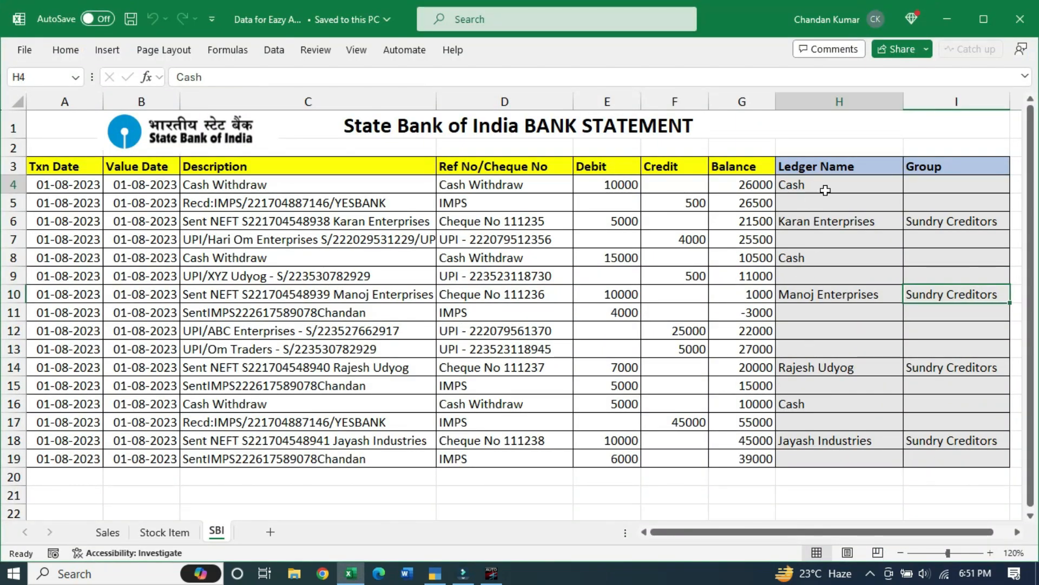
{"action": "left_click_drag", "start_coordinate": [825, 190], "coordinate": [817, 457]}
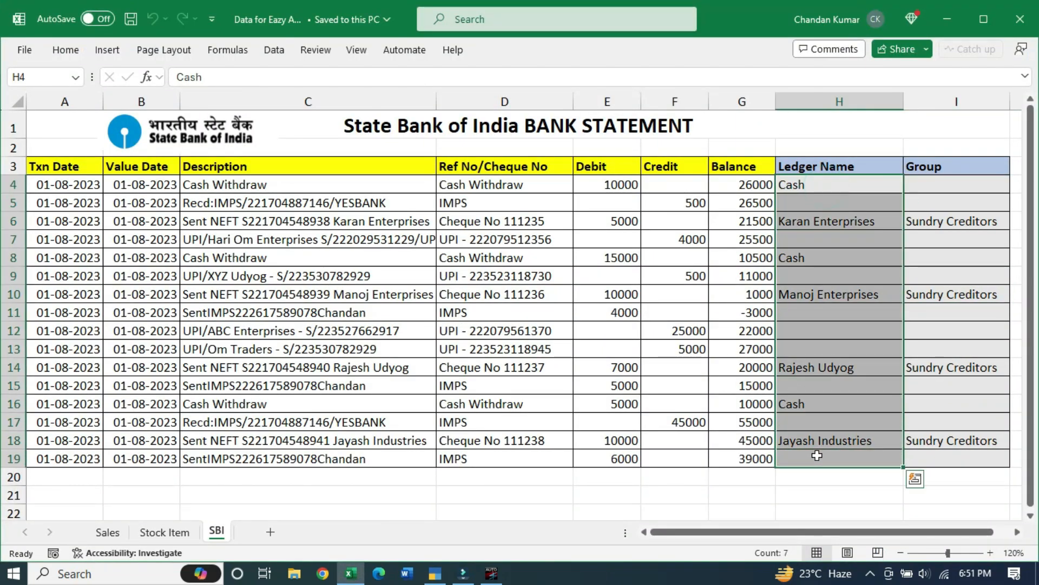
{"action": "key", "text": "alt+Tab"}
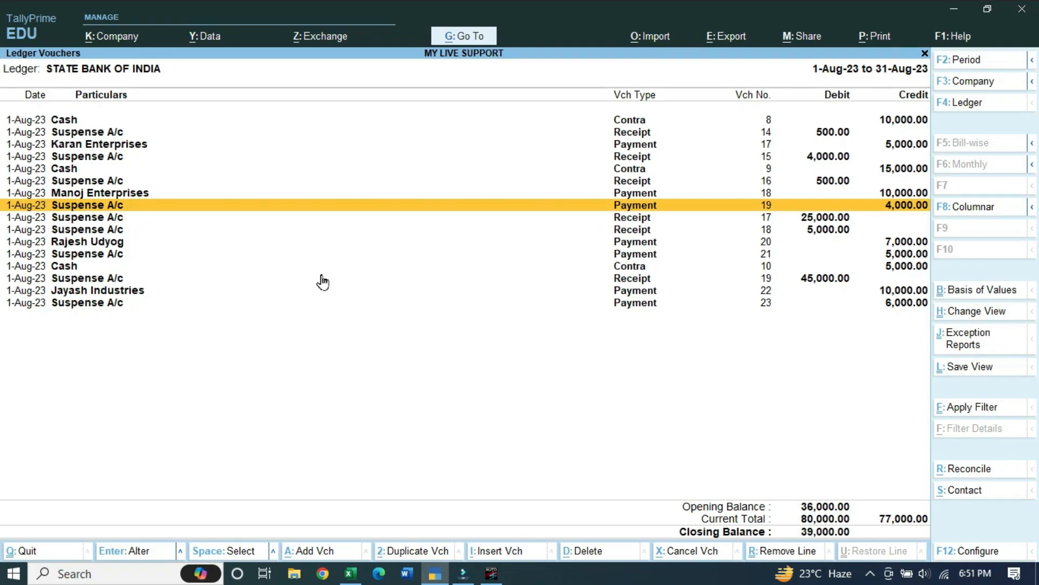
Replace Suspense A/c with Karan Enterprises in payment voucher 19, then open receipt voucher 16
{"action": "key", "text": "Return"}
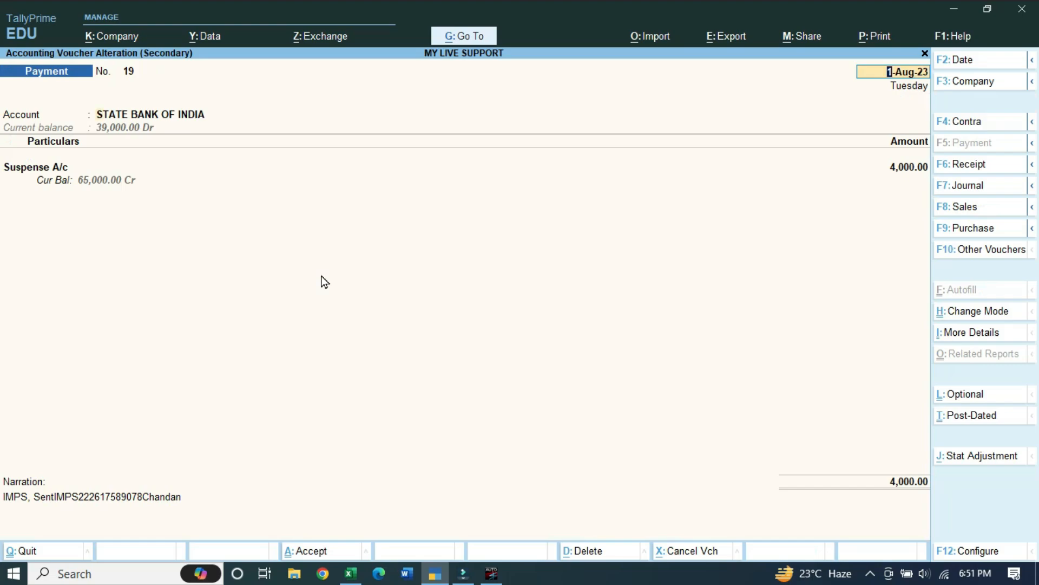
{"action": "key", "text": "Return"}
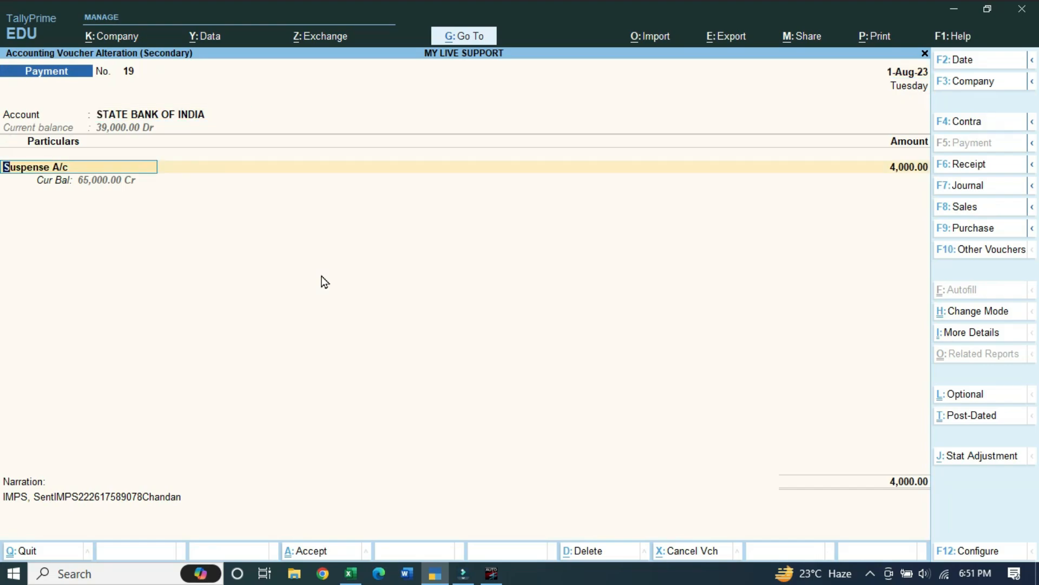
{"action": "type", "text": "Kar"}
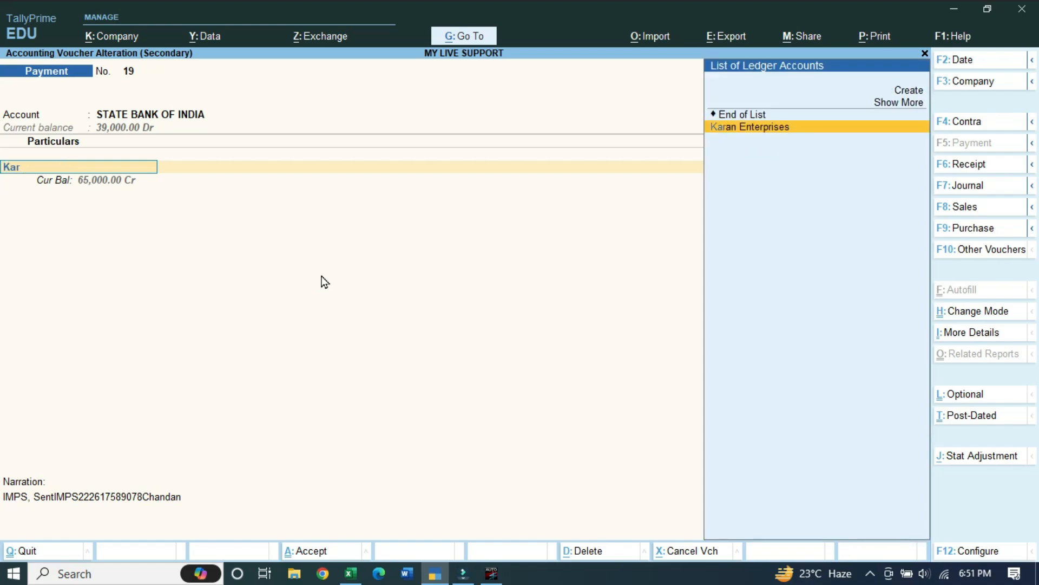
{"action": "key", "text": "Return"}
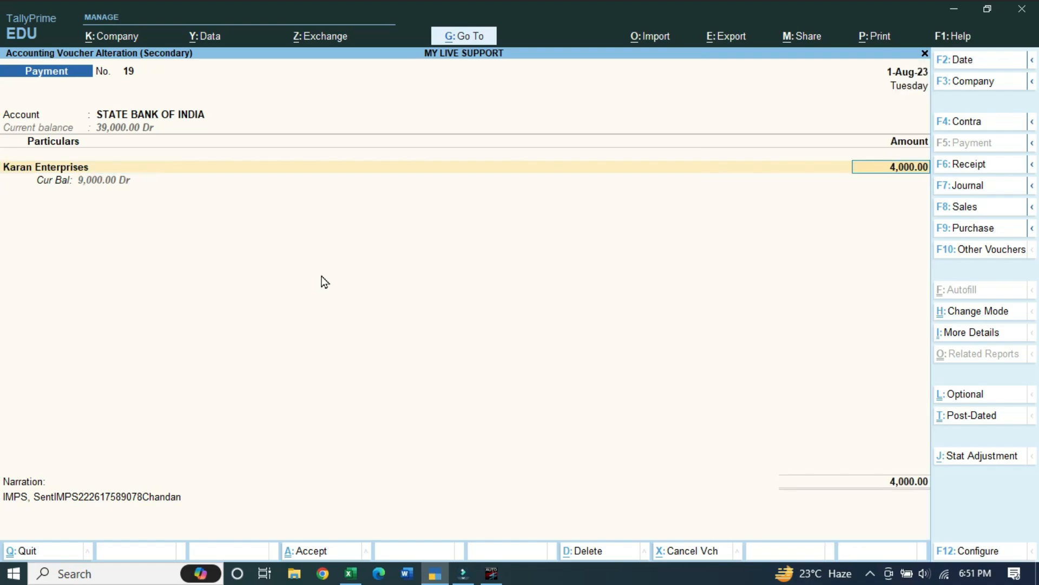
{"action": "key", "text": "ctrl"}
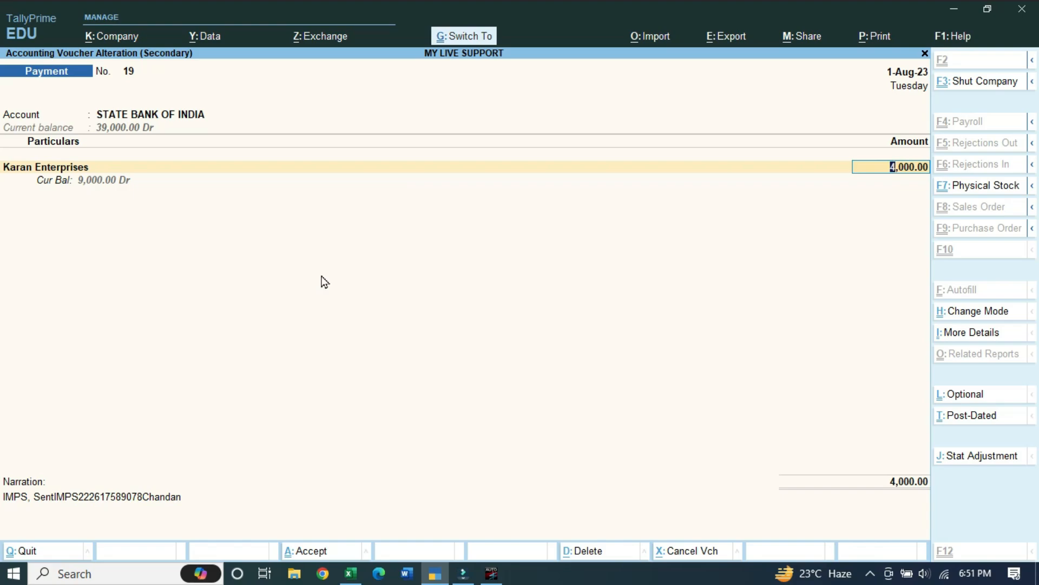
{"action": "key", "text": "ctrl+a"}
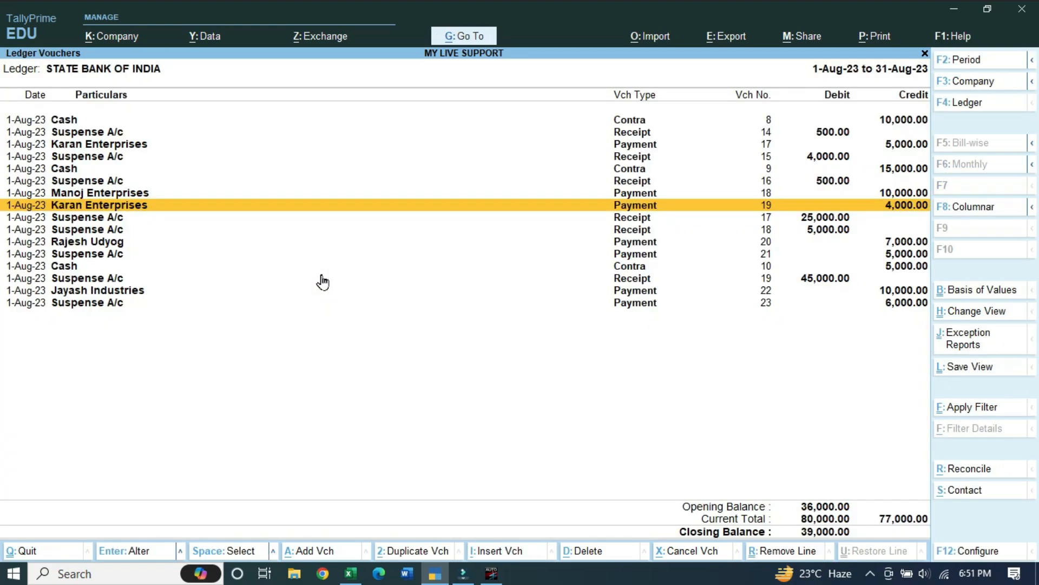
{"action": "key", "text": "Up"}
{"action": "key", "text": "Up"}
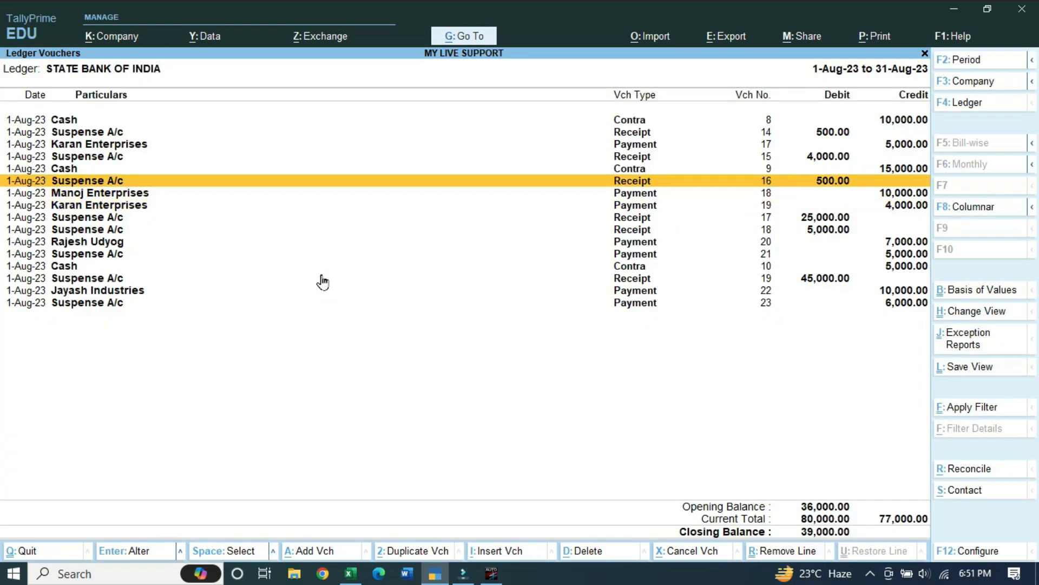
{"action": "key", "text": "Return"}
Close receipt 16 unchanged and check the G19 running balance on Excel's SBI sheet
{"action": "key", "text": "Escape"}
{"action": "left_click", "coordinate": [351, 572]}
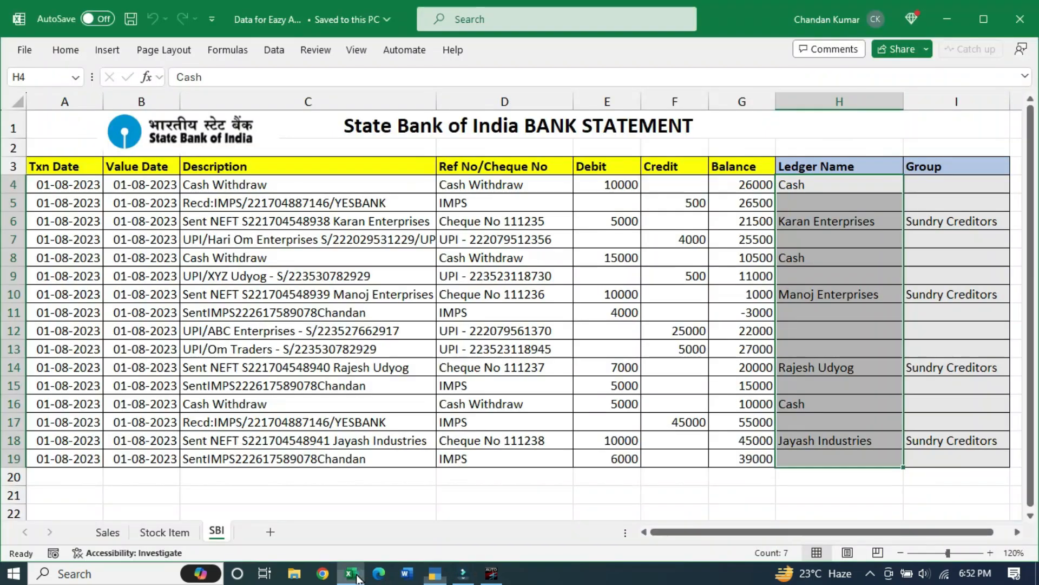
{"action": "left_click", "coordinate": [731, 459]}
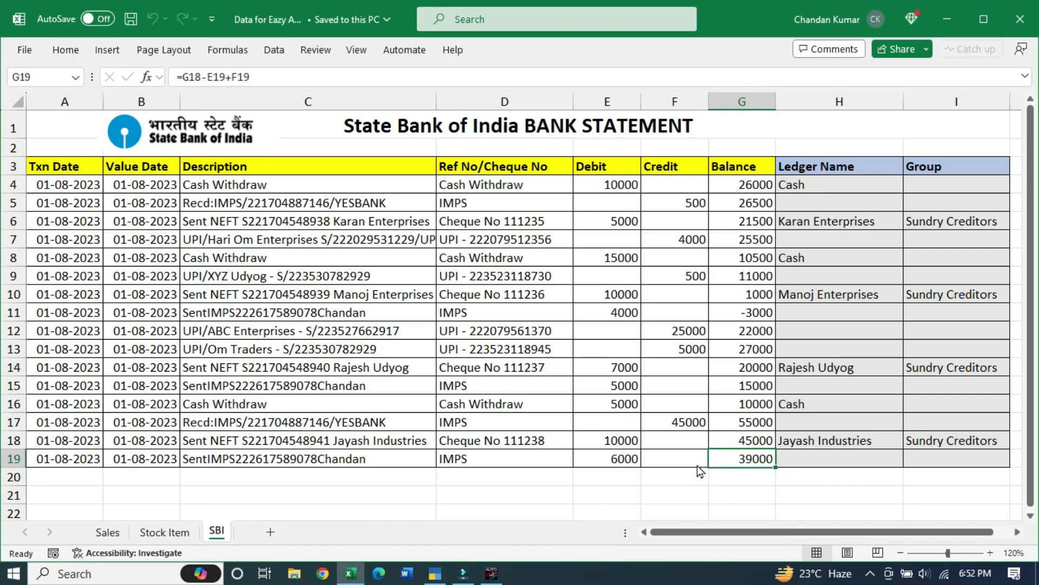
{"action": "key", "text": "alt+Tab"}
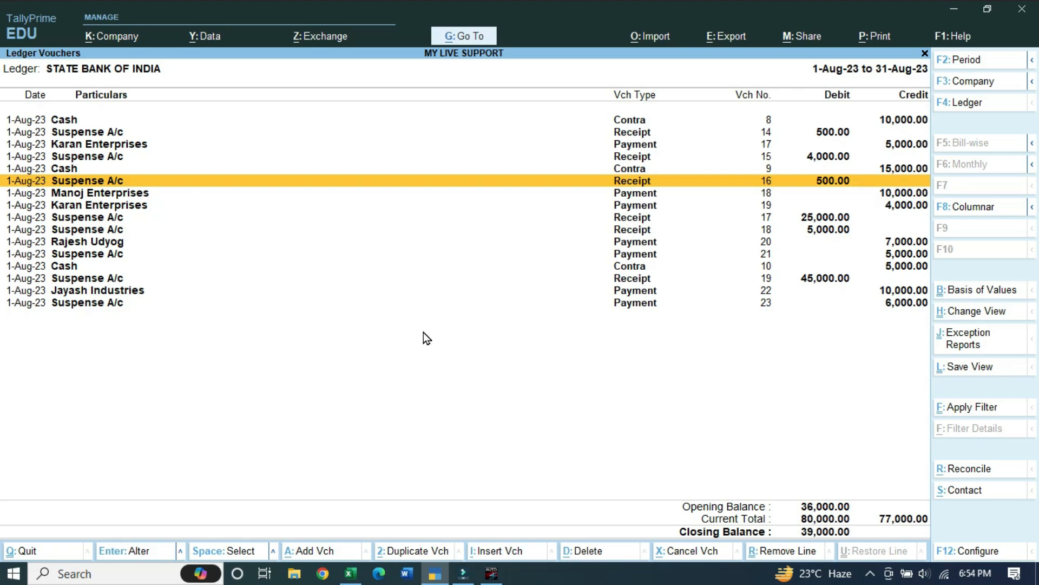
{"action": "left_click", "coordinate": [347, 575]}
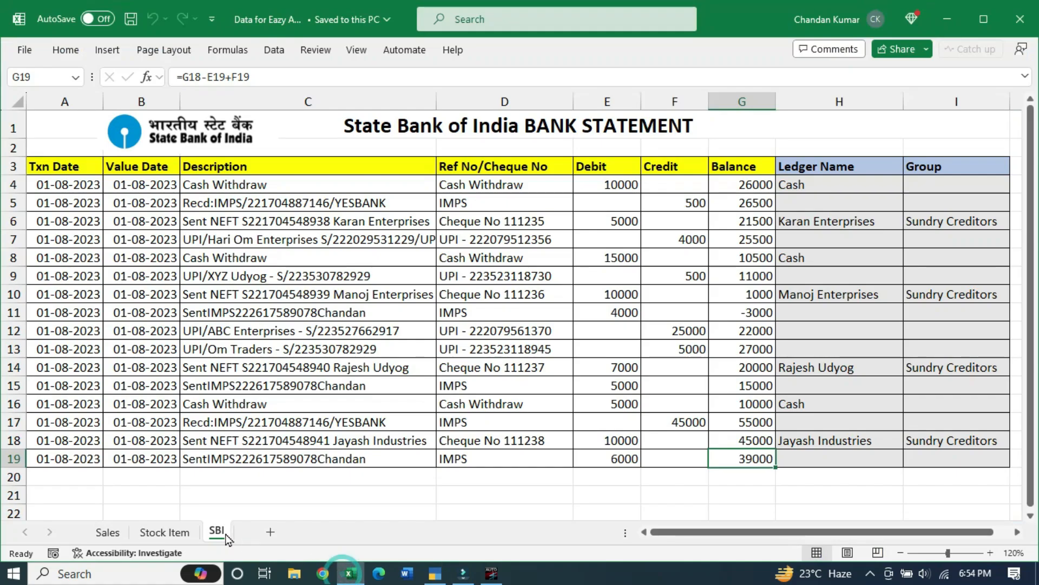
Review the Sales table, then select the stock names A2:A15 and units on the Stock Item sheet
{"action": "left_click", "coordinate": [165, 532]}
{"action": "left_click", "coordinate": [107, 533]}
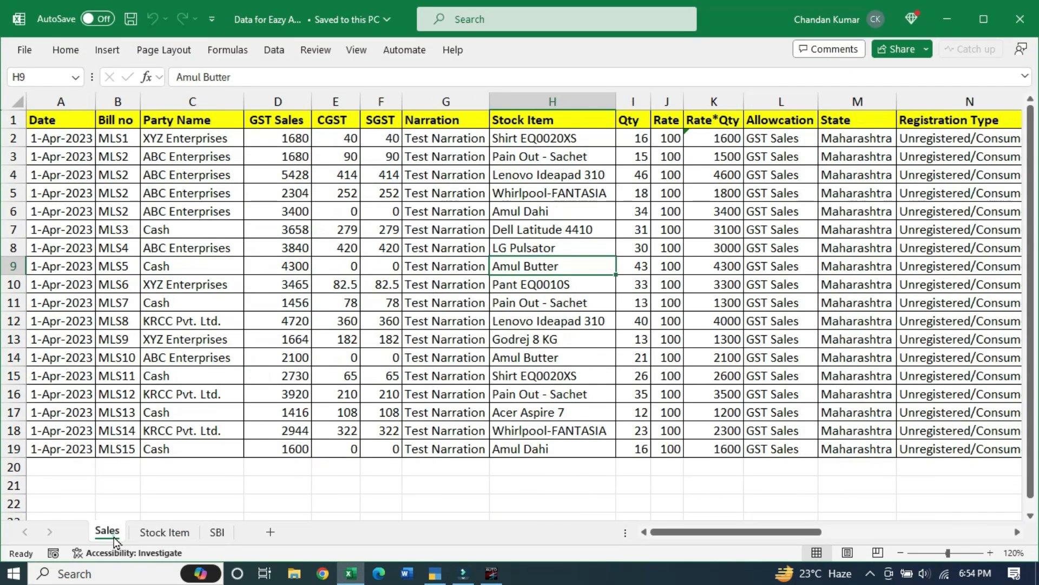
{"action": "left_click_drag", "start_coordinate": [59, 120], "coordinate": [863, 457]}
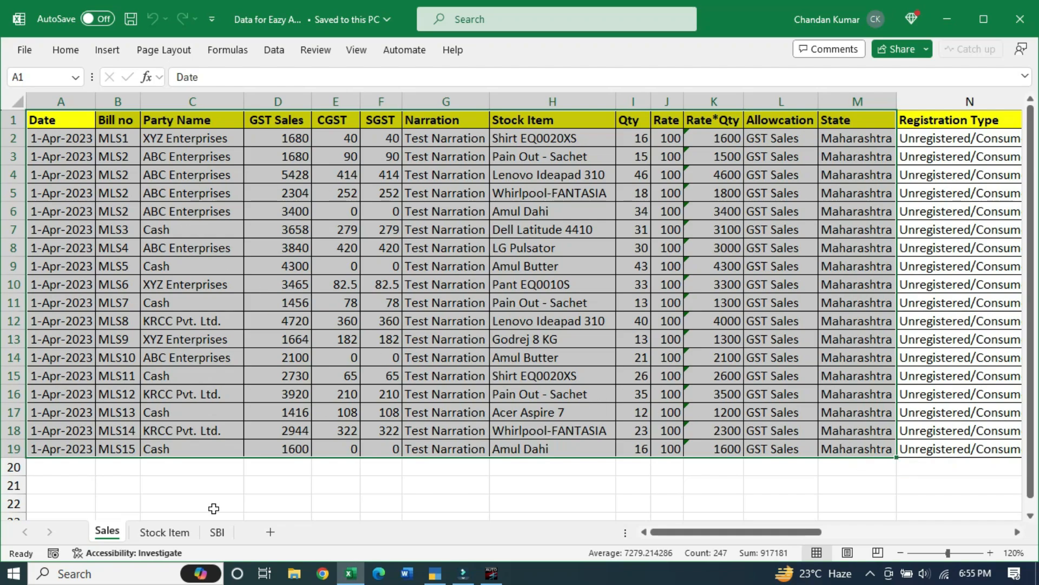
{"action": "left_click", "coordinate": [168, 532]}
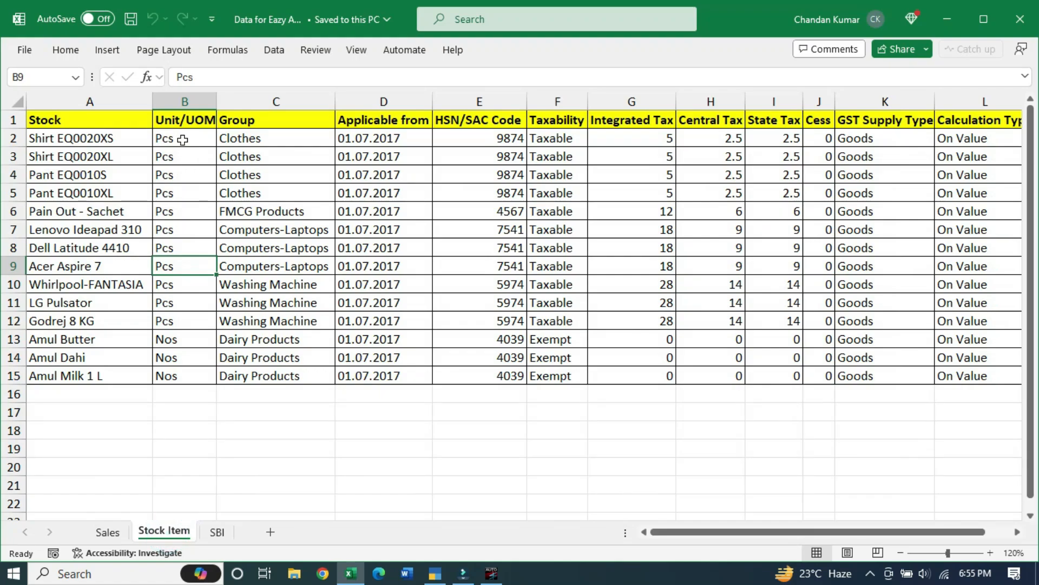
{"action": "left_click_drag", "start_coordinate": [183, 140], "coordinate": [181, 376]}
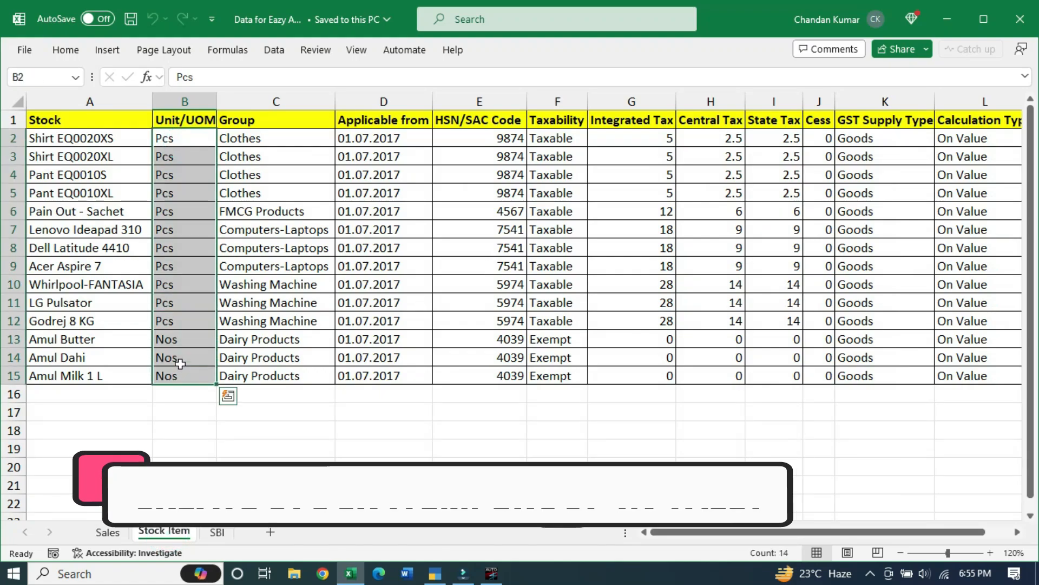
{"action": "left_click", "coordinate": [108, 139], "text": "ctrl"}
{"action": "left_click_drag", "start_coordinate": [108, 138], "coordinate": [120, 379]}
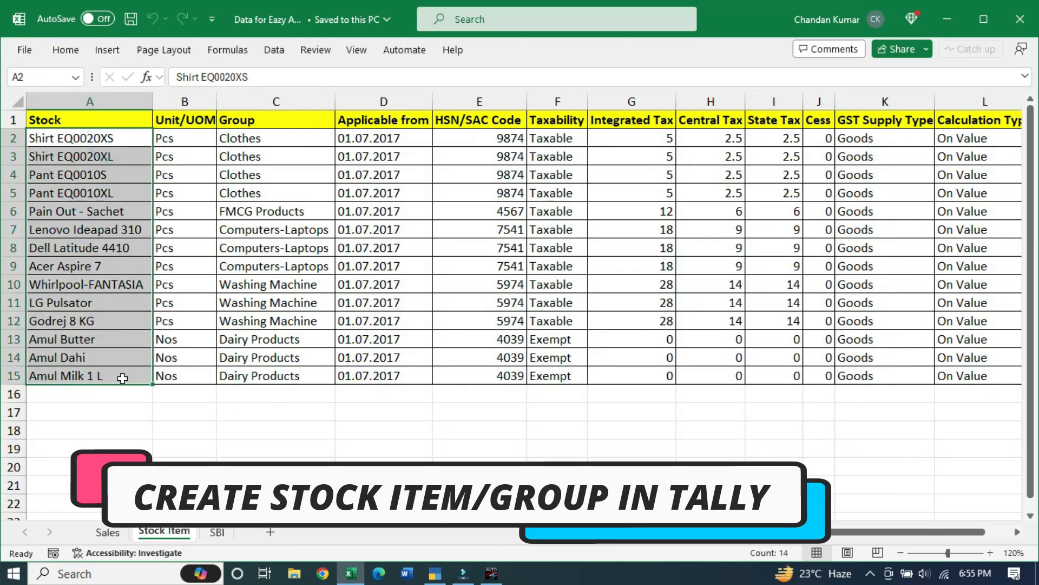
{"action": "left_click", "coordinate": [324, 376]}
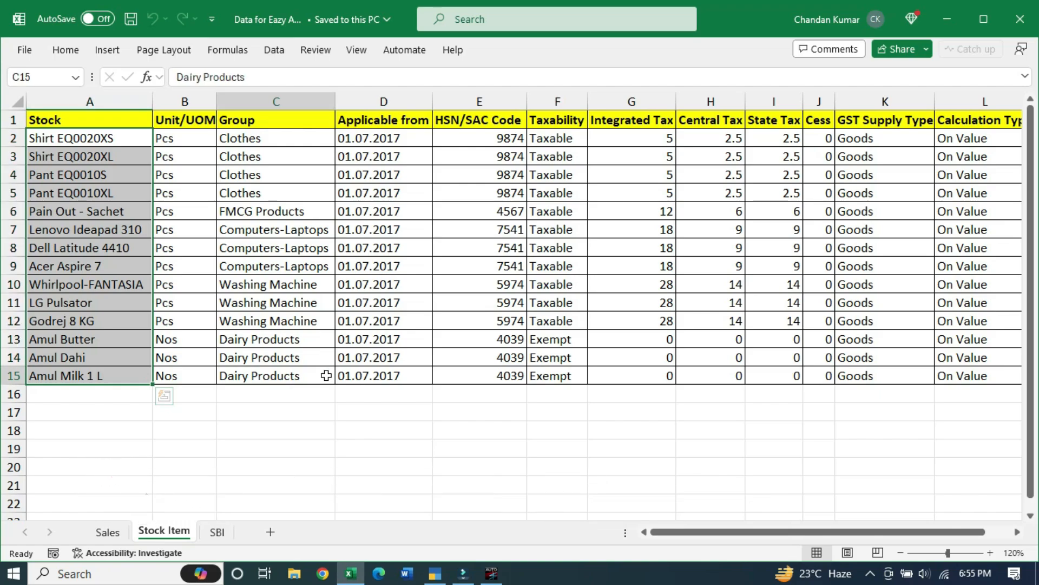
Exit the bank statement import and open the Stock Items Excel template
{"action": "left_click", "coordinate": [491, 572]}
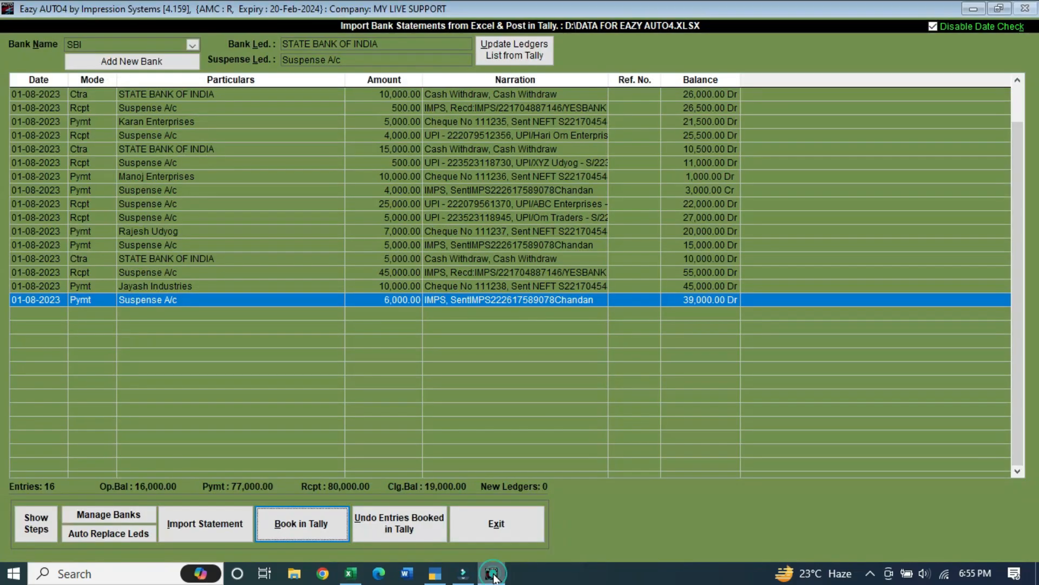
{"action": "key", "text": "Escape"}
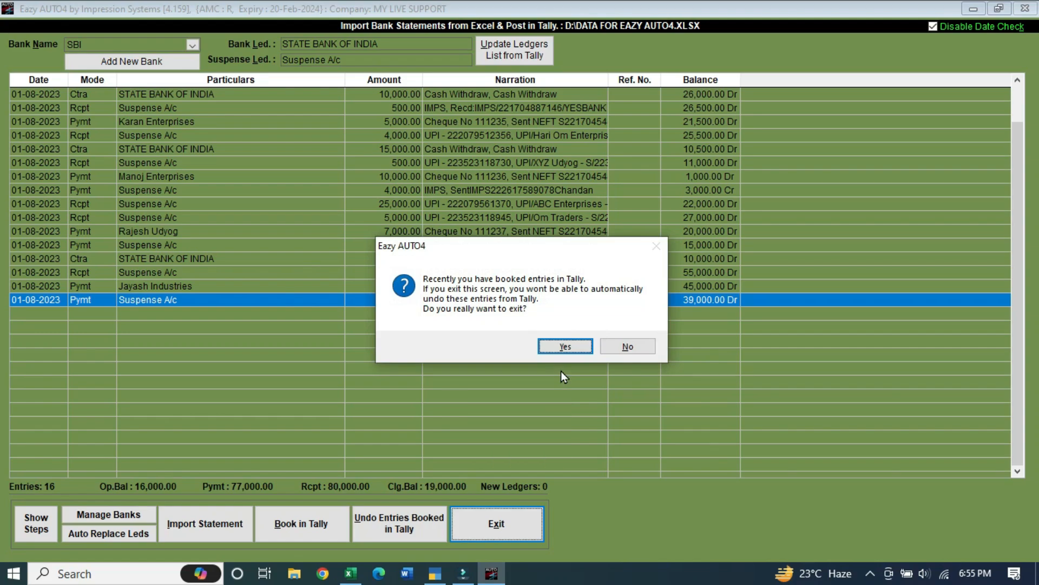
{"action": "key", "text": "Return"}
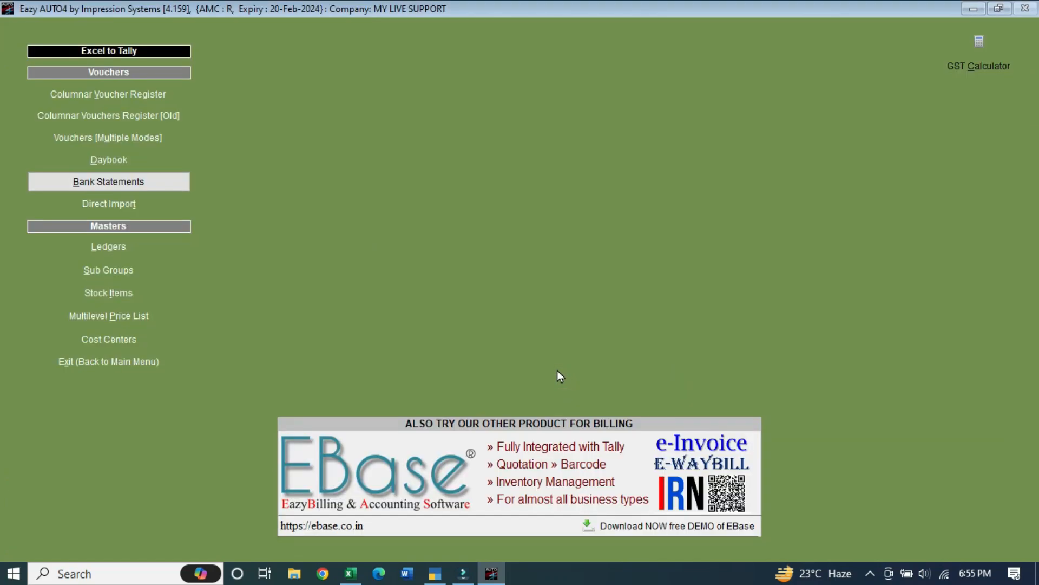
{"action": "left_click", "coordinate": [150, 294]}
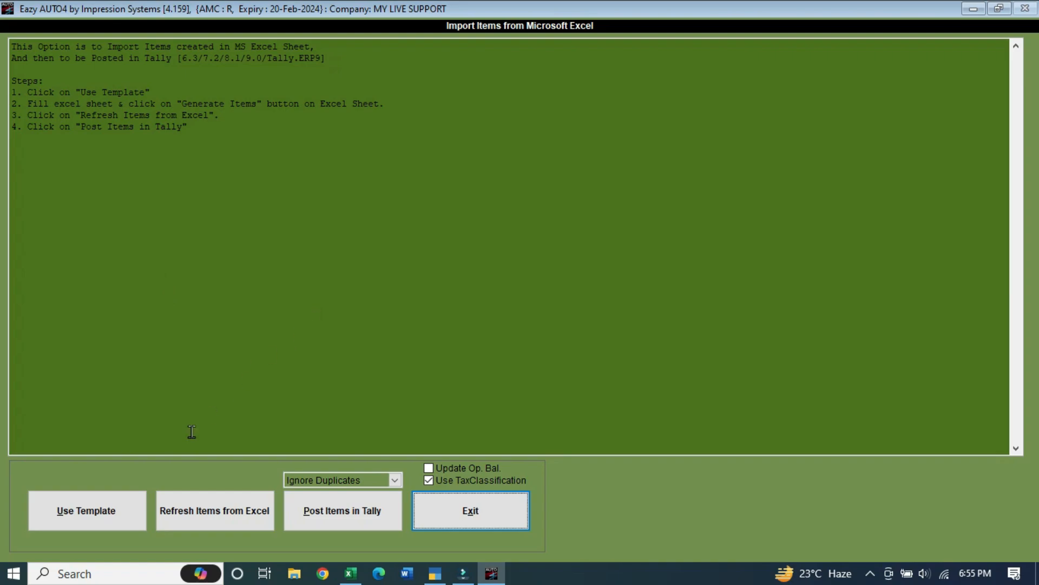
{"action": "left_click", "coordinate": [108, 519]}
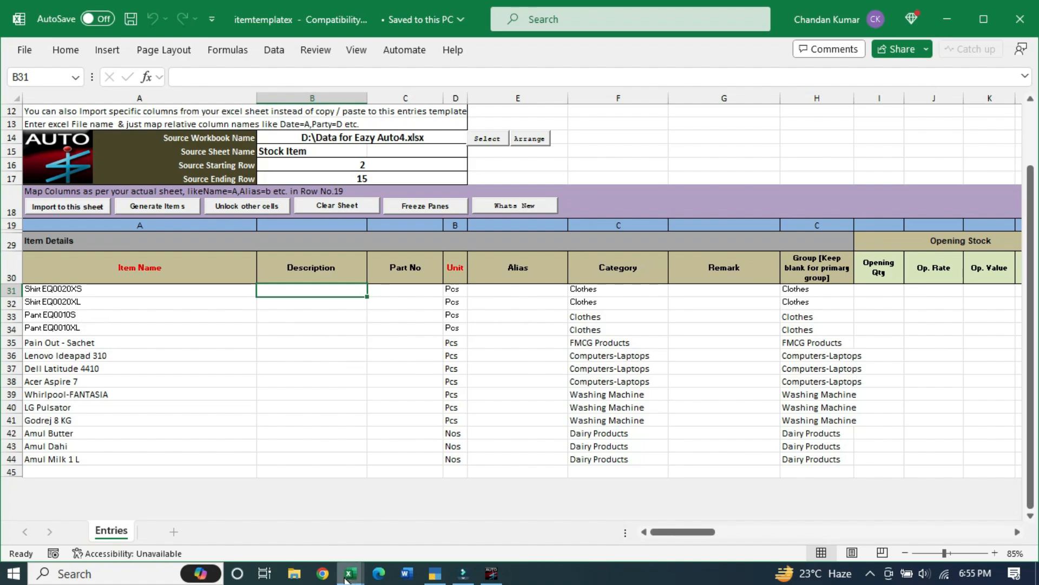
Bring up the item template workbook and review its item names A31:A42
{"action": "mouse_move", "coordinate": [347, 578]}
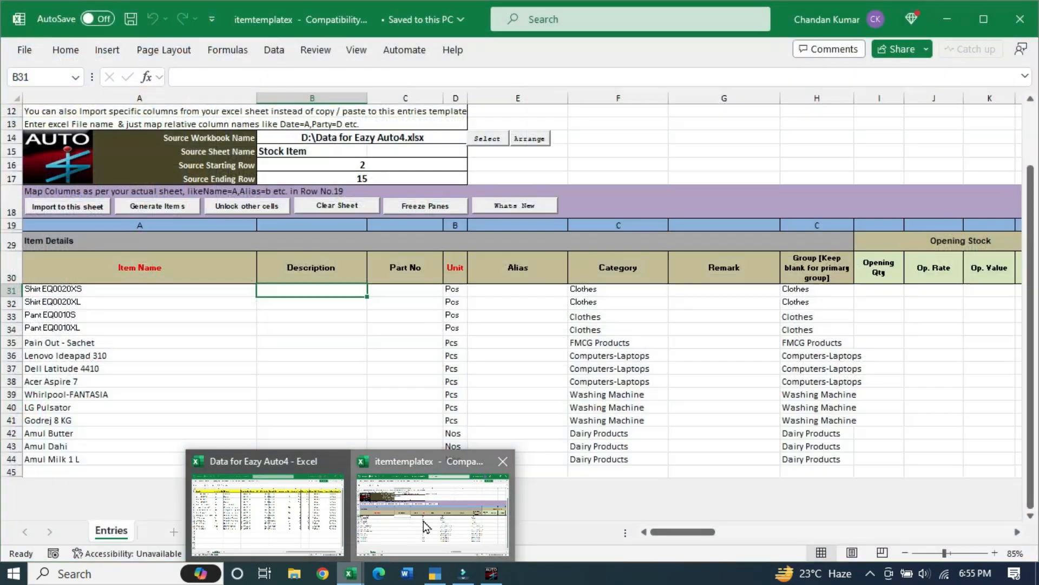
{"action": "left_click", "coordinate": [424, 523]}
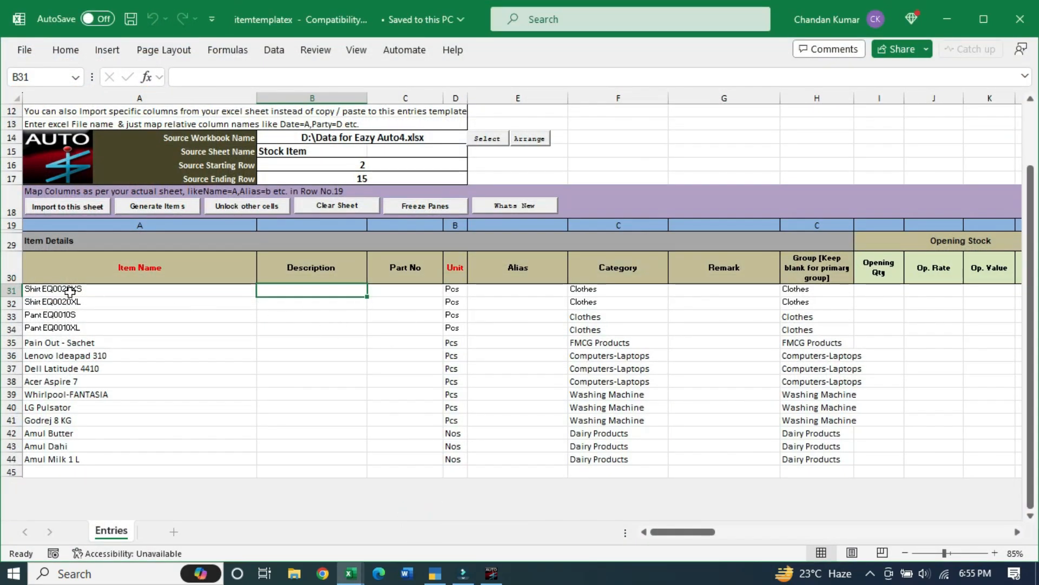
{"action": "left_click_drag", "start_coordinate": [71, 291], "coordinate": [602, 449]}
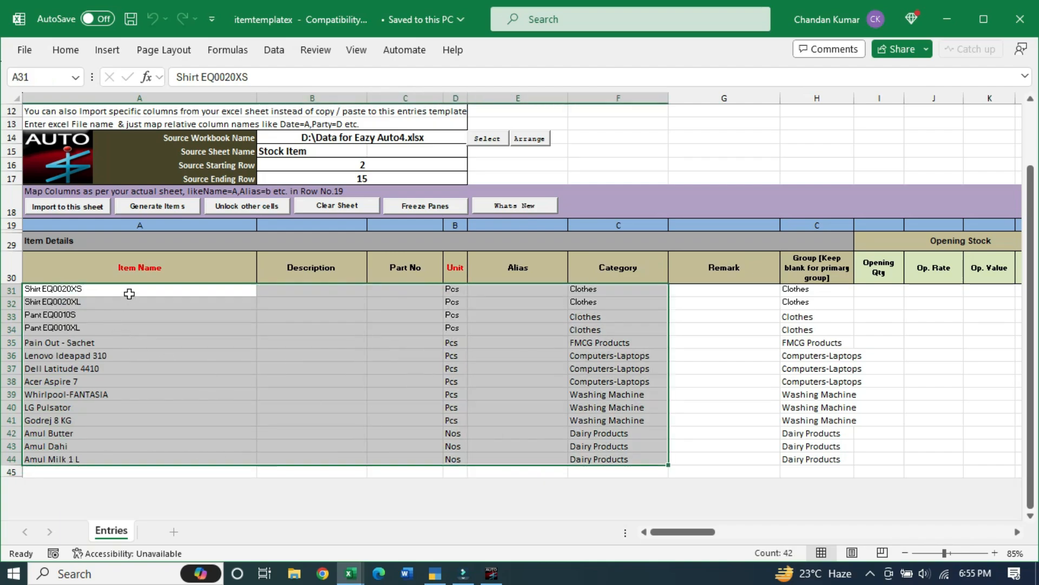
{"action": "left_click_drag", "start_coordinate": [129, 293], "coordinate": [120, 407]}
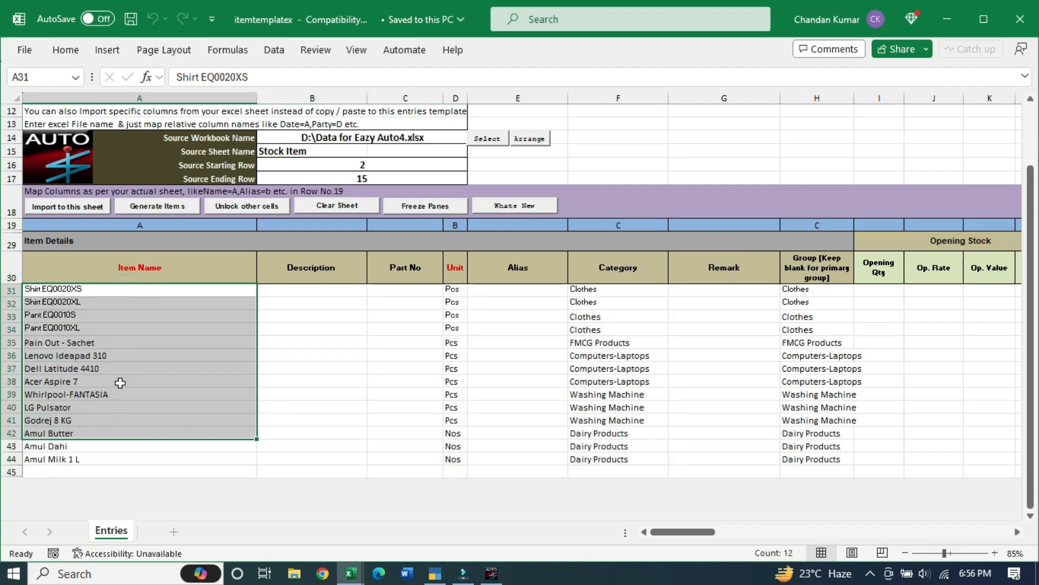
{"action": "scroll", "coordinate": [140, 388], "scroll_direction": "up", "scroll_amount": 1}
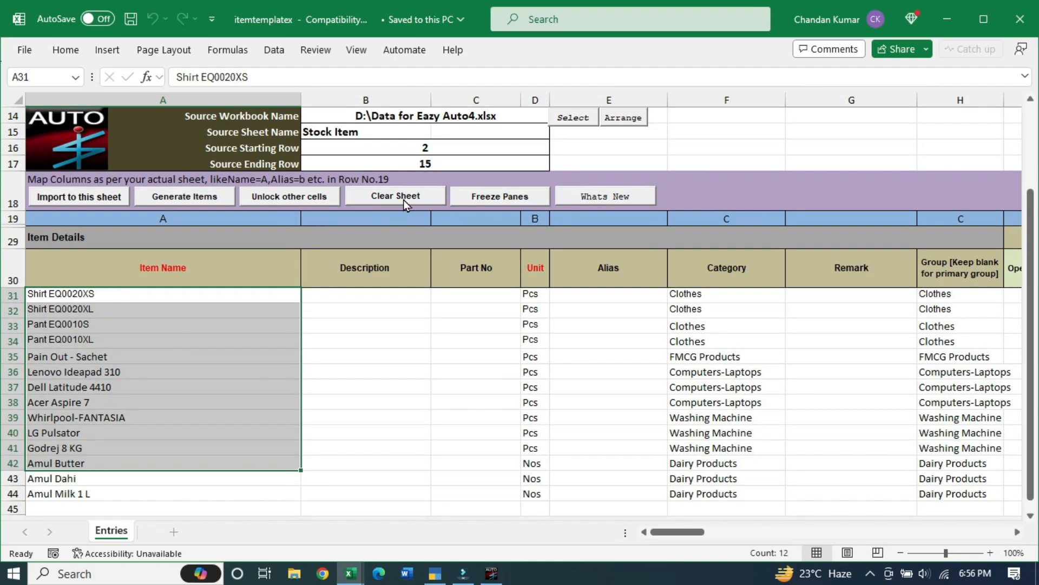
{"action": "scroll", "coordinate": [384, 352], "scroll_direction": "up", "scroll_amount": 1}
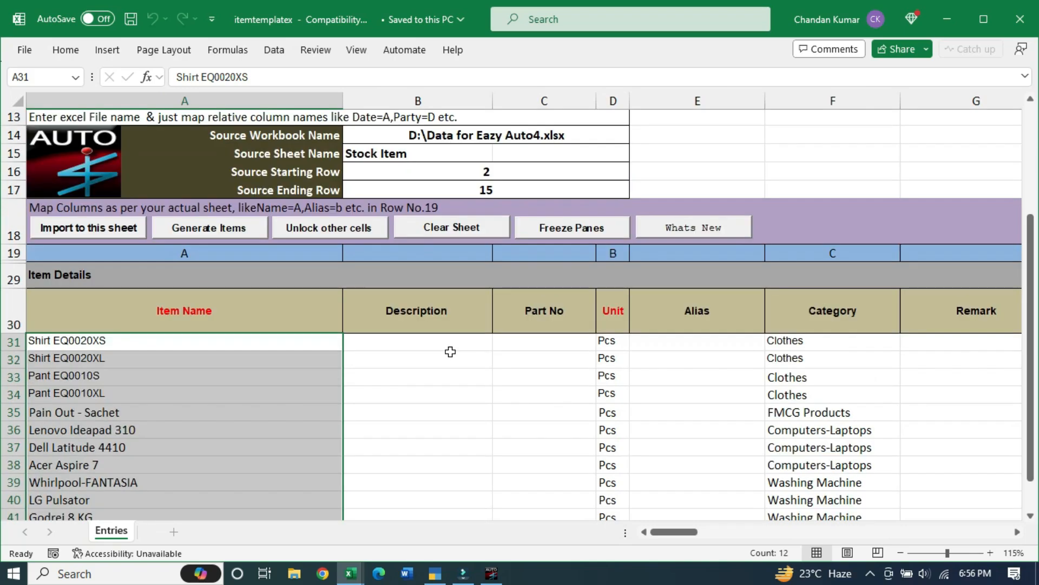
{"action": "scroll", "coordinate": [450, 352], "scroll_direction": "up", "scroll_amount": 2}
Clear the template sheet, confirming both prompts including the loss of undo
{"action": "left_click", "coordinate": [469, 336]}
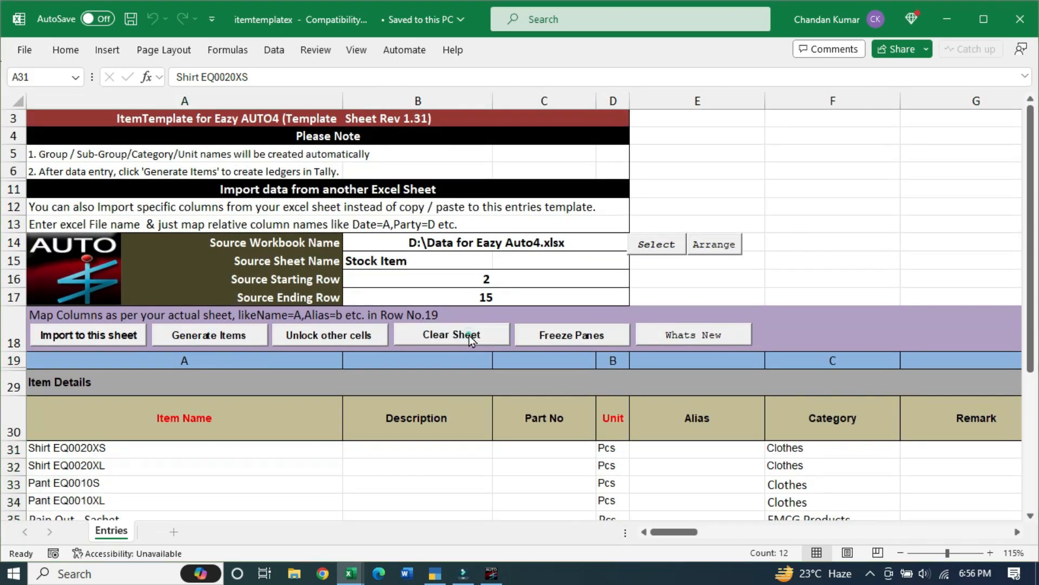
{"action": "left_click", "coordinate": [520, 343]}
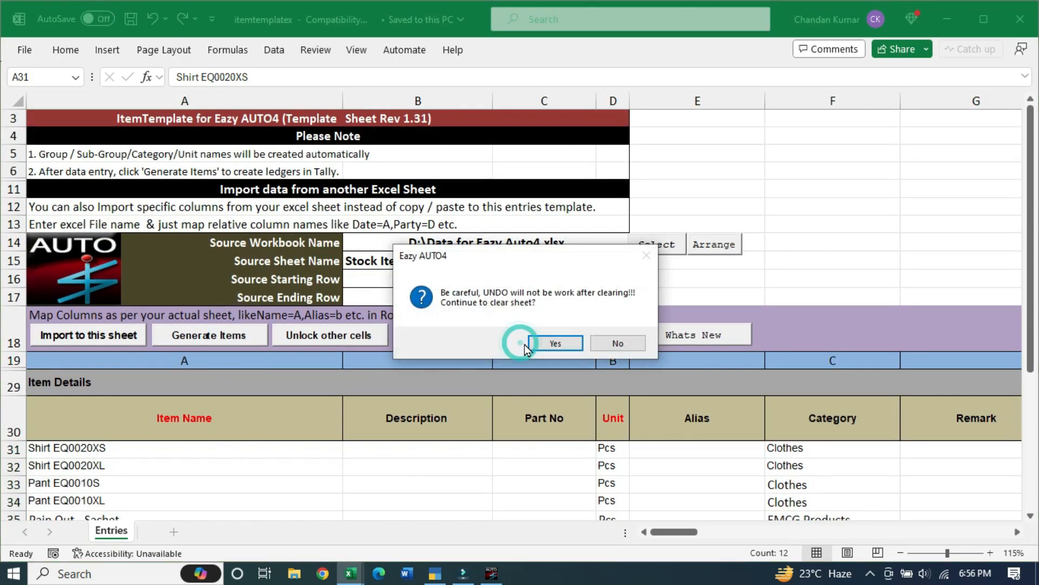
{"action": "left_click", "coordinate": [556, 343]}
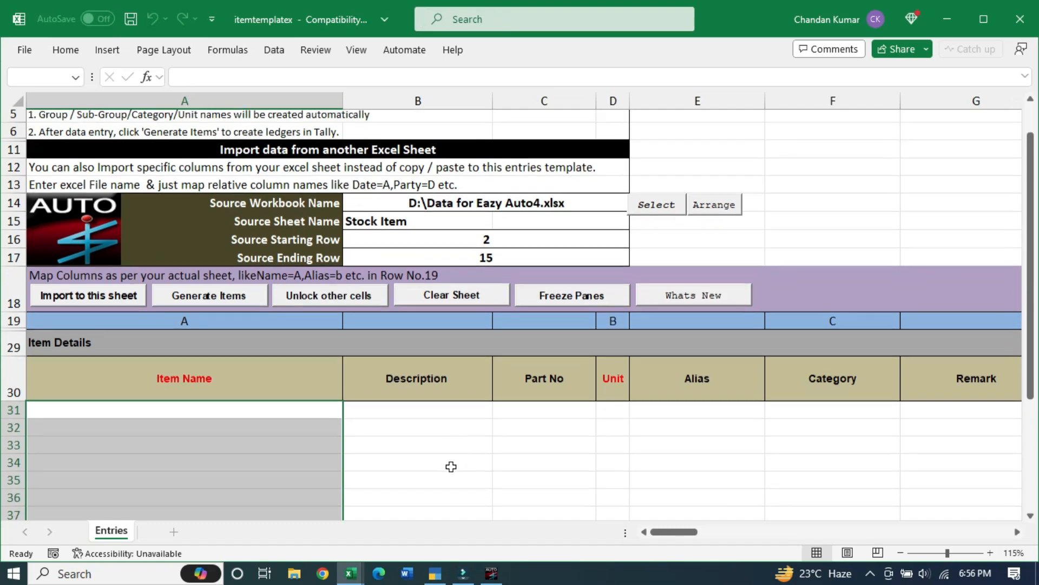
{"action": "scroll", "coordinate": [453, 467], "scroll_direction": "down", "scroll_amount": 3}
{"action": "scroll", "coordinate": [449, 439], "scroll_direction": "up", "scroll_amount": 3}
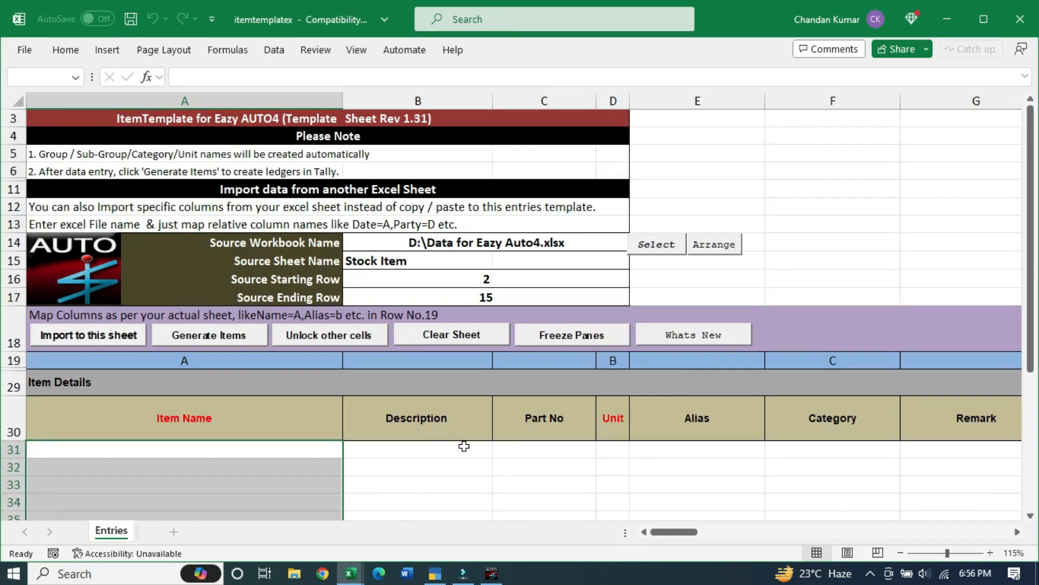
{"action": "left_click", "coordinate": [1018, 533]}
{"action": "left_click", "coordinate": [646, 532]}
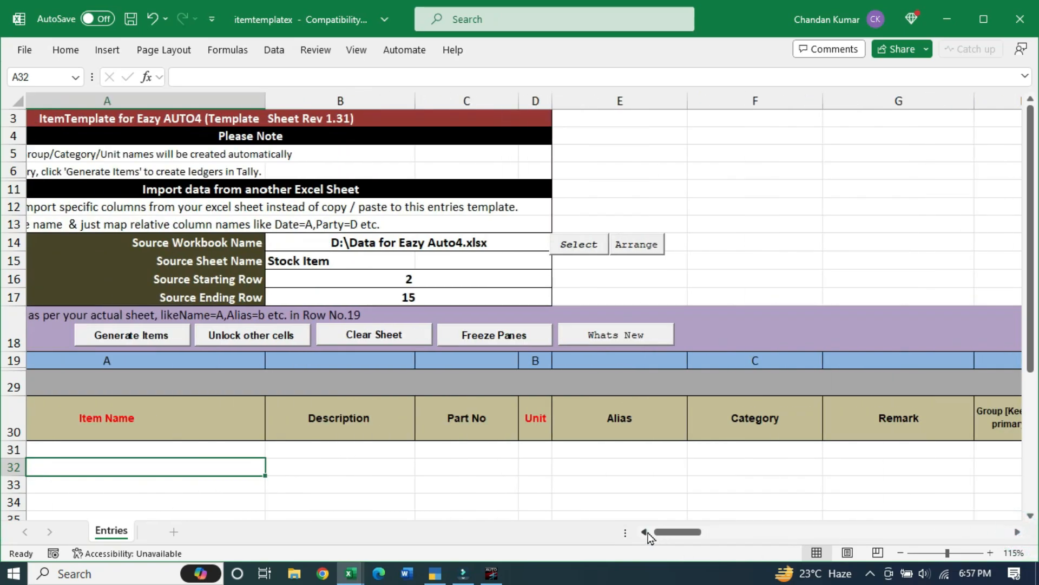
{"action": "left_click", "coordinate": [645, 533]}
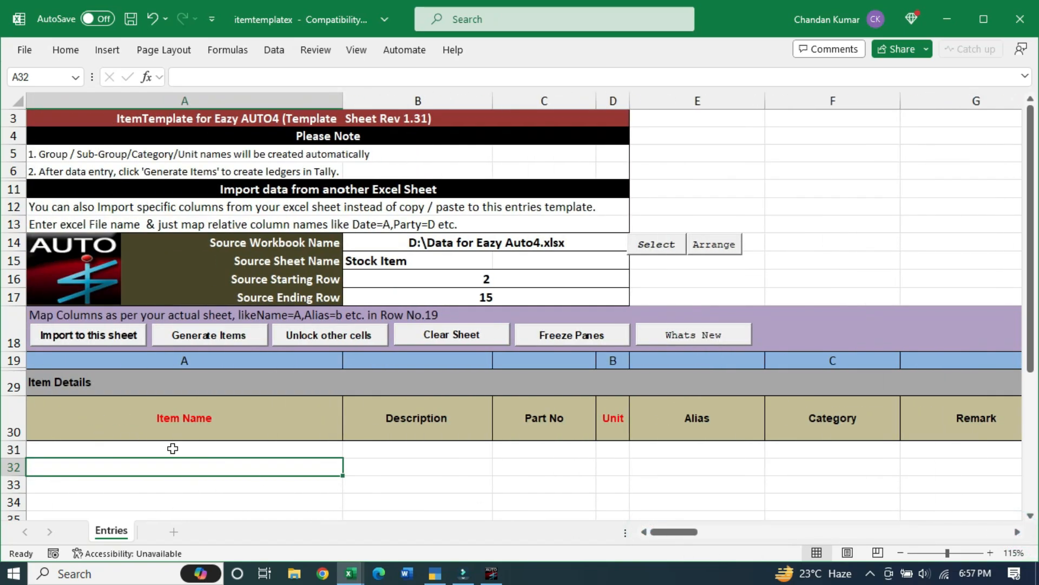
{"action": "mouse_move", "coordinate": [351, 572]}
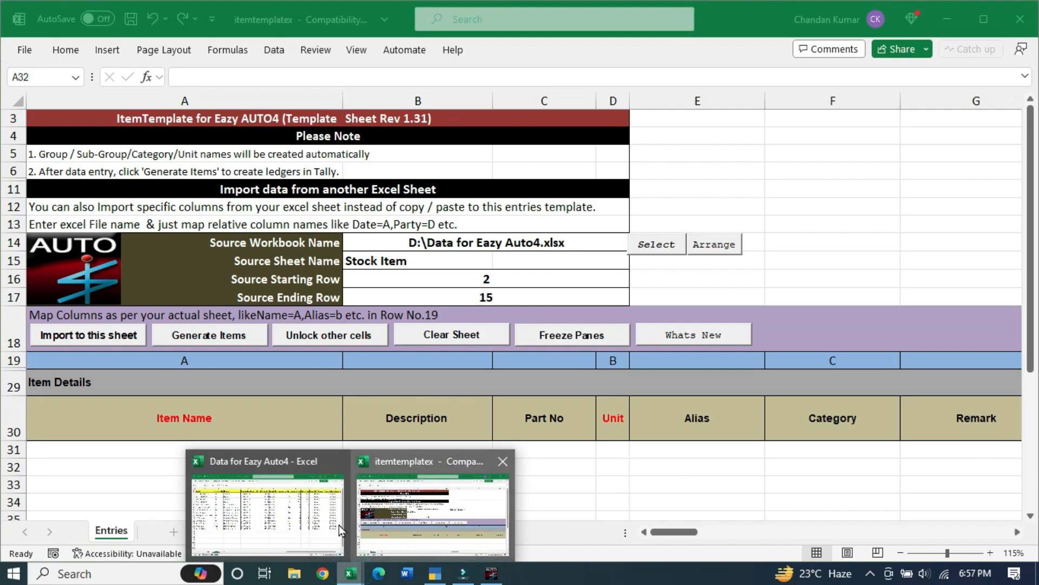
{"action": "left_click", "coordinate": [244, 515]}
{"action": "left_click_drag", "start_coordinate": [90, 139], "coordinate": [82, 371]}
{"action": "key", "text": "alt+Tab"}
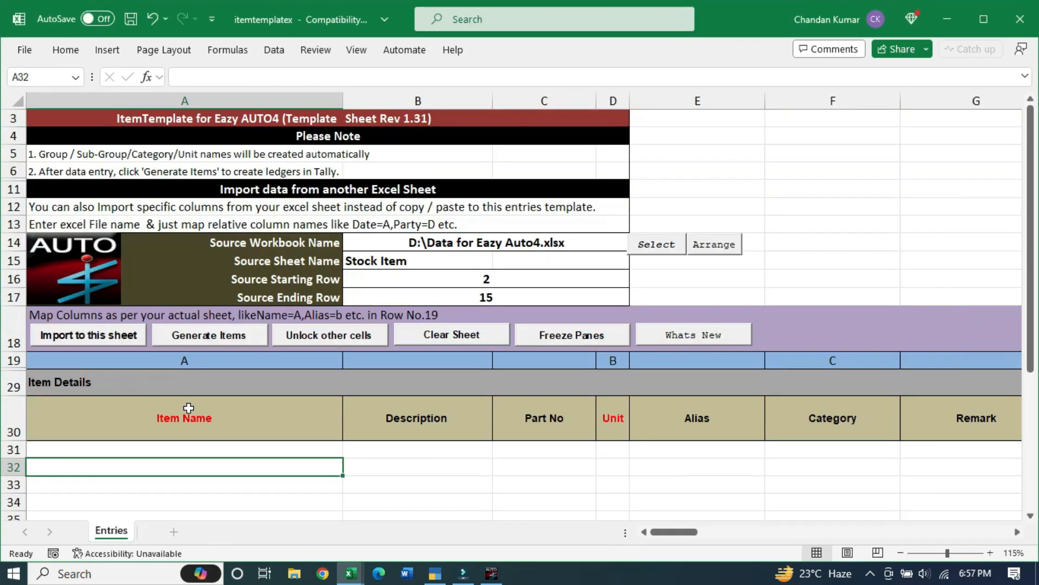
{"action": "left_click", "coordinate": [188, 453]}
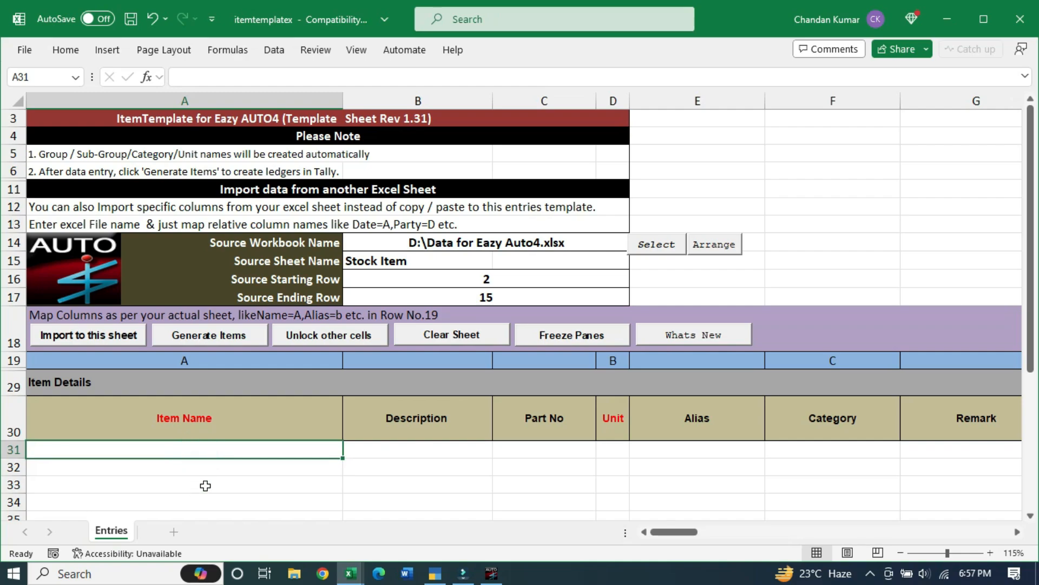
{"action": "key", "text": "alt+Tab"}
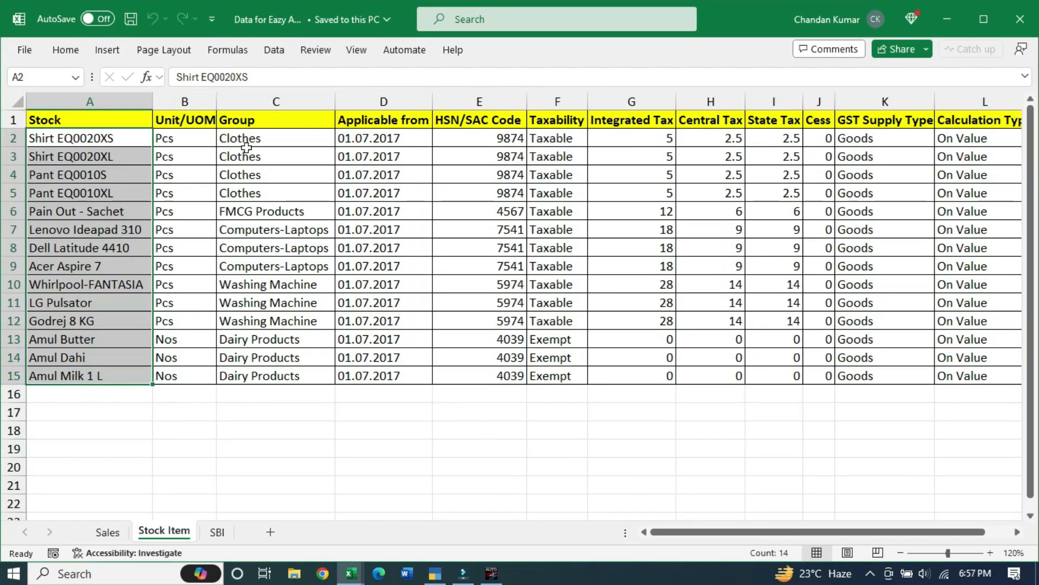
{"action": "left_click_drag", "start_coordinate": [183, 112], "coordinate": [187, 321]}
{"action": "left_click", "coordinate": [255, 102]}
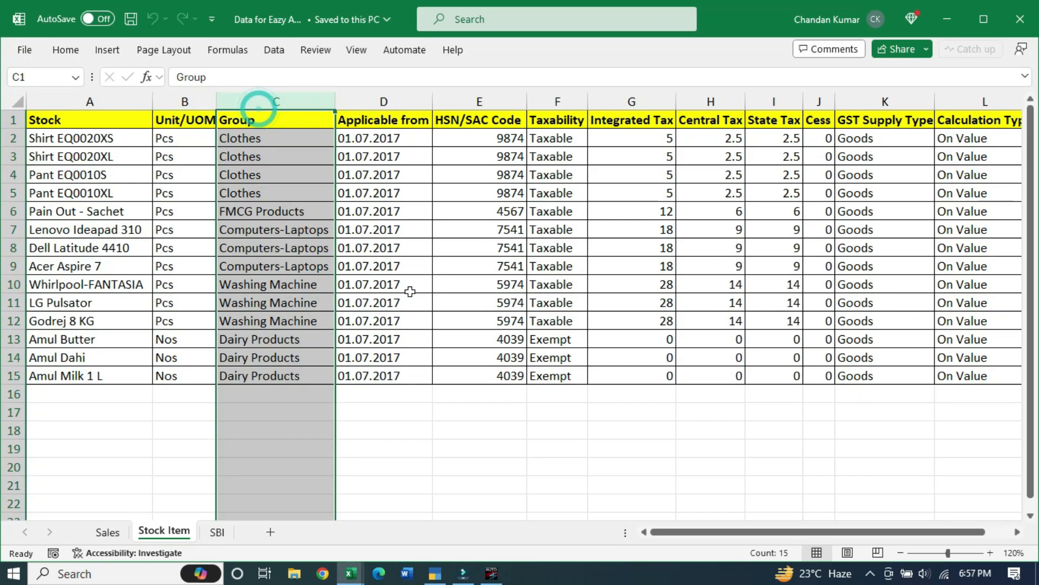
{"action": "left_click", "coordinate": [411, 268]}
{"action": "key", "text": "alt+Tab"}
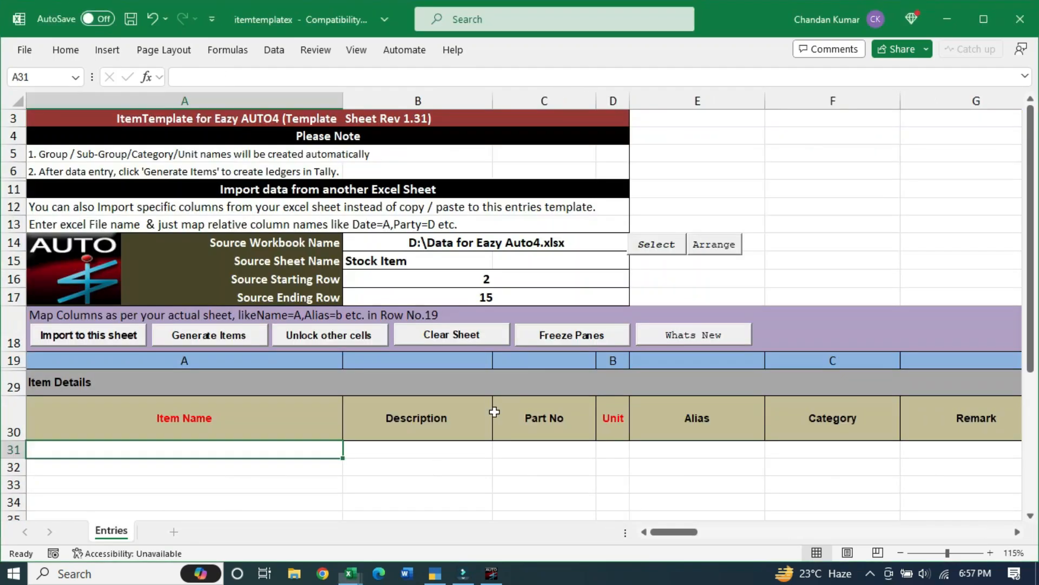
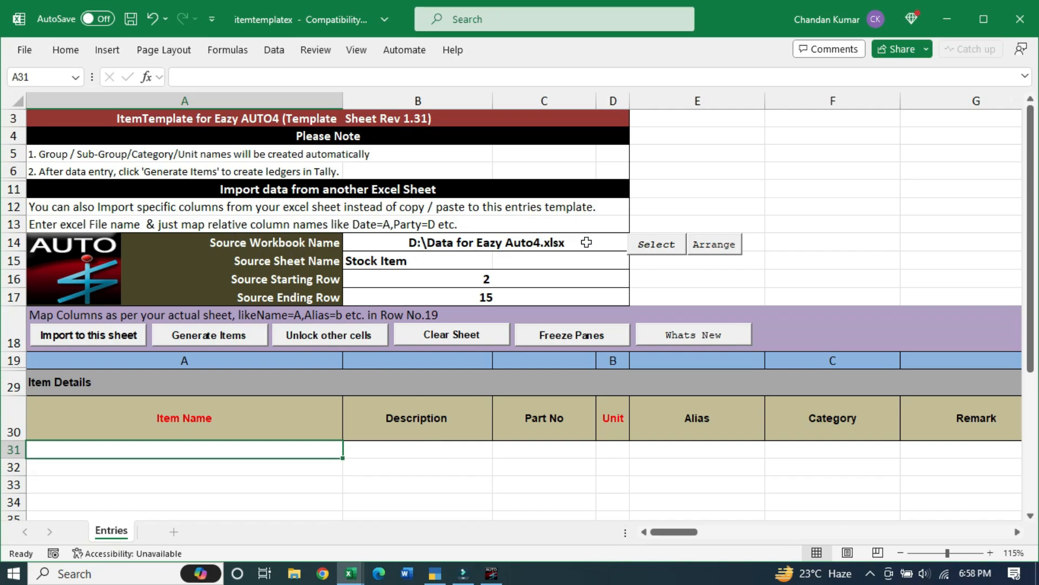
Select the Data for Eazy Auto4 workbook on drive D as the source workbook
{"action": "left_click", "coordinate": [651, 252]}
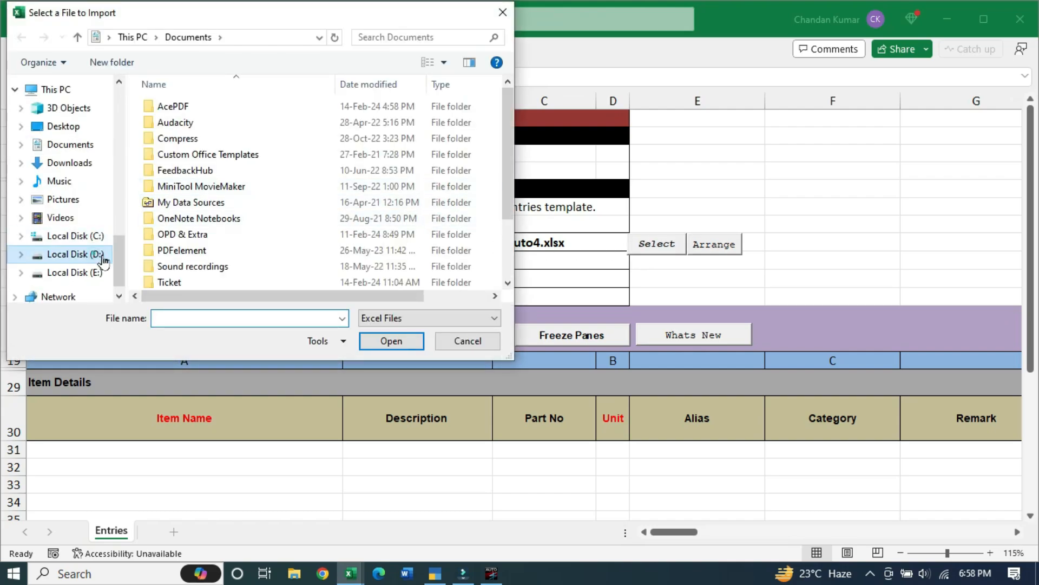
{"action": "left_click", "coordinate": [93, 254]}
{"action": "left_click", "coordinate": [225, 250]}
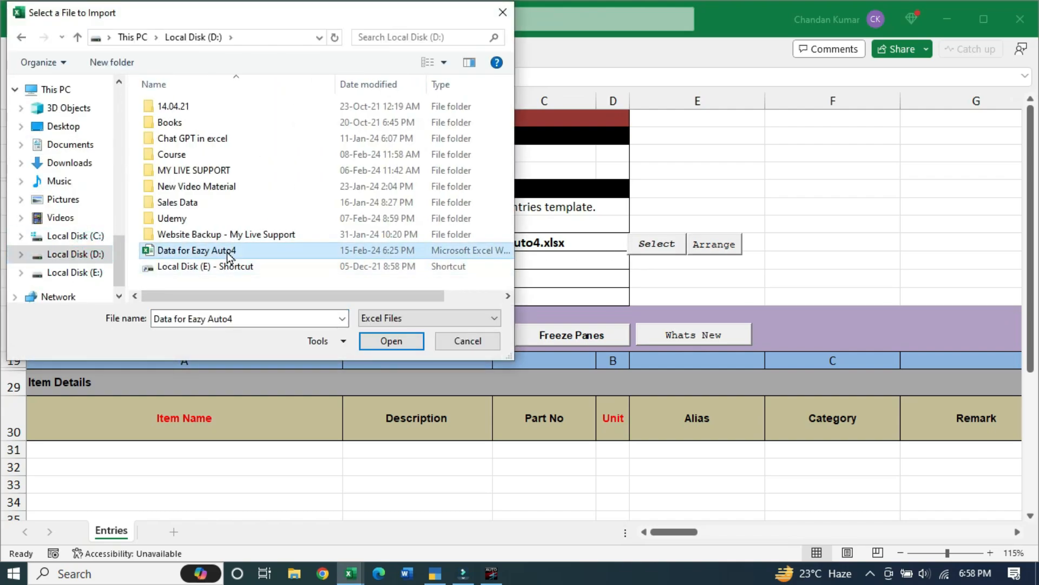
{"action": "left_click", "coordinate": [391, 341]}
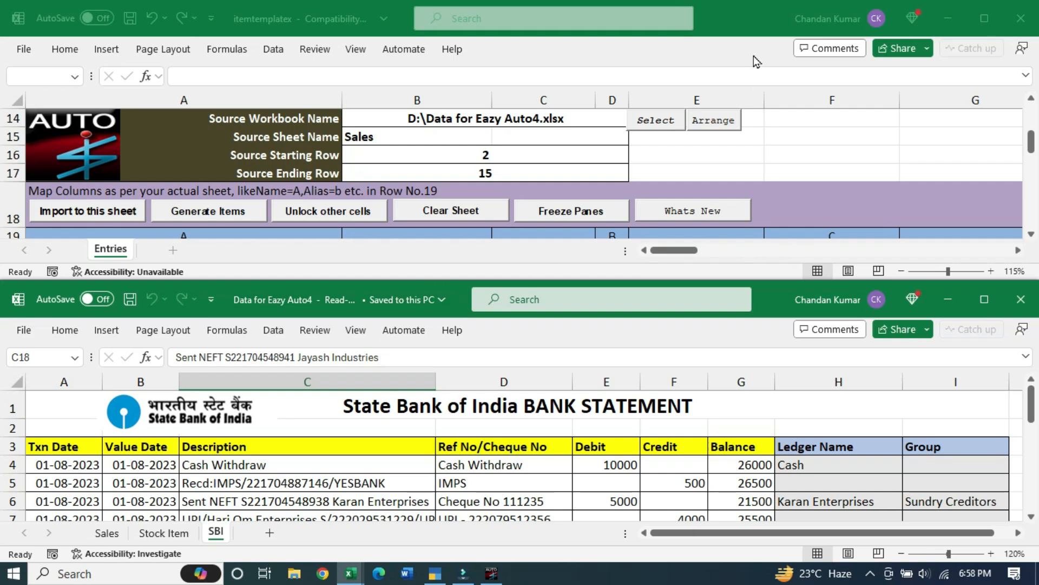
Enlarge the template window and change the Source Sheet Name from Sales to Stock Item
{"action": "left_click", "coordinate": [745, 19]}
{"action": "left_click_drag", "start_coordinate": [761, 281], "coordinate": [759, 394]}
{"action": "scroll", "coordinate": [710, 190], "scroll_direction": "up", "scroll_amount": 1}
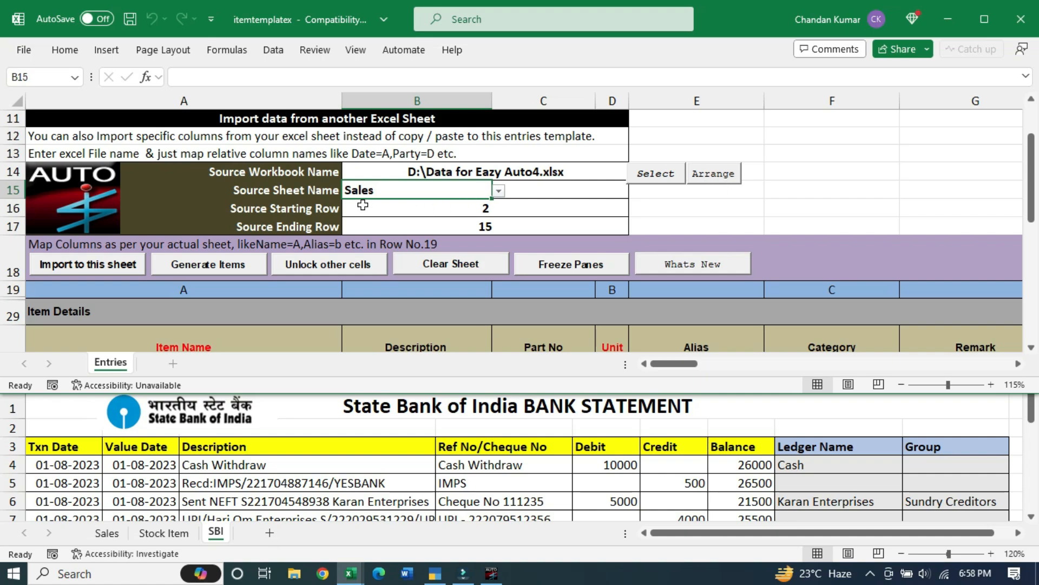
{"action": "left_click", "coordinate": [499, 193]}
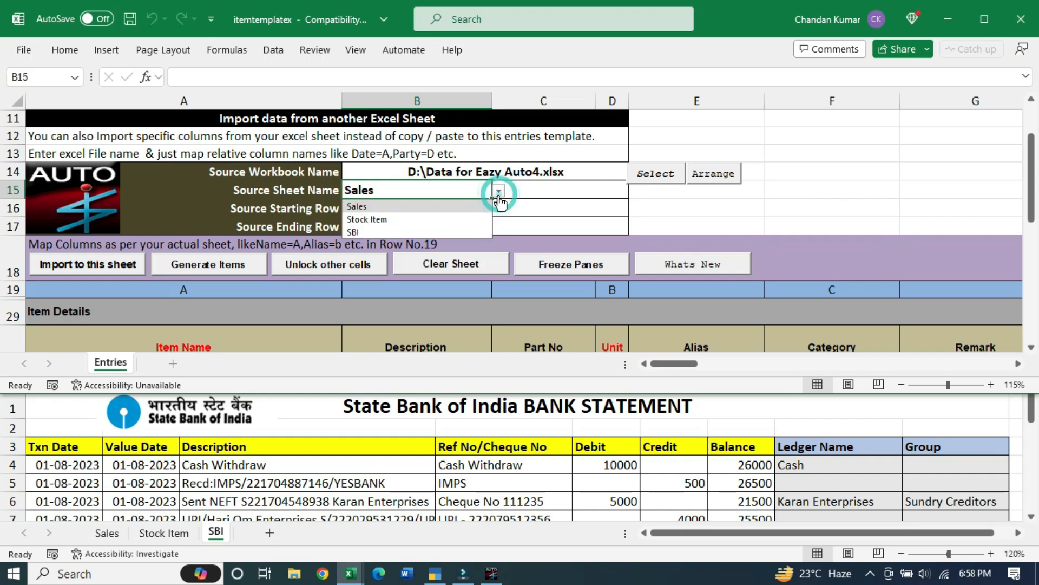
{"action": "left_click", "coordinate": [417, 224]}
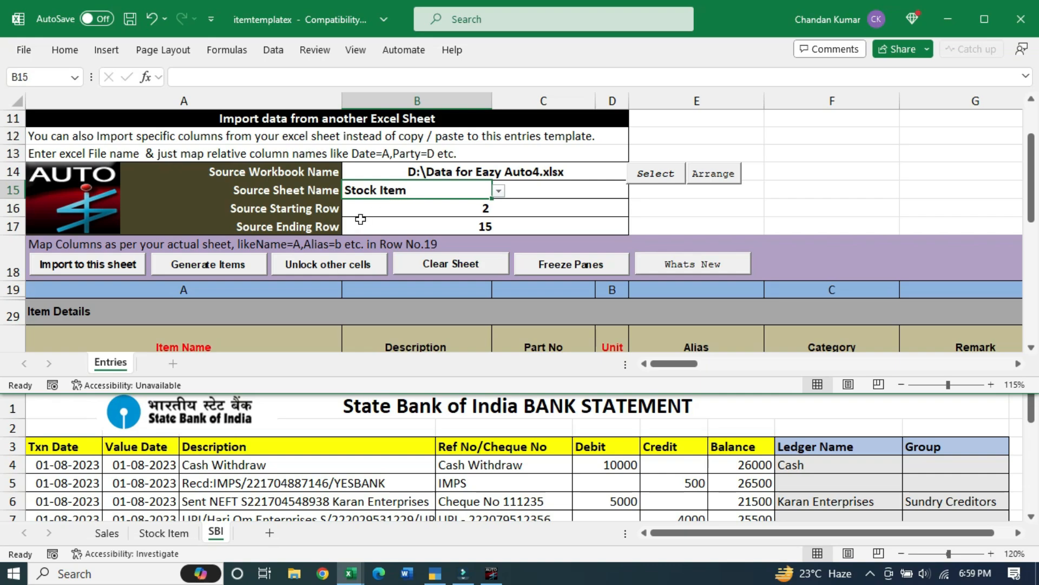
Show the source's Stock Item sheet and check that the starting row 2 holds Shirt EQ0020XS
{"action": "left_click", "coordinate": [149, 534]}
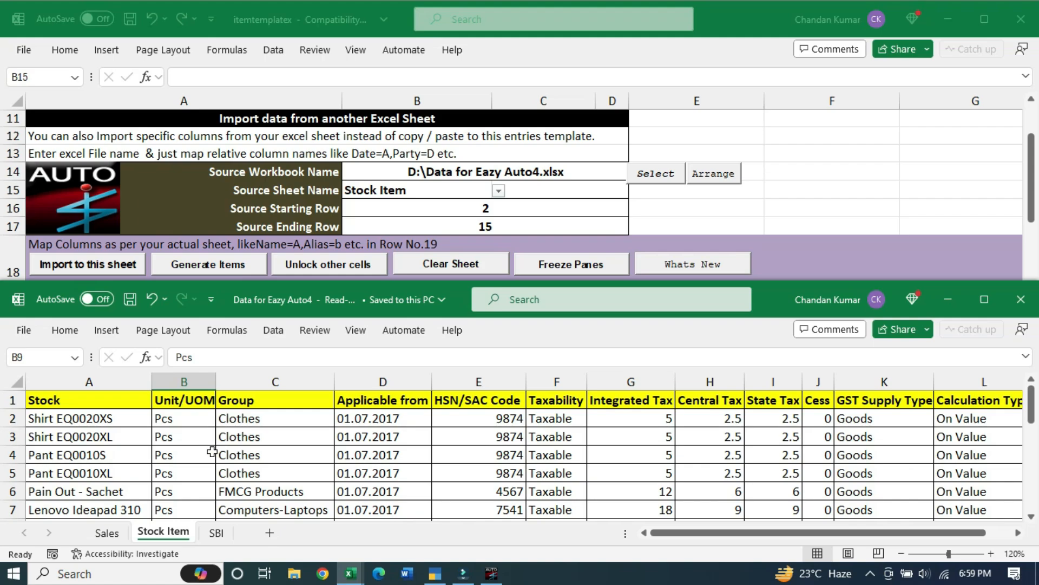
{"action": "left_click", "coordinate": [742, 14]}
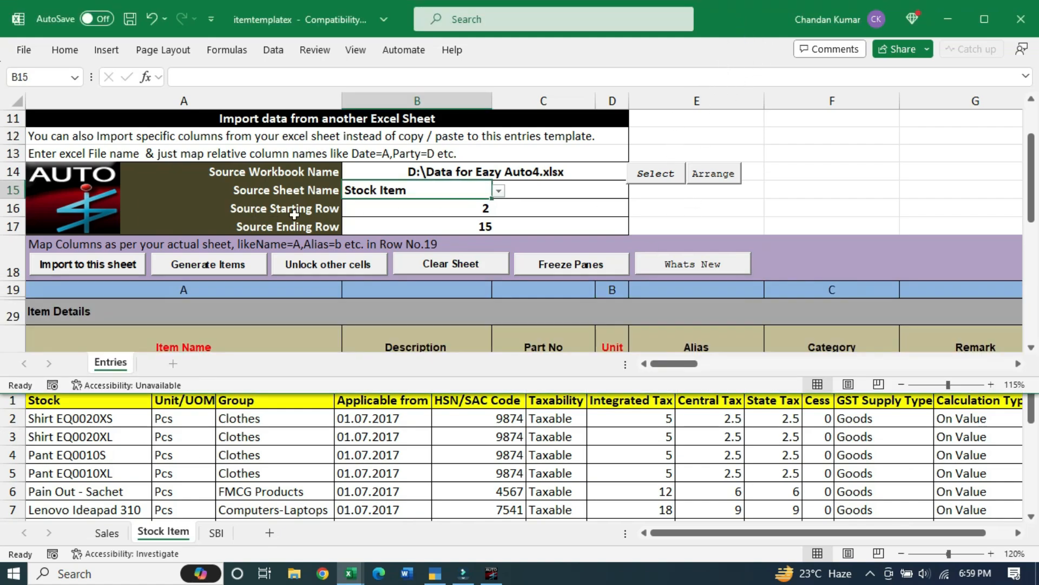
{"action": "left_click", "coordinate": [422, 226]}
{"action": "left_click", "coordinate": [441, 208]}
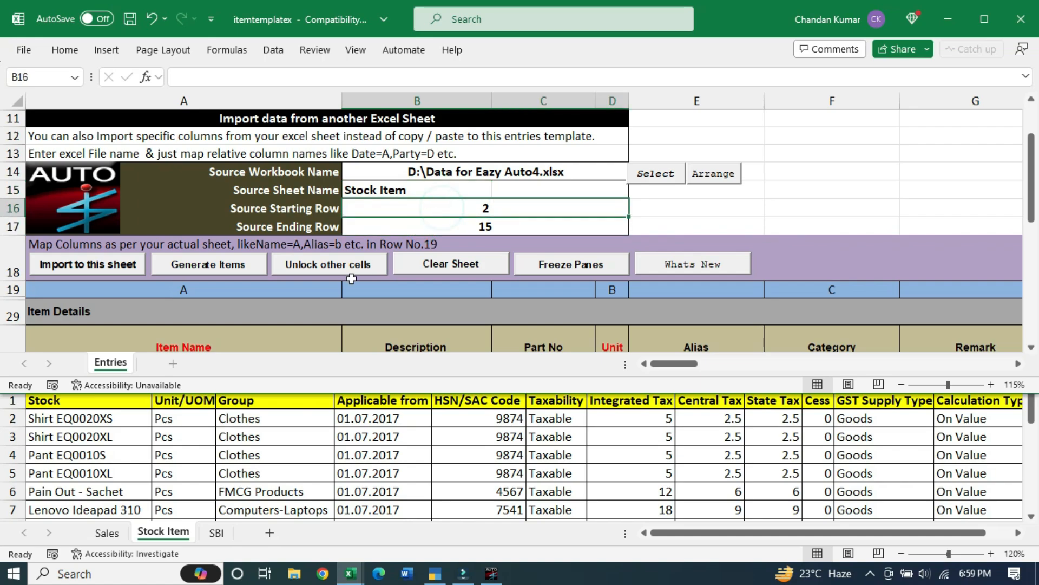
{"action": "left_click", "coordinate": [190, 425]}
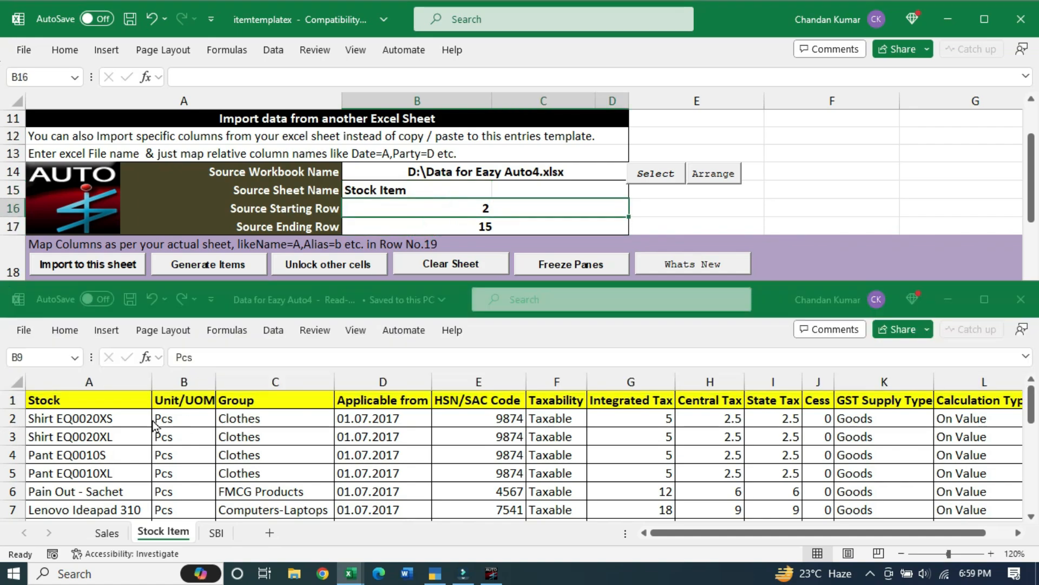
{"action": "left_click", "coordinate": [54, 418]}
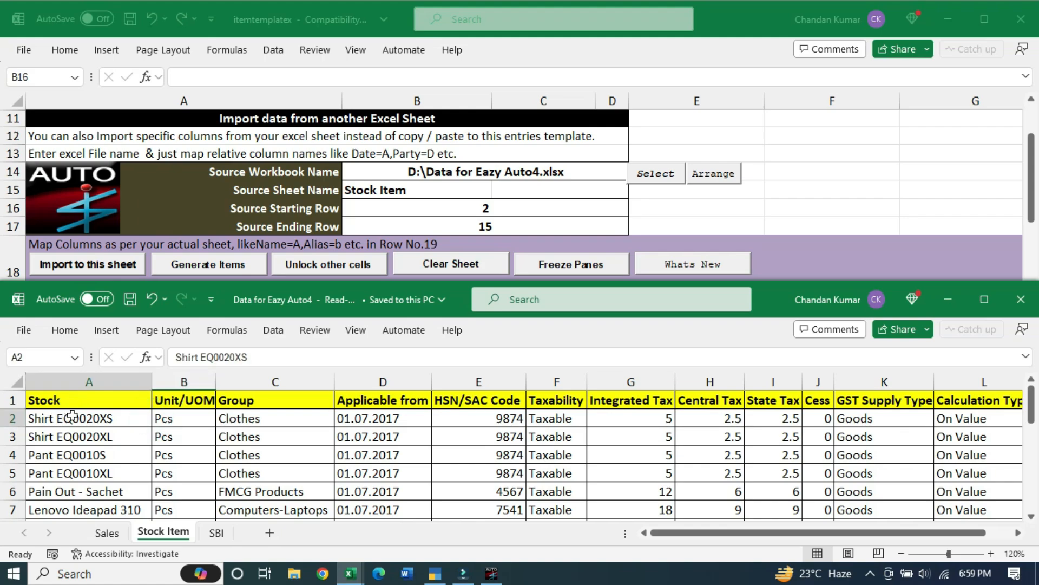
{"action": "left_click", "coordinate": [7, 418]}
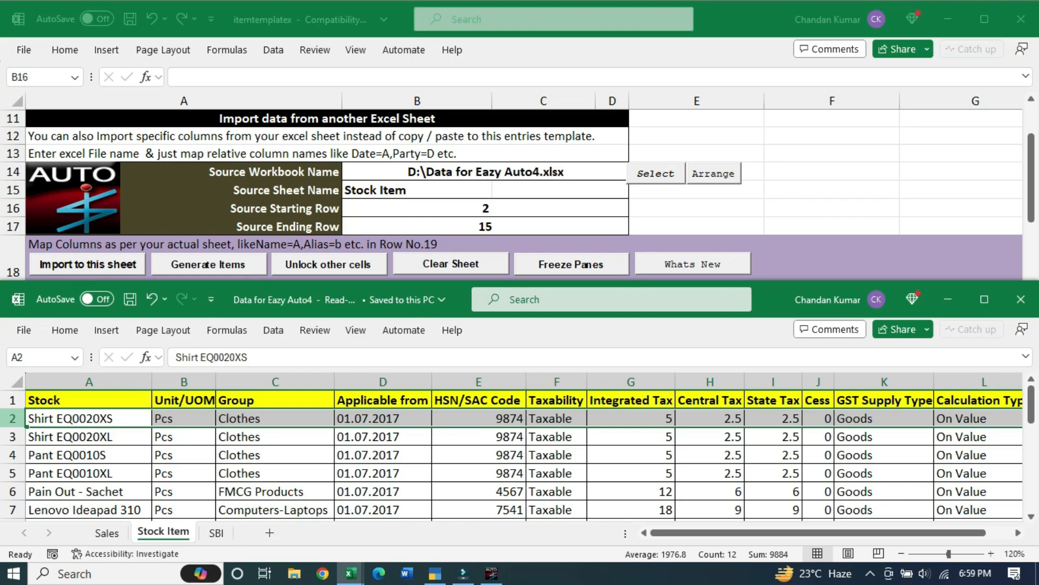
{"action": "left_click", "coordinate": [60, 418]}
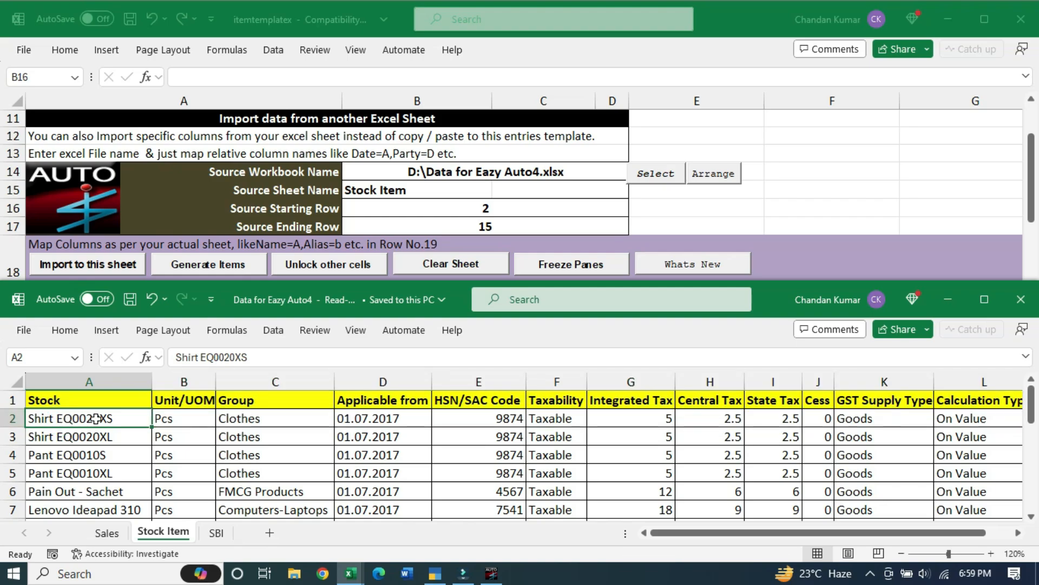
{"action": "left_click_drag", "start_coordinate": [96, 419], "coordinate": [108, 506]}
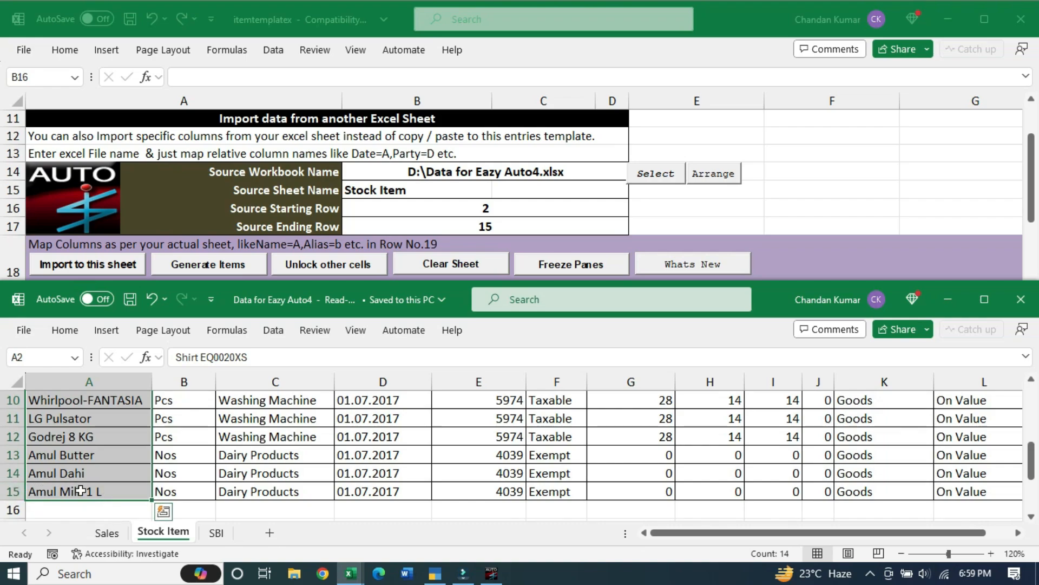
Check the ending row 15 and the Clothes group, then resize the template to see the Item Name mapping
{"action": "left_click", "coordinate": [537, 211]}
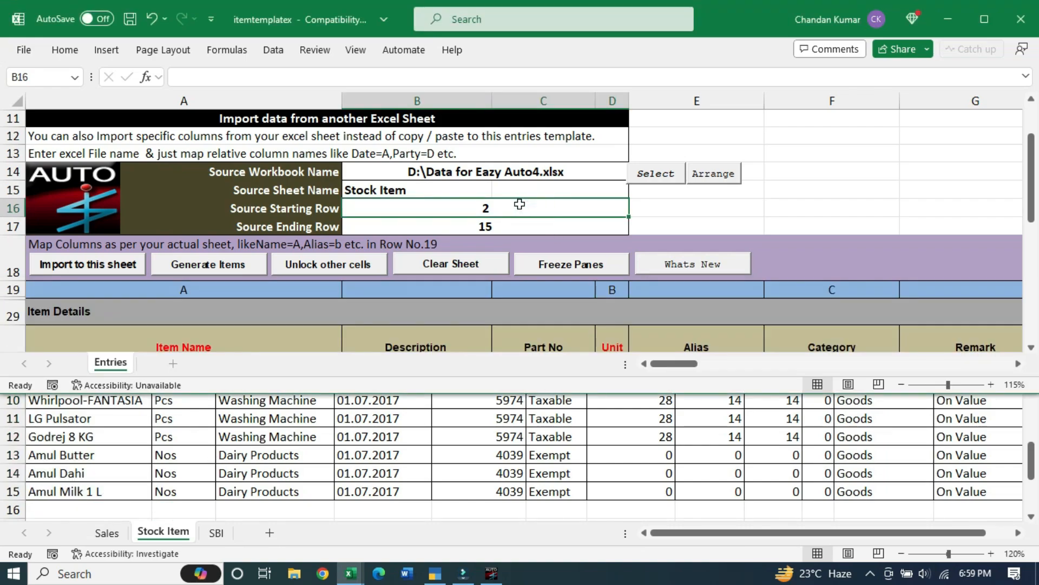
{"action": "left_click", "coordinate": [503, 226]}
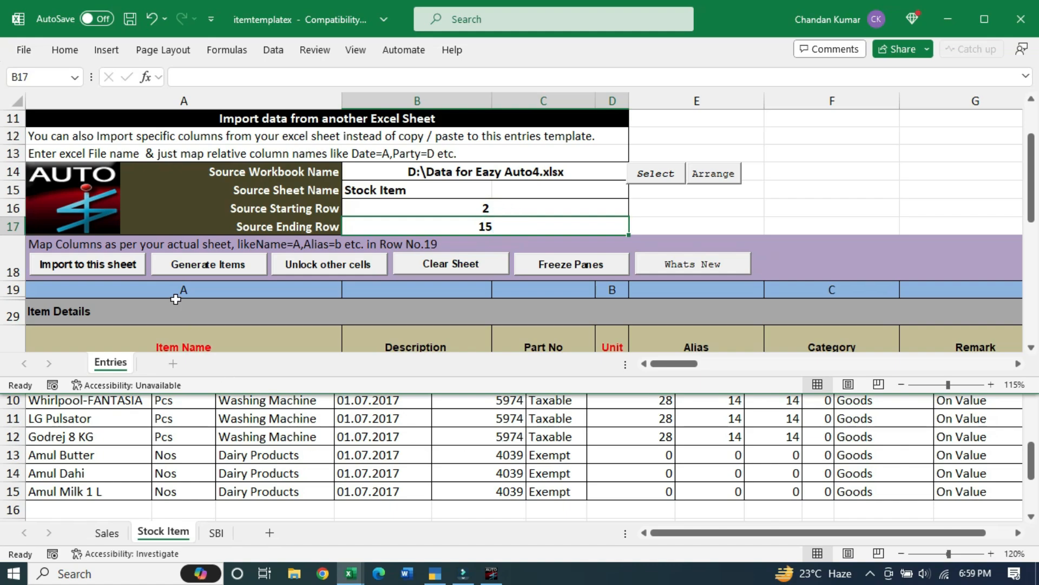
{"action": "left_click", "coordinate": [357, 457]}
{"action": "scroll", "coordinate": [357, 457], "scroll_direction": "up", "scroll_amount": 3}
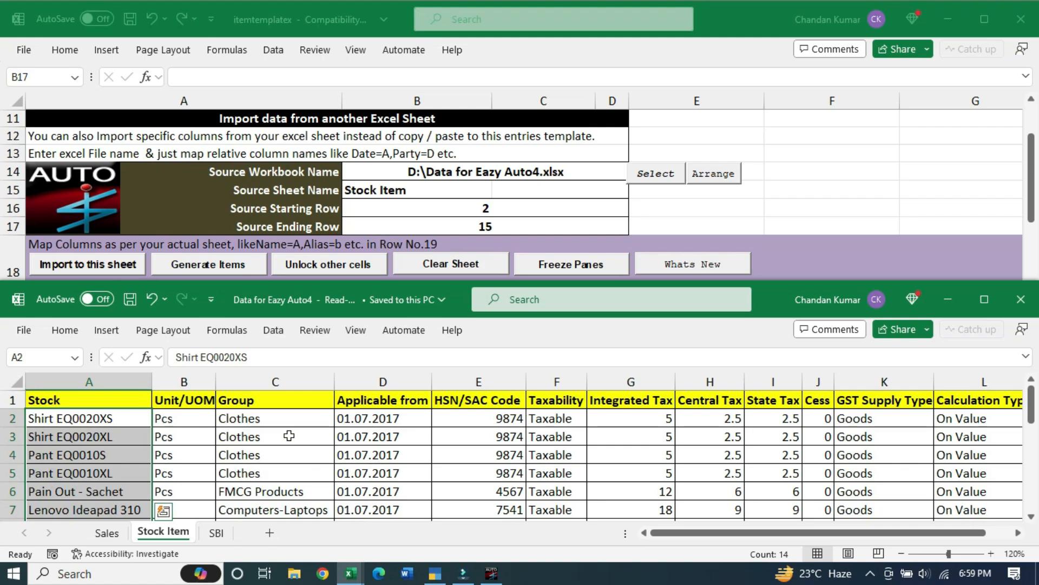
{"action": "left_click", "coordinate": [267, 414]}
{"action": "left_click", "coordinate": [733, 12]}
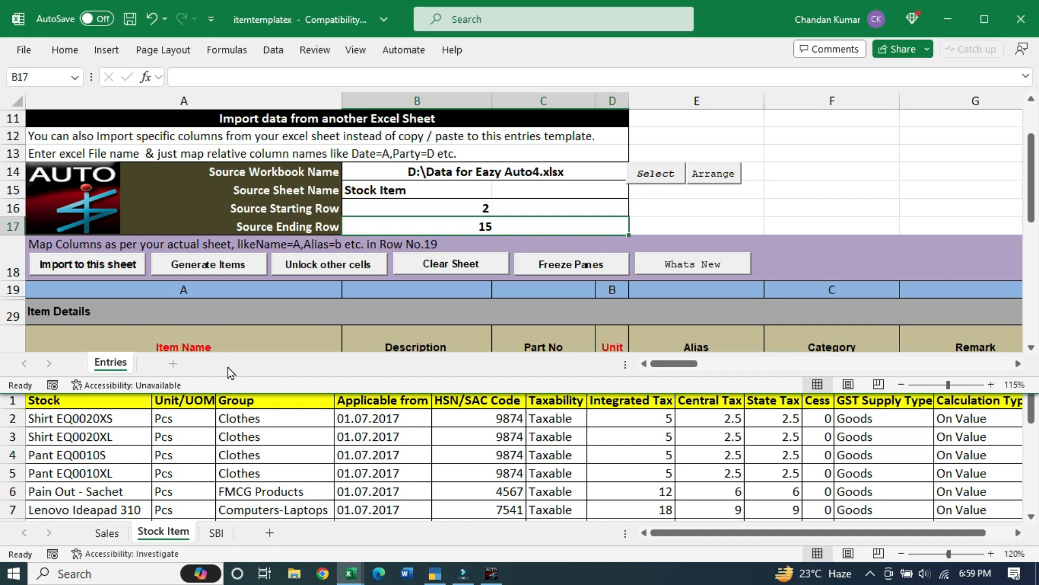
{"action": "left_click_drag", "start_coordinate": [244, 394], "coordinate": [248, 365]}
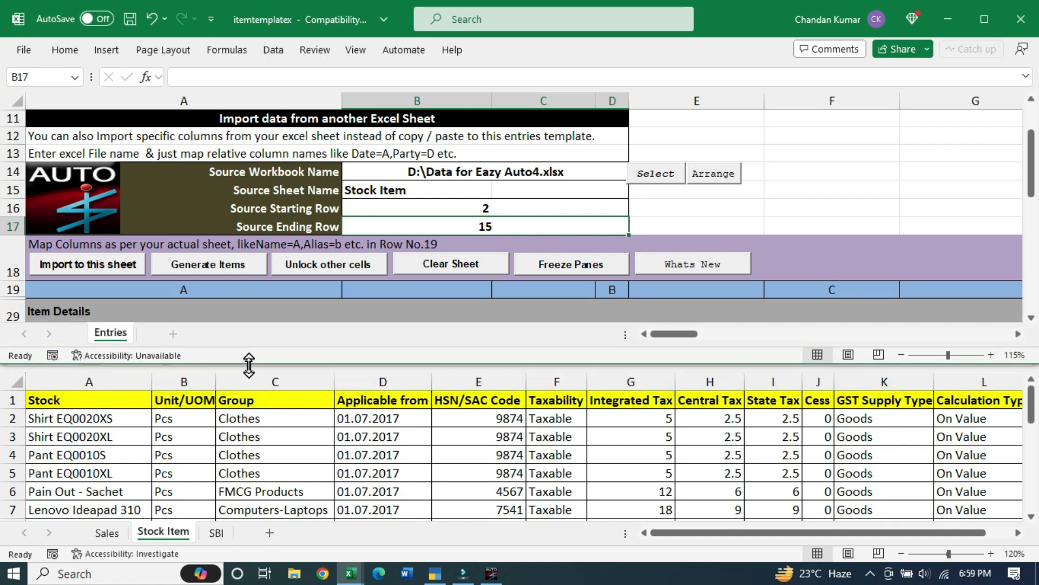
{"action": "left_click", "coordinate": [200, 294]}
{"action": "scroll", "coordinate": [222, 301], "scroll_direction": "down", "scroll_amount": 1}
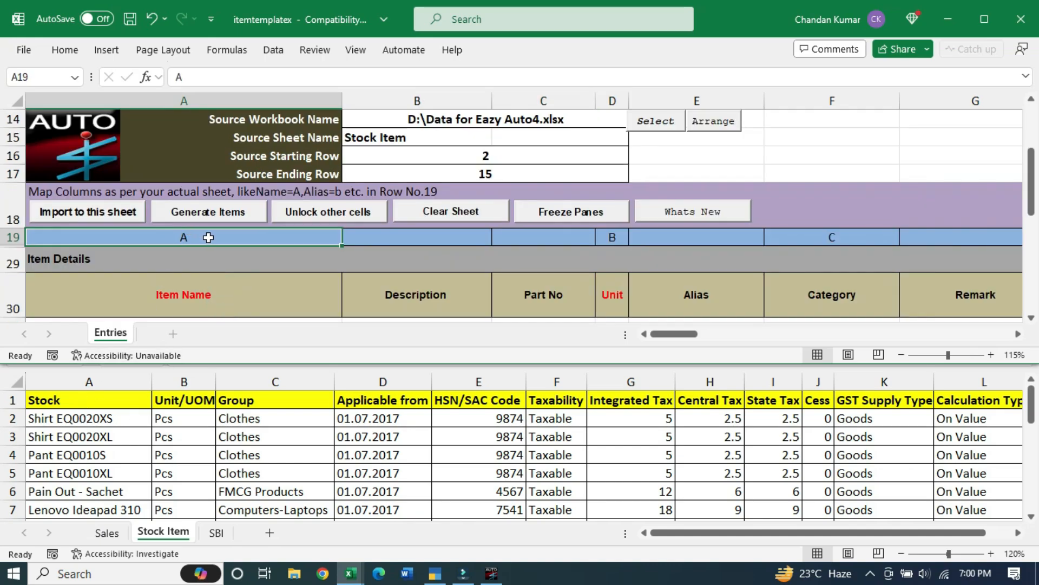
Review the Unit mapping, then scroll right to the GST Details HSN/SAC Description mapping of column A
{"action": "left_click", "coordinate": [618, 238]}
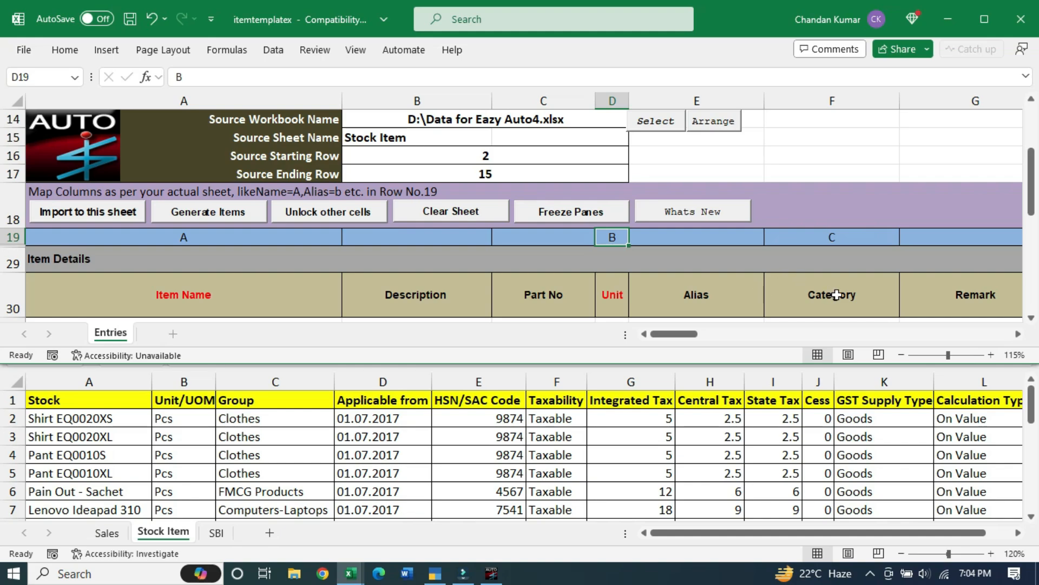
{"action": "left_click", "coordinate": [290, 381]}
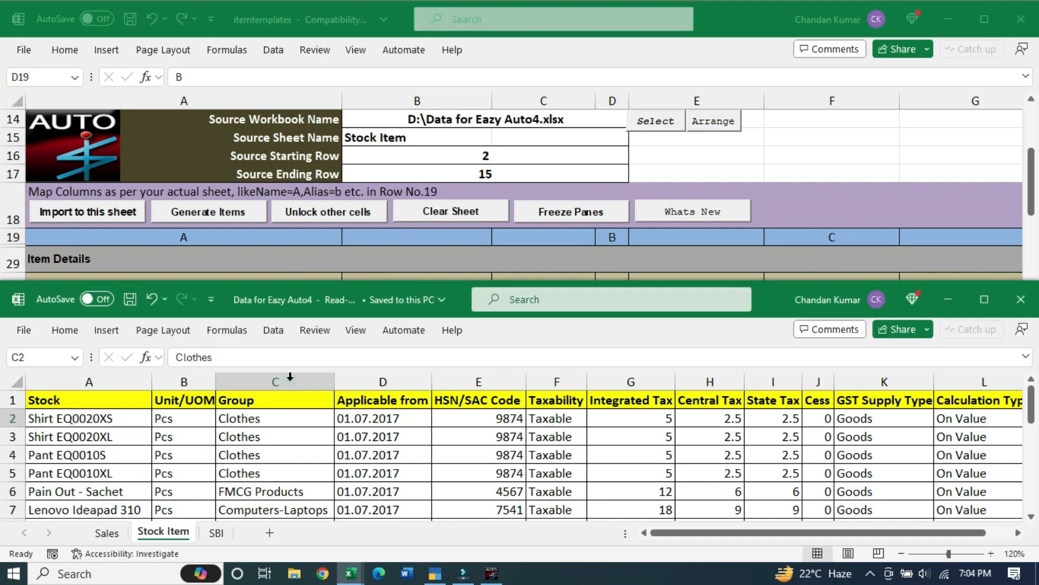
{"action": "left_click", "coordinate": [816, 222]}
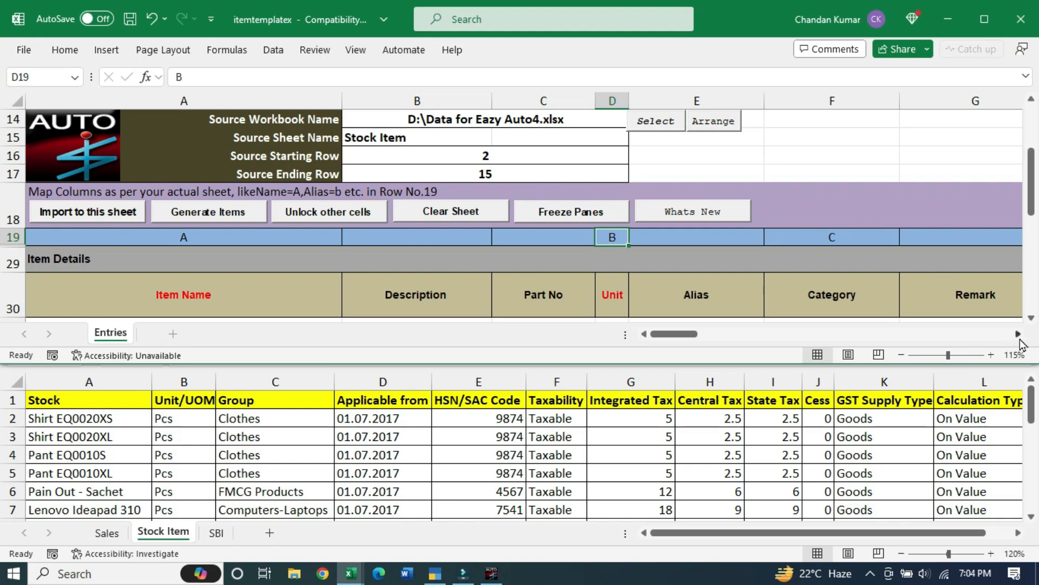
{"action": "left_click_drag", "start_coordinate": [1018, 335], "coordinate": [1018, 334]}
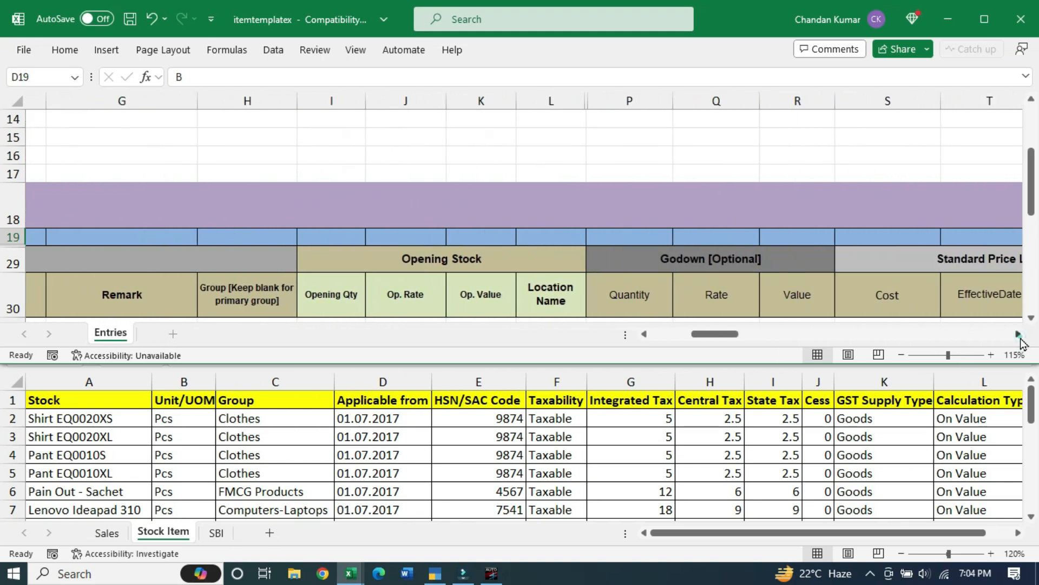
{"action": "left_click", "coordinate": [1018, 335]}
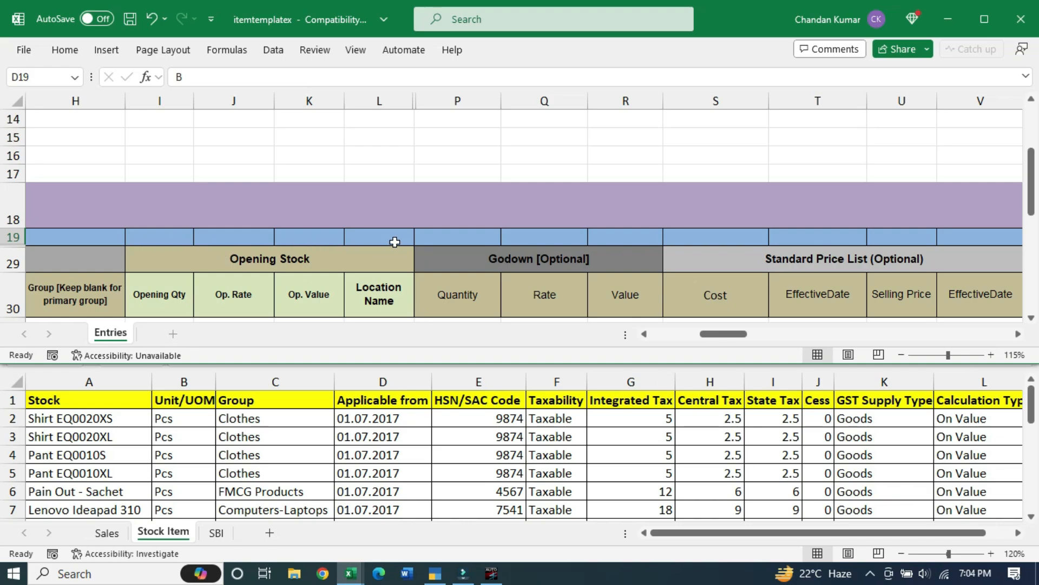
{"action": "left_click", "coordinate": [1018, 334]}
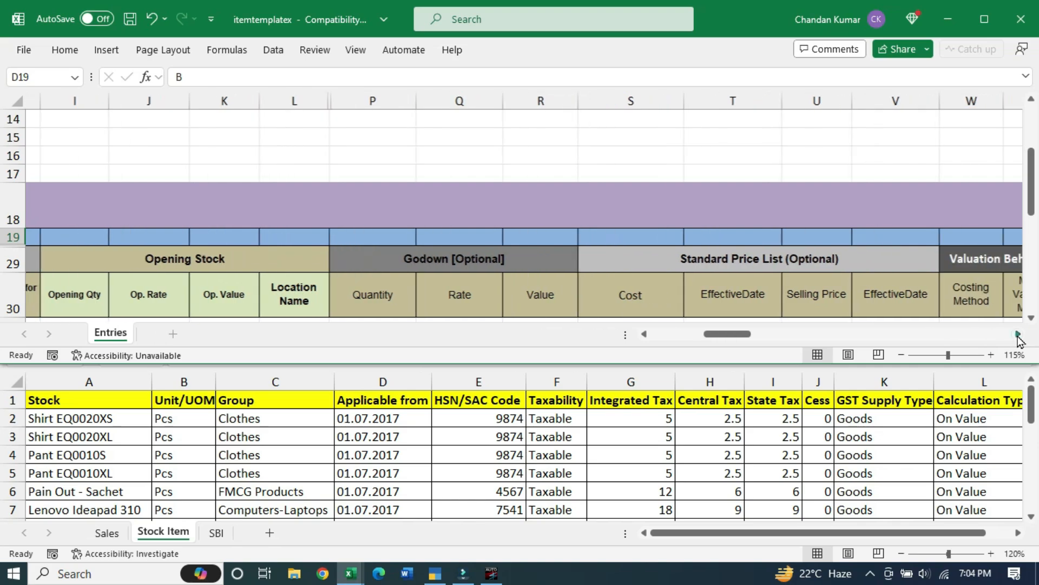
{"action": "left_click", "coordinate": [1018, 334]}
{"action": "left_click", "coordinate": [1017, 334]}
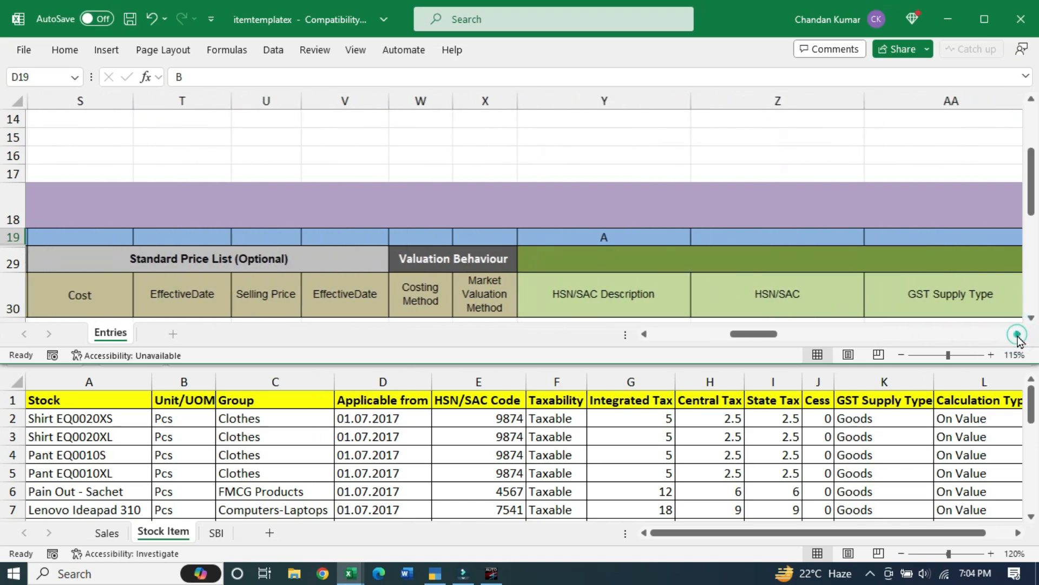
{"action": "left_click", "coordinate": [1018, 334]}
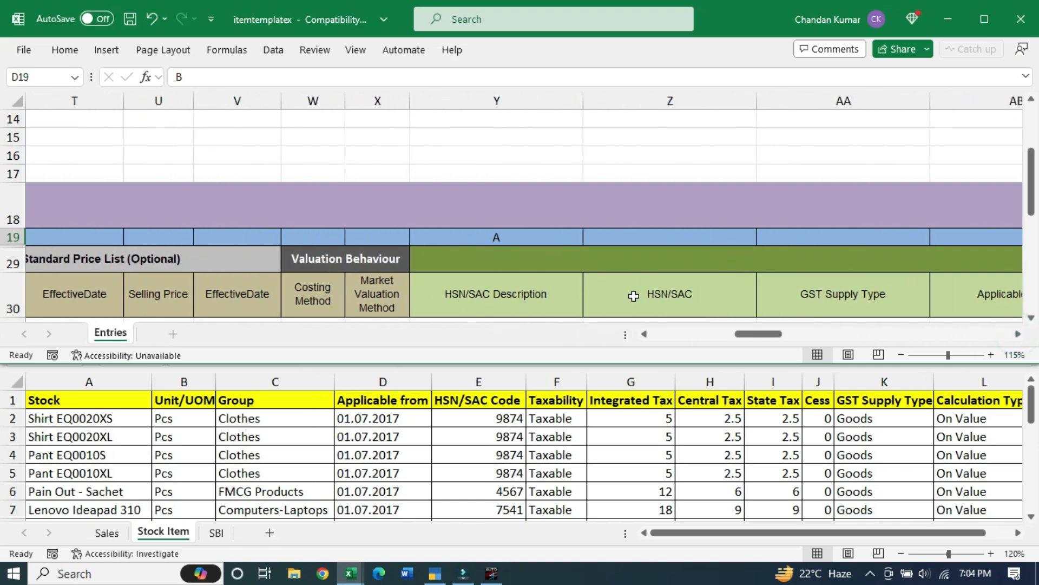
{"action": "left_click", "coordinate": [1018, 334]}
{"action": "left_click", "coordinate": [1017, 334]}
{"action": "left_click", "coordinate": [1017, 334]}
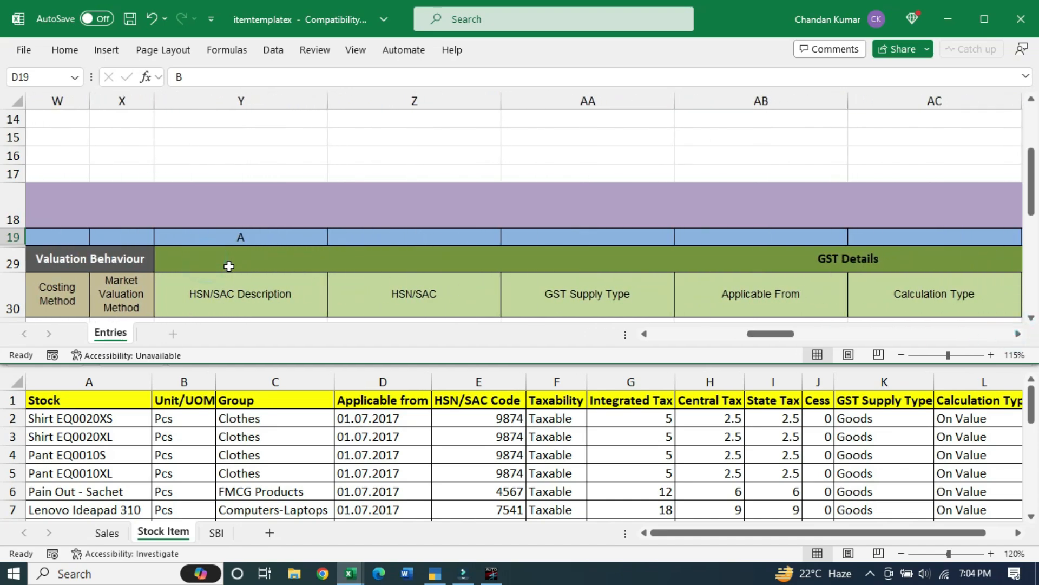
{"action": "left_click", "coordinate": [232, 238]}
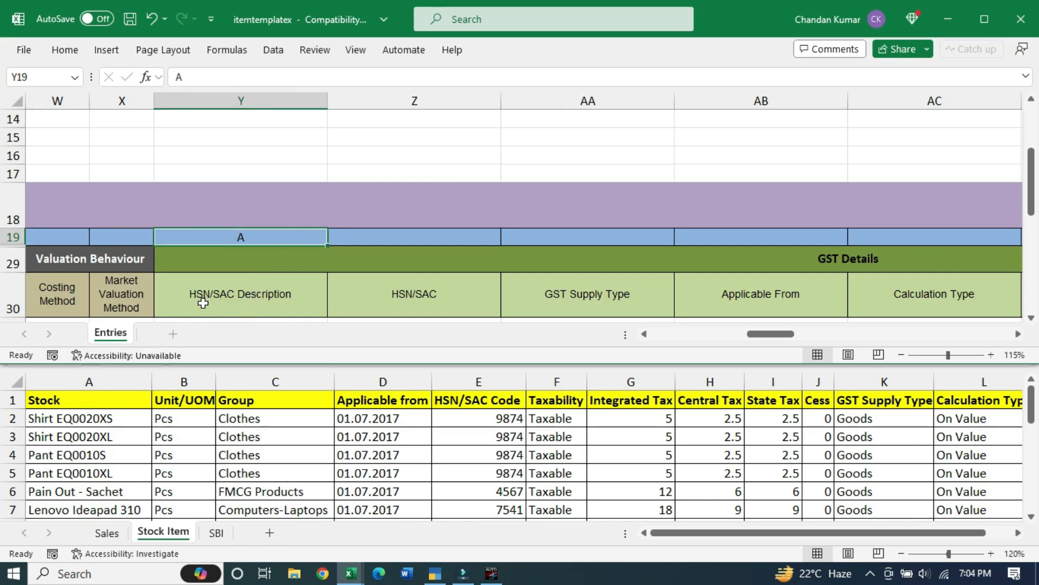
Map HSN/SAC to column E, Supply Type to K, Applicable From to D and Calculation Type to L
{"action": "left_click", "coordinate": [379, 238]}
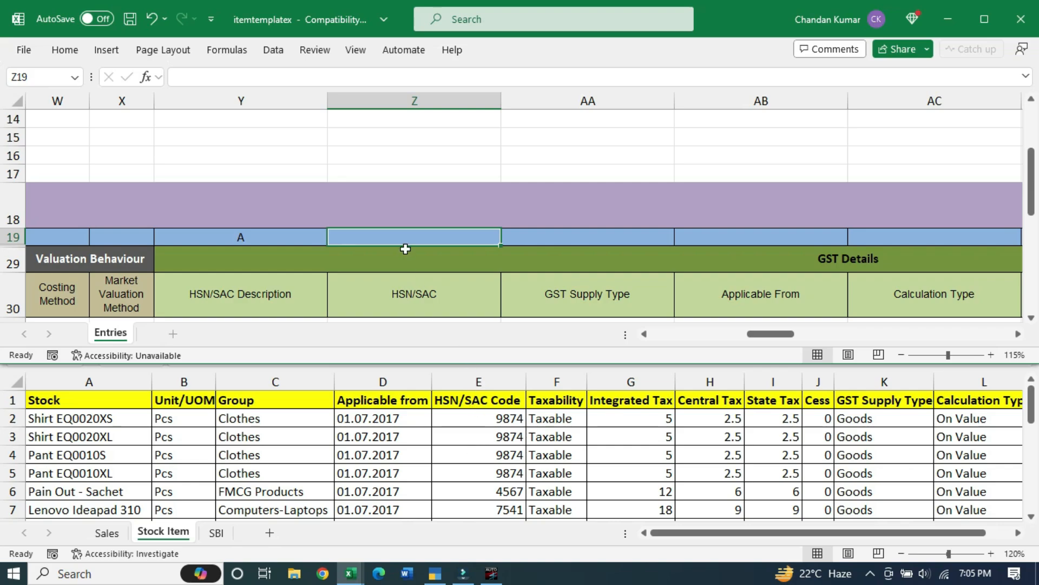
{"action": "type", "text": "E"}
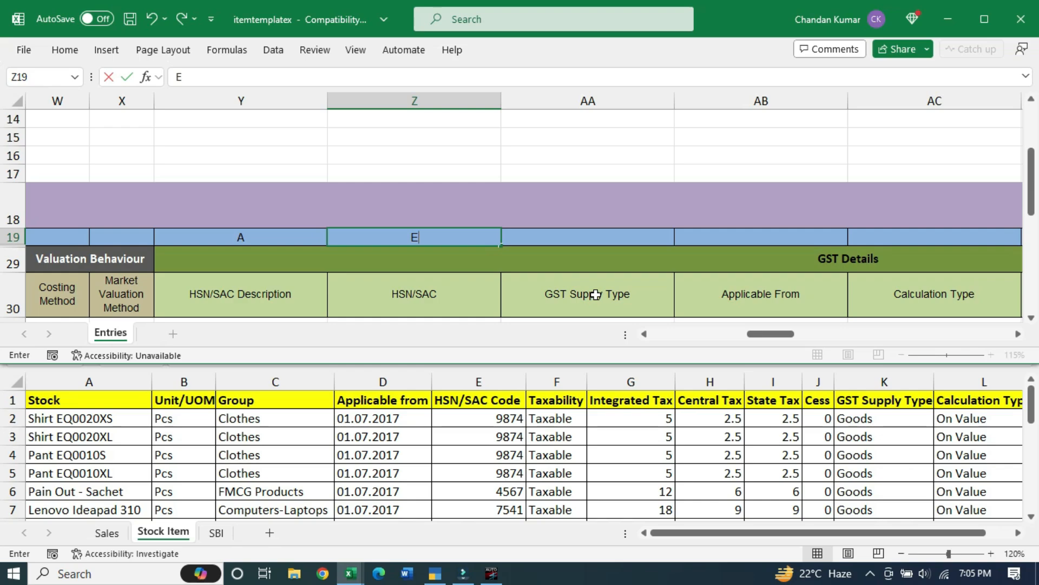
{"action": "left_click", "coordinate": [878, 535]}
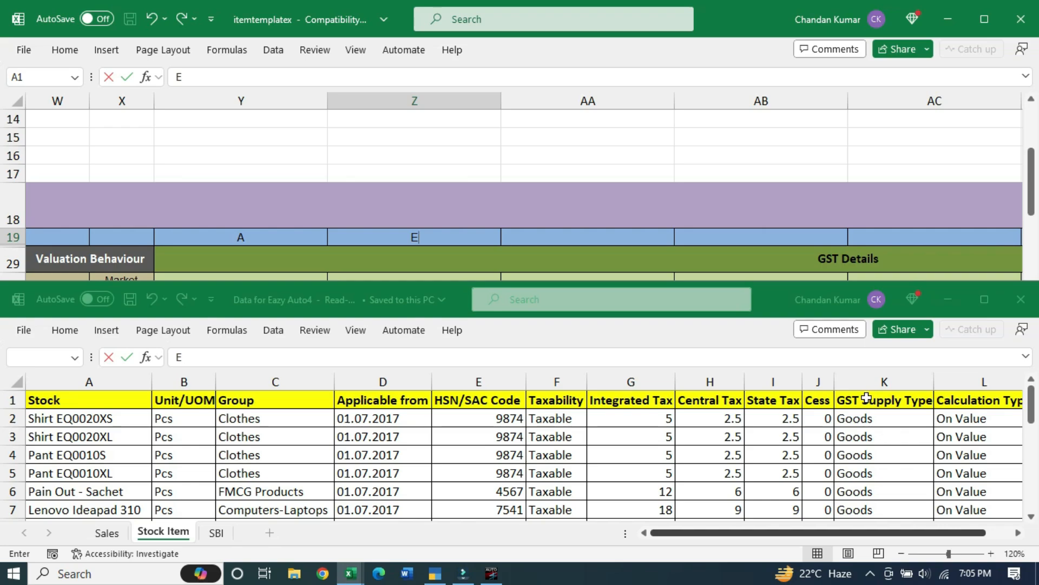
{"action": "left_click", "coordinate": [572, 231]}
{"action": "type", "text": "K"}
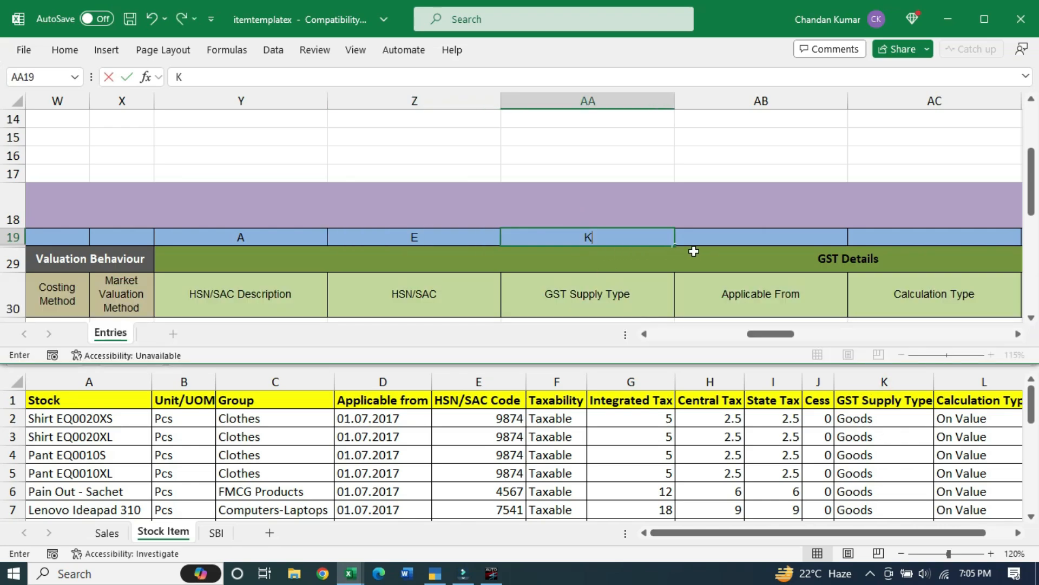
{"action": "left_click", "coordinate": [739, 240]}
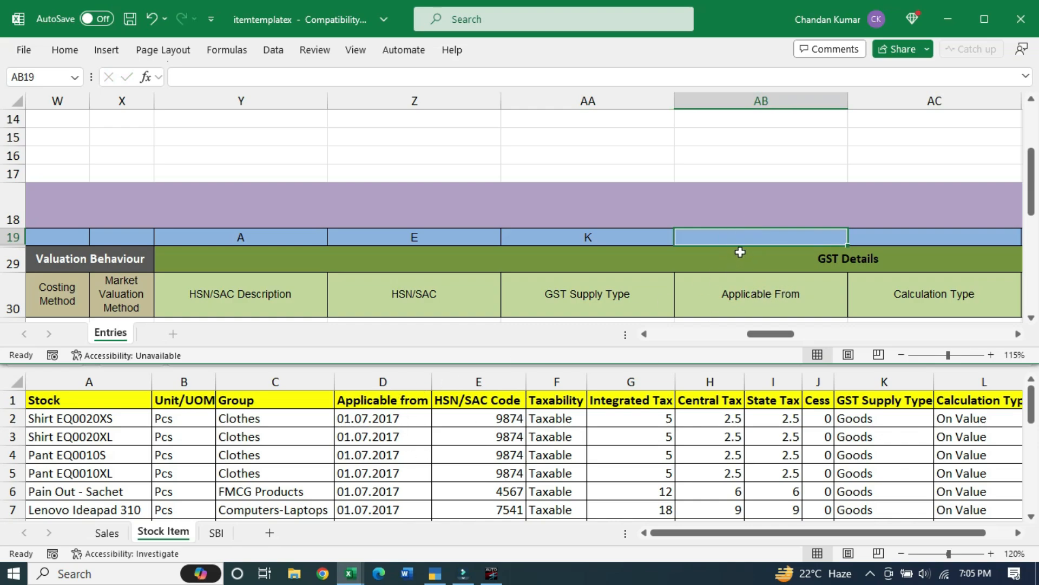
{"action": "type", "text": "D"}
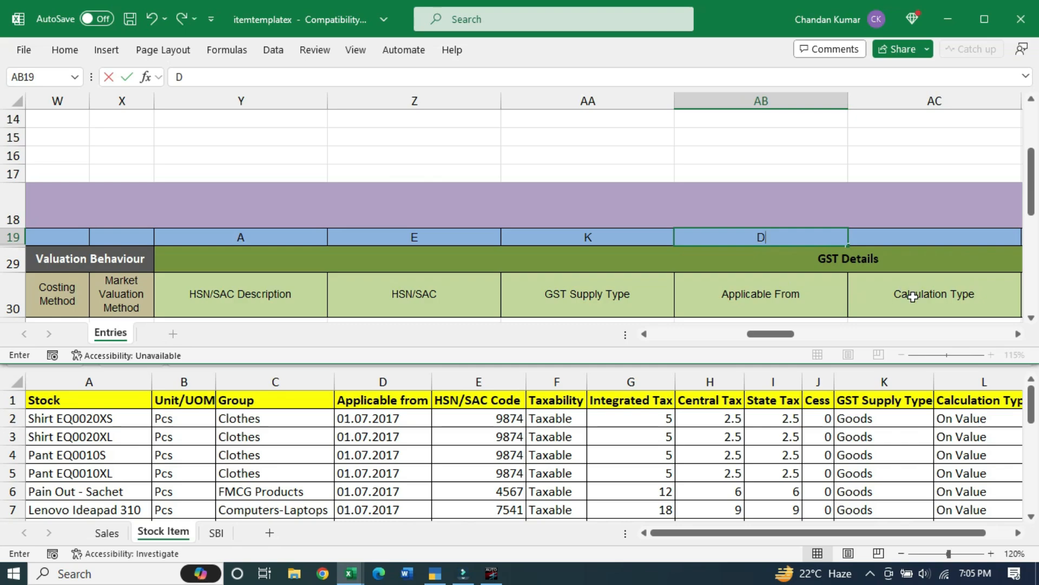
{"action": "left_click", "coordinate": [928, 243]}
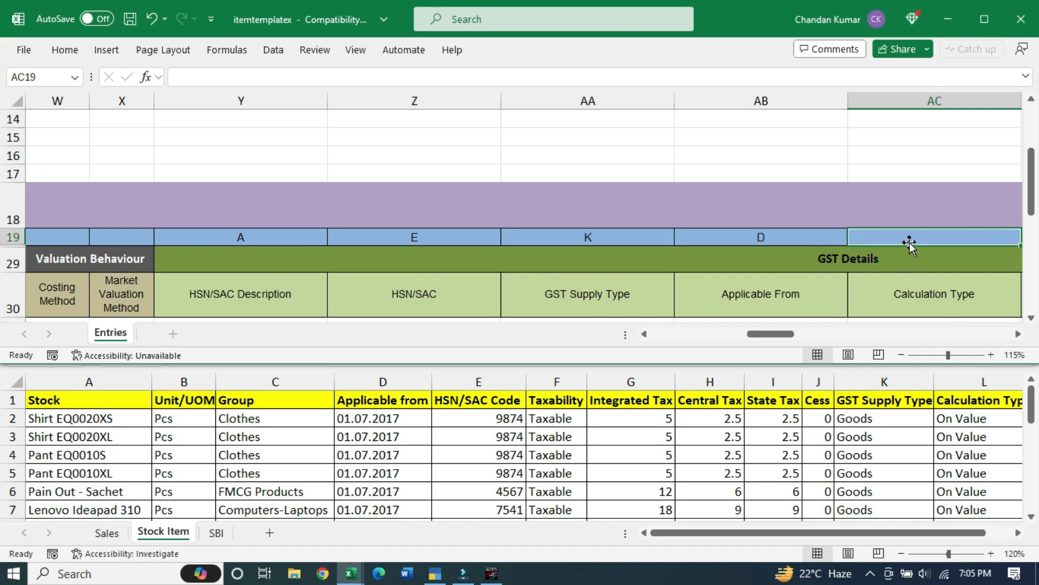
{"action": "type", "text": "L"}
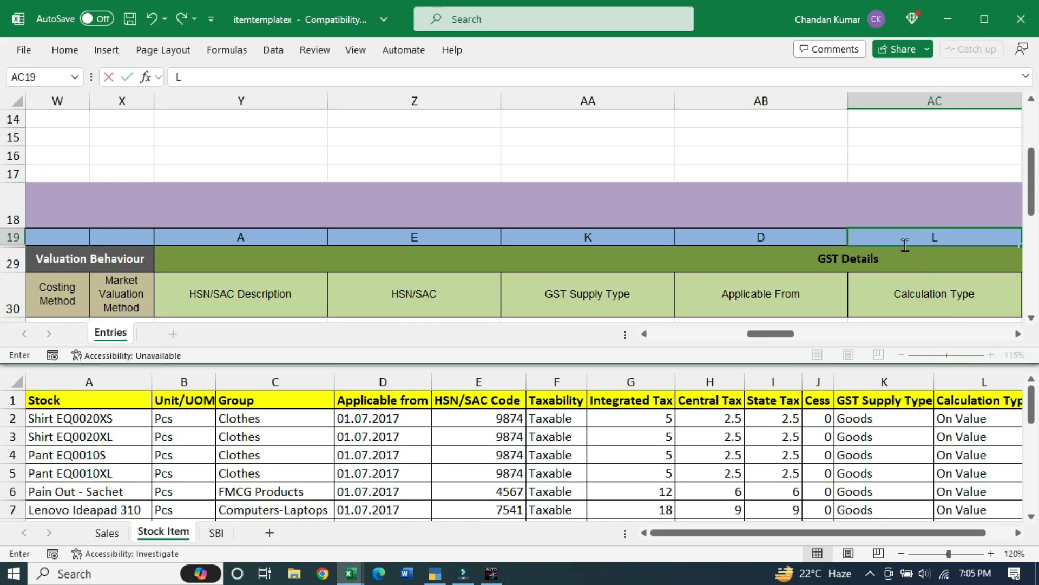
After checking the Stock Item sheet, map Taxability to column F and Integrated Tax Rate % to G
{"action": "left_click", "coordinate": [1018, 334]}
{"action": "left_click", "coordinate": [1018, 334]}
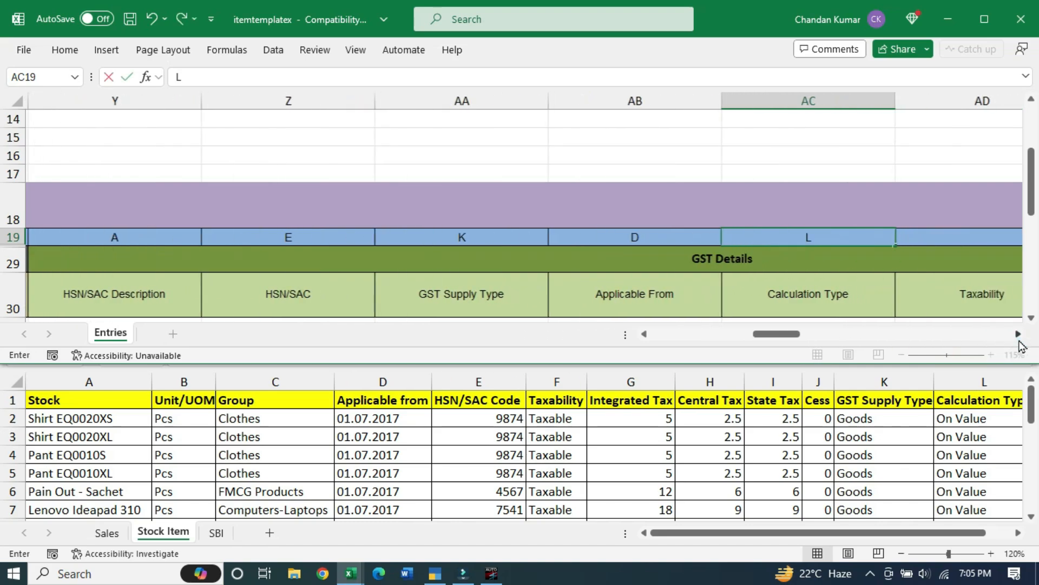
{"action": "left_click", "coordinate": [1018, 334]}
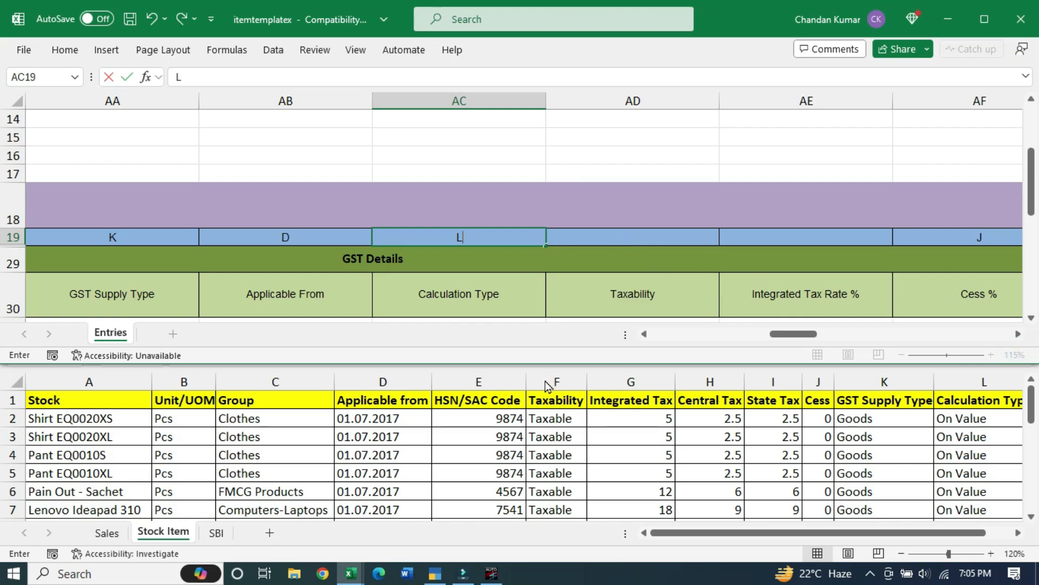
{"action": "left_click", "coordinate": [567, 383]}
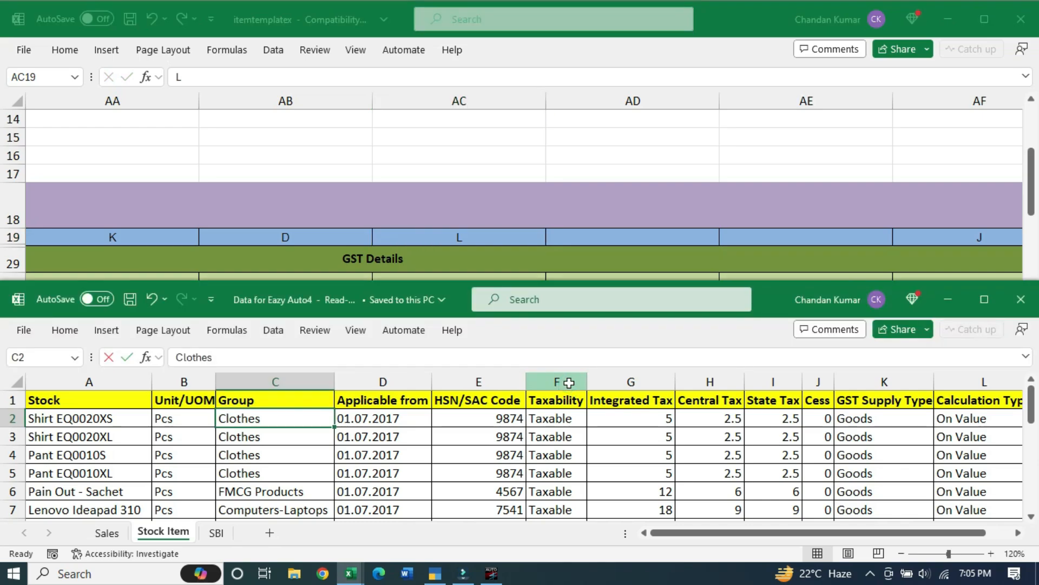
{"action": "left_click", "coordinate": [568, 382]}
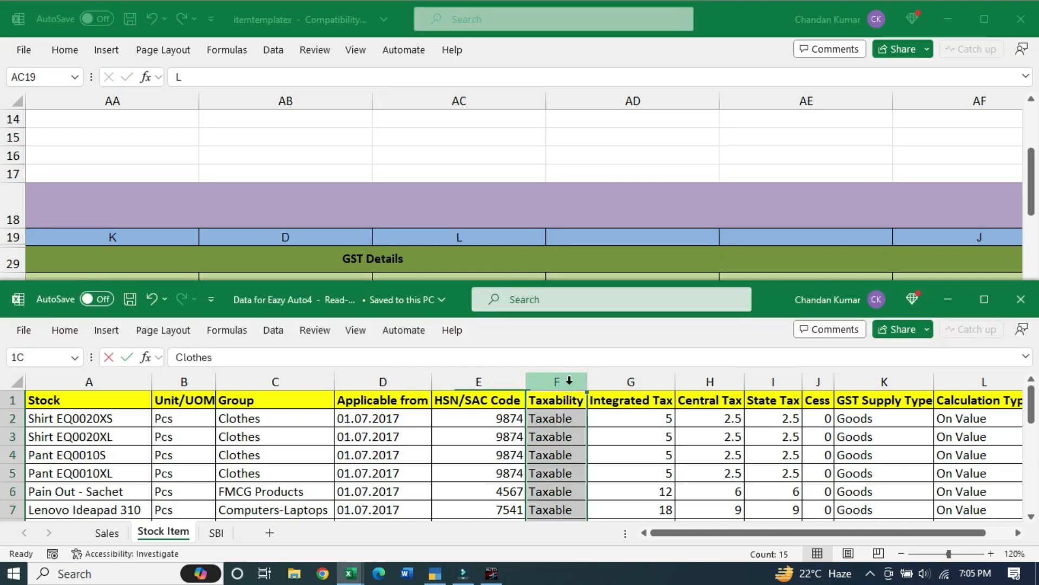
{"action": "left_click", "coordinate": [589, 243]}
{"action": "left_click", "coordinate": [590, 238]}
{"action": "type", "text": "F"}
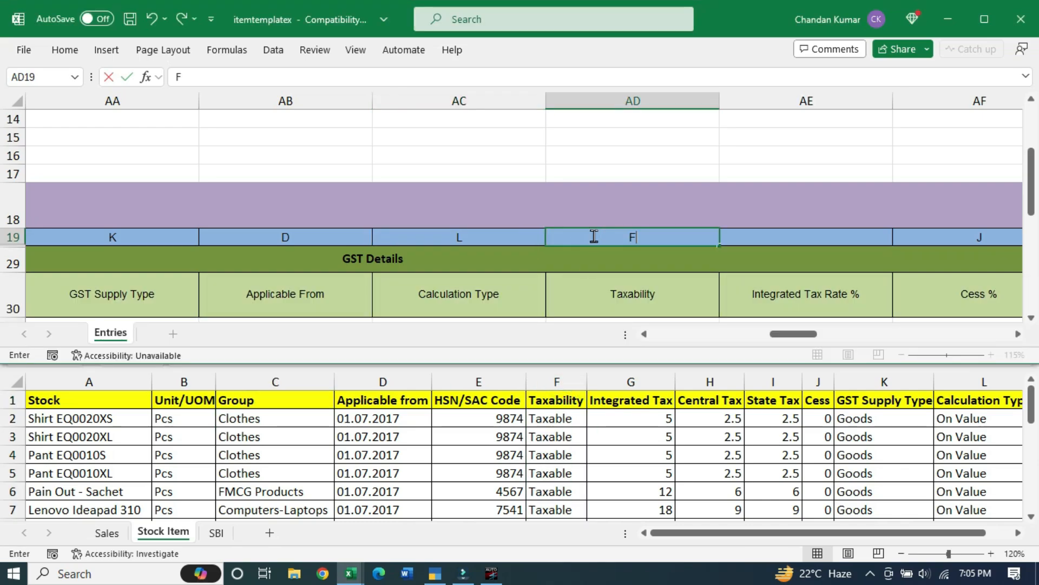
{"action": "left_click", "coordinate": [775, 240]}
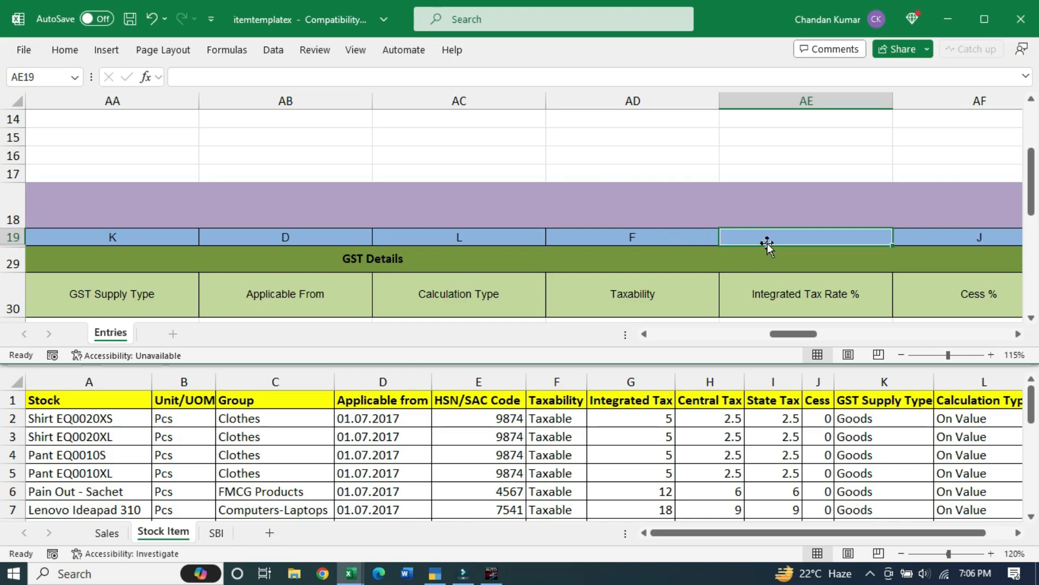
{"action": "type", "text": "G"}
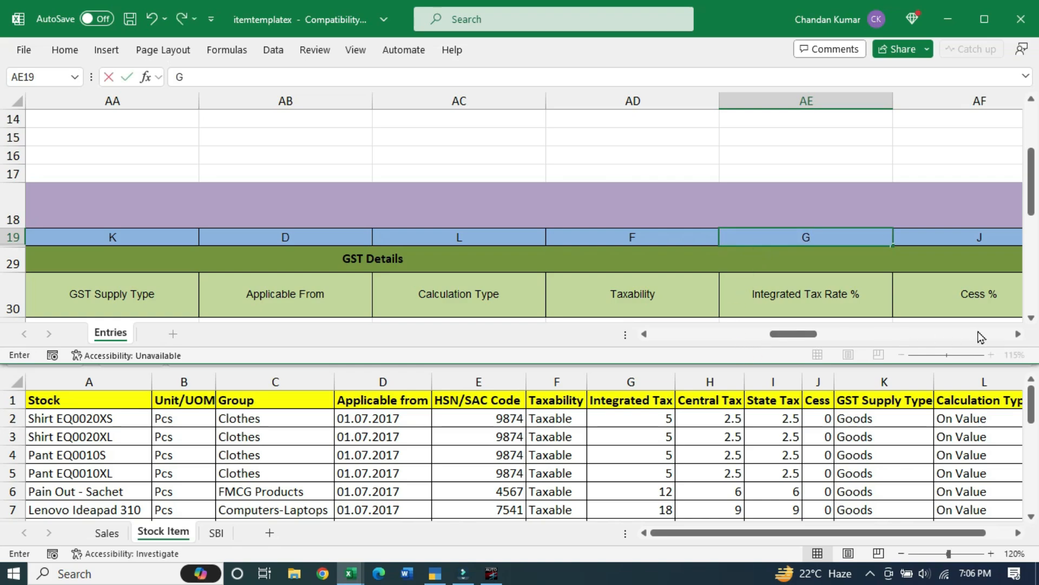
Scroll through the remaining template columns past VAT Details to Bill of Material
{"action": "left_click", "coordinate": [1018, 334]}
{"action": "left_click", "coordinate": [1017, 334]}
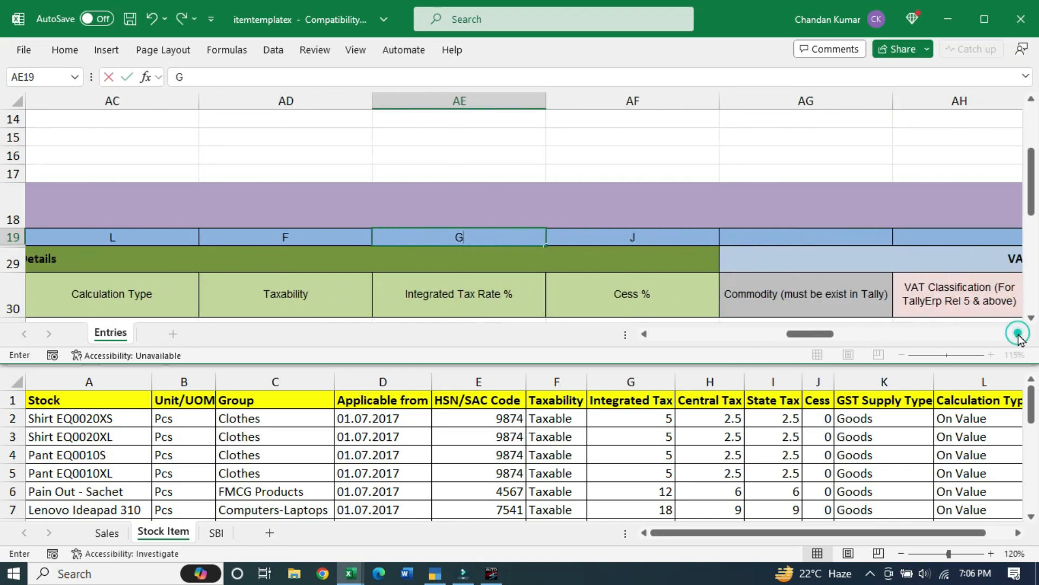
{"action": "left_click", "coordinate": [1018, 334]}
{"action": "left_click", "coordinate": [1018, 334]}
{"action": "left_click", "coordinate": [1018, 334]}
{"action": "left_click", "coordinate": [1018, 334]}
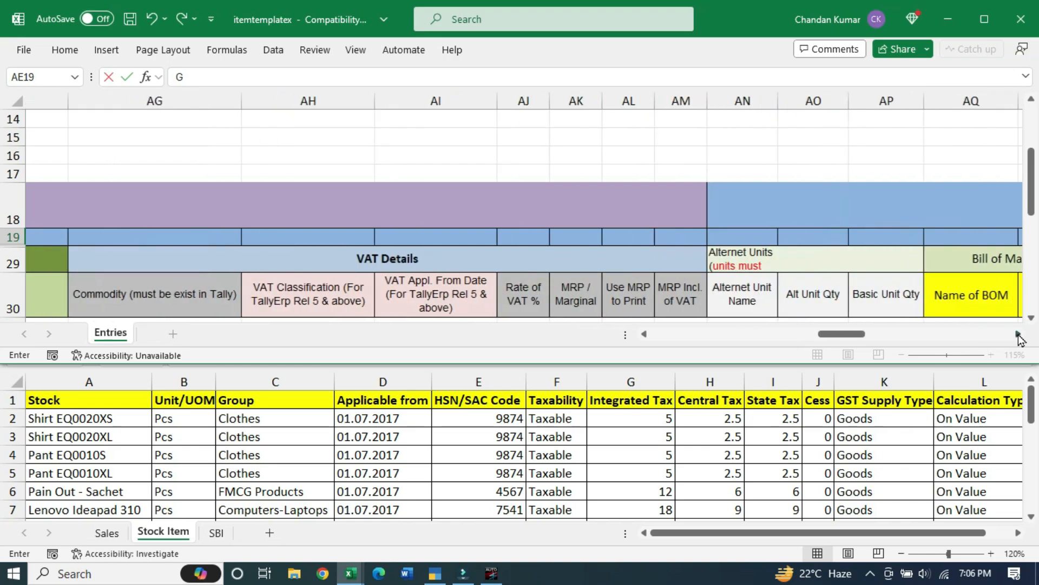
{"action": "left_click", "coordinate": [1018, 334]}
{"action": "left_click", "coordinate": [1018, 334]}
{"action": "left_click", "coordinate": [1018, 334]}
Scroll past the BOM, Excise and accounting allocation columns to the Batch Options at the end
{"action": "left_click", "coordinate": [1018, 334]}
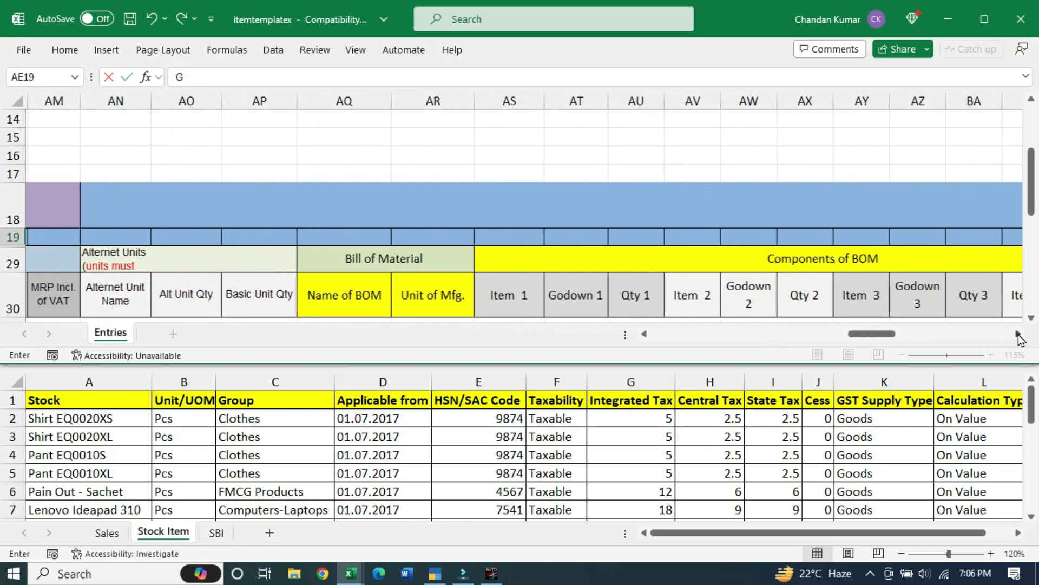
{"action": "left_click", "coordinate": [1018, 334]}
{"action": "left_click", "coordinate": [1017, 335]}
{"action": "left_click", "coordinate": [1018, 334]}
{"action": "left_click", "coordinate": [1018, 334]}
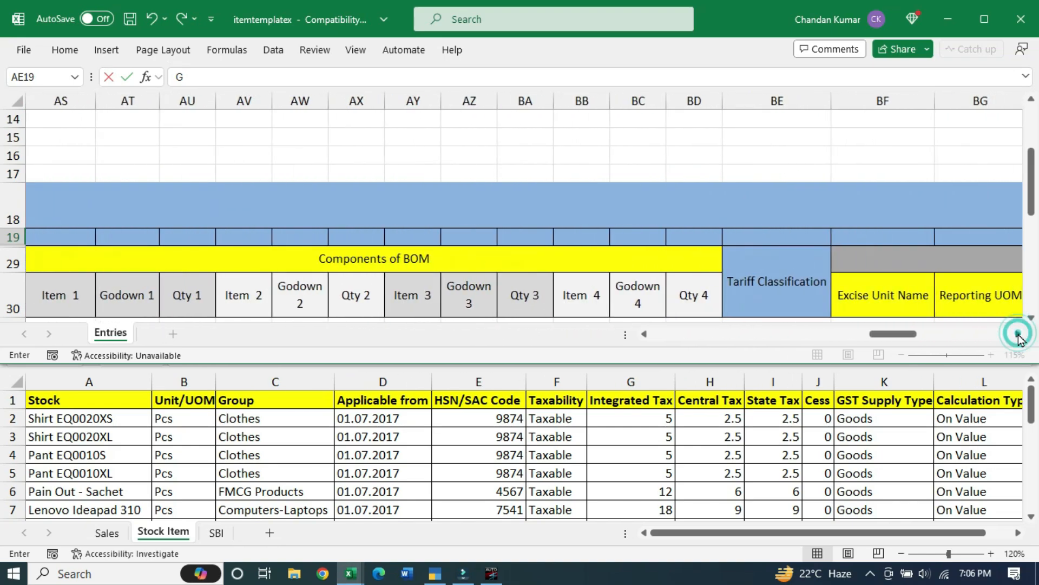
{"action": "left_click", "coordinate": [1018, 334]}
{"action": "left_click", "coordinate": [1018, 335]}
{"action": "left_click", "coordinate": [1018, 334]}
{"action": "left_click", "coordinate": [1018, 334]}
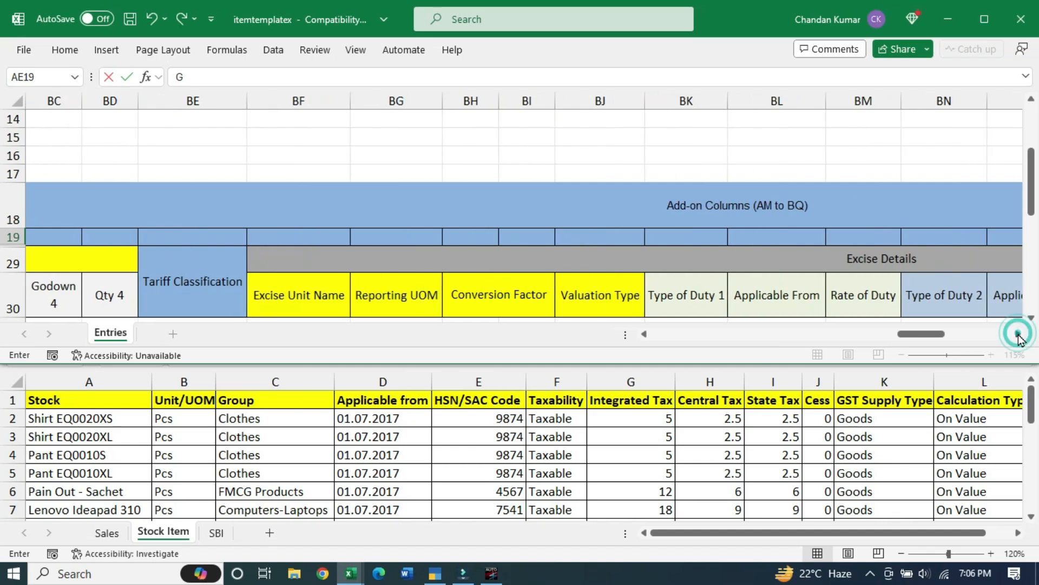
{"action": "left_click", "coordinate": [1018, 334]}
{"action": "left_click", "coordinate": [1018, 334]}
{"action": "left_click", "coordinate": [1018, 334]}
{"action": "left_click", "coordinate": [1017, 334]}
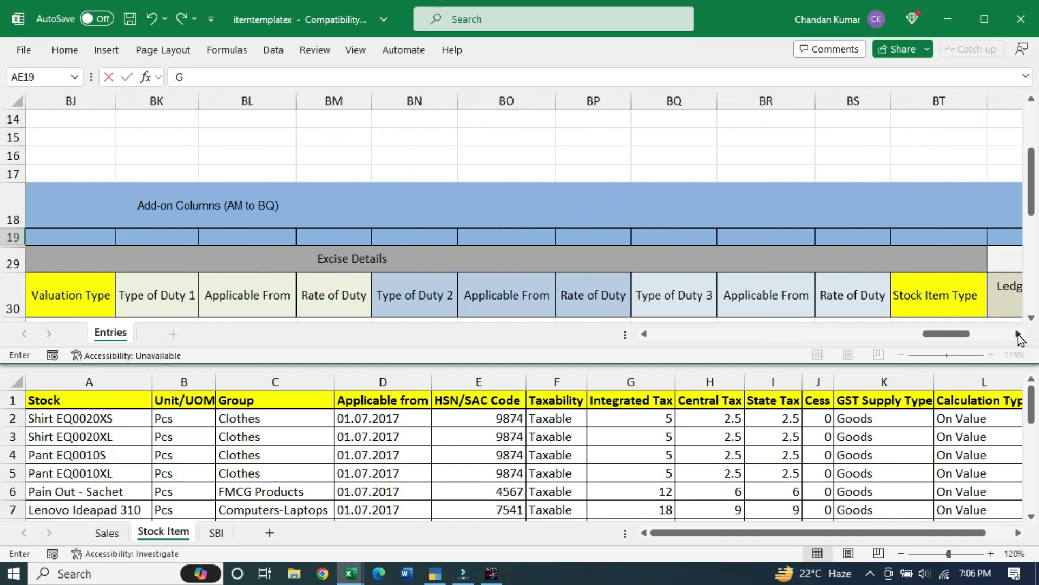
{"action": "left_click", "coordinate": [1017, 334]}
{"action": "left_click", "coordinate": [1018, 334]}
{"action": "left_click", "coordinate": [1018, 334]}
{"action": "left_click", "coordinate": [1018, 334]}
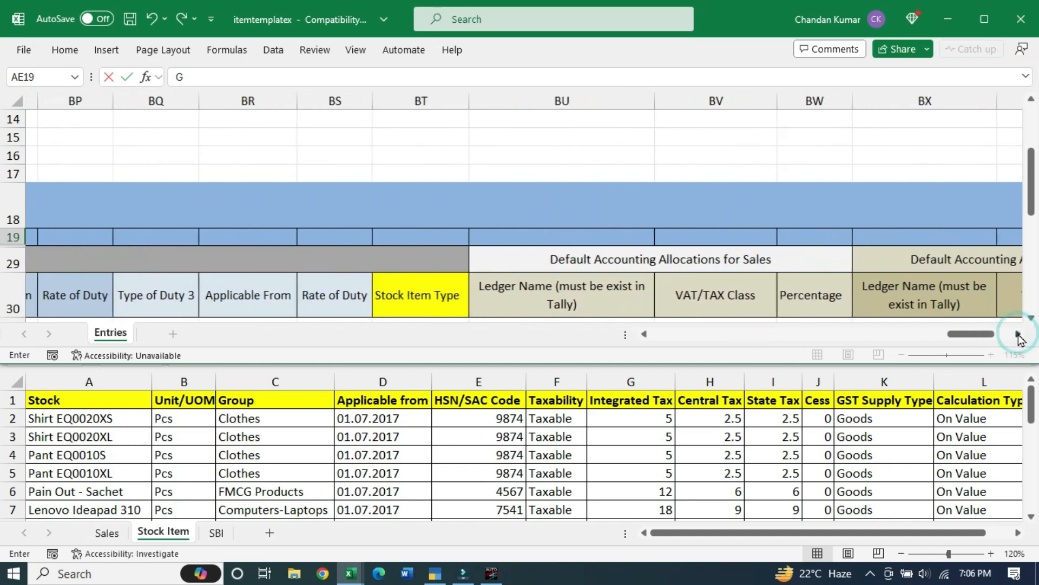
{"action": "left_click", "coordinate": [1018, 334]}
{"action": "left_click", "coordinate": [1018, 334]}
{"action": "left_click", "coordinate": [1018, 334]}
{"action": "left_click", "coordinate": [1018, 334]}
{"action": "left_click", "coordinate": [1018, 334]}
{"action": "left_click", "coordinate": [1018, 334]}
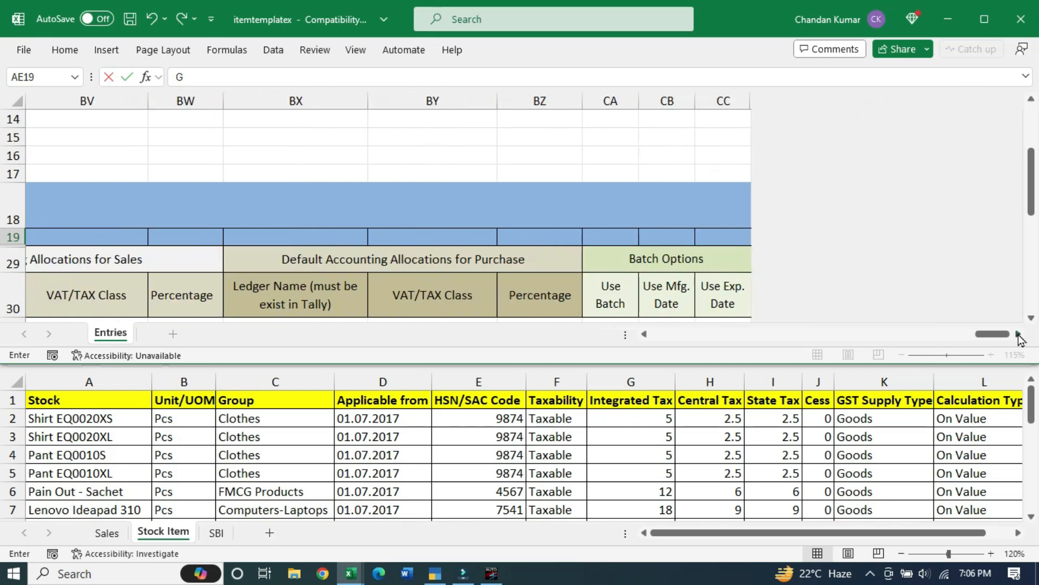
{"action": "left_click", "coordinate": [1018, 334]}
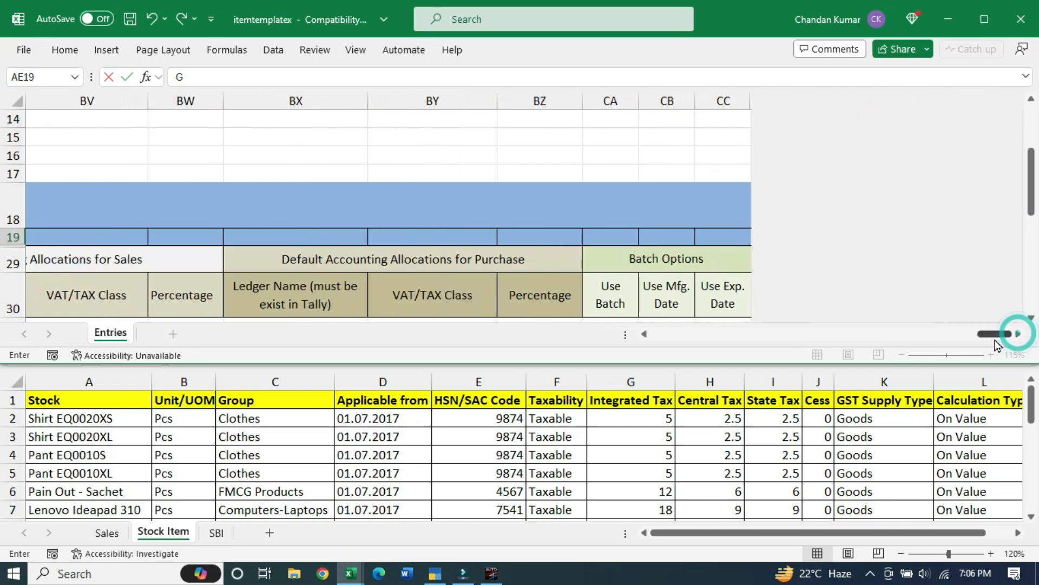
Maximize the template window and scroll back to the Integrated Tax Rate and Group columns
{"action": "left_click", "coordinate": [985, 21]}
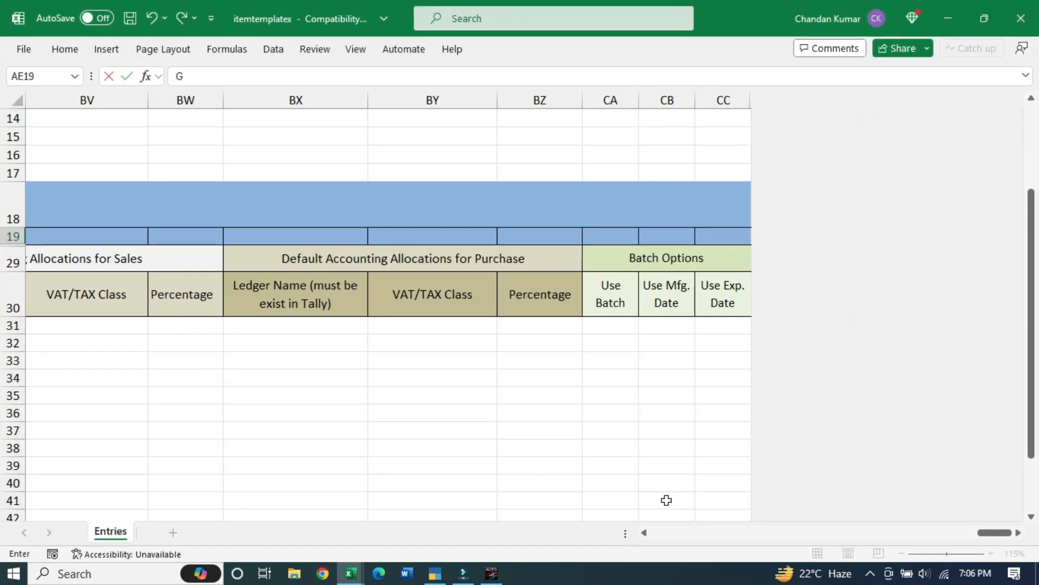
{"action": "left_click", "coordinate": [644, 533]}
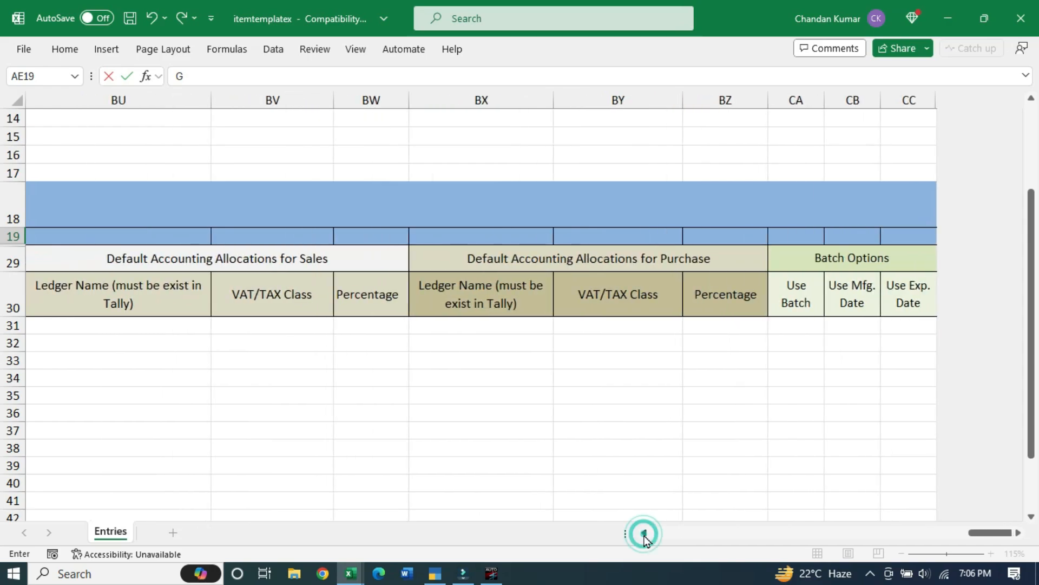
{"action": "left_click_drag", "start_coordinate": [644, 536], "coordinate": [645, 537]}
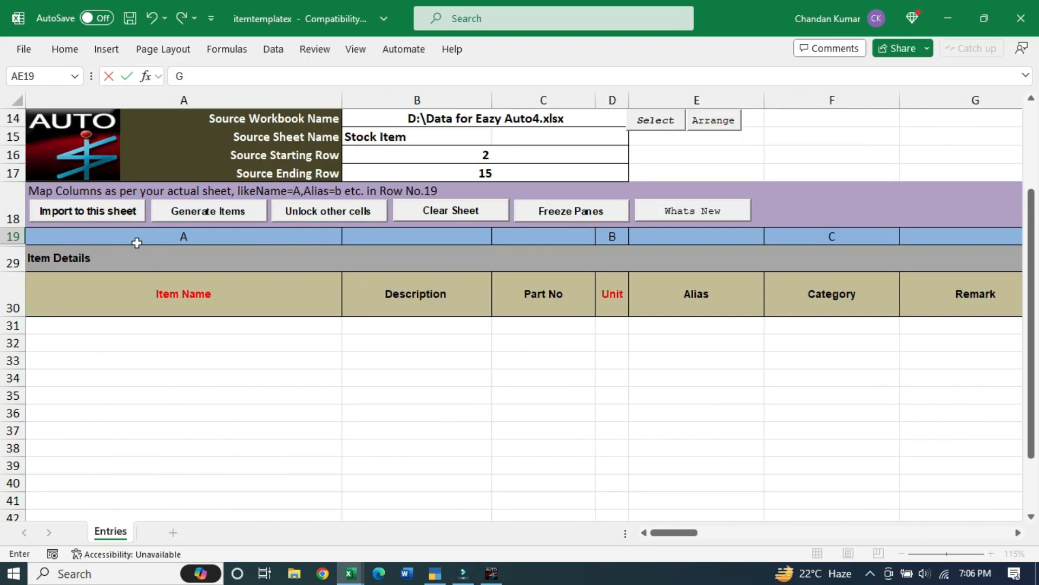
{"action": "left_click", "coordinate": [151, 224]}
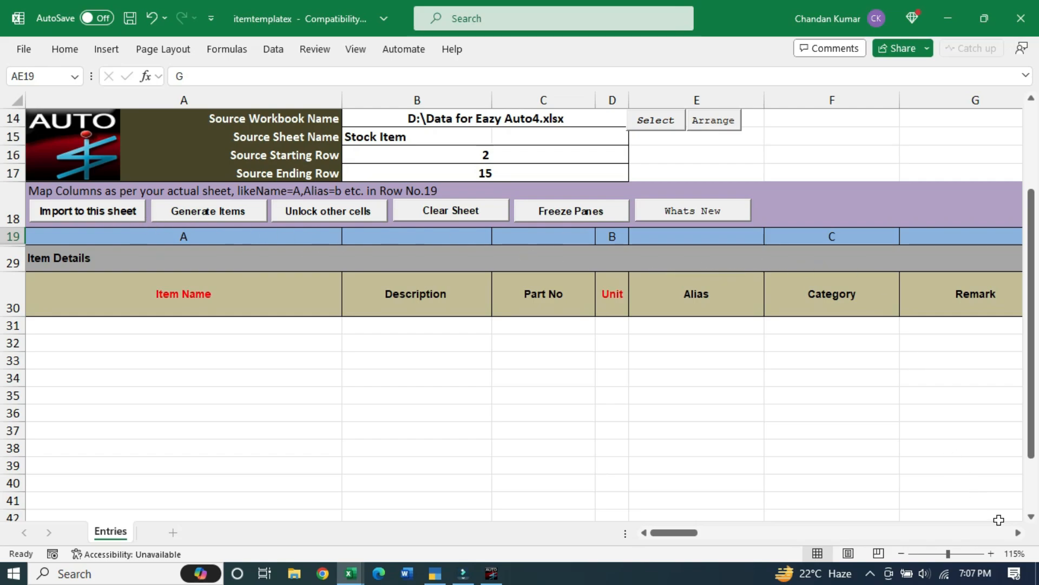
{"action": "left_click", "coordinate": [1019, 533]}
{"action": "left_click", "coordinate": [1019, 534]}
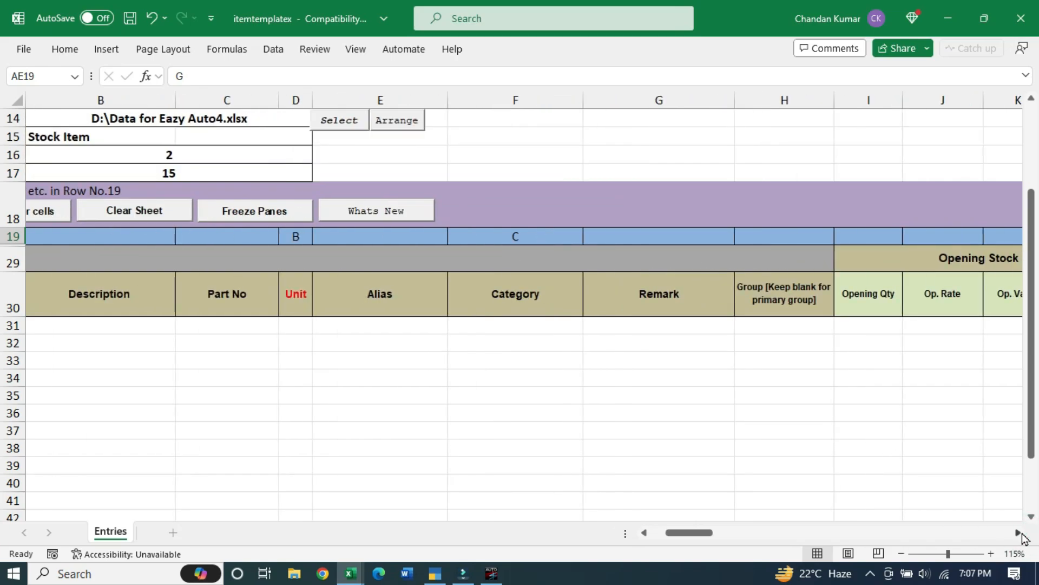
Map the Group field to source column C, verifying column C holds Group in Data for Eazy Auto4
{"action": "left_click", "coordinate": [785, 239]}
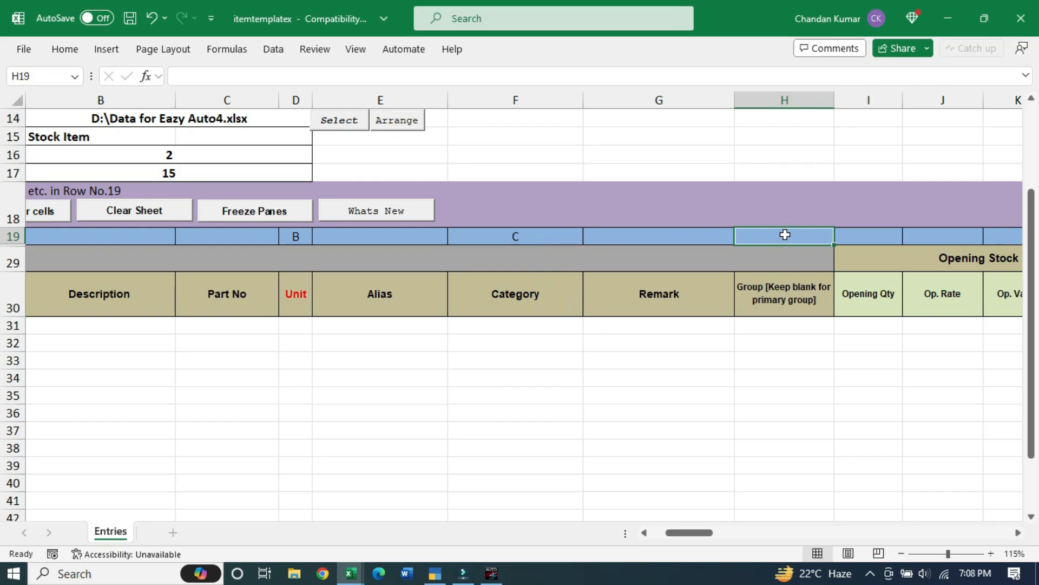
{"action": "type", "text": "C"}
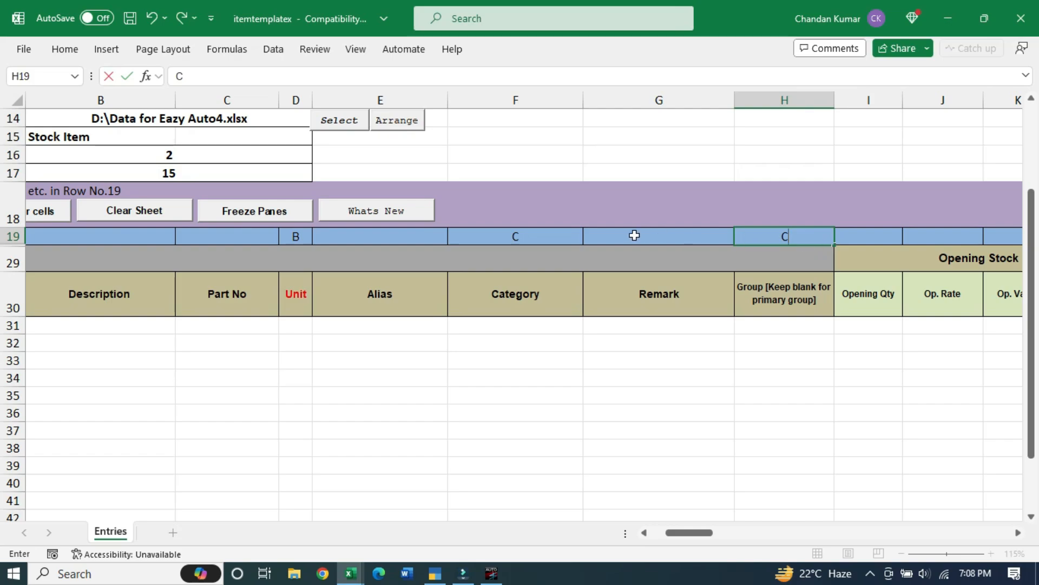
{"action": "left_click", "coordinate": [351, 573]}
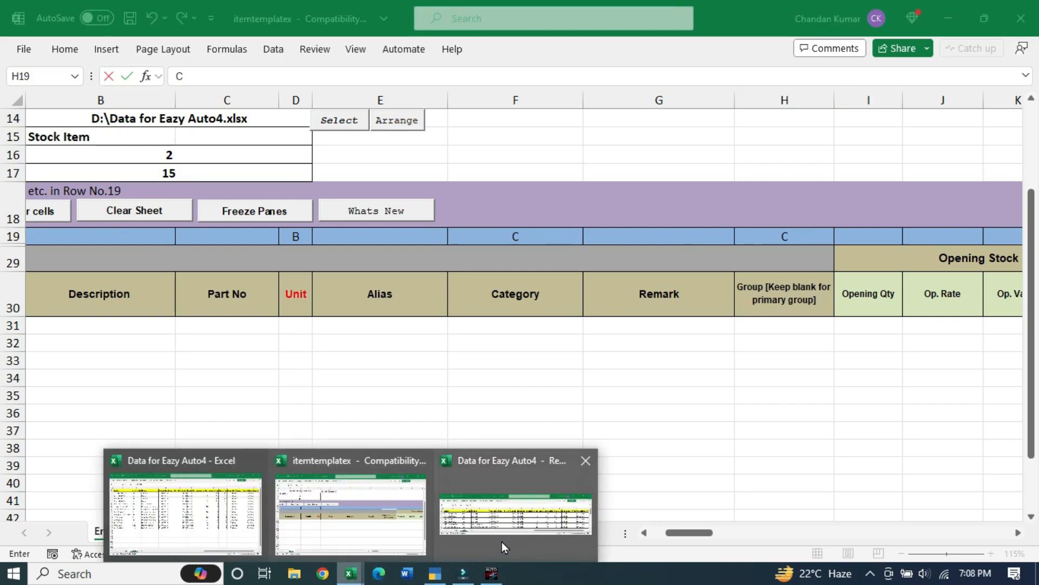
{"action": "left_click", "coordinate": [199, 501]}
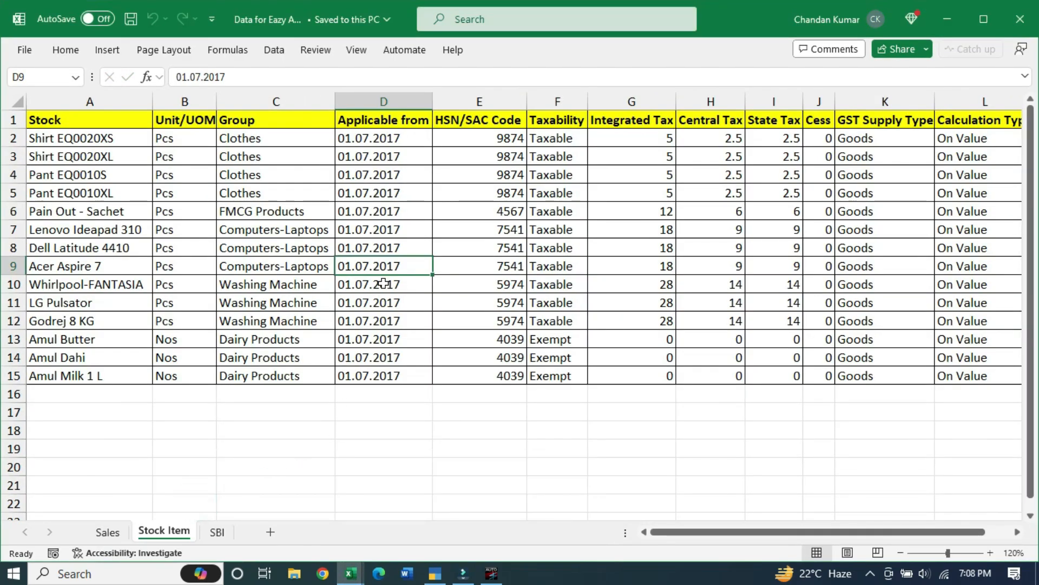
{"action": "left_click", "coordinate": [275, 102]}
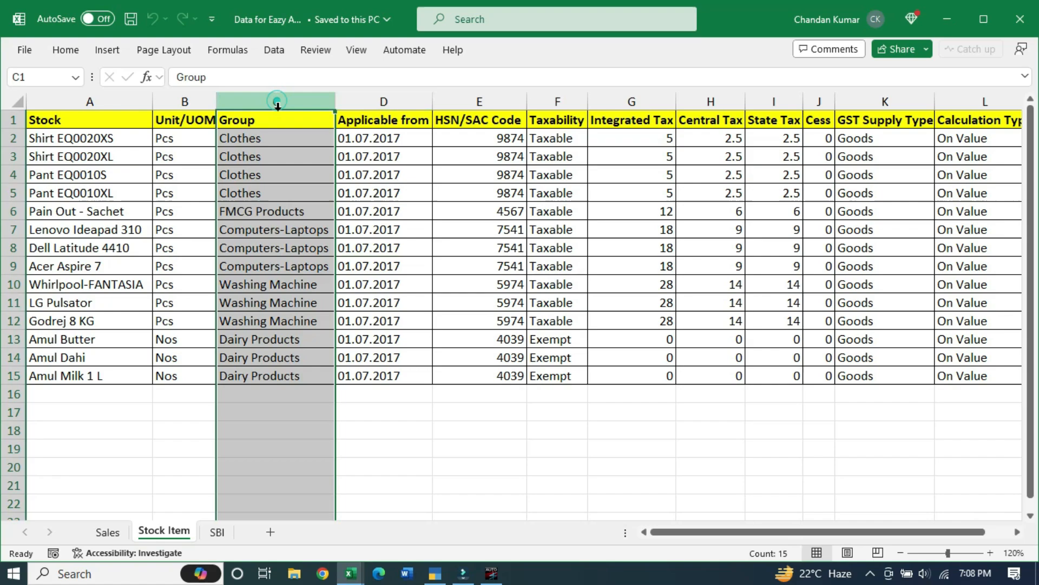
{"action": "left_click", "coordinate": [280, 136]}
{"action": "key", "text": "alt+Tab"}
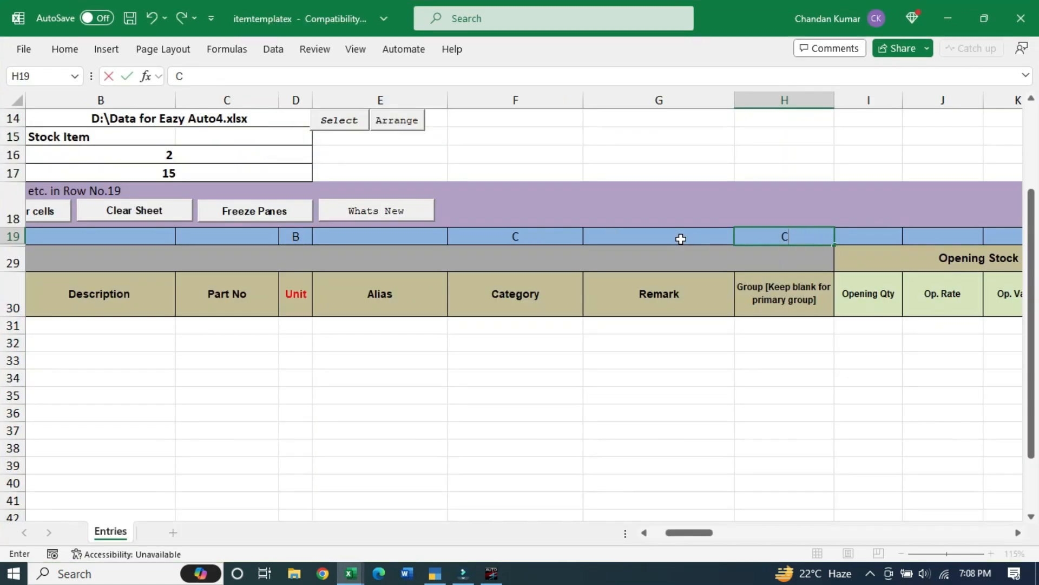
{"action": "left_click", "coordinate": [646, 534]}
{"action": "left_click", "coordinate": [277, 302]}
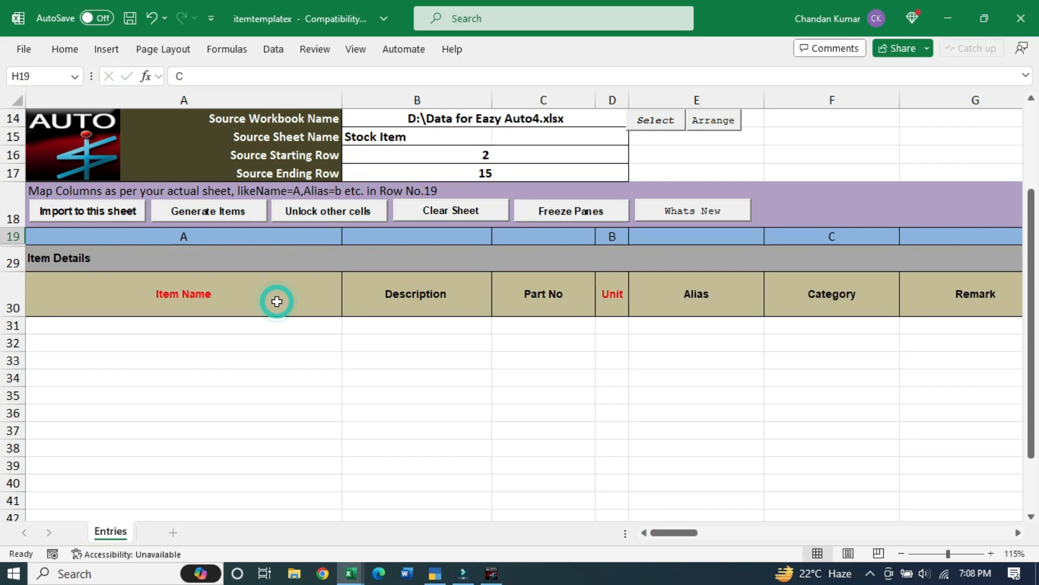
{"action": "left_click", "coordinate": [244, 238]}
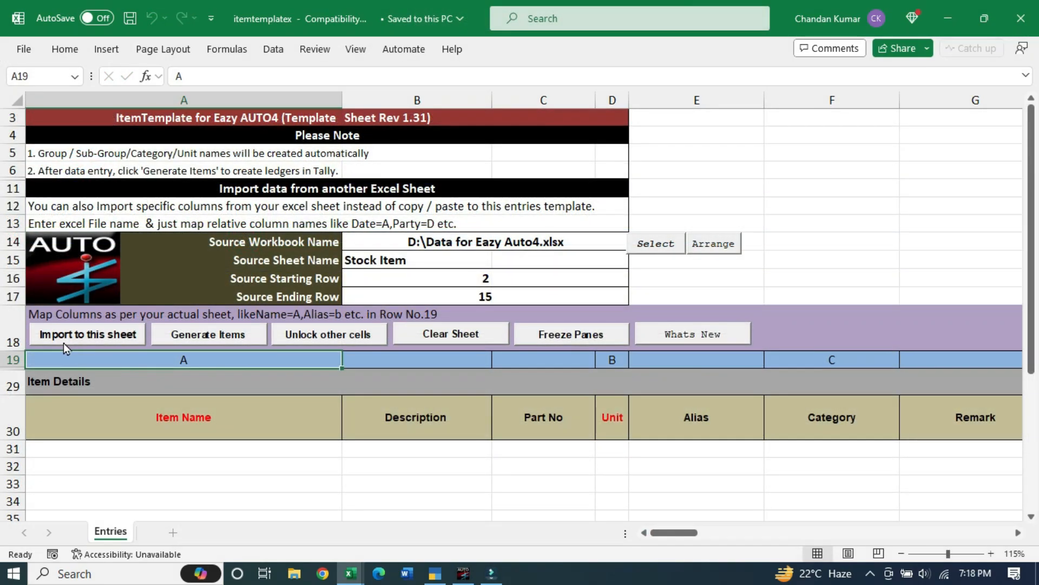
Import the Stock Item rows into the template and generate Tally items such as Shirt EQ0020XS
{"action": "left_click", "coordinate": [119, 339]}
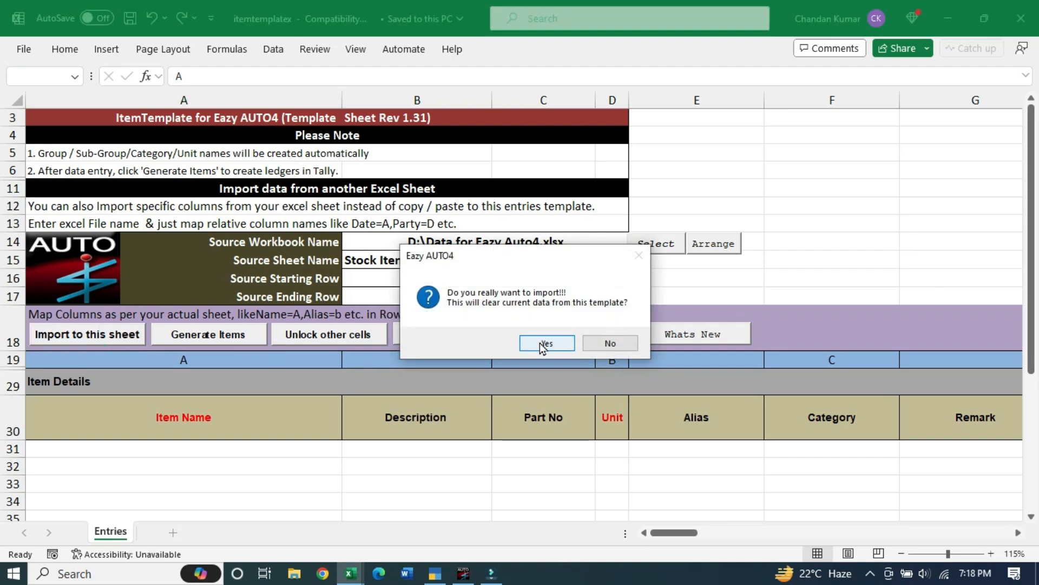
{"action": "left_click", "coordinate": [543, 345]}
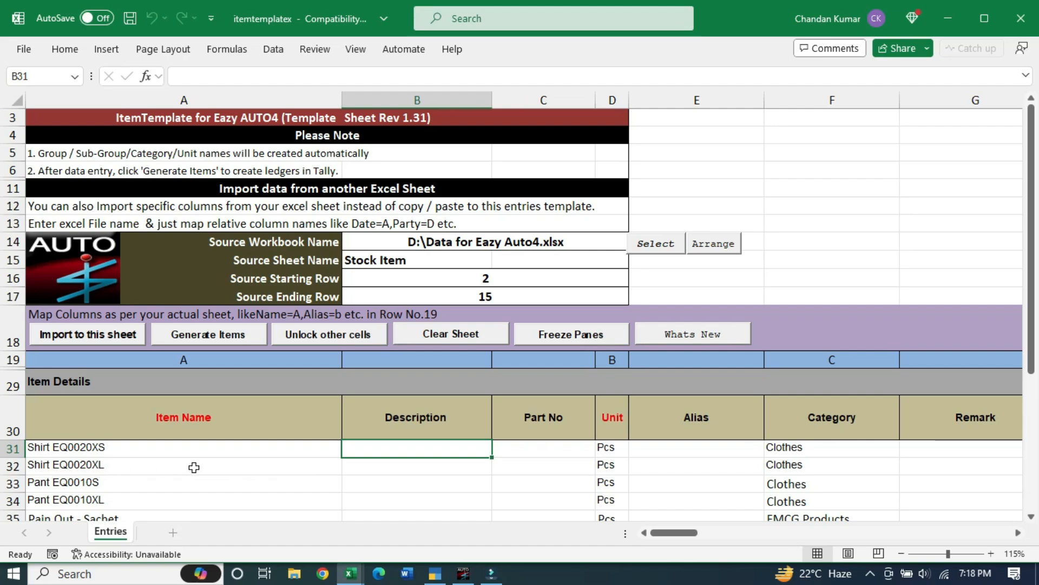
{"action": "scroll", "coordinate": [228, 466], "scroll_direction": "down", "scroll_amount": 5}
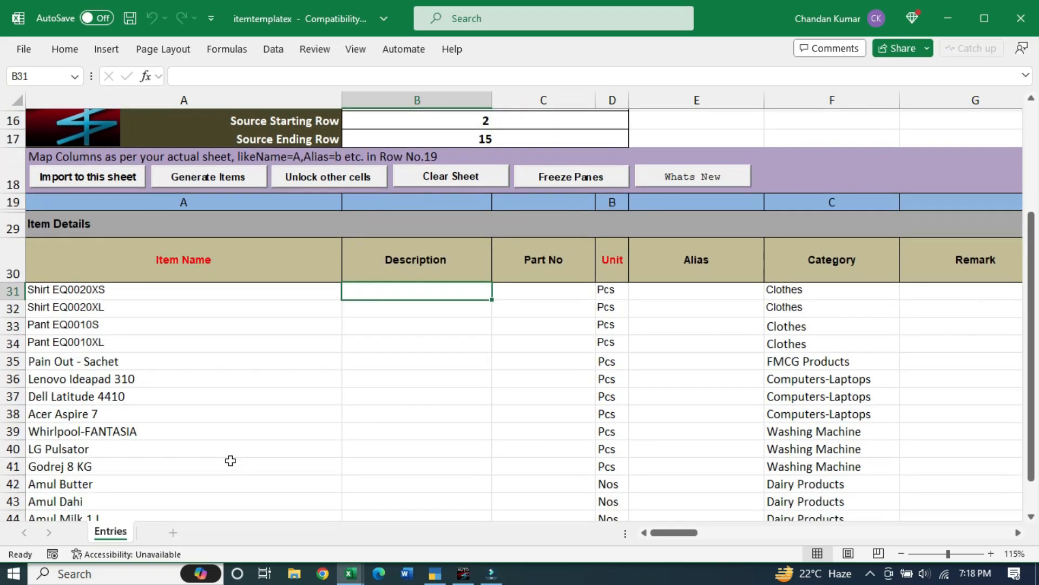
{"action": "scroll", "coordinate": [264, 450], "scroll_direction": "up", "scroll_amount": 5}
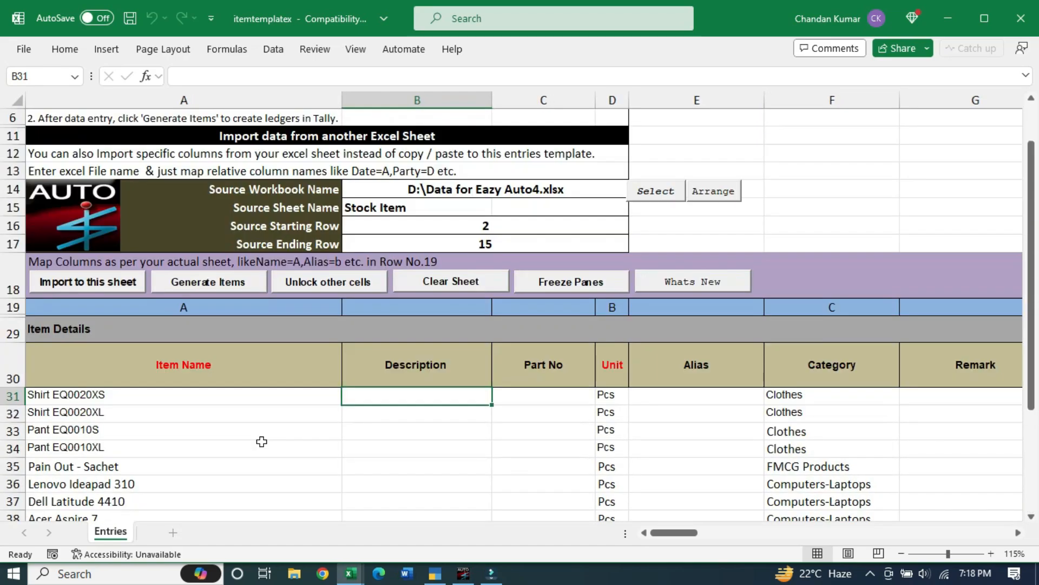
{"action": "scroll", "coordinate": [216, 464], "scroll_direction": "down", "scroll_amount": 2}
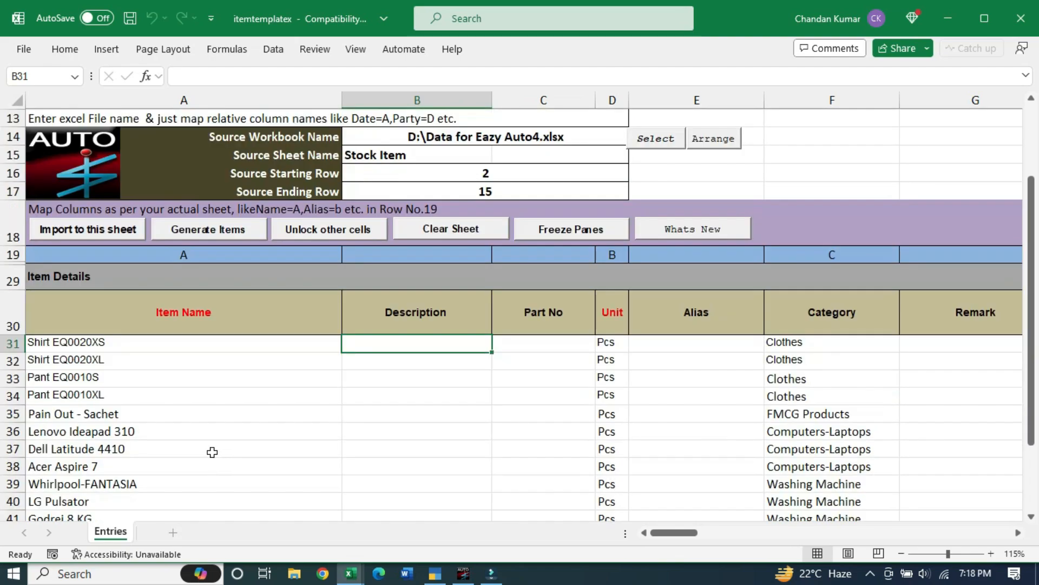
{"action": "scroll", "coordinate": [201, 425], "scroll_direction": "down", "scroll_amount": 1}
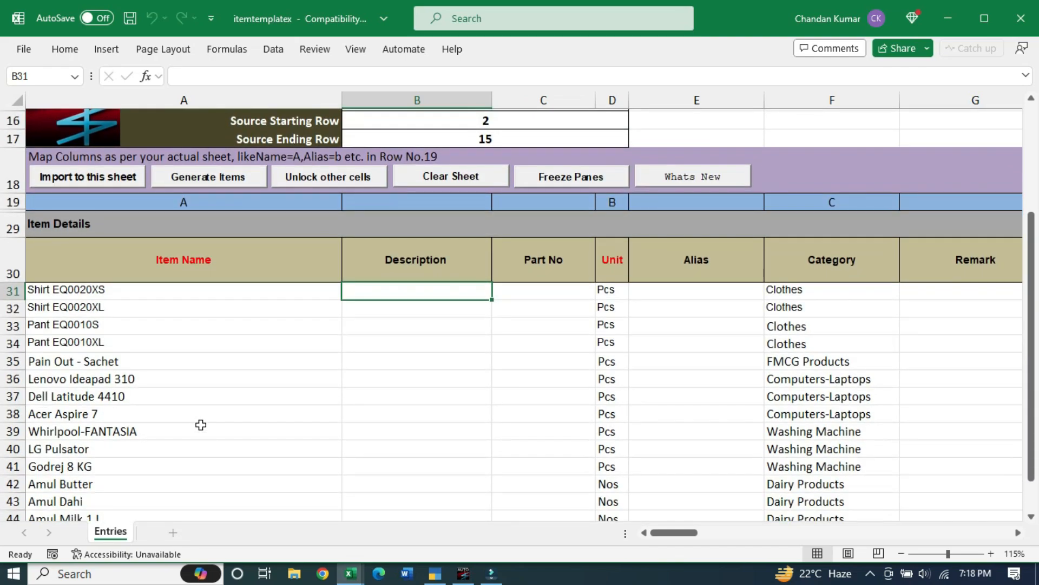
{"action": "scroll", "coordinate": [222, 424], "scroll_direction": "up", "scroll_amount": 3}
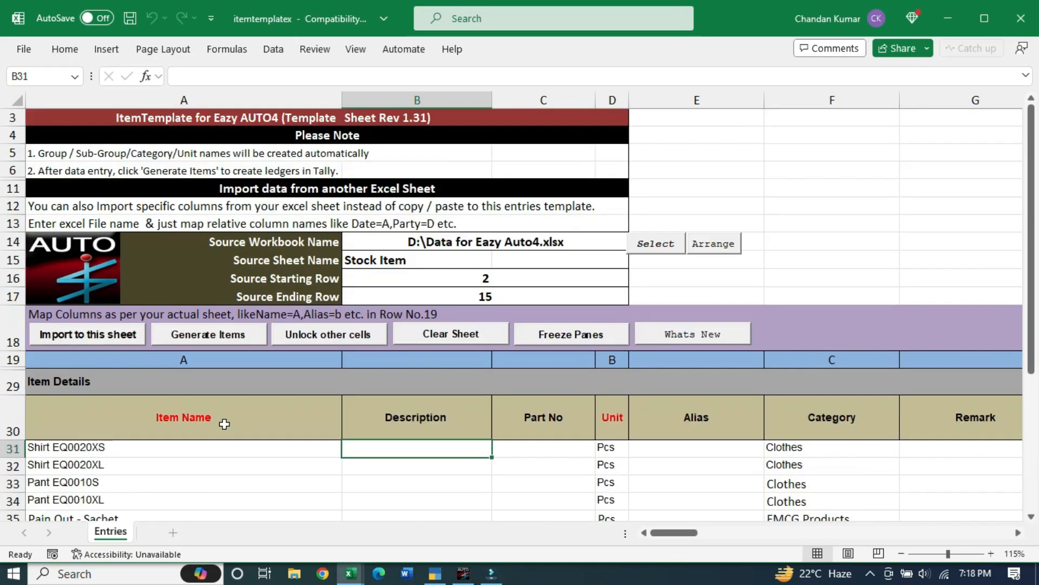
{"action": "left_click", "coordinate": [245, 336]}
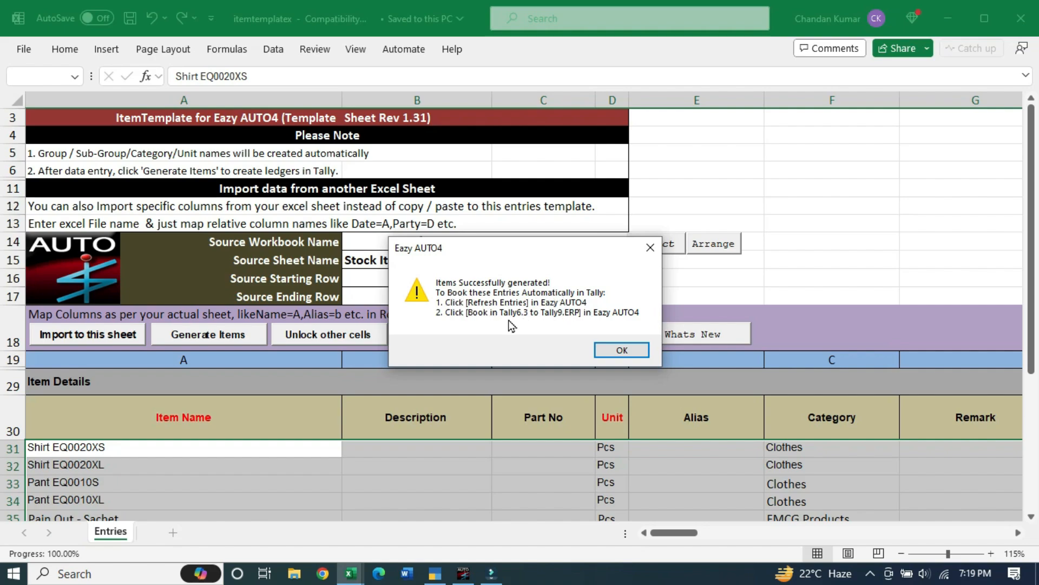
{"action": "left_click", "coordinate": [632, 354]}
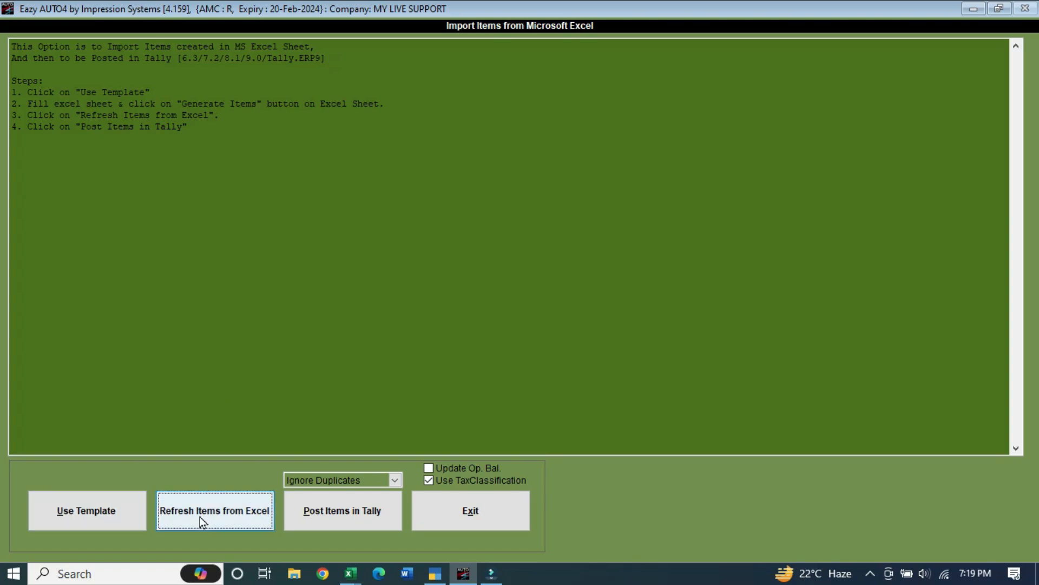
Refresh Items from Excel so EazyAUTO4 lists all 14 imported items
{"action": "left_click", "coordinate": [230, 520]}
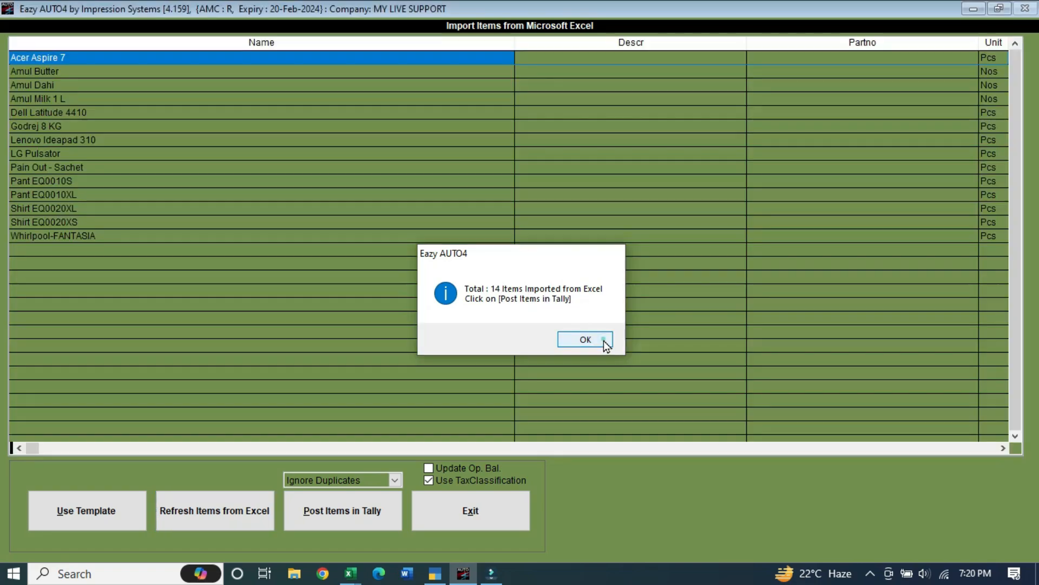
{"action": "left_click", "coordinate": [602, 340]}
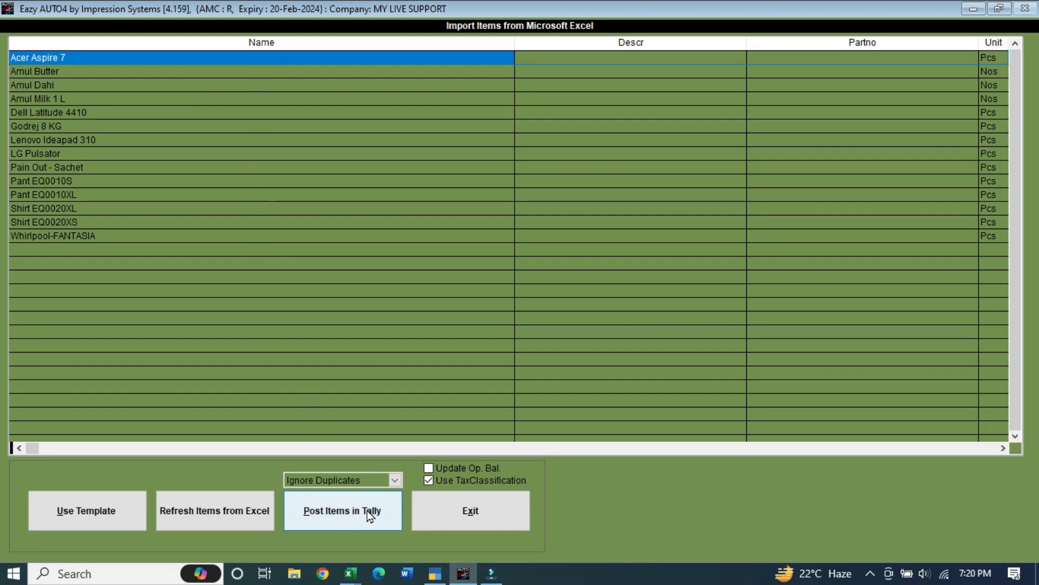
{"action": "left_click", "coordinate": [346, 520]}
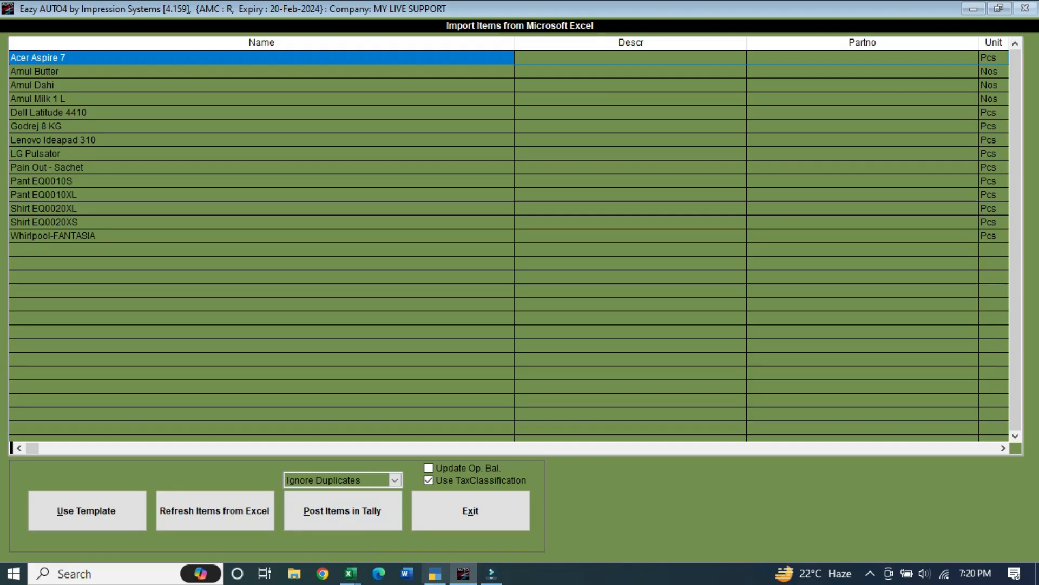
{"action": "left_click", "coordinate": [436, 575]}
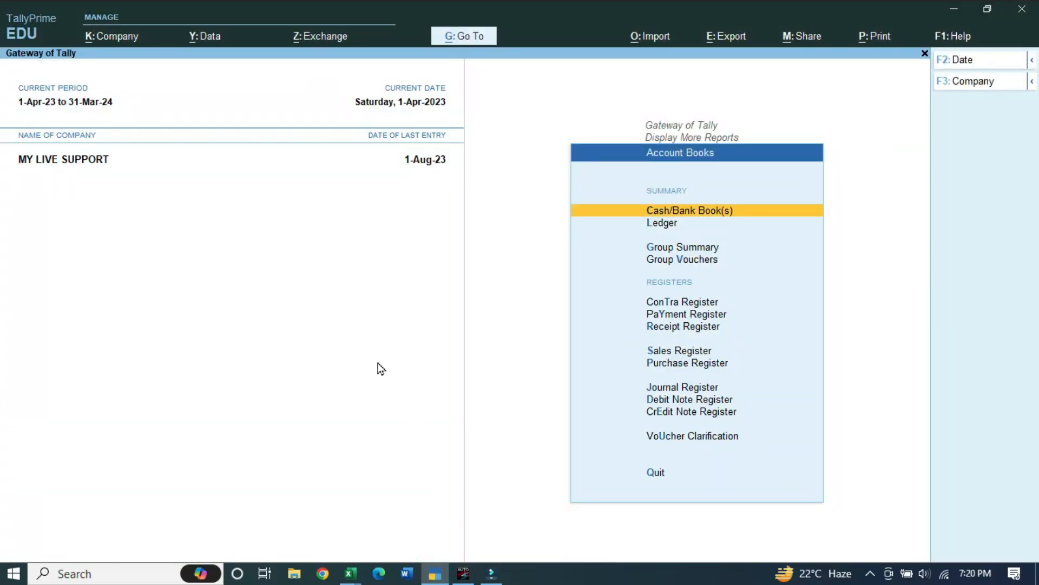
View GST Rate Setup for Stock Items under GST Utilities, which shows no items under Primary yet
{"action": "key", "text": "Escape"}
{"action": "key", "text": "Down"}
{"action": "key", "text": "Down"}
{"action": "key", "text": "Down"}
{"action": "key", "text": "Down"}
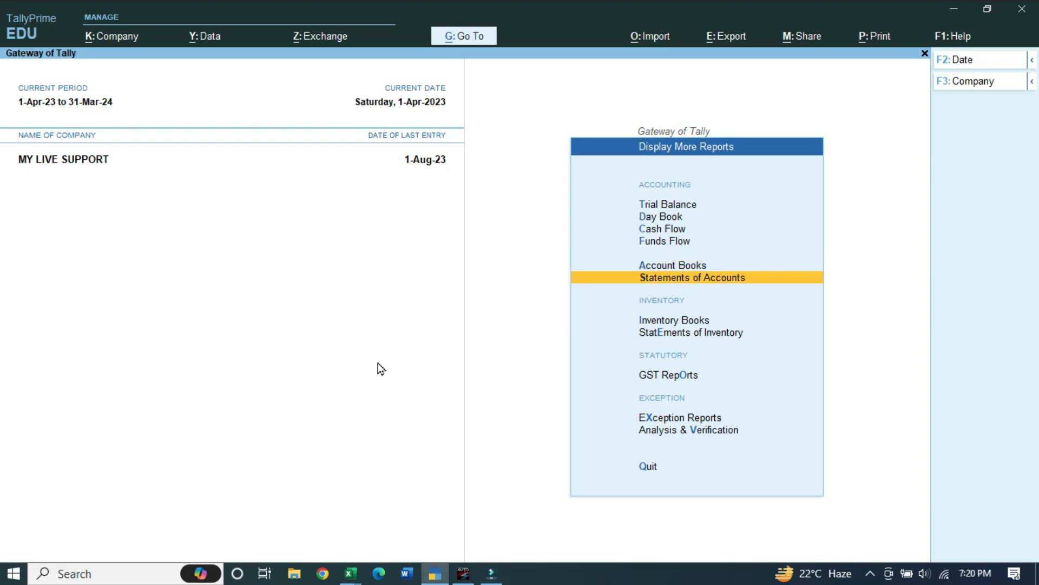
{"action": "key", "text": "Return"}
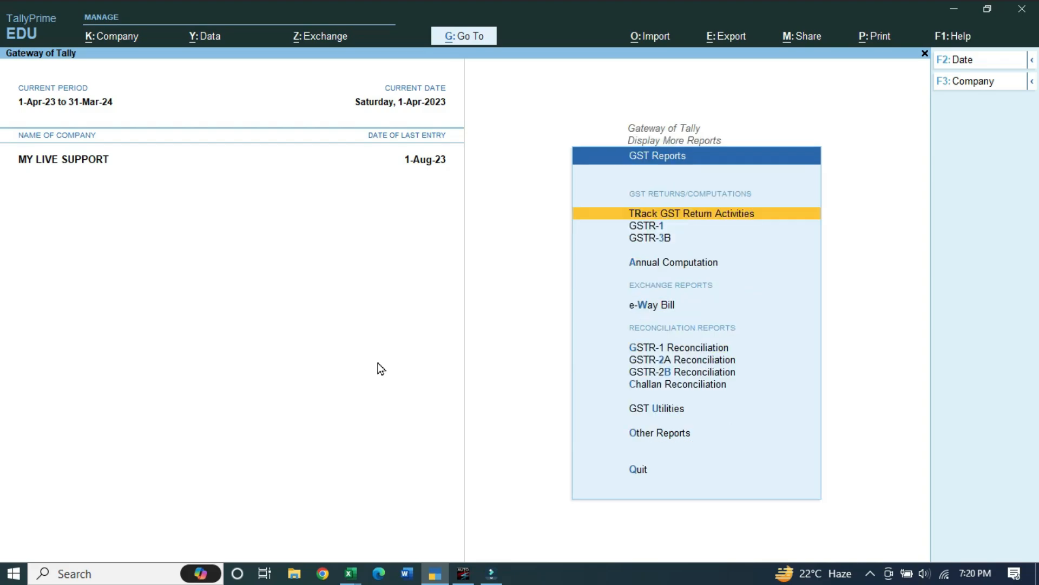
{"action": "key", "text": "u"}
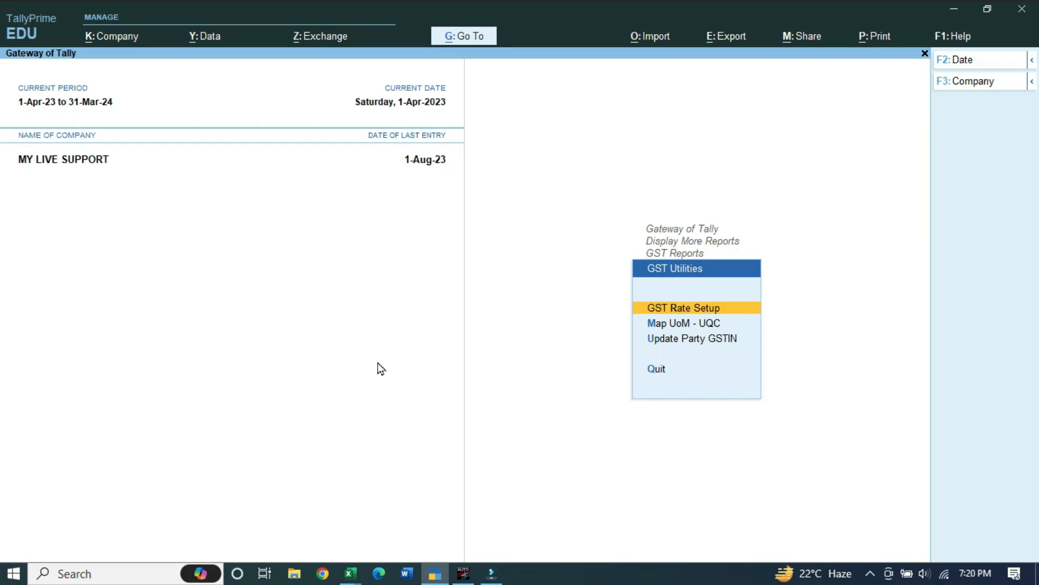
{"action": "key", "text": "Return"}
{"action": "key", "text": "Down"}
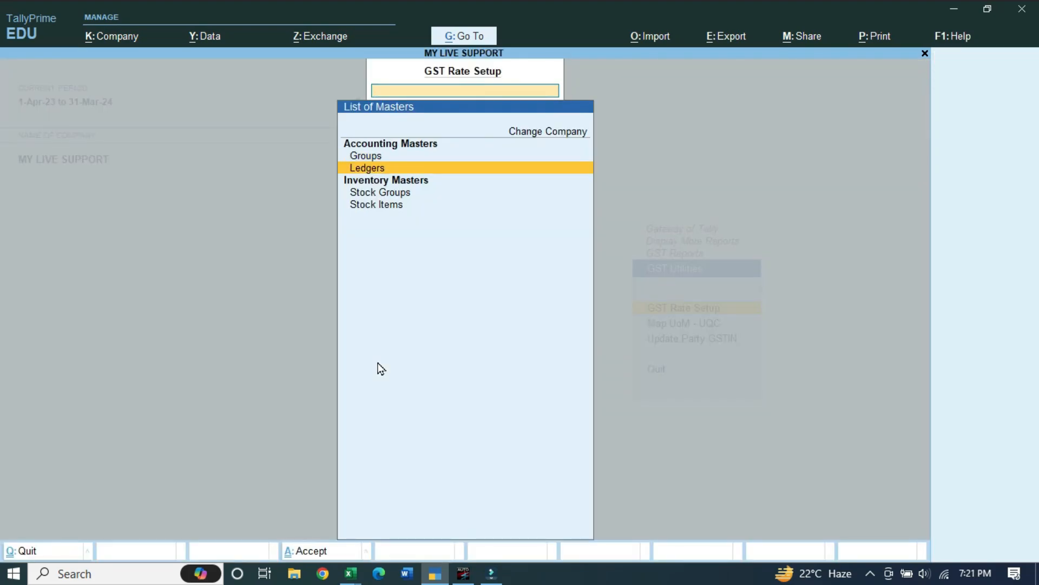
{"action": "key", "text": "Down"}
{"action": "key", "text": "Down"}
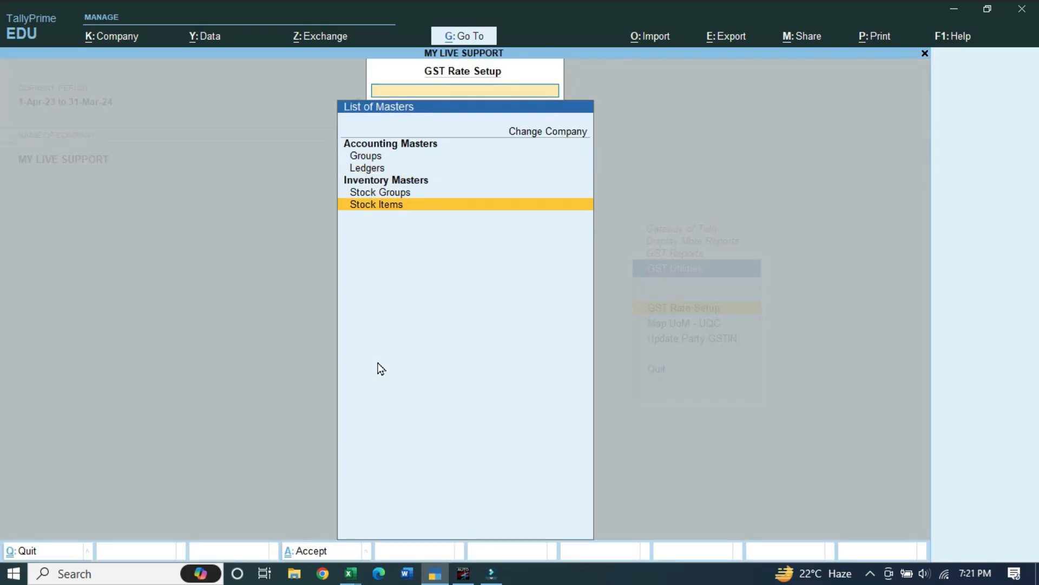
{"action": "key", "text": "Return"}
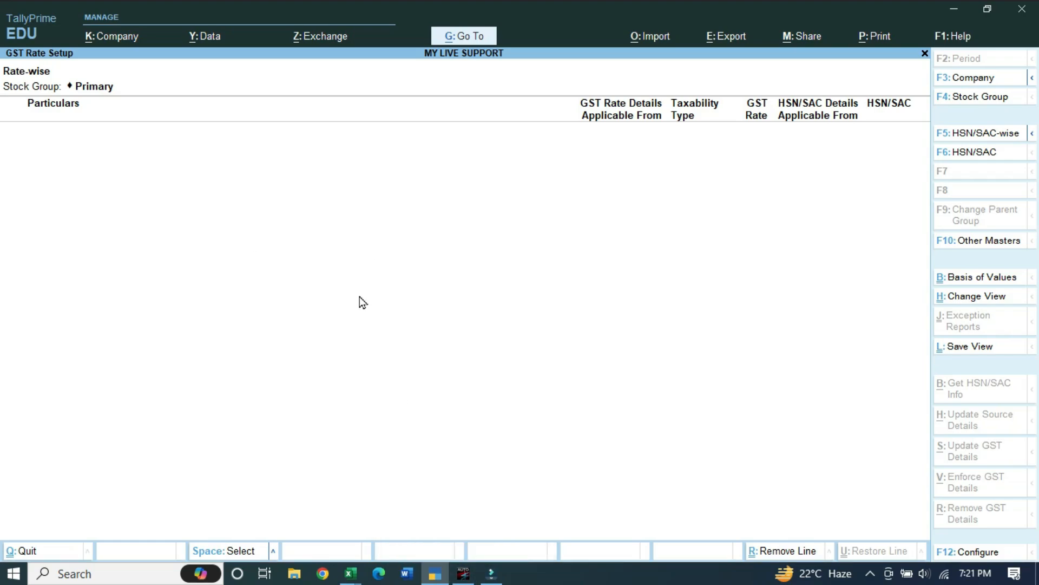
{"action": "left_click", "coordinate": [463, 573]}
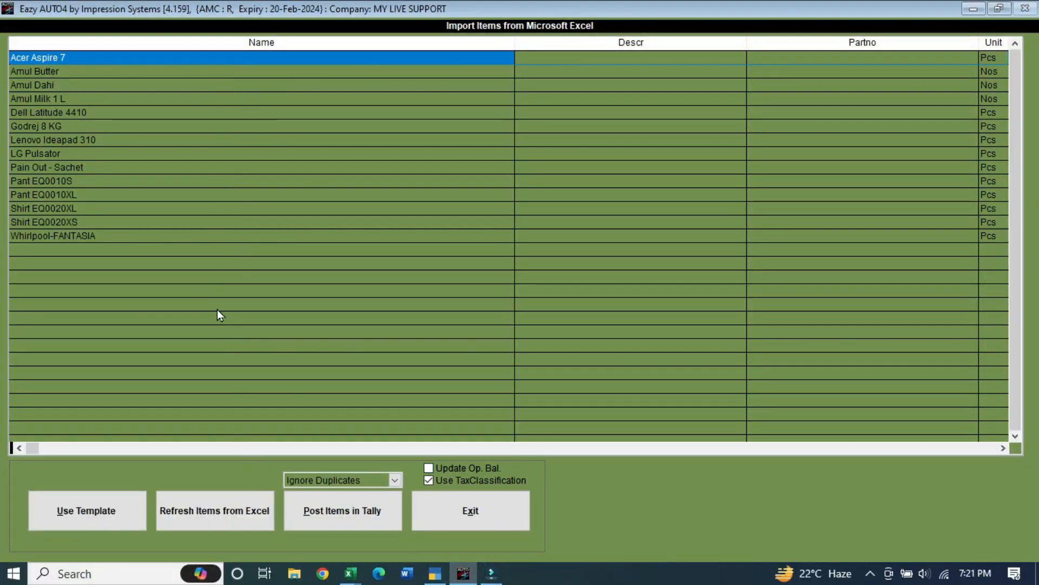
Post the 14 items to the current Tally company, completing in 2.30 seconds
{"action": "left_click", "coordinate": [376, 522]}
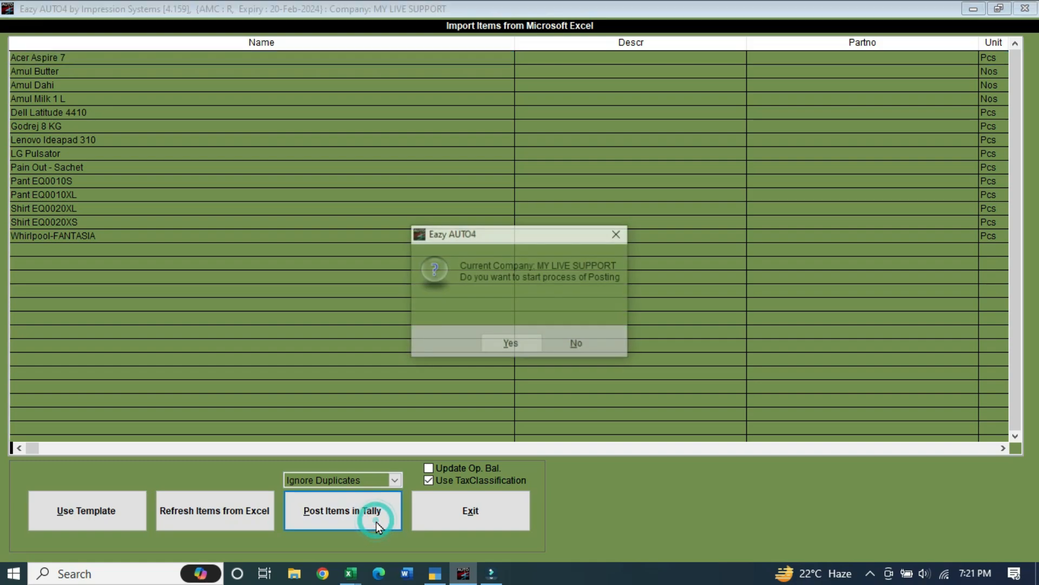
{"action": "left_click", "coordinate": [511, 345]}
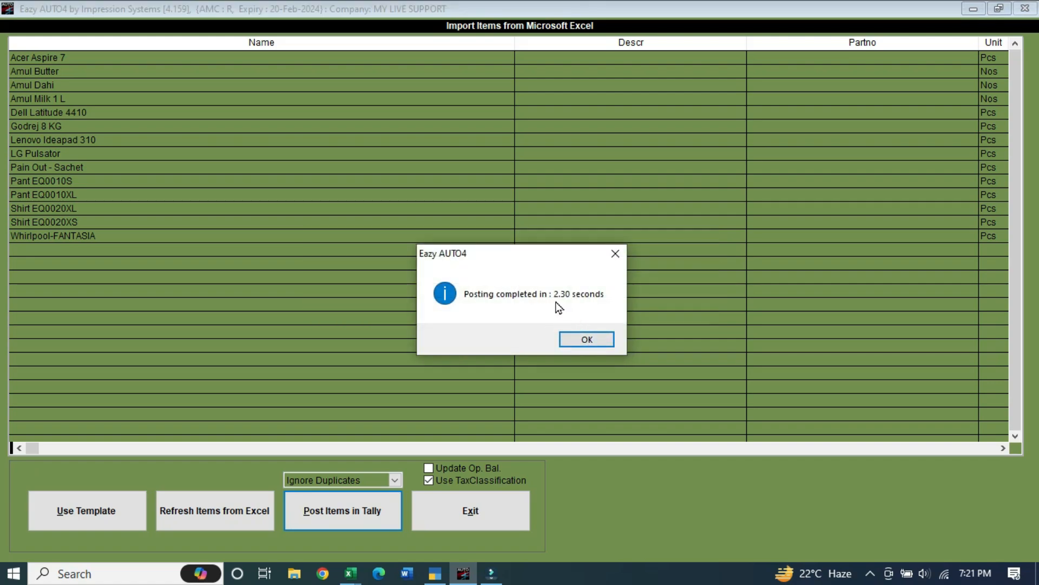
{"action": "left_click", "coordinate": [589, 344]}
Reload TallyPrime's stock item GST rate report and review its item rows
{"action": "left_click", "coordinate": [436, 572]}
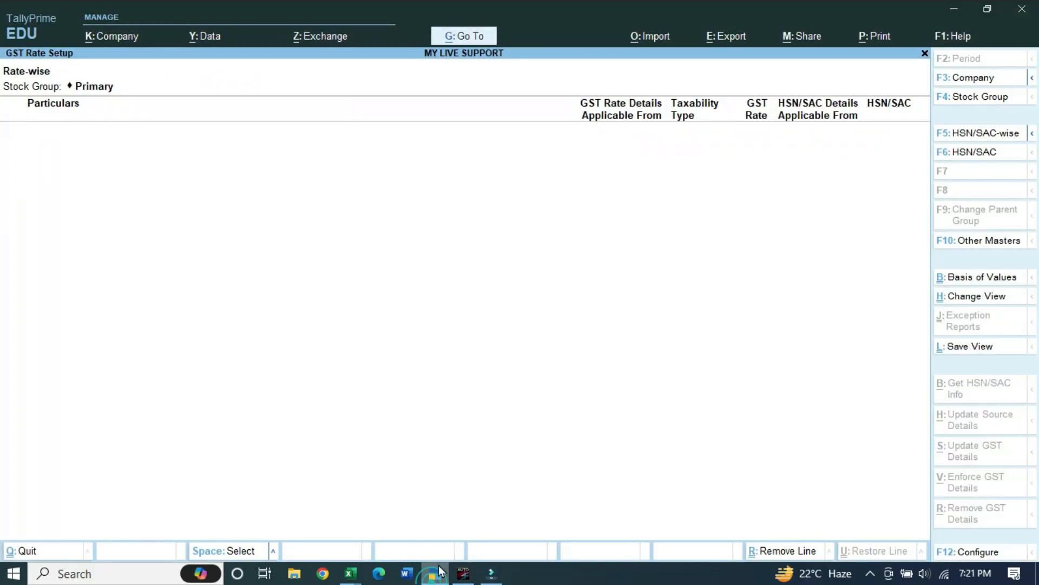
{"action": "key", "text": "Escape"}
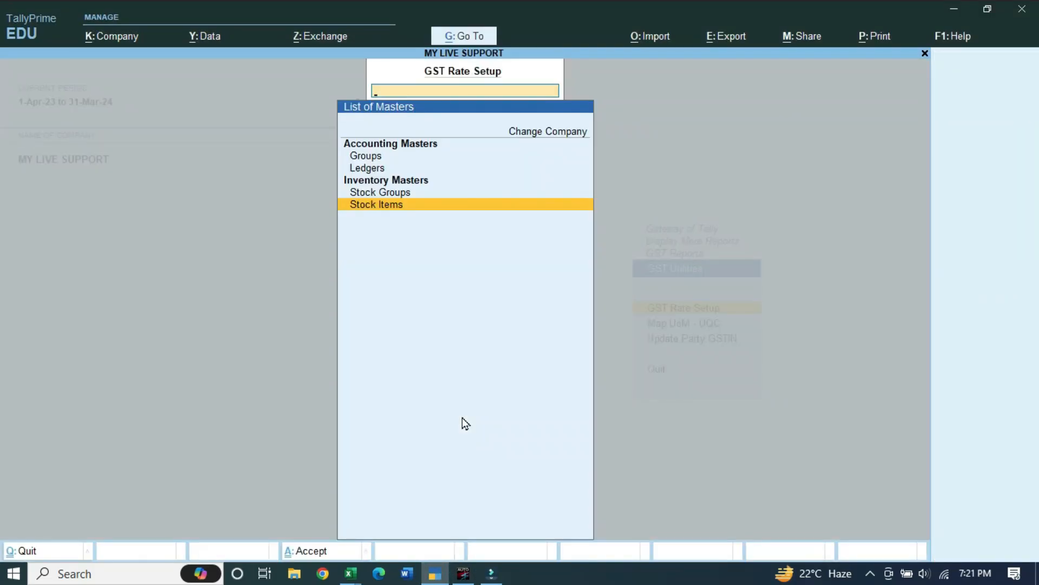
{"action": "key", "text": "Return"}
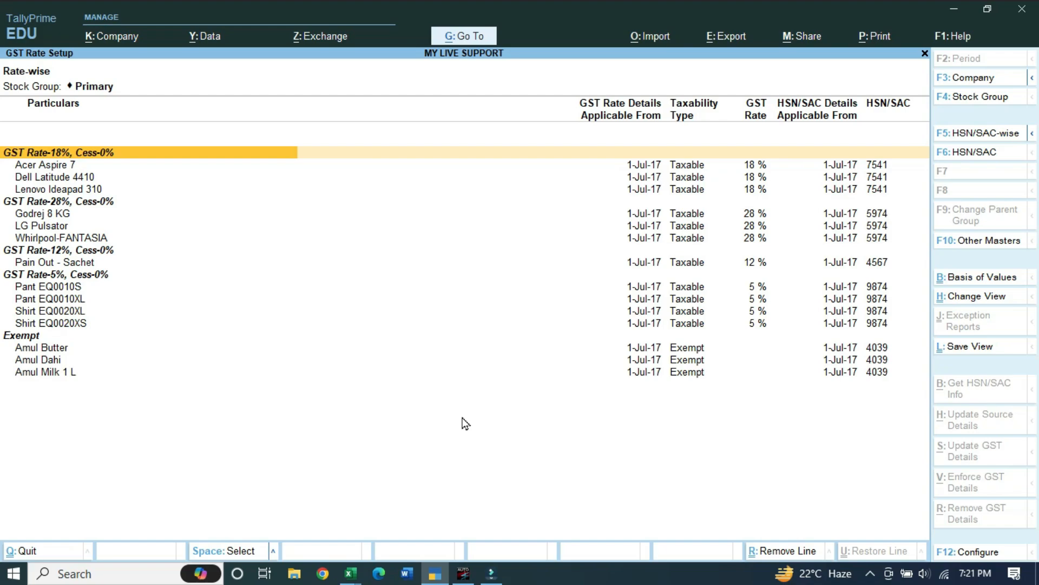
{"action": "key", "text": "Down"}
{"action": "key", "text": "Down"}
{"action": "key", "text": "Down"}
{"action": "key", "text": "Down"}
{"action": "key", "text": "Down"}
{"action": "key", "text": "Down"}
{"action": "key", "text": "Down"}
{"action": "key", "text": "Down"}
{"action": "key", "text": "Down"}
{"action": "key", "text": "Down"}
{"action": "key", "text": "Down"}
{"action": "key", "text": "Down"}
{"action": "key", "text": "Down"}
{"action": "key", "text": "Down"}
{"action": "key", "text": "Down"}
{"action": "key", "text": "Down"}
{"action": "key", "text": "Down"}
{"action": "key", "text": "Down"}
{"action": "key", "text": "Up"}
{"action": "key", "text": "Up"}
{"action": "key", "text": "Up"}
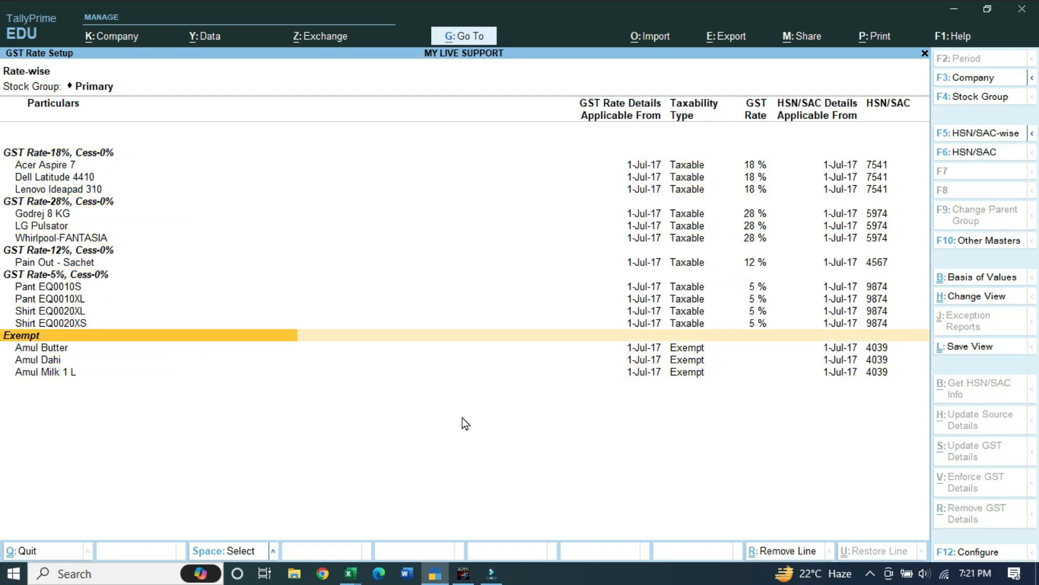
{"action": "key", "text": "Up"}
{"action": "key", "text": "Up"}
{"action": "key", "text": "Up"}
{"action": "key", "text": "Up"}
{"action": "key", "text": "Up"}
{"action": "key", "text": "Up"}
{"action": "key", "text": "Up"}
{"action": "key", "text": "Up"}
{"action": "key", "text": "Up"}
{"action": "key", "text": "Up"}
{"action": "key", "text": "Up"}
{"action": "key", "text": "Up"}
{"action": "key", "text": "Up"}
{"action": "key", "text": "Up"}
{"action": "key", "text": "Up"}
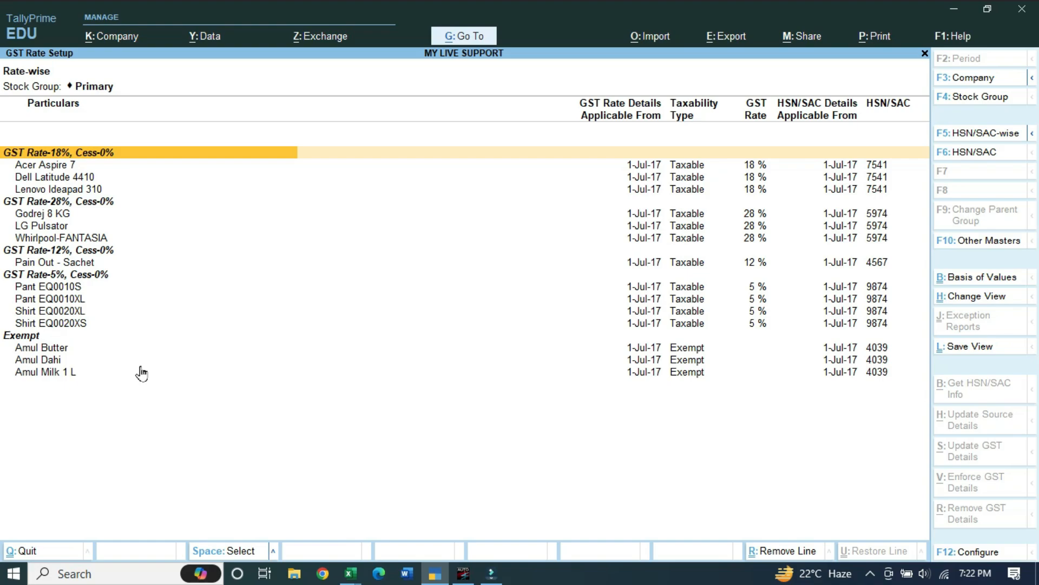
Switch the report to GST rates by stock group and expand it to show items per group
{"action": "key", "text": "F10"}
{"action": "key", "text": "Up"}
{"action": "key", "text": "Return"}
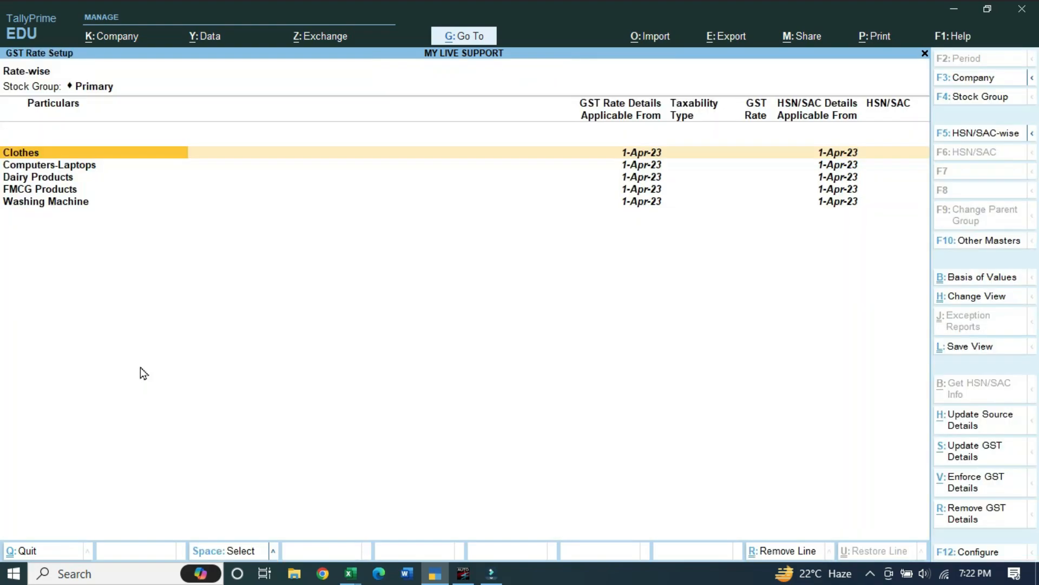
{"action": "key", "text": "Down"}
{"action": "key", "text": "Down"}
{"action": "key", "text": "Down"}
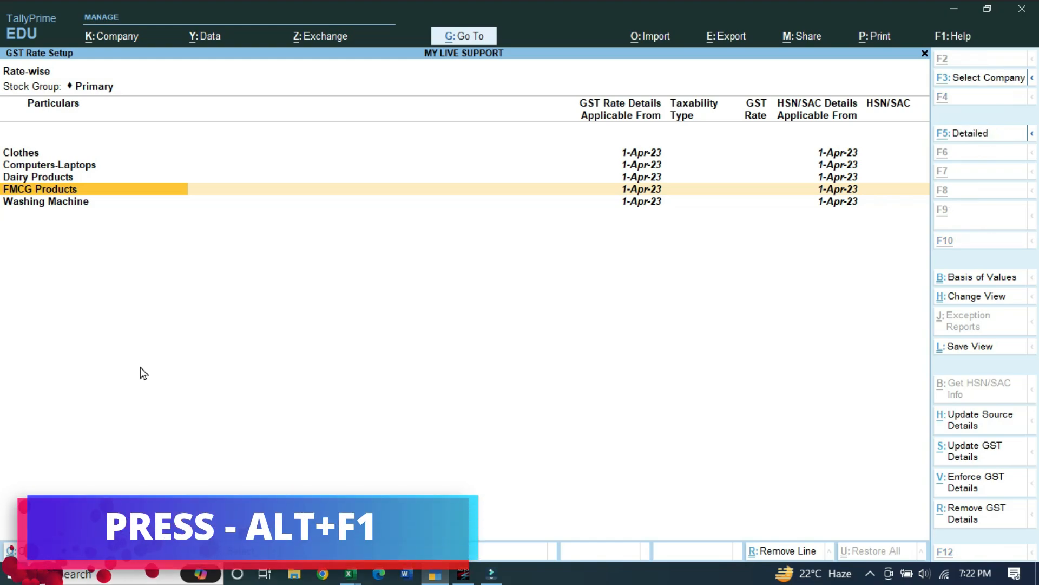
{"action": "key", "text": "alt+F1"}
Mark the four Clothes items and the Computers-Laptops items (Acer, Dell) for rate updating
{"action": "key", "text": "Down"}
{"action": "key", "text": "Down"}
{"action": "key", "text": "Down"}
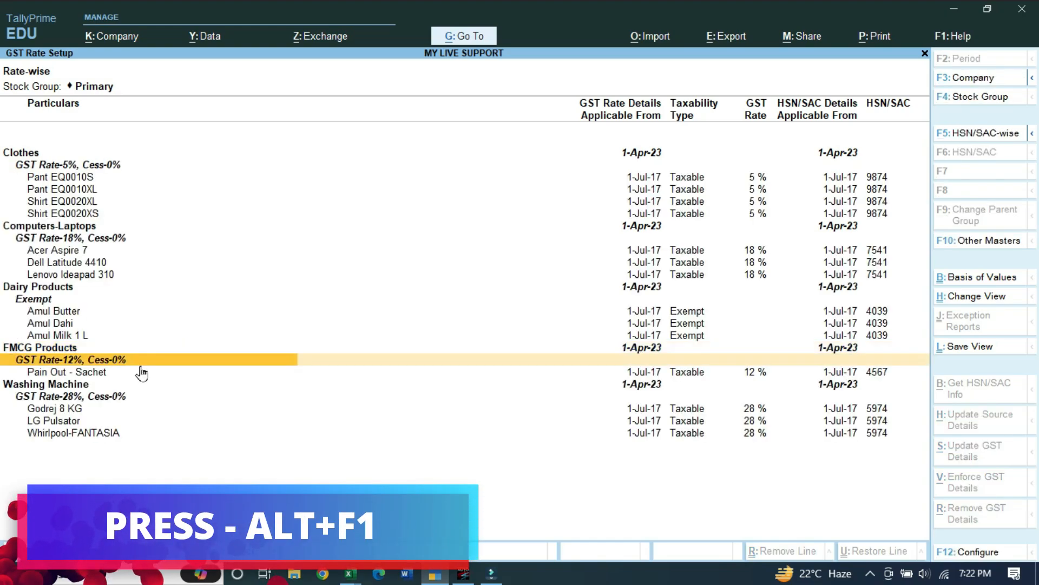
{"action": "key", "text": "Up"}
{"action": "key", "text": "Up"}
{"action": "key", "text": "Up"}
{"action": "key", "text": "Up"}
{"action": "key", "text": "Up"}
{"action": "key", "text": "Up"}
{"action": "key", "text": "Up"}
{"action": "key", "text": "Up"}
{"action": "key", "text": "Up"}
{"action": "key", "text": "Up"}
{"action": "key", "text": "Up"}
{"action": "key", "text": "Up"}
{"action": "key", "text": "Up"}
{"action": "key", "text": "Up"}
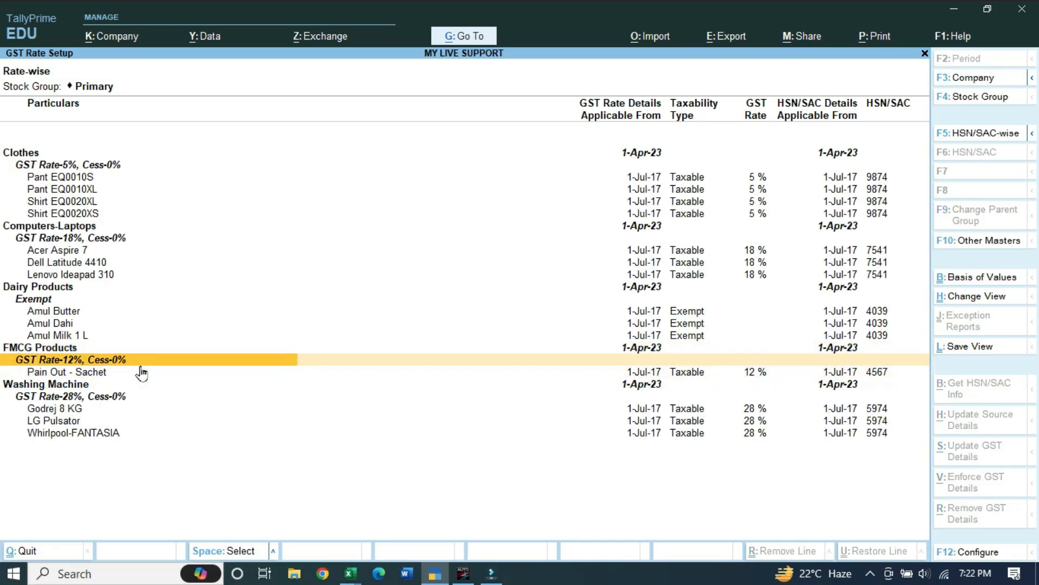
{"action": "key", "text": "Up"}
{"action": "key", "text": "Up"}
{"action": "key", "text": "Up"}
{"action": "key", "text": "Up"}
{"action": "key", "text": "Up"}
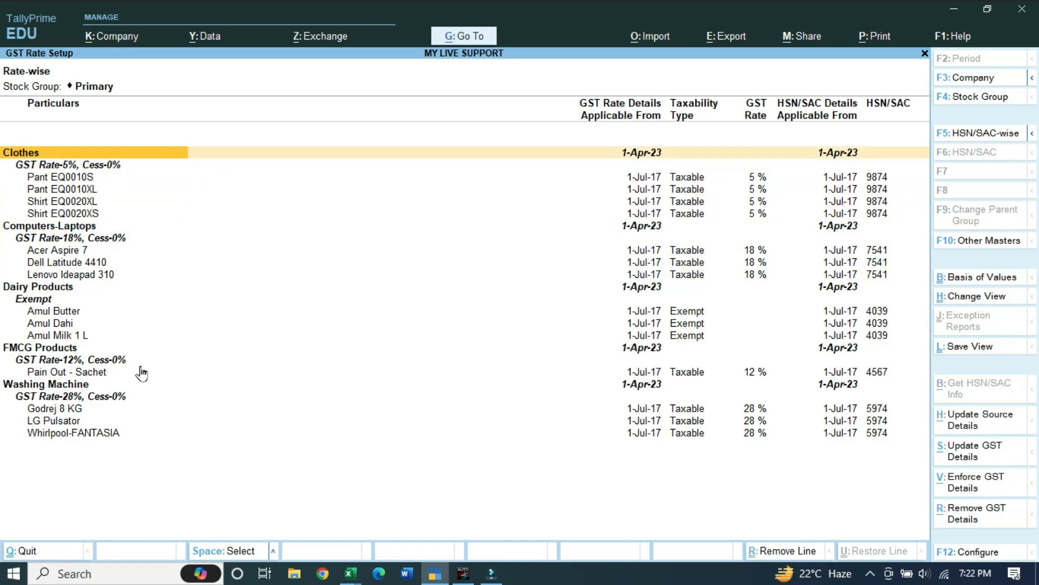
{"action": "key", "text": "Down"}
{"action": "key", "text": "Down"}
{"action": "key", "text": "space"}
{"action": "key", "text": "space"}
{"action": "key", "text": "space"}
{"action": "key", "text": "space"}
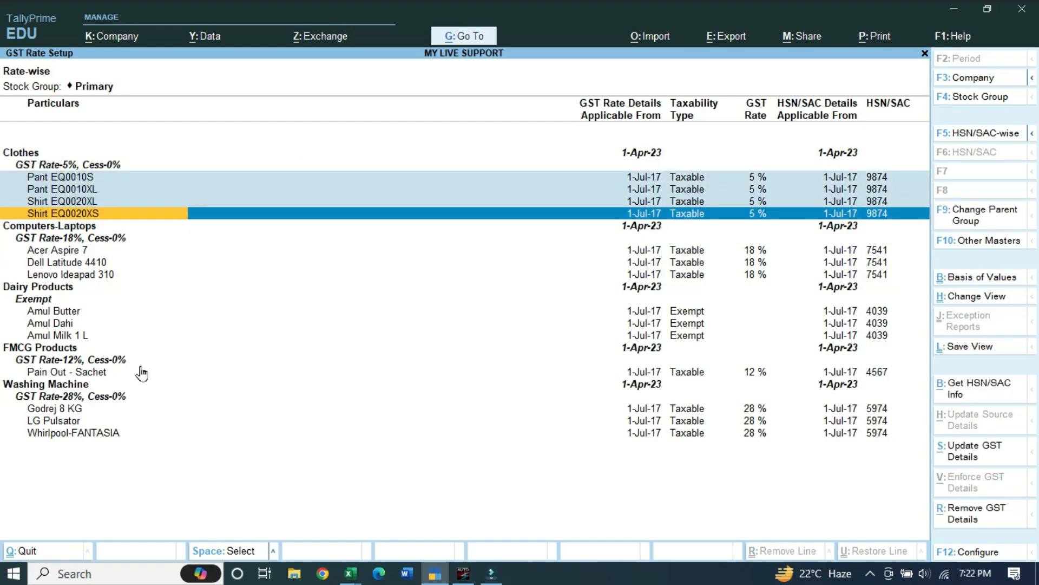
{"action": "key", "text": "Down"}
{"action": "key", "text": "Down"}
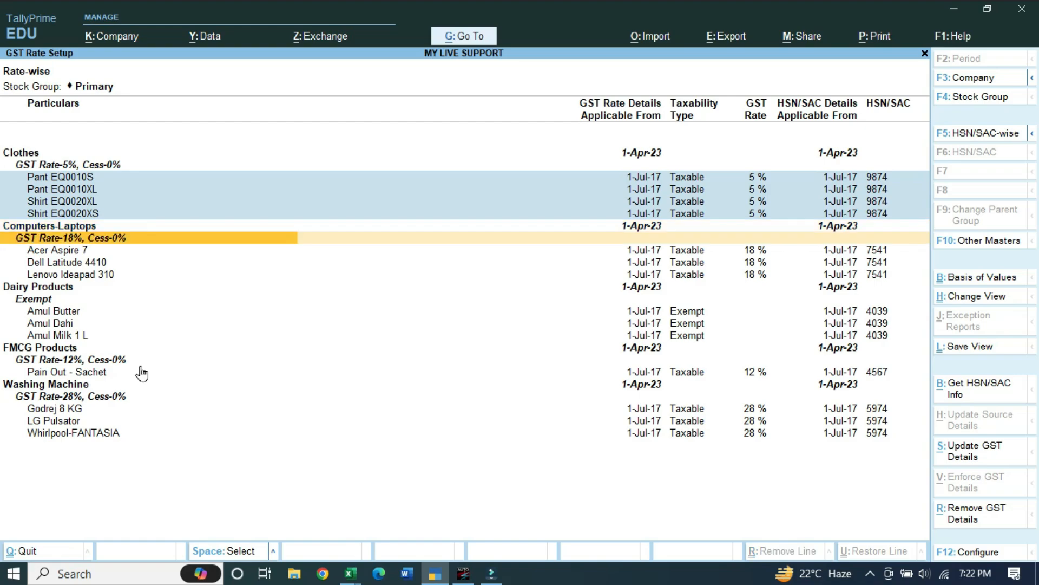
{"action": "key", "text": "space"}
{"action": "key", "text": "space"}
{"action": "key", "text": "Up"}
{"action": "key", "text": "Up"}
{"action": "key", "text": "Up"}
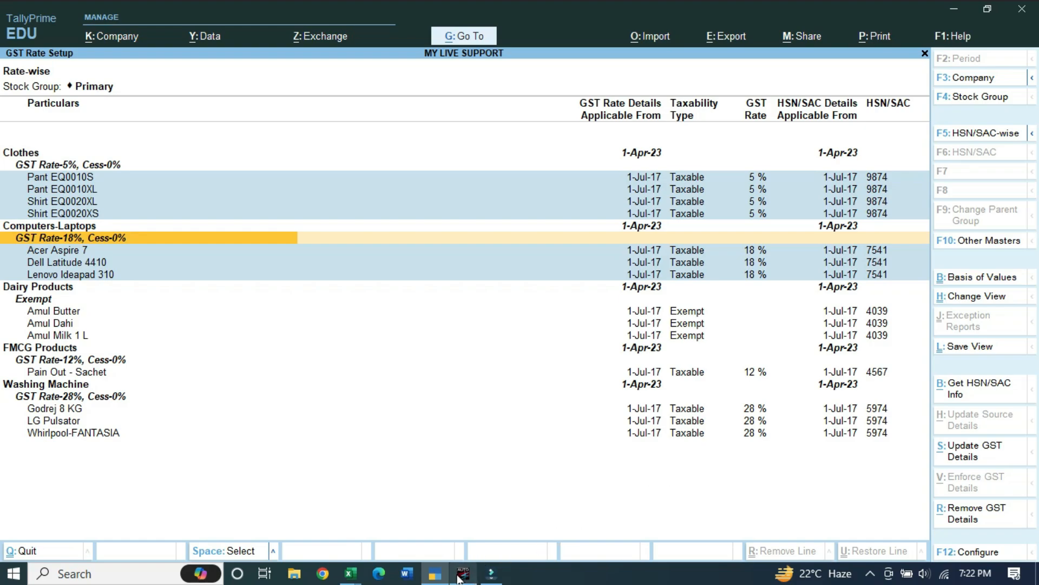
Bring up the Eazy AUTO4 item template workbook in Excel
{"action": "mouse_move", "coordinate": [463, 579]}
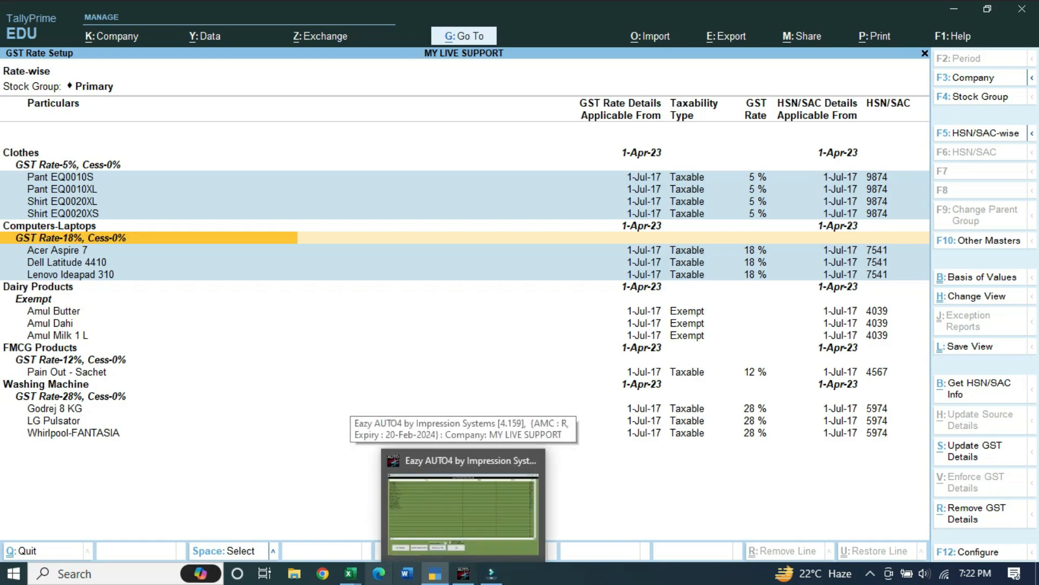
{"action": "left_click", "coordinate": [464, 501]}
{"action": "left_click", "coordinate": [836, 360]}
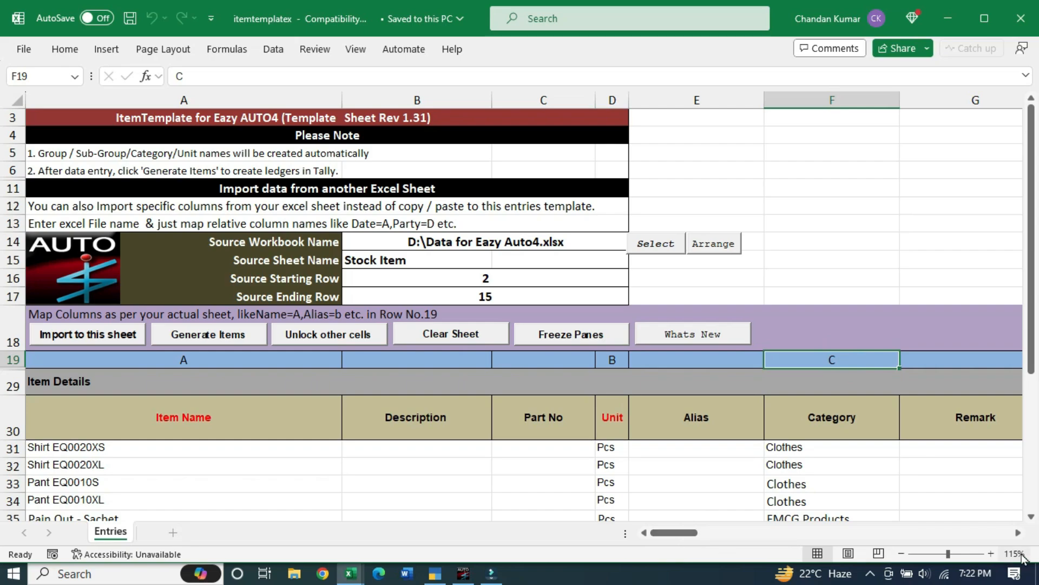
{"action": "left_click", "coordinate": [1019, 533]}
{"action": "left_click", "coordinate": [1018, 532]}
{"action": "left_click", "coordinate": [1019, 532]}
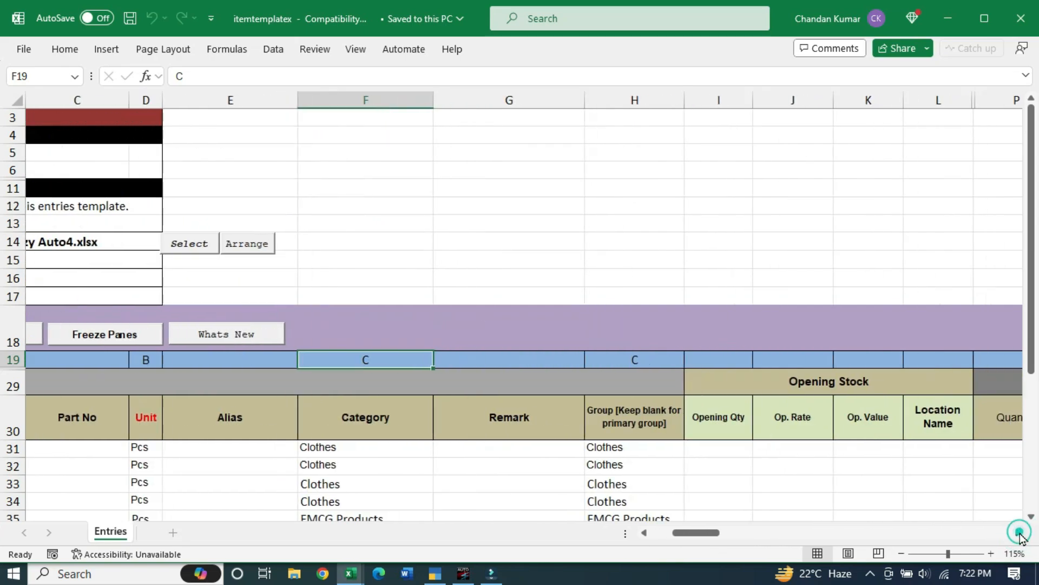
{"action": "left_click", "coordinate": [644, 532]}
{"action": "left_click", "coordinate": [645, 533]}
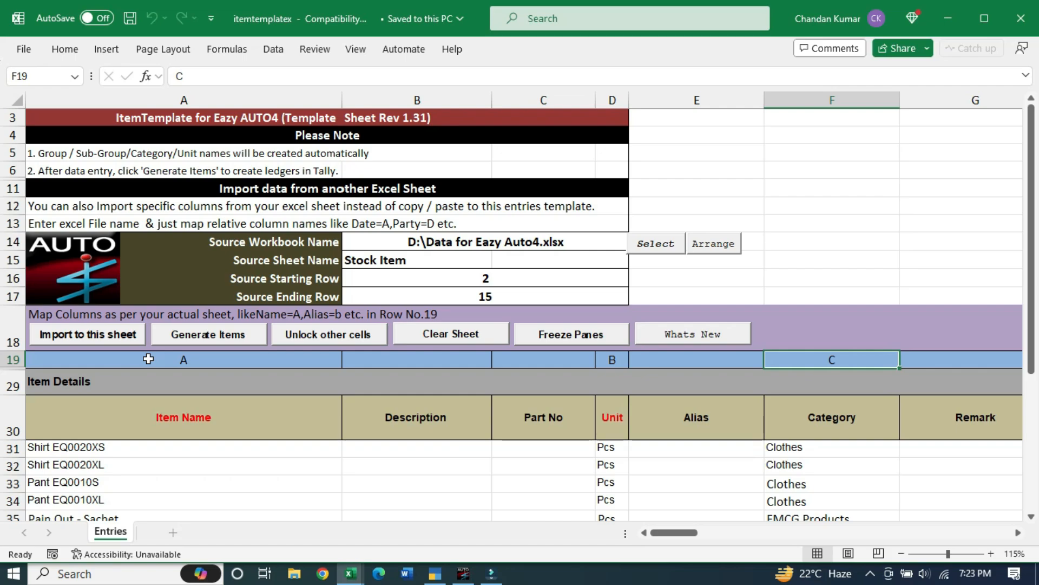
Select the 14 item names in A31:A44, then switch to the Data for Eazy Auto4 workbook
{"action": "scroll", "coordinate": [239, 467], "scroll_direction": "down", "scroll_amount": 1}
{"action": "scroll", "coordinate": [238, 468], "scroll_direction": "down", "scroll_amount": 2}
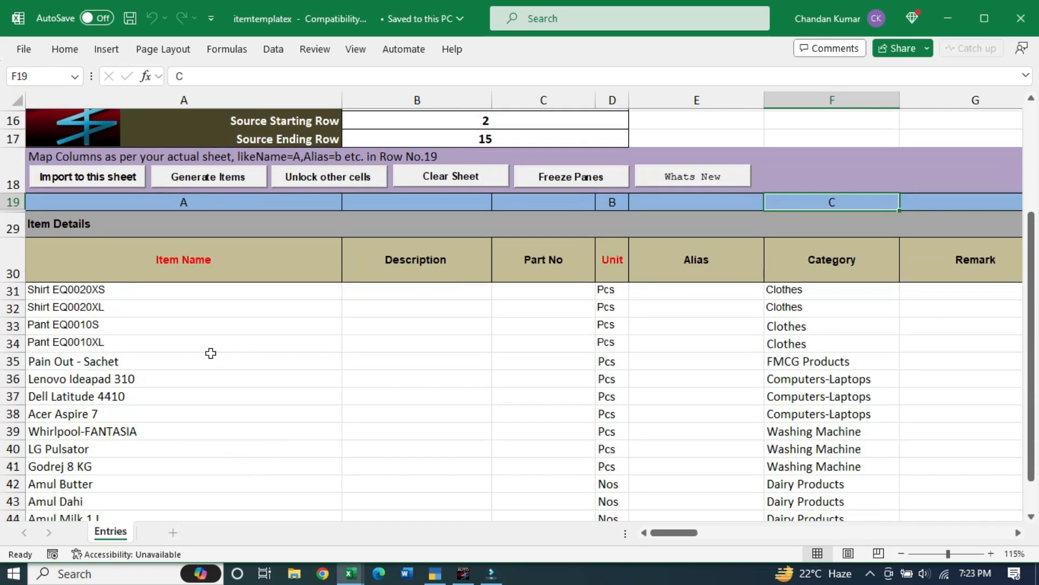
{"action": "left_click_drag", "start_coordinate": [216, 293], "coordinate": [204, 492]}
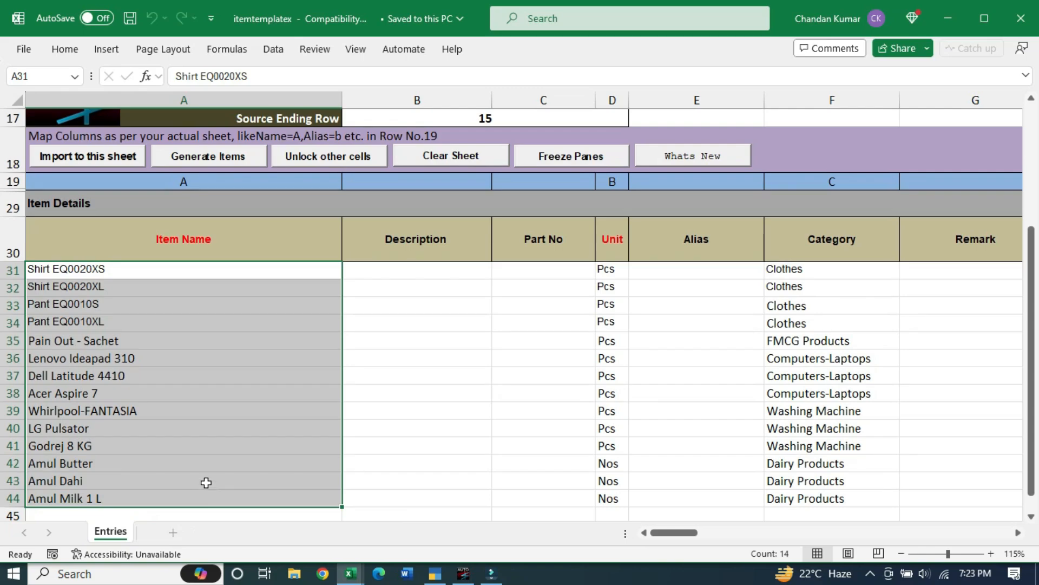
{"action": "left_click", "coordinate": [190, 410]}
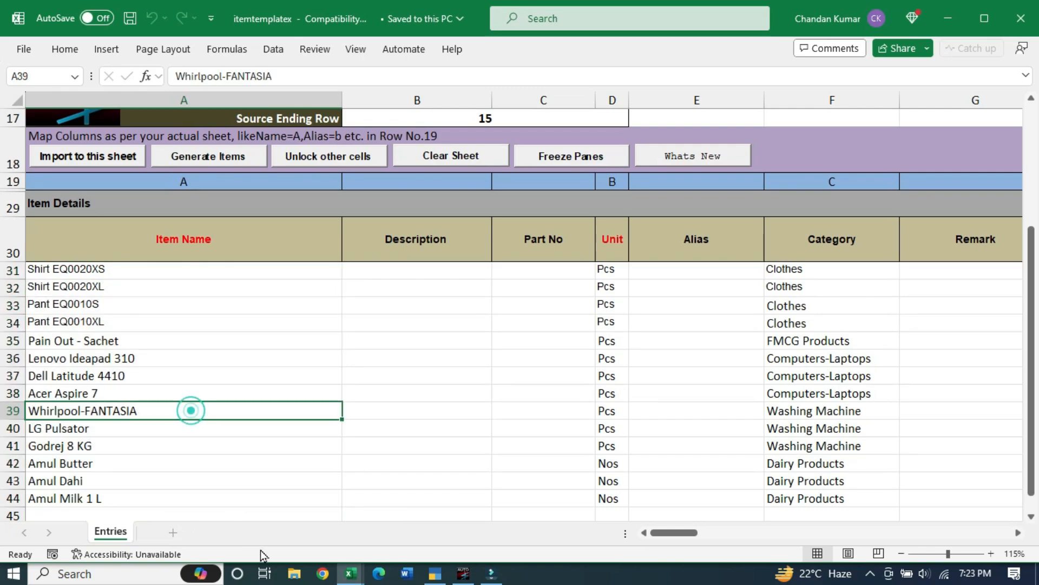
{"action": "mouse_move", "coordinate": [351, 573]}
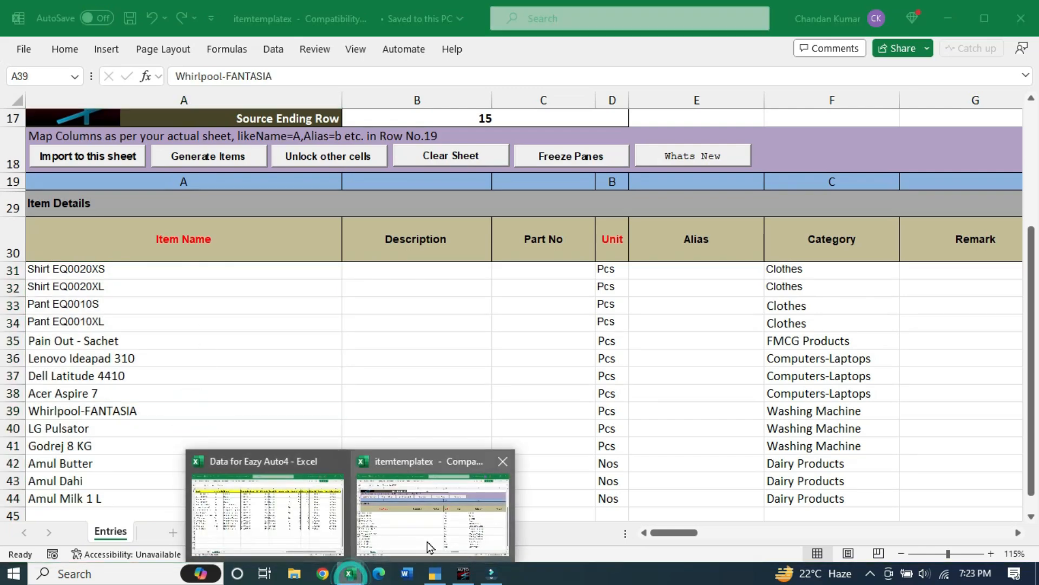
{"action": "left_click", "coordinate": [291, 536]}
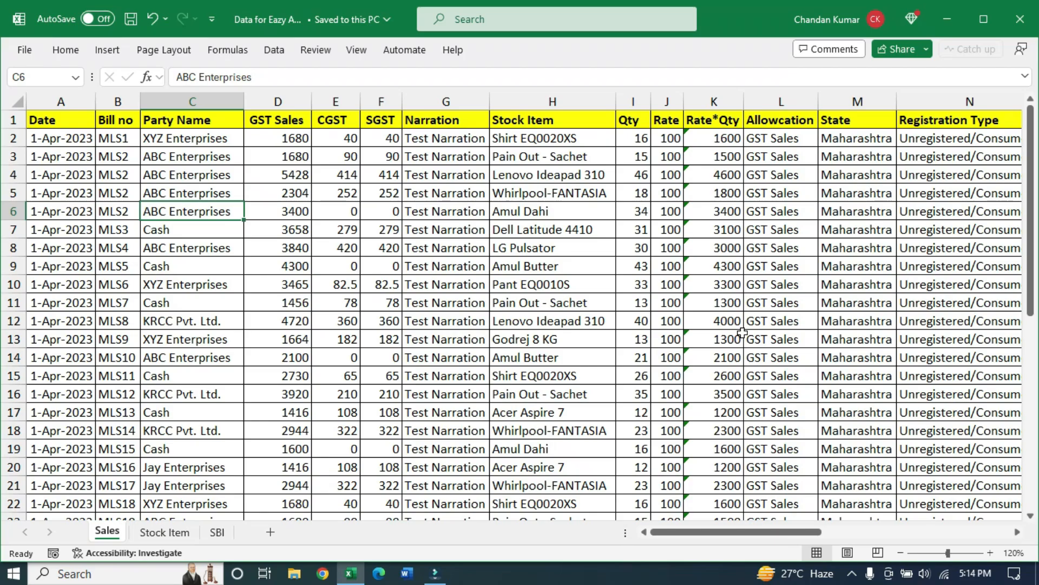
Scroll through the Sales sheet's 37 entries and across to its GST amount columns
{"action": "scroll", "coordinate": [742, 331], "scroll_direction": "down", "scroll_amount": 6}
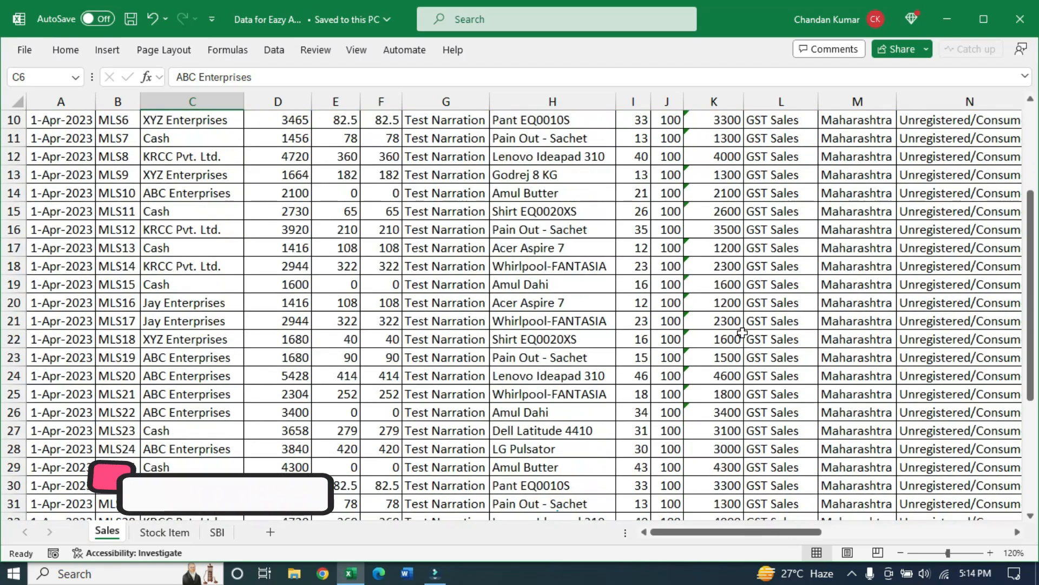
{"action": "scroll", "coordinate": [742, 332], "scroll_direction": "down", "scroll_amount": 2}
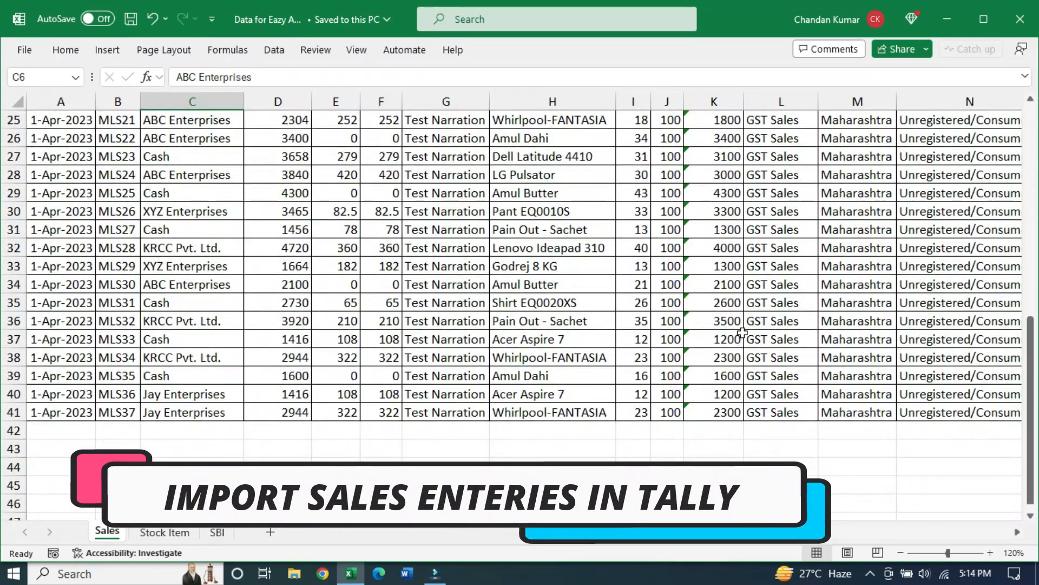
{"action": "scroll", "coordinate": [741, 334], "scroll_direction": "up", "scroll_amount": 8}
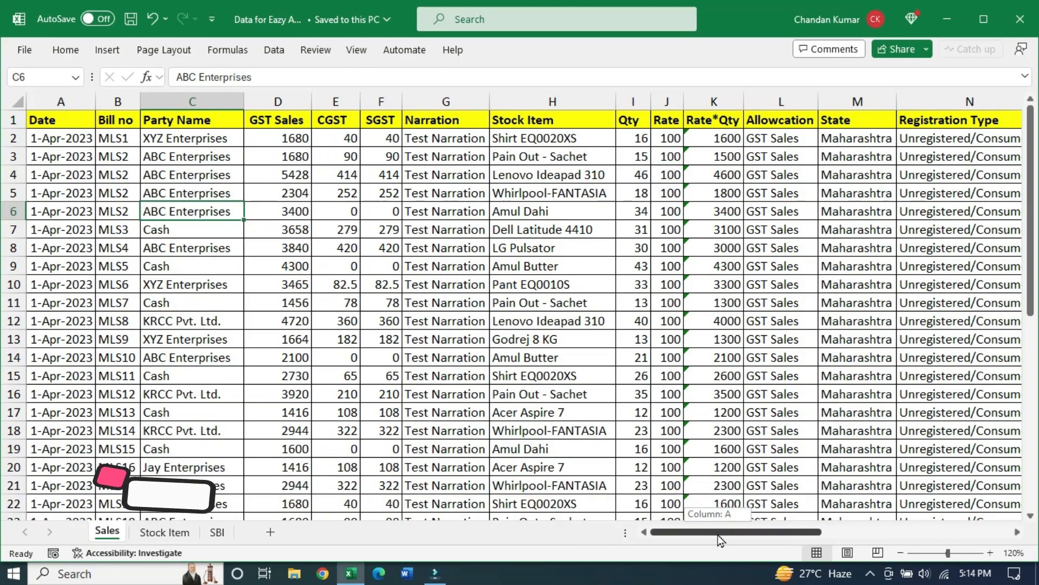
{"action": "left_click_drag", "start_coordinate": [718, 535], "coordinate": [924, 535]}
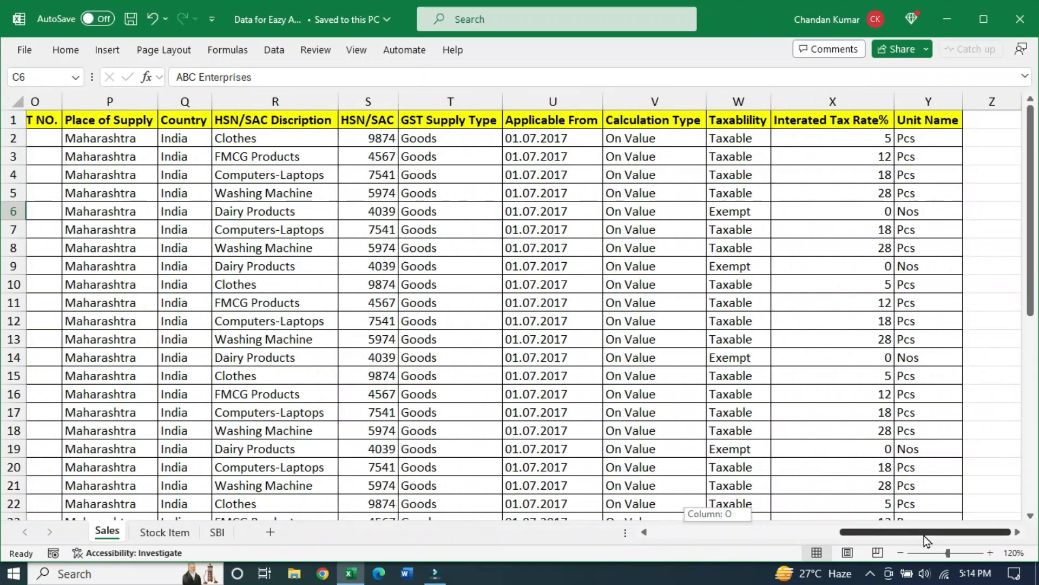
{"action": "left_click", "coordinate": [644, 534]}
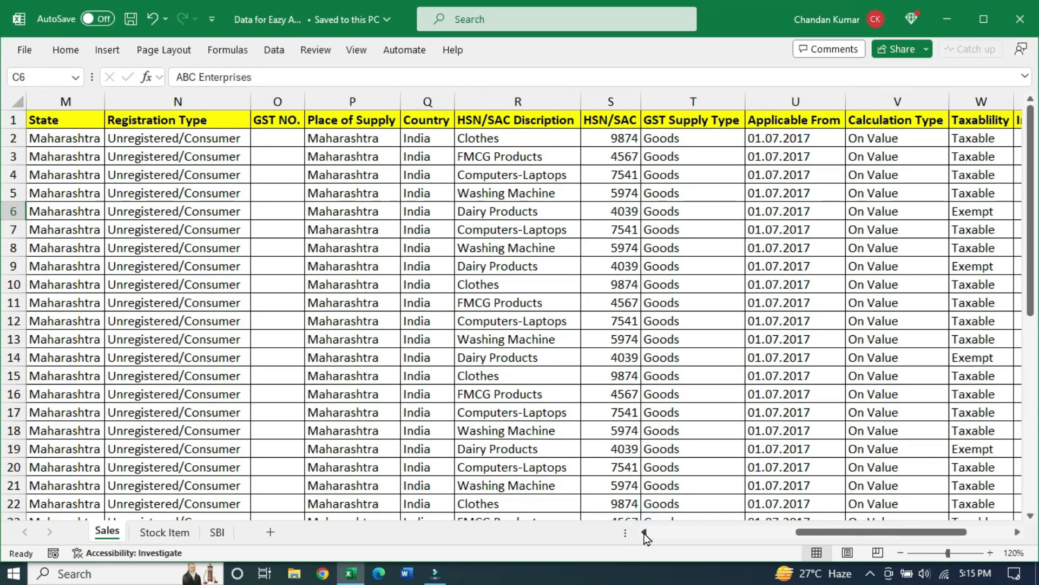
{"action": "left_click_drag", "start_coordinate": [807, 535], "coordinate": [605, 552]}
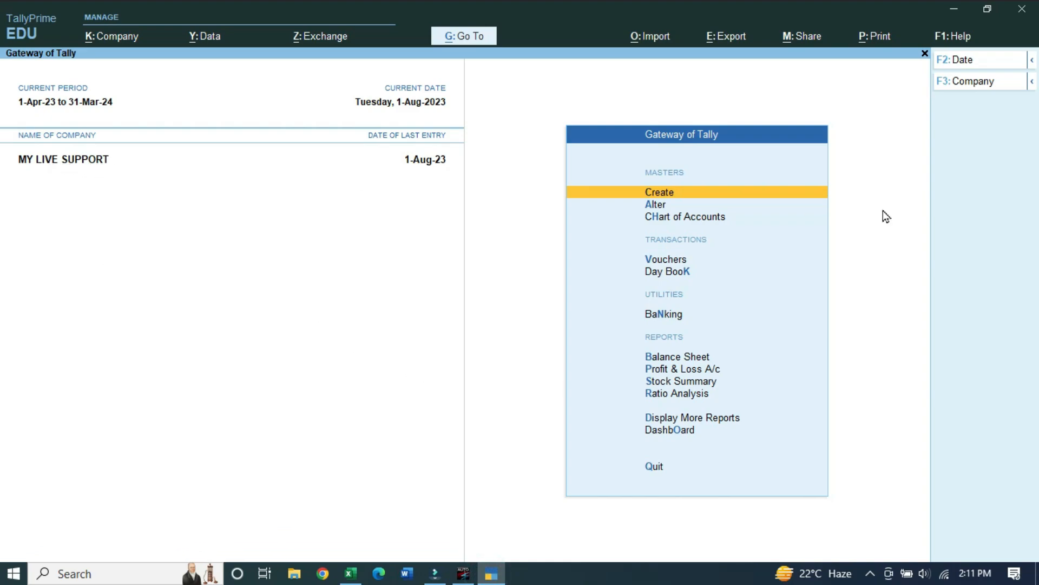
Launch EazyAUTO4, select MY LIVE SUPPORT, and open the Columnar Voucher Register's Excel template
{"action": "left_click", "coordinate": [953, 16]}
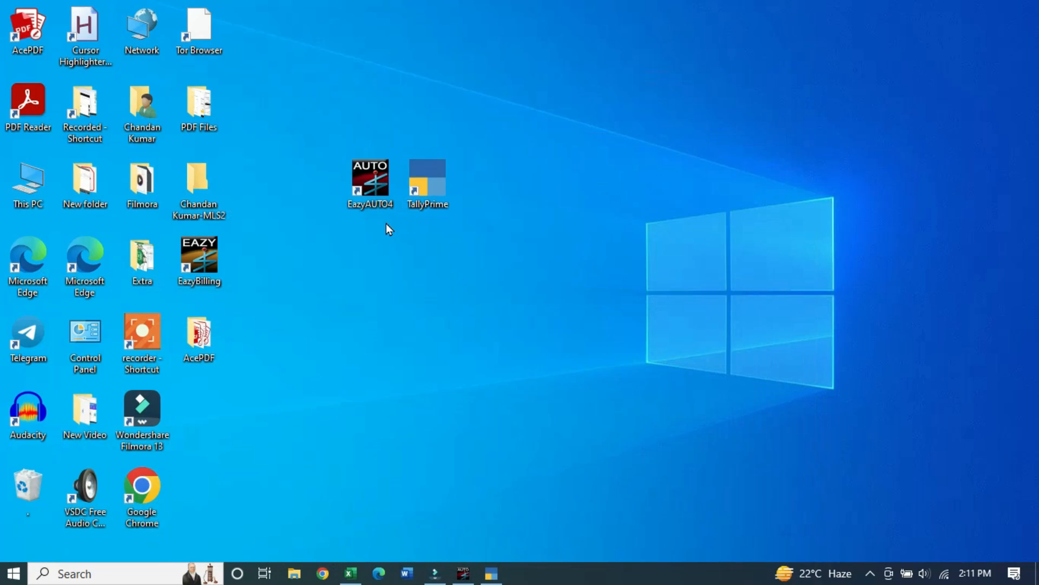
{"action": "double_click", "coordinate": [373, 174]}
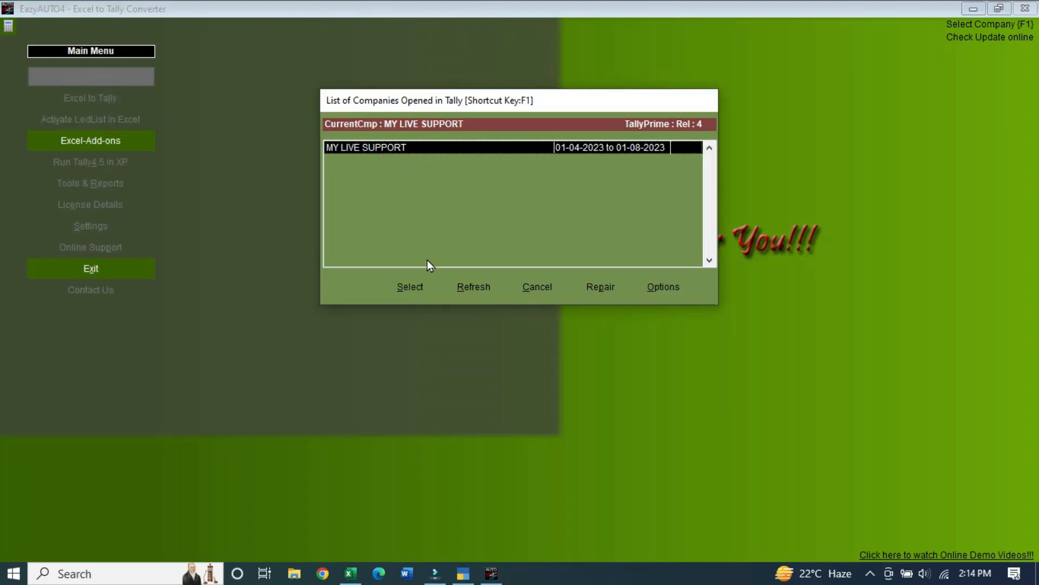
{"action": "left_click", "coordinate": [427, 295]}
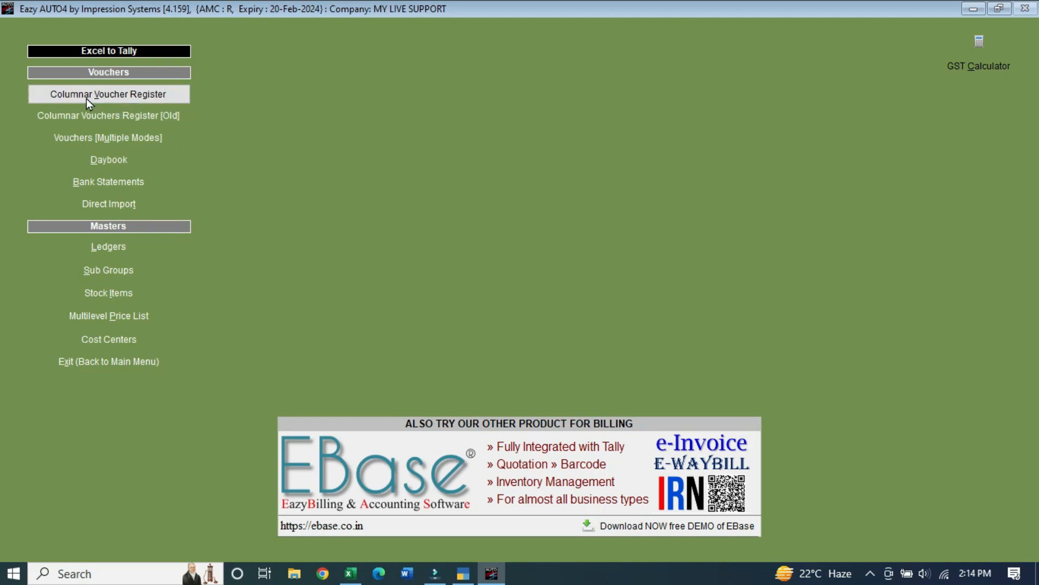
{"action": "left_click", "coordinate": [183, 100]}
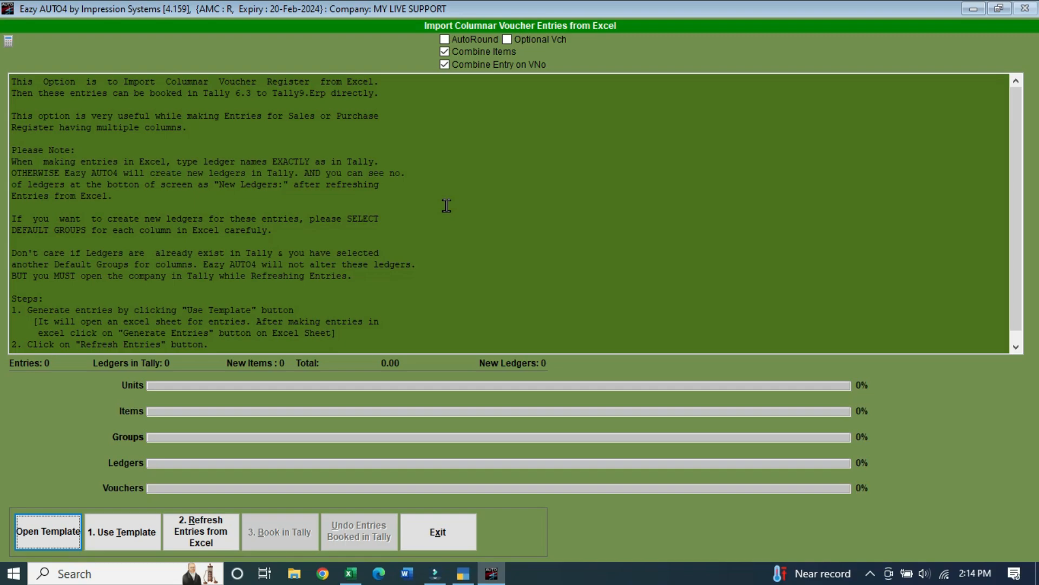
{"action": "left_click", "coordinate": [122, 542]}
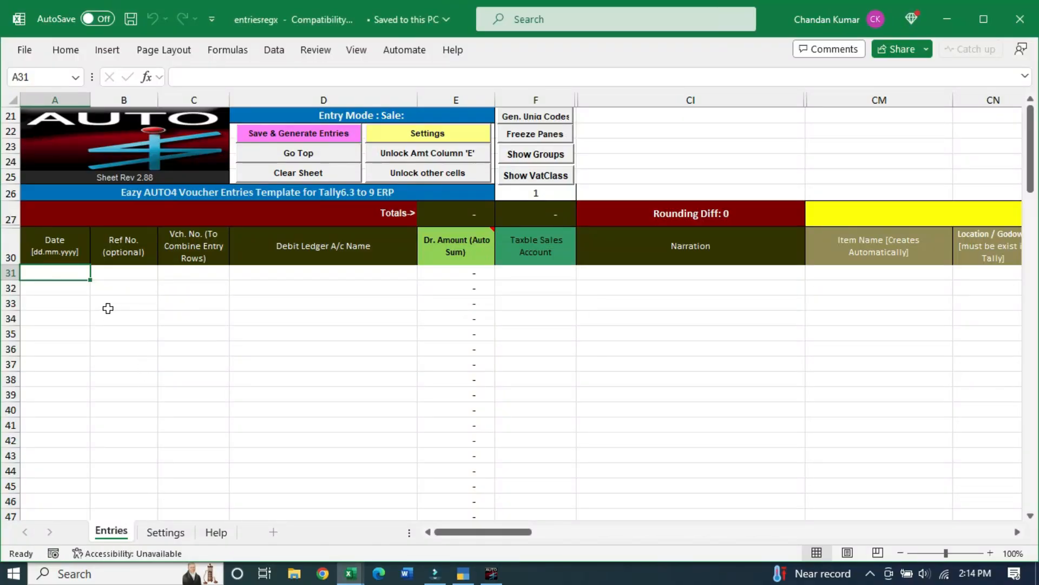
Clear all existing data from the entriesregx template, confirming both warnings
{"action": "scroll", "coordinate": [251, 362], "scroll_direction": "down", "scroll_amount": 5}
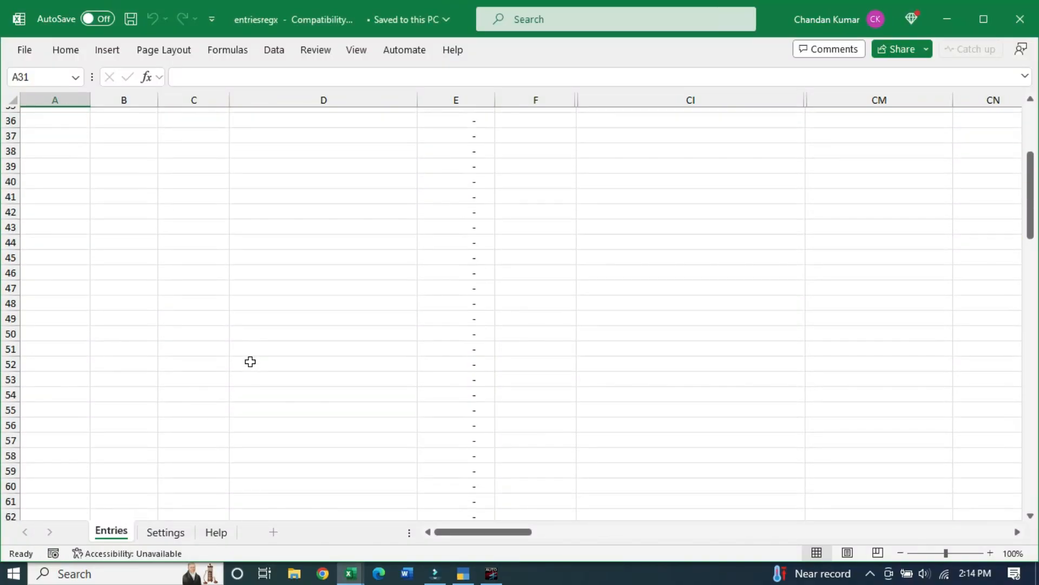
{"action": "scroll", "coordinate": [251, 362], "scroll_direction": "up", "scroll_amount": 5}
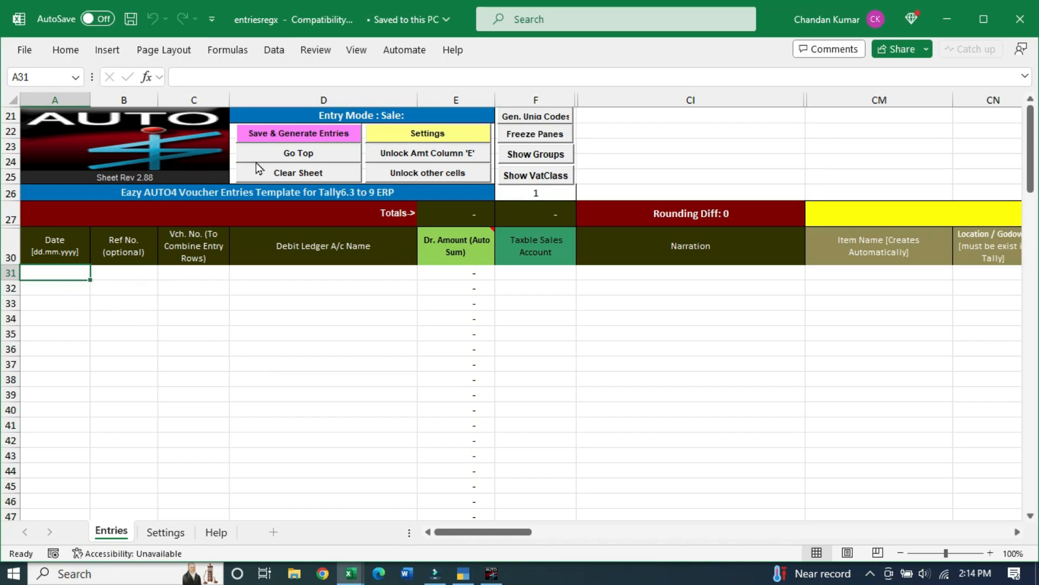
{"action": "left_click", "coordinate": [330, 175]}
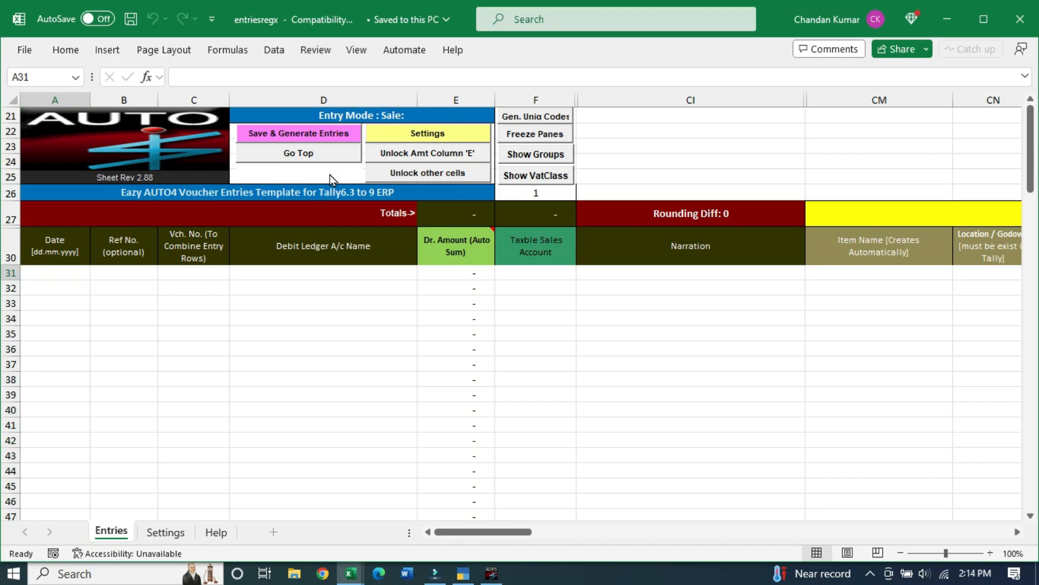
{"action": "left_click", "coordinate": [502, 340]}
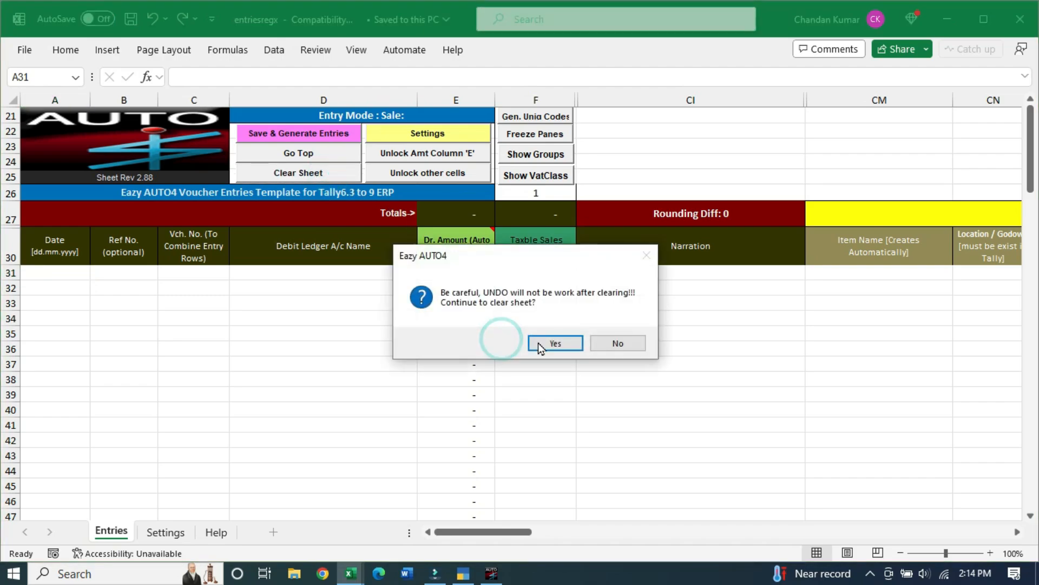
{"action": "left_click", "coordinate": [541, 341]}
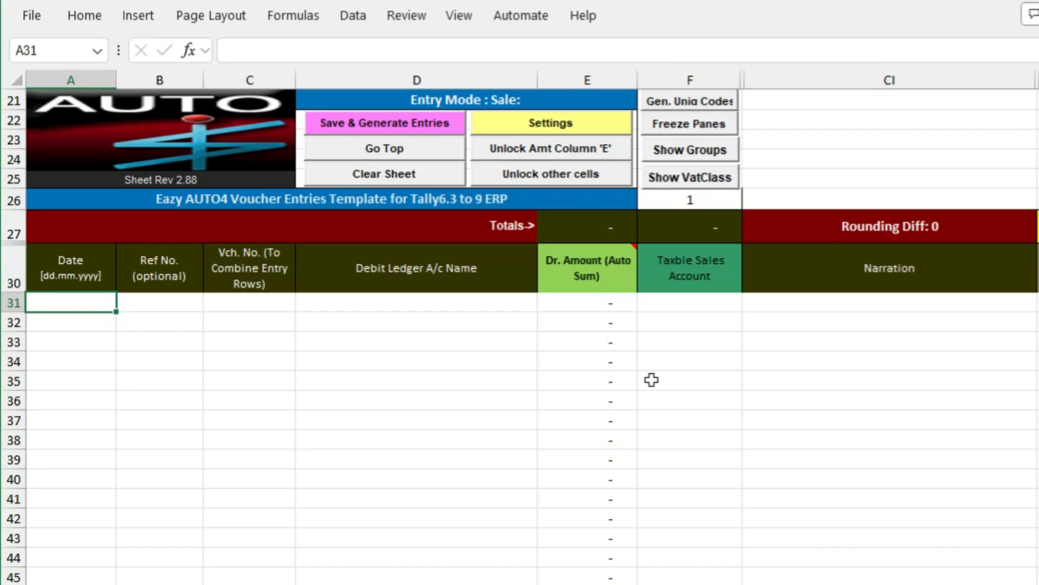
Choose Data for Eazy Auto4 on drive D as the template's Source Workbook
{"action": "left_click", "coordinate": [584, 124]}
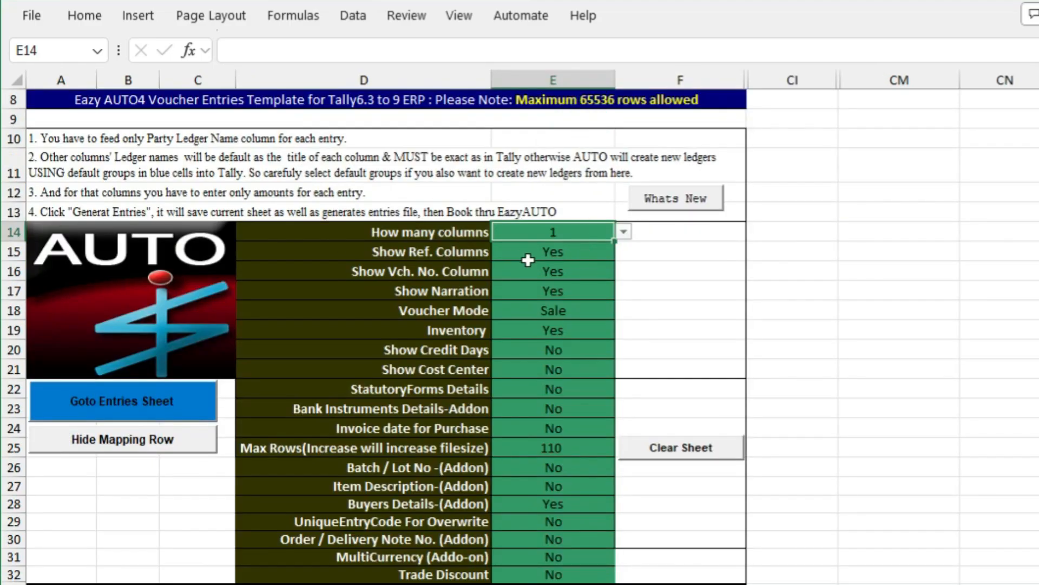
{"action": "scroll", "coordinate": [584, 324], "scroll_direction": "down", "scroll_amount": 4}
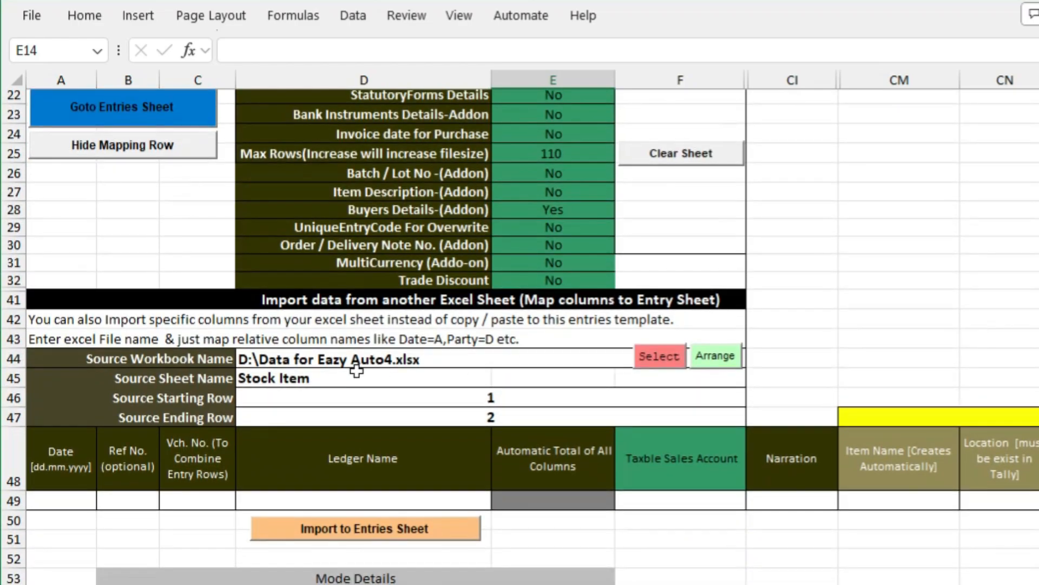
{"action": "left_click", "coordinate": [657, 359]}
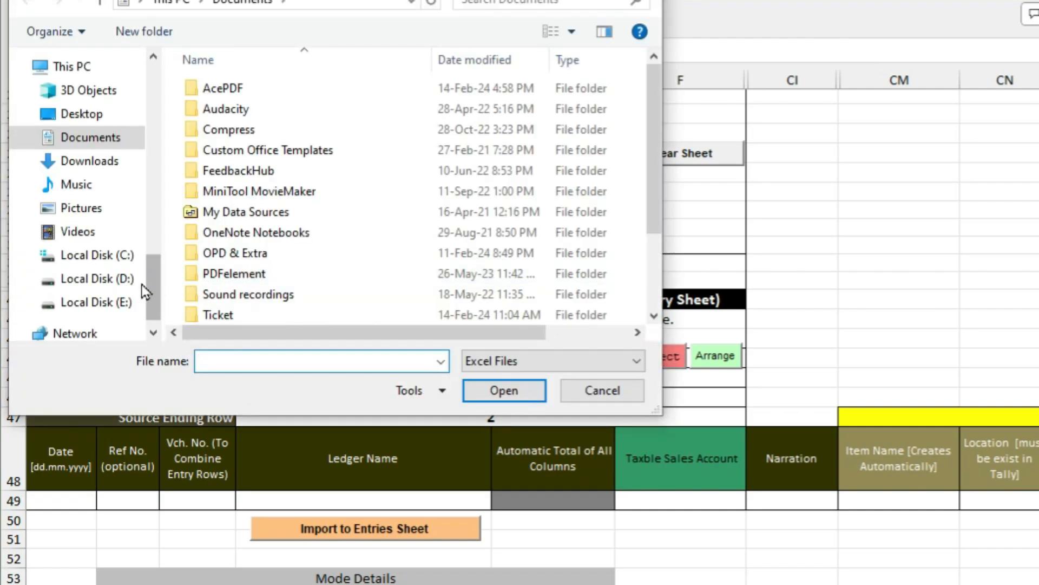
{"action": "left_click", "coordinate": [119, 285]}
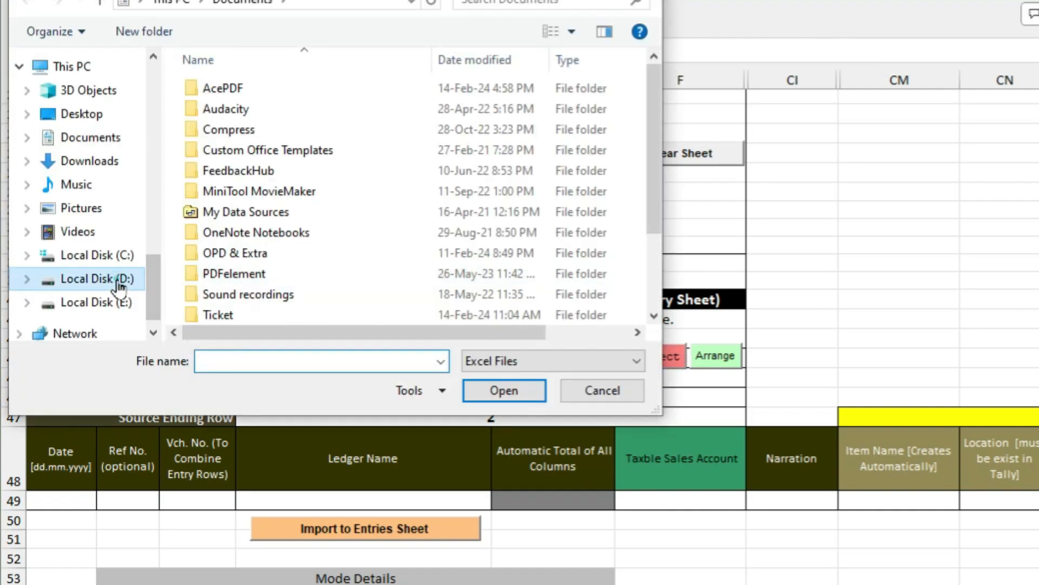
{"action": "left_click", "coordinate": [250, 272]}
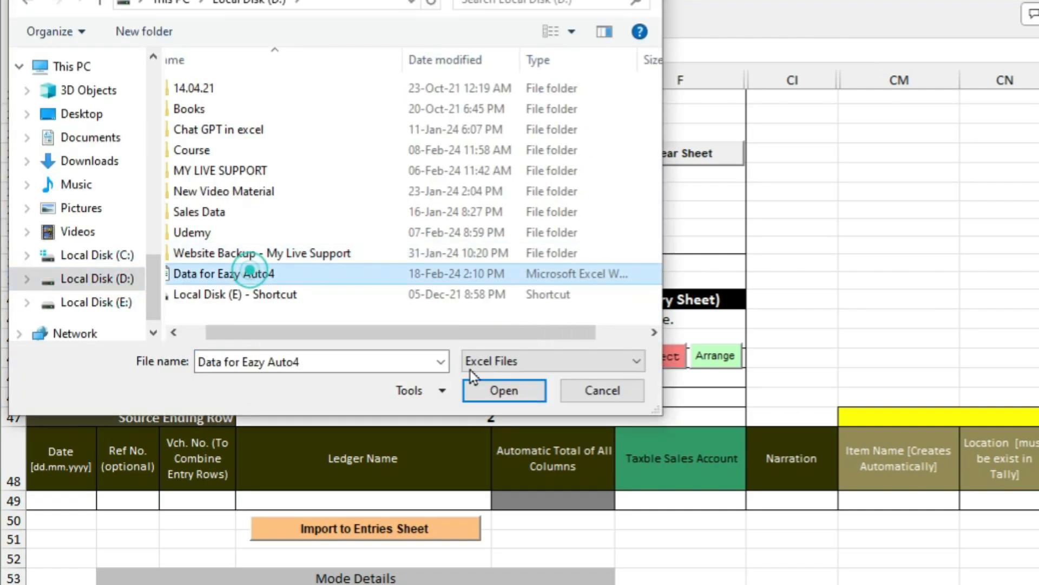
{"action": "left_click", "coordinate": [496, 397]}
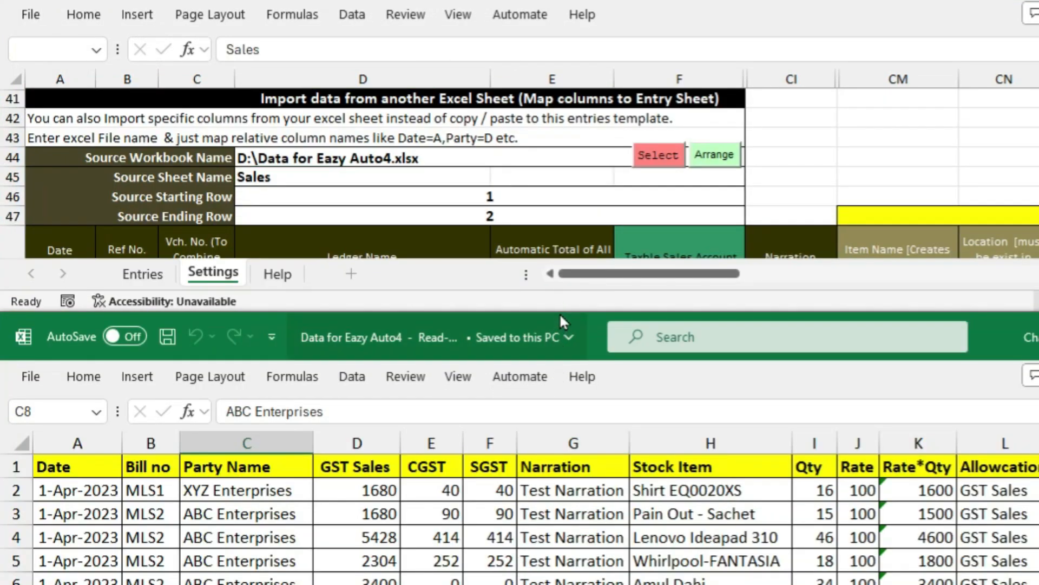
Resize both Excel windows and choose Sales as the Source Sheet Name
{"action": "left_click_drag", "start_coordinate": [568, 306], "coordinate": [565, 355]}
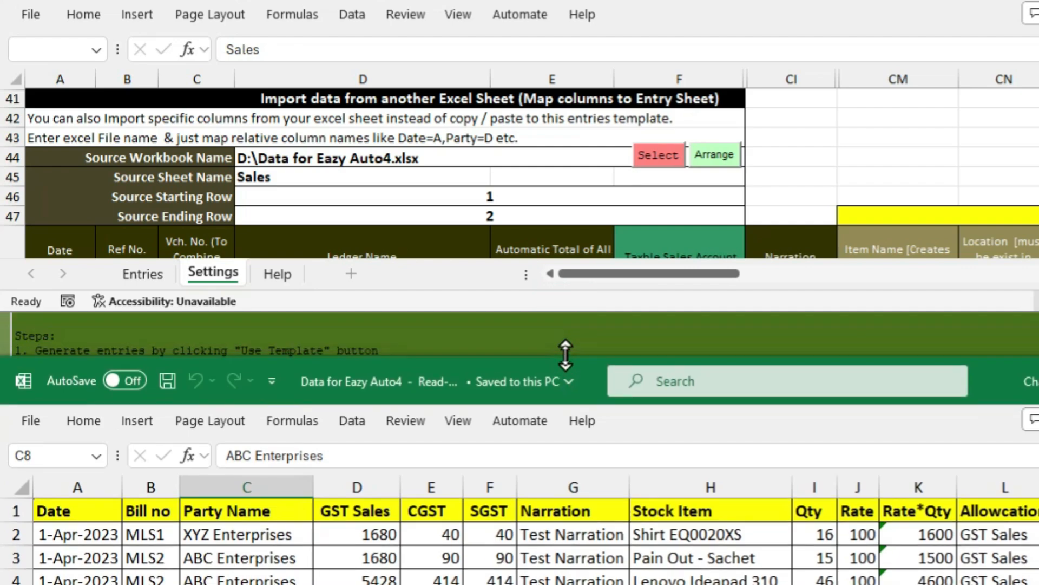
{"action": "left_click_drag", "start_coordinate": [575, 310], "coordinate": [578, 370]}
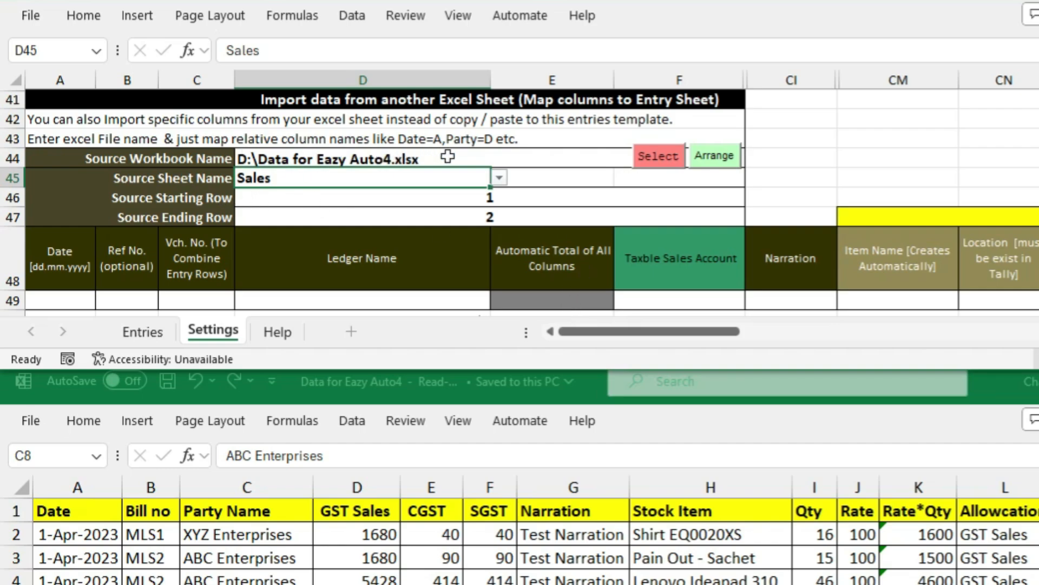
{"action": "left_click", "coordinate": [499, 178]}
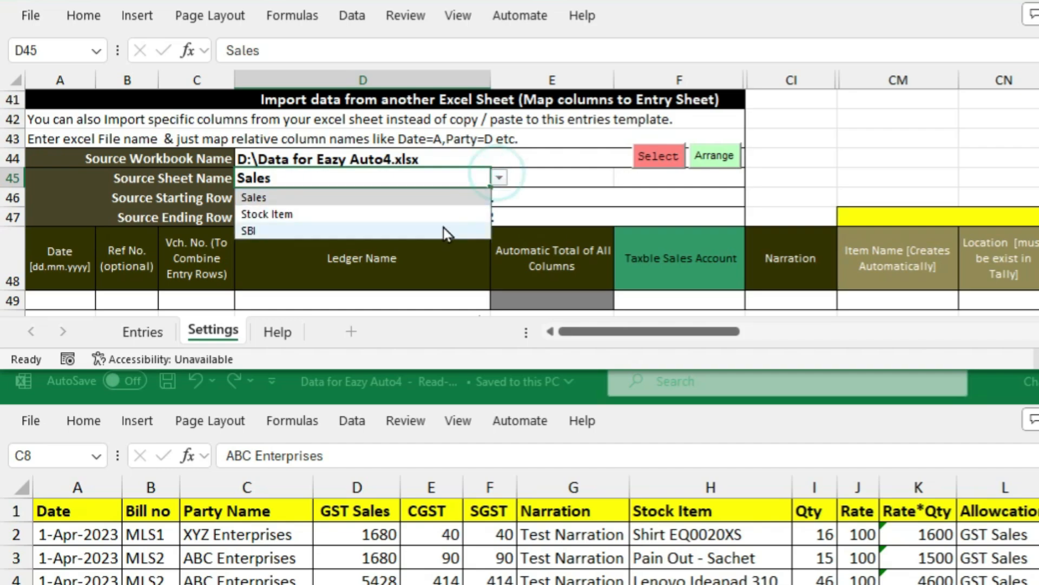
{"action": "left_click", "coordinate": [374, 198]}
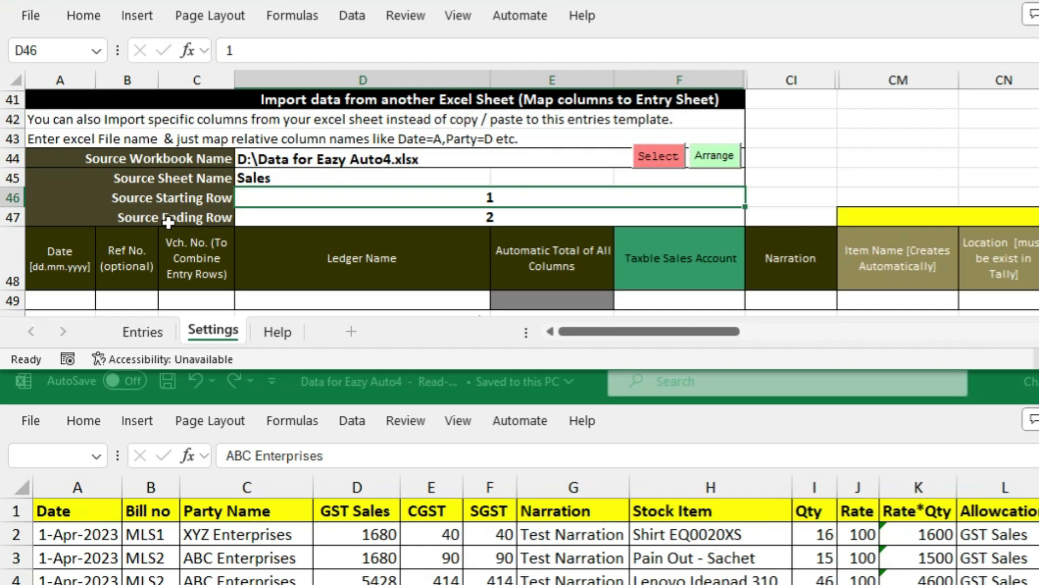
{"action": "left_click", "coordinate": [310, 216]}
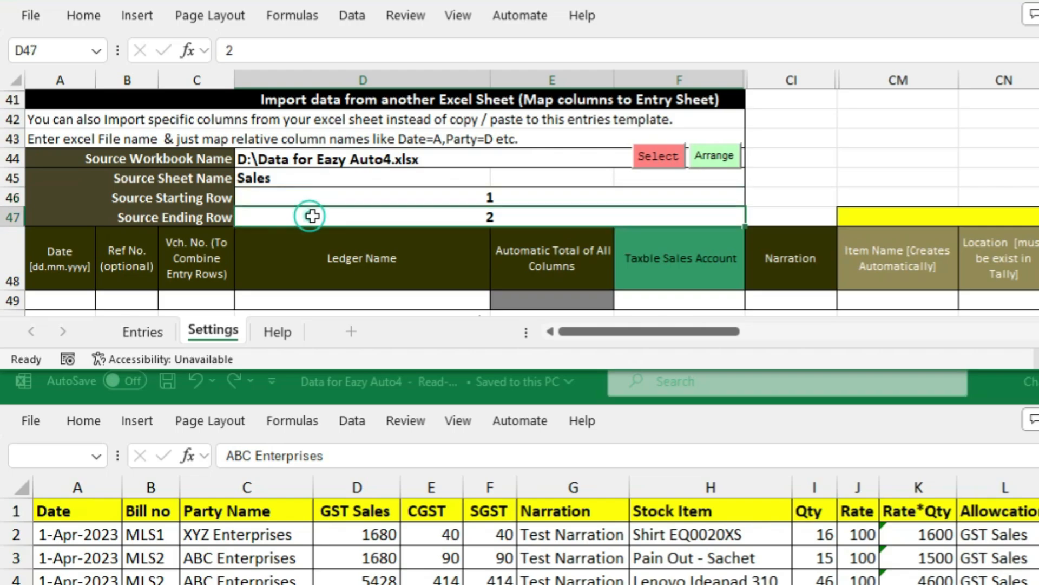
{"action": "left_click", "coordinate": [360, 196]}
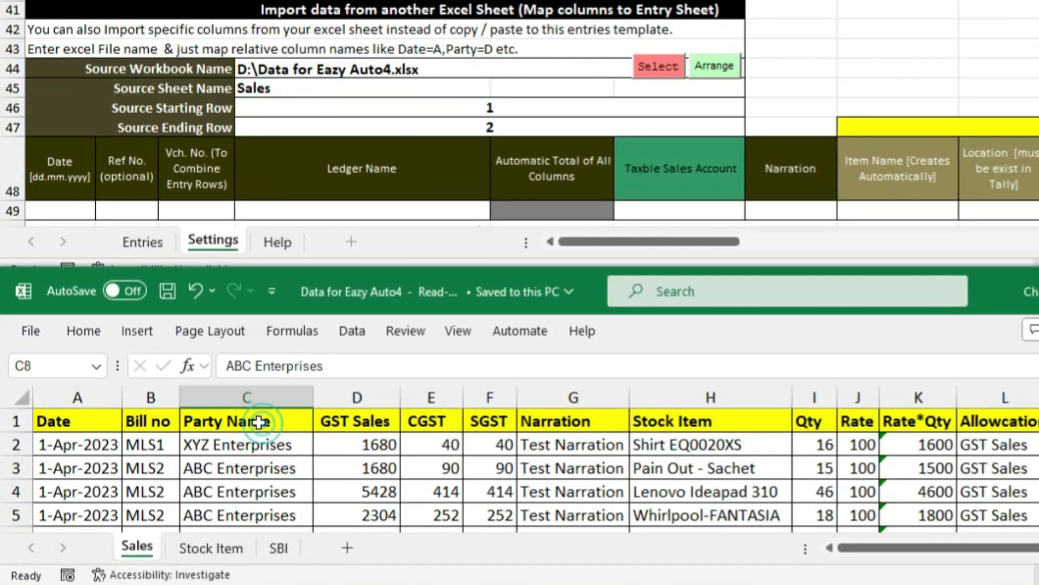
Check in the Sales data that the entries run from row 2 to row 41
{"action": "left_click", "coordinate": [245, 503]}
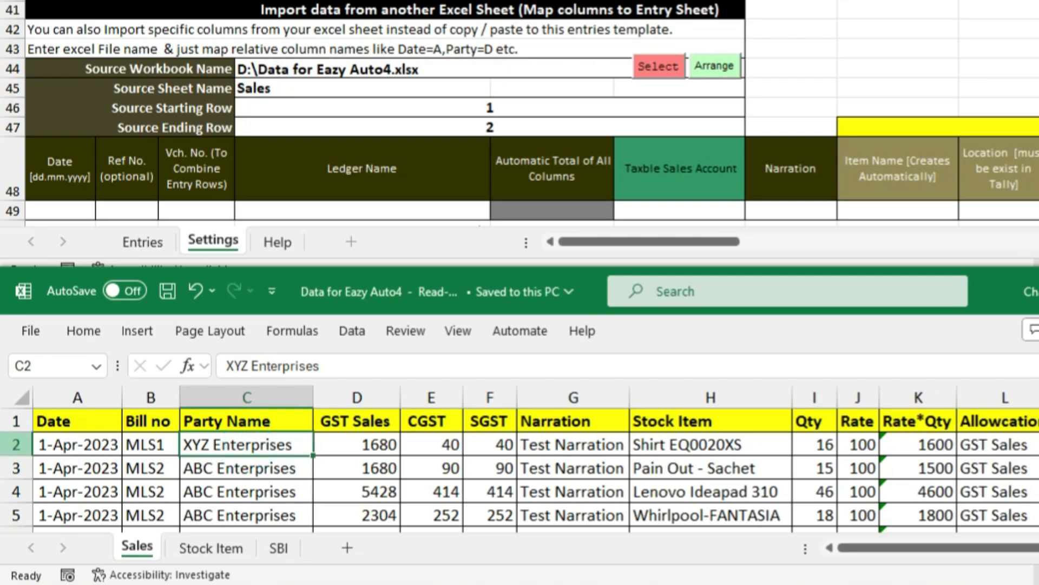
{"action": "left_click", "coordinate": [16, 444]}
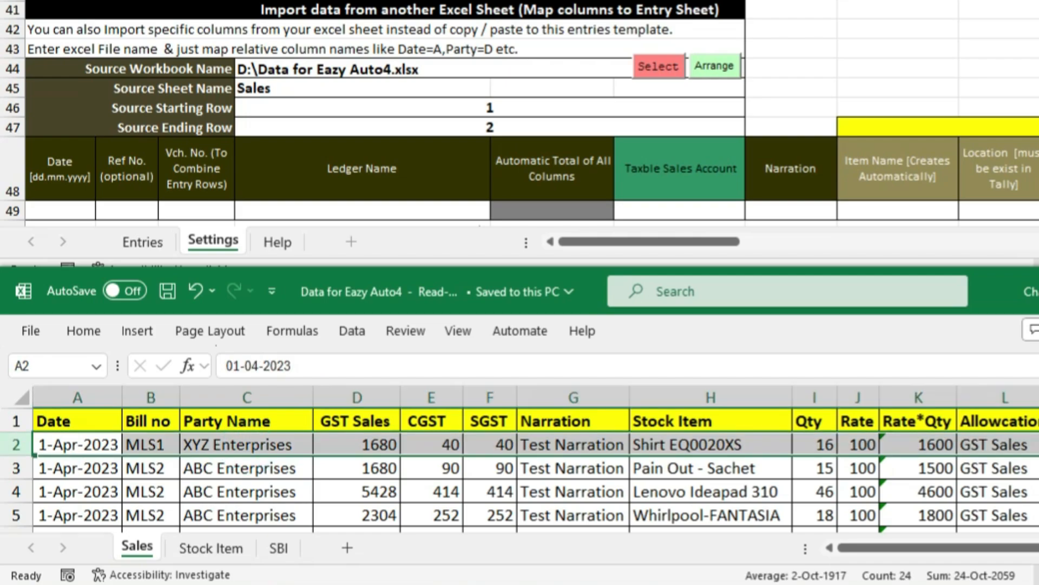
{"action": "scroll", "coordinate": [143, 474], "scroll_direction": "down", "scroll_amount": 7}
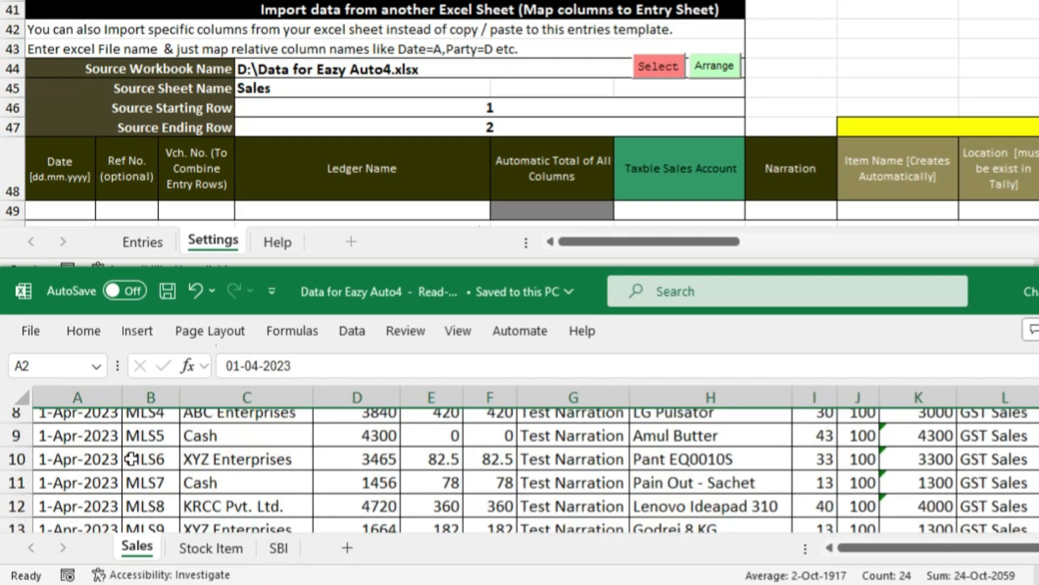
{"action": "scroll", "coordinate": [145, 477], "scroll_direction": "down", "scroll_amount": 6}
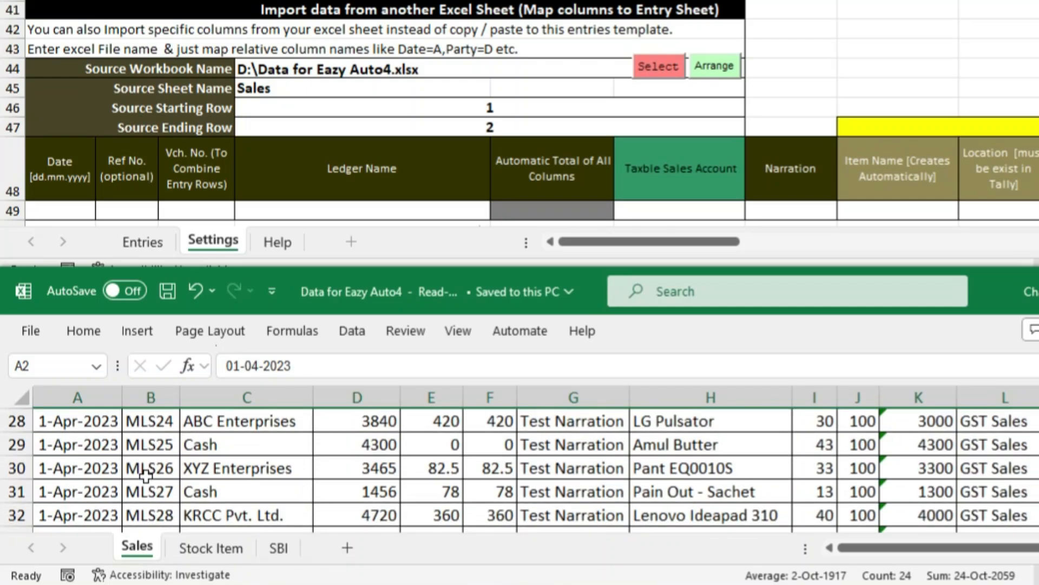
{"action": "scroll", "coordinate": [143, 475], "scroll_direction": "down", "scroll_amount": 2}
{"action": "scroll", "coordinate": [139, 474], "scroll_direction": "up", "scroll_amount": 1}
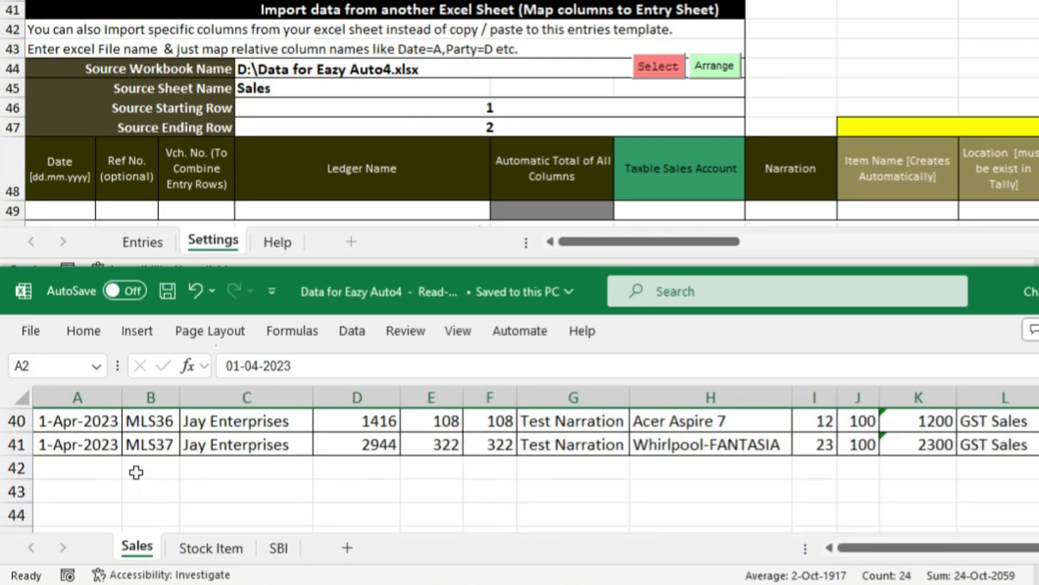
{"action": "left_click", "coordinate": [20, 443]}
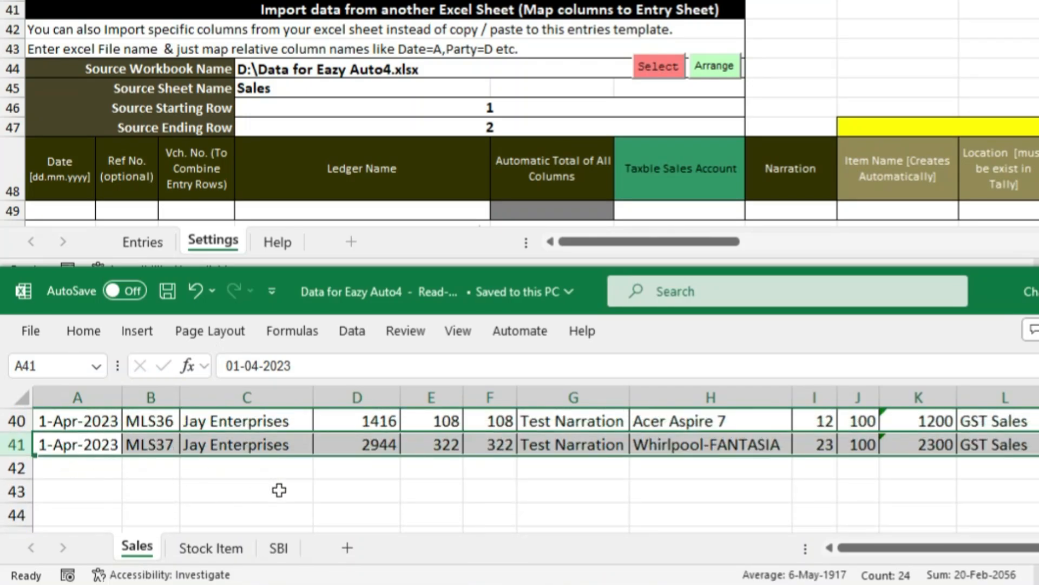
{"action": "scroll", "coordinate": [279, 489], "scroll_direction": "up", "scroll_amount": 4}
{"action": "scroll", "coordinate": [292, 486], "scroll_direction": "up", "scroll_amount": 9}
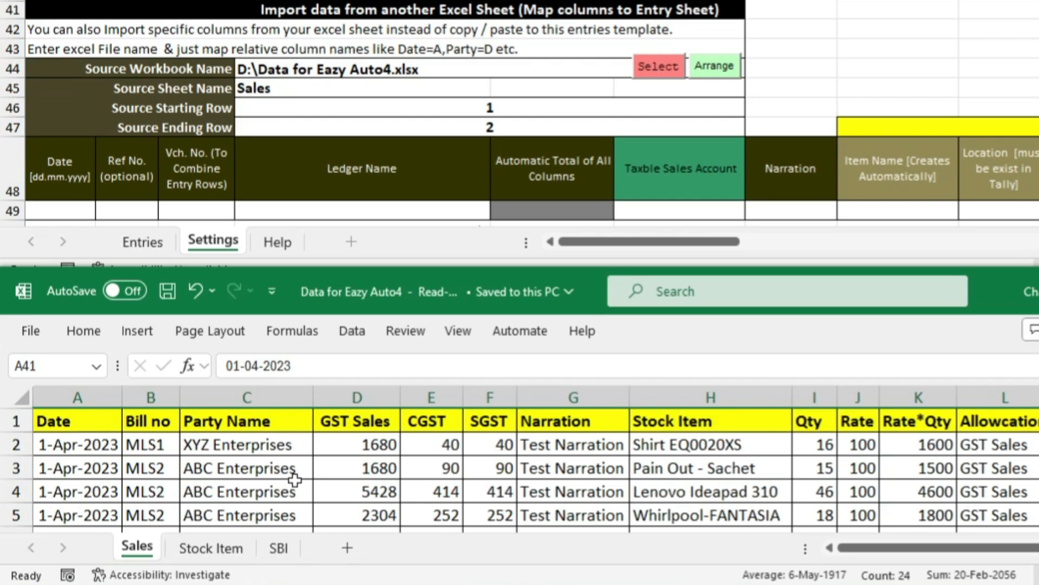
Enter 2 as Source Starting Row and 41 as Source Ending Row
{"action": "double_click", "coordinate": [469, 108]}
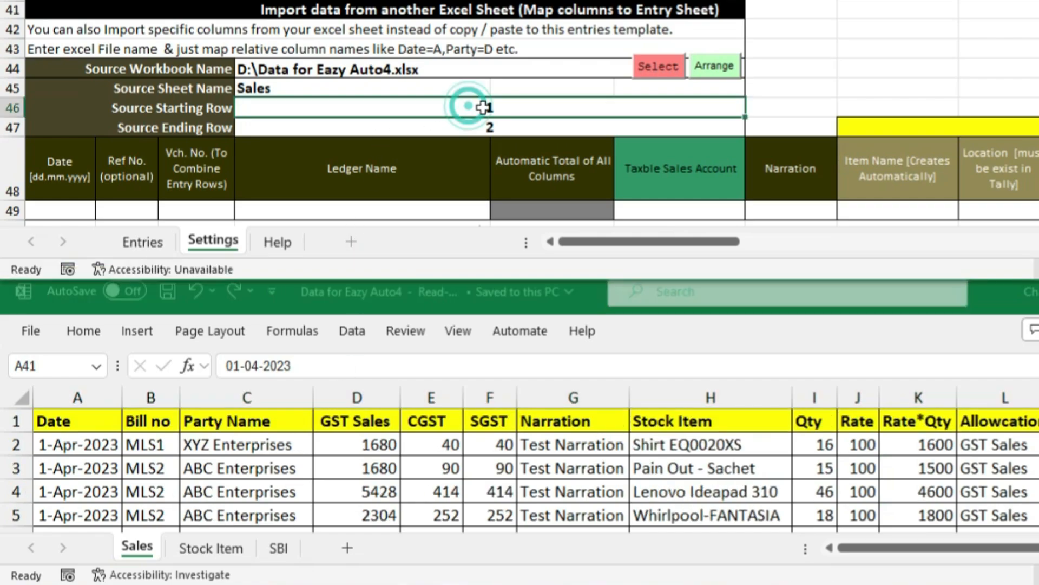
{"action": "type", "text": "2"}
{"action": "key", "text": "Return"}
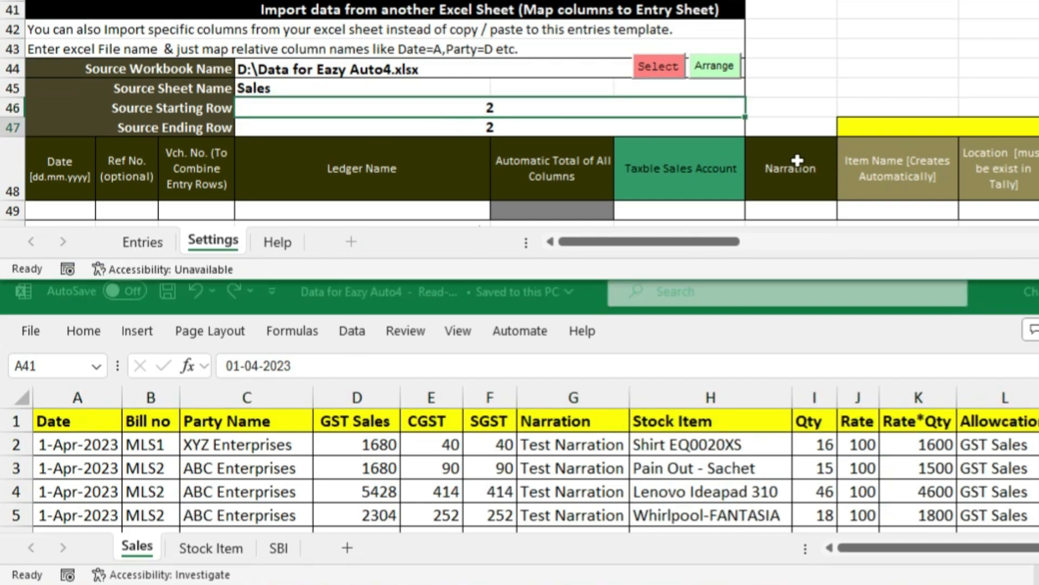
{"action": "type", "text": "41"}
{"action": "key", "text": "Return"}
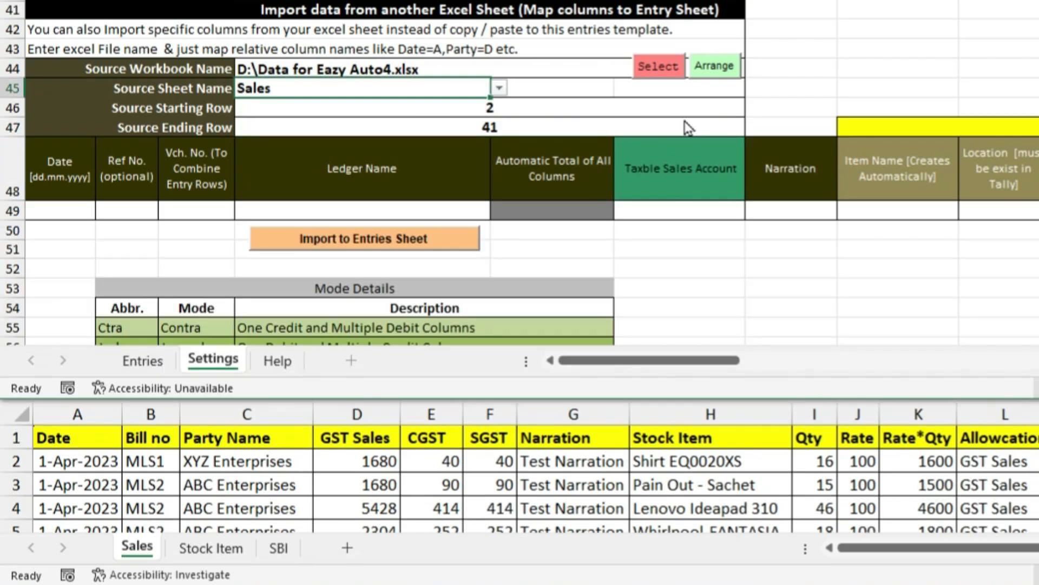
{"action": "scroll", "coordinate": [744, 126], "scroll_direction": "up", "scroll_amount": 9}
{"action": "scroll", "coordinate": [772, 126], "scroll_direction": "up", "scroll_amount": 1}
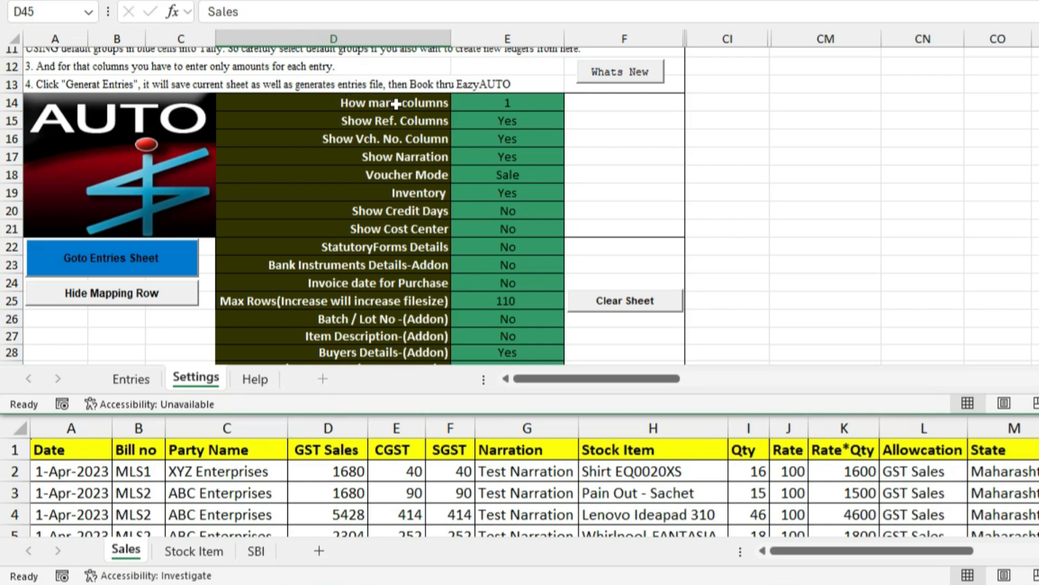
Set How many columns in E14 to 4, then compare against the Sales data columns
{"action": "left_click", "coordinate": [506, 103]}
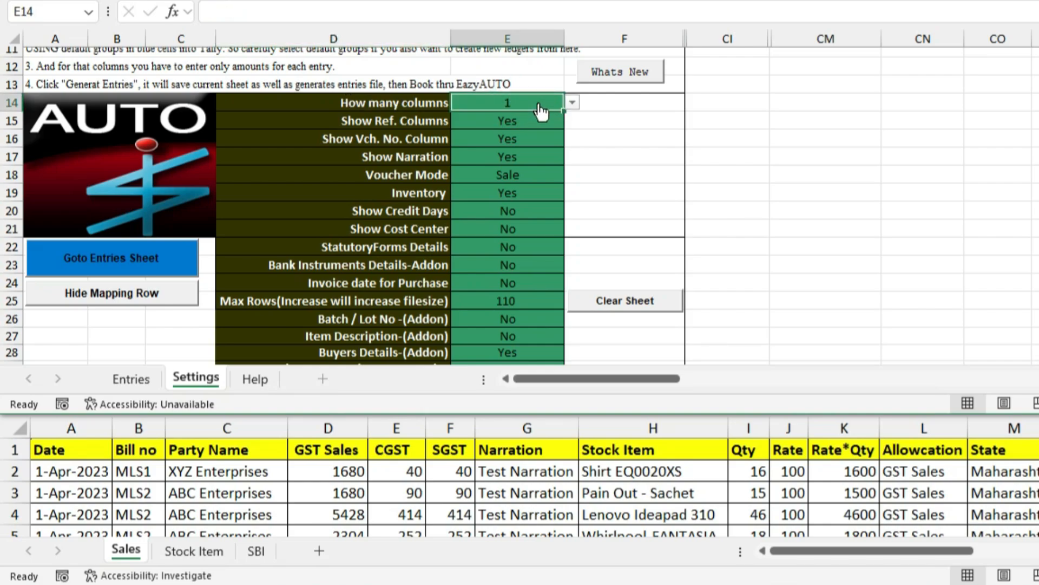
{"action": "scroll", "coordinate": [700, 250], "scroll_direction": "down", "scroll_amount": 4}
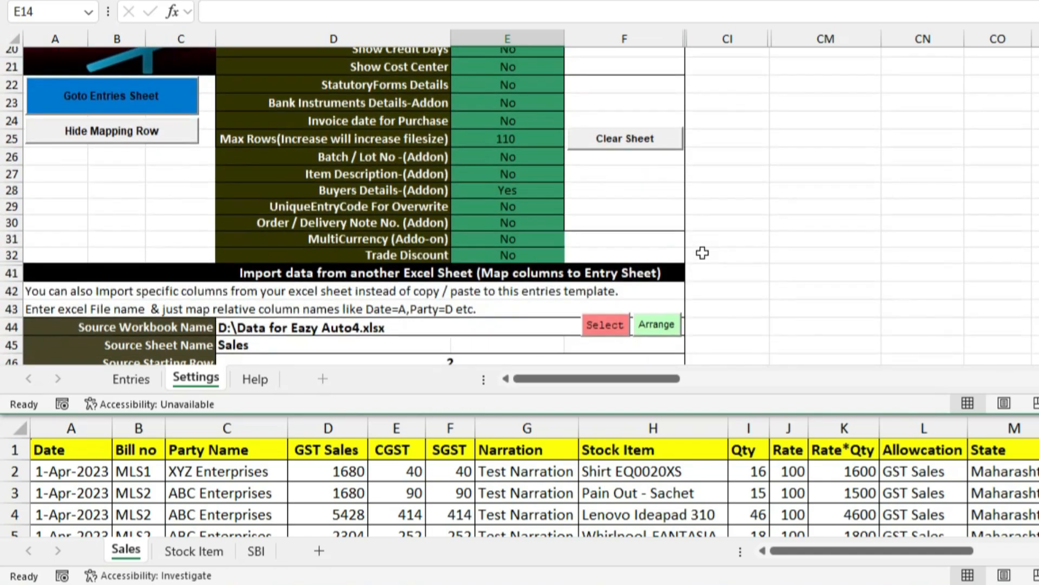
{"action": "scroll", "coordinate": [702, 253], "scroll_direction": "down", "scroll_amount": 3}
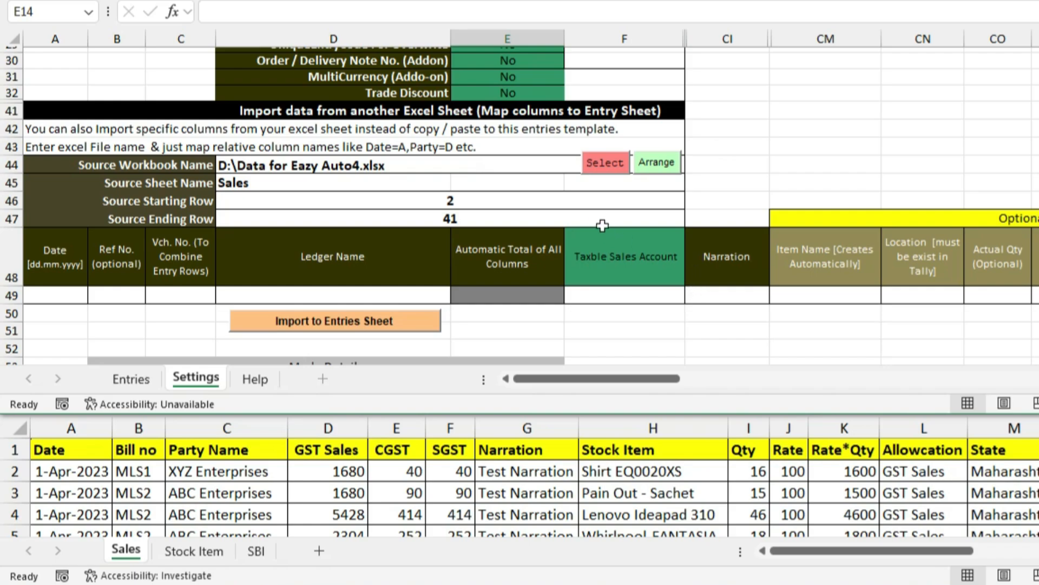
{"action": "scroll", "coordinate": [596, 215], "scroll_direction": "up", "scroll_amount": 5}
{"action": "scroll", "coordinate": [597, 215], "scroll_direction": "up", "scroll_amount": 1}
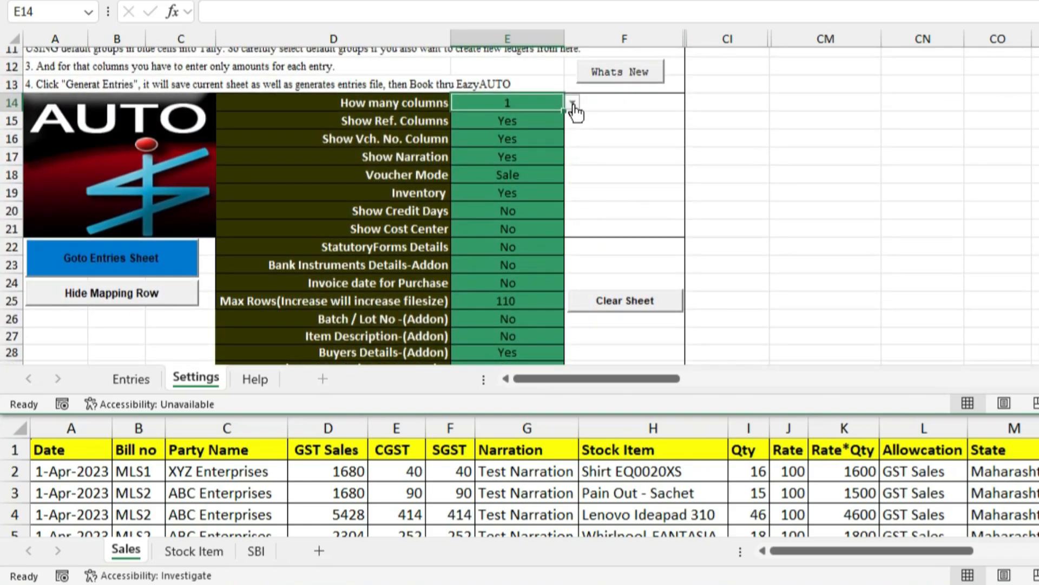
{"action": "left_click", "coordinate": [573, 102]}
{"action": "left_click", "coordinate": [473, 167]}
{"action": "scroll", "coordinate": [543, 287], "scroll_direction": "down", "scroll_amount": 8}
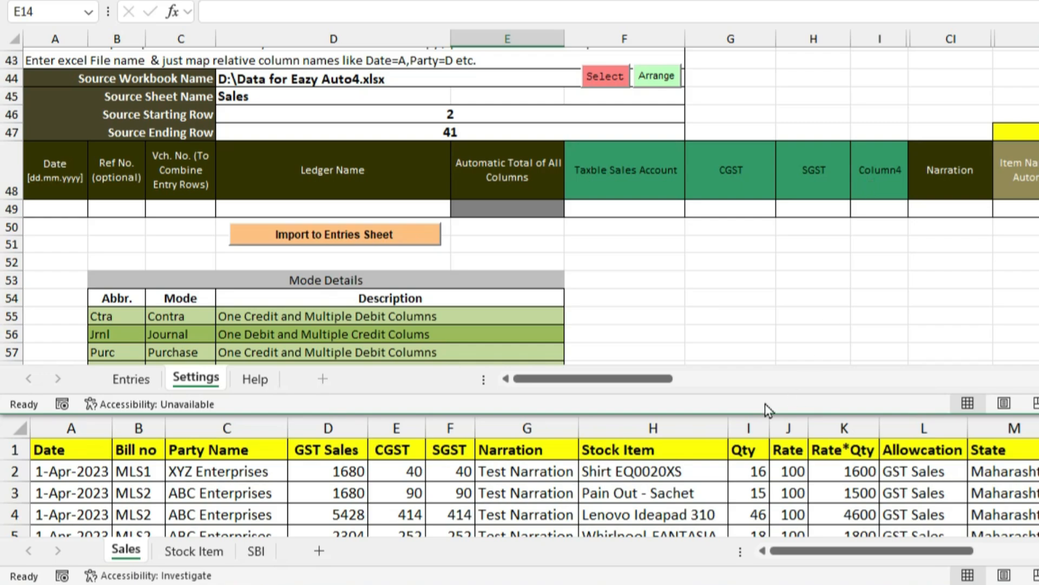
{"action": "left_click", "coordinate": [679, 424]}
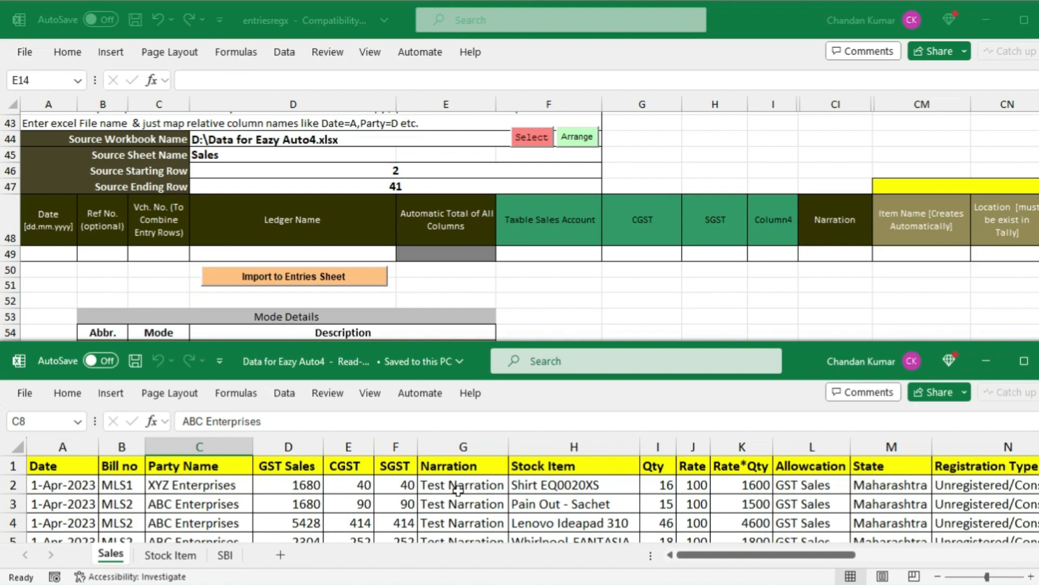
Review the Sales data's CGST, SGST and Narration columns
{"action": "left_click", "coordinate": [347, 467]}
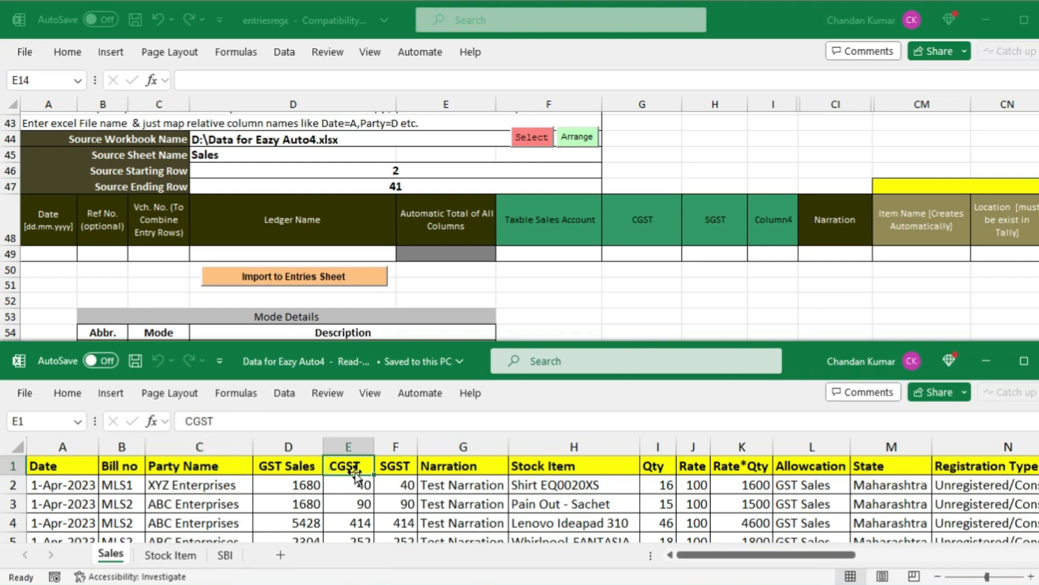
{"action": "left_click", "coordinate": [398, 469]}
{"action": "left_click", "coordinate": [449, 448]}
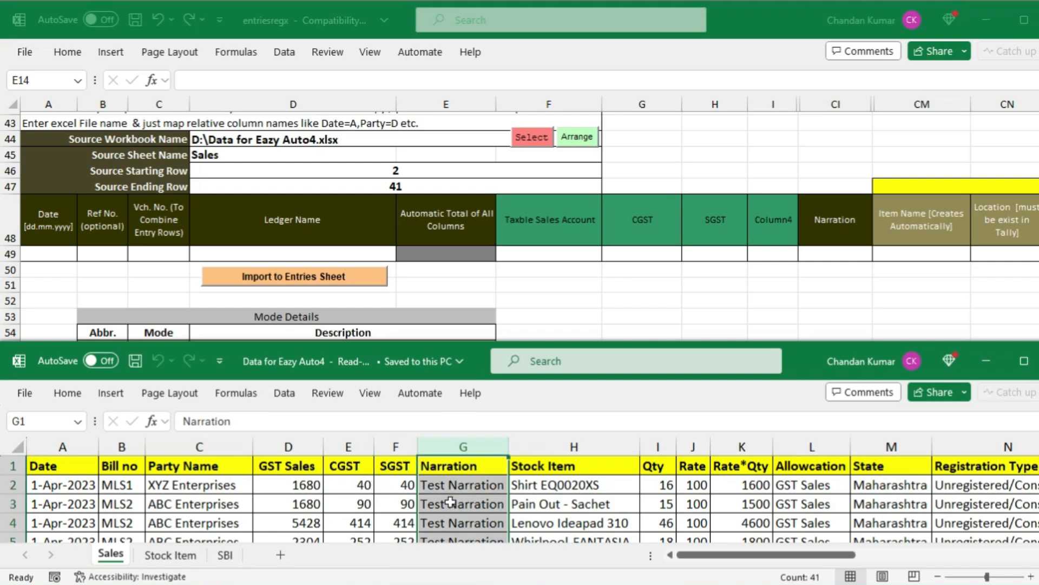
{"action": "scroll", "coordinate": [454, 500], "scroll_direction": "down", "scroll_amount": 1}
{"action": "scroll", "coordinate": [488, 504], "scroll_direction": "up", "scroll_amount": 1}
{"action": "left_click", "coordinate": [471, 469]}
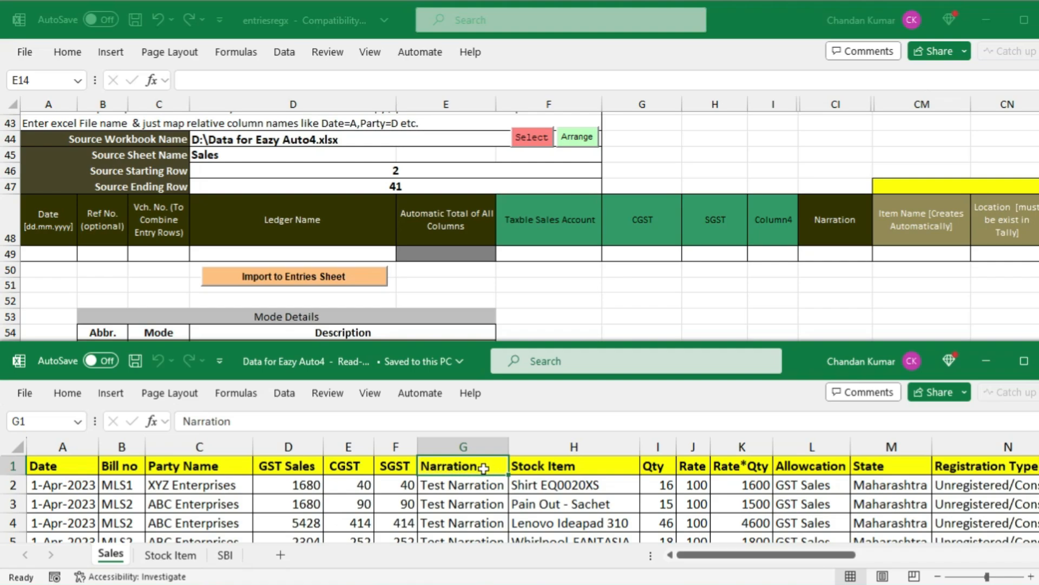
Rename the Column4 heading in the mapping row to IGST
{"action": "left_click", "coordinate": [769, 229]}
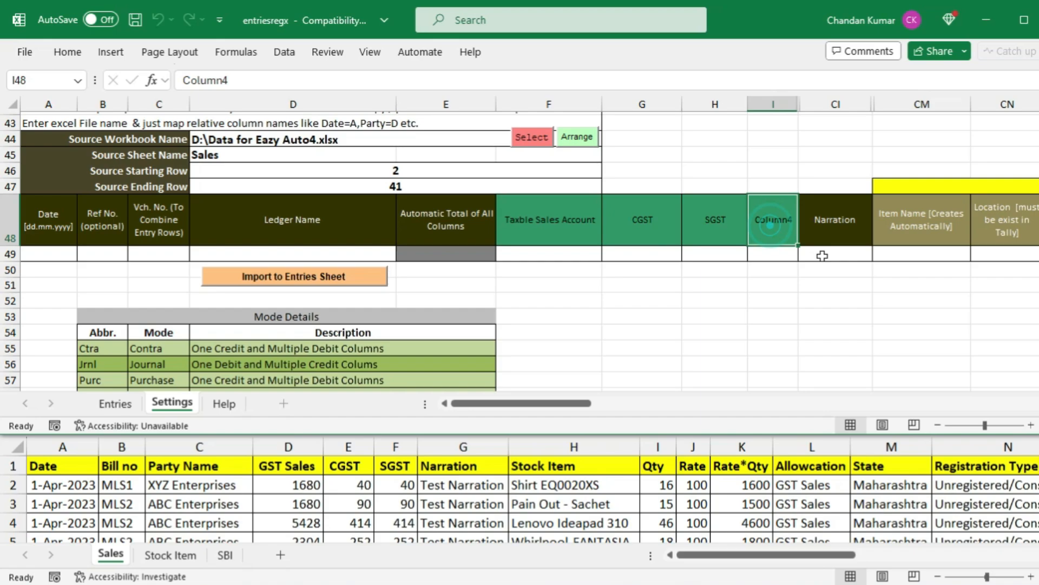
{"action": "type", "text": "IGST"}
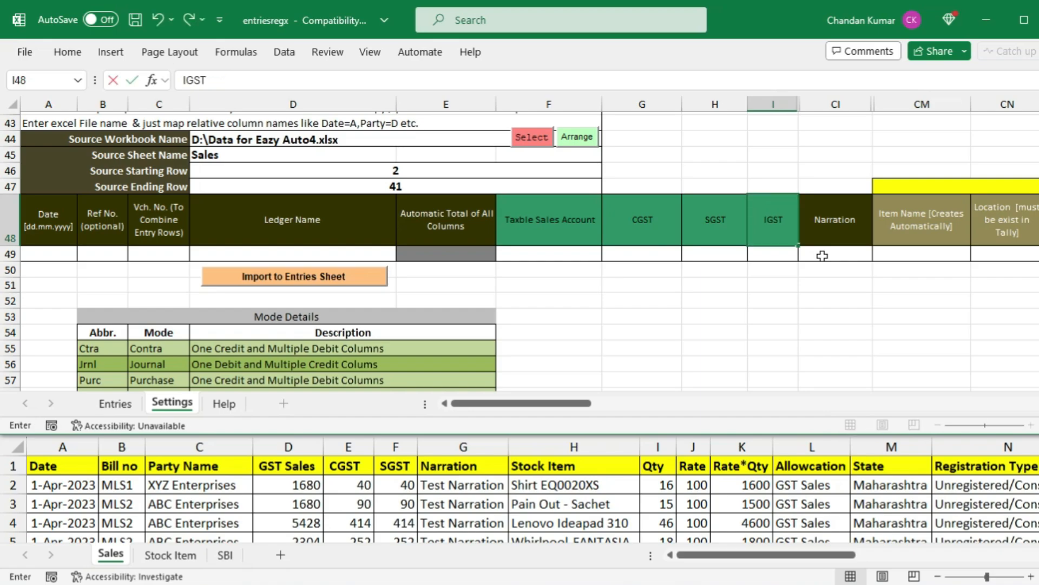
{"action": "key", "text": "Return"}
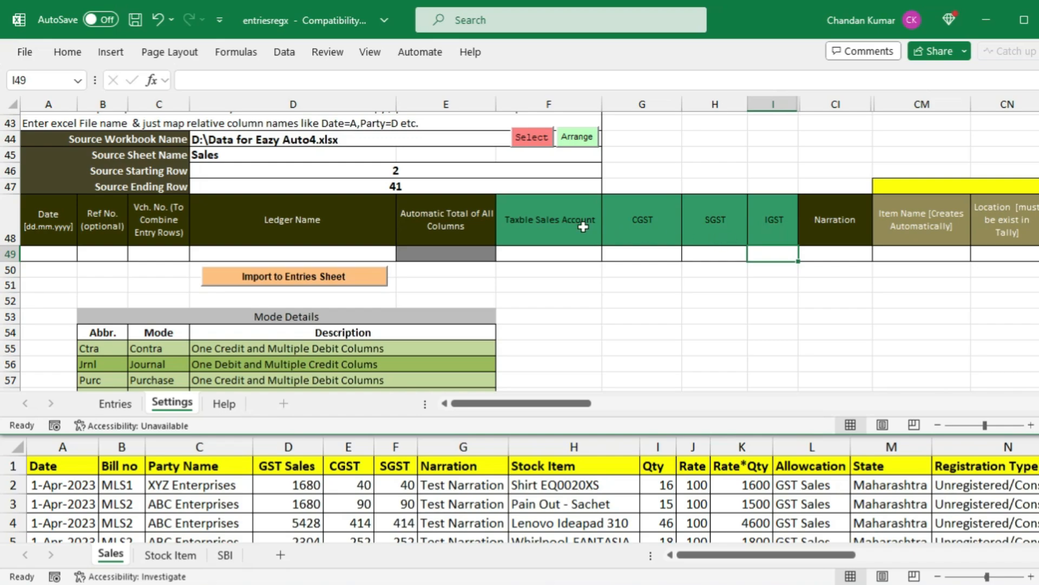
{"action": "scroll", "coordinate": [583, 227], "scroll_direction": "up", "scroll_amount": 11}
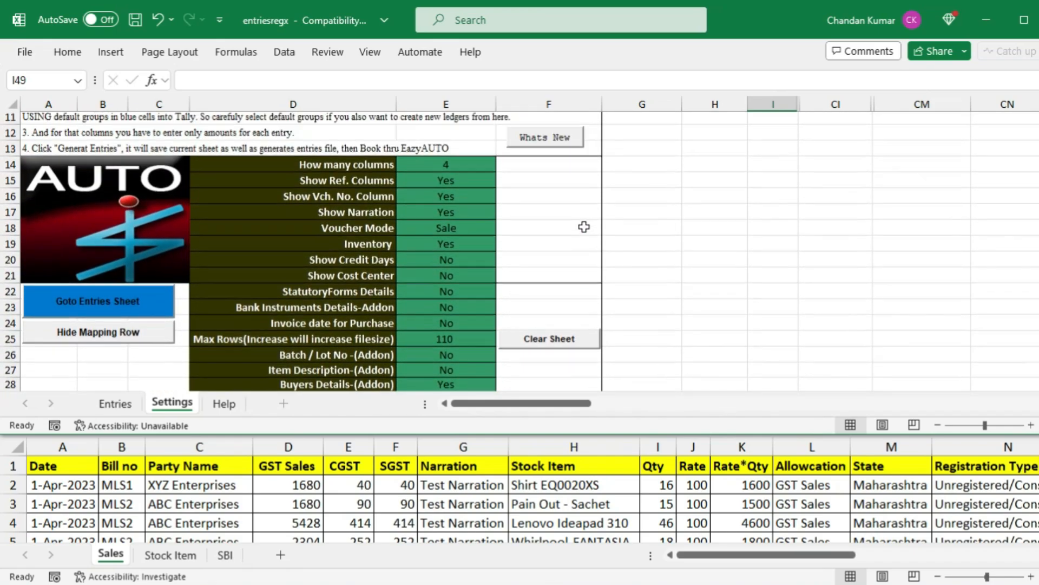
Change How many columns in E14 to 3, so the mapping row ends SGST, Narration
{"action": "left_click", "coordinate": [488, 179]}
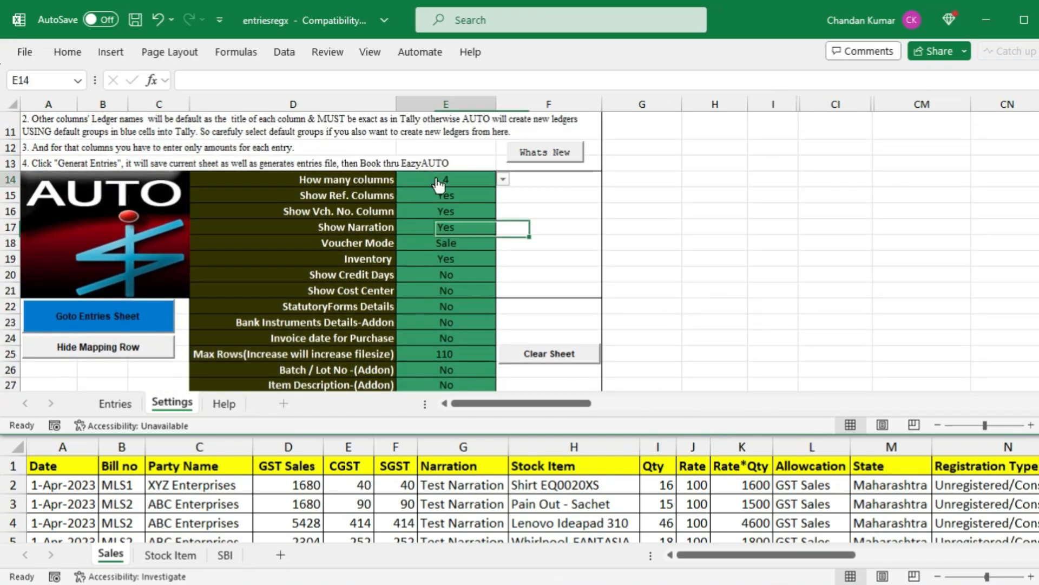
{"action": "left_click", "coordinate": [505, 184]}
{"action": "left_click", "coordinate": [426, 226]}
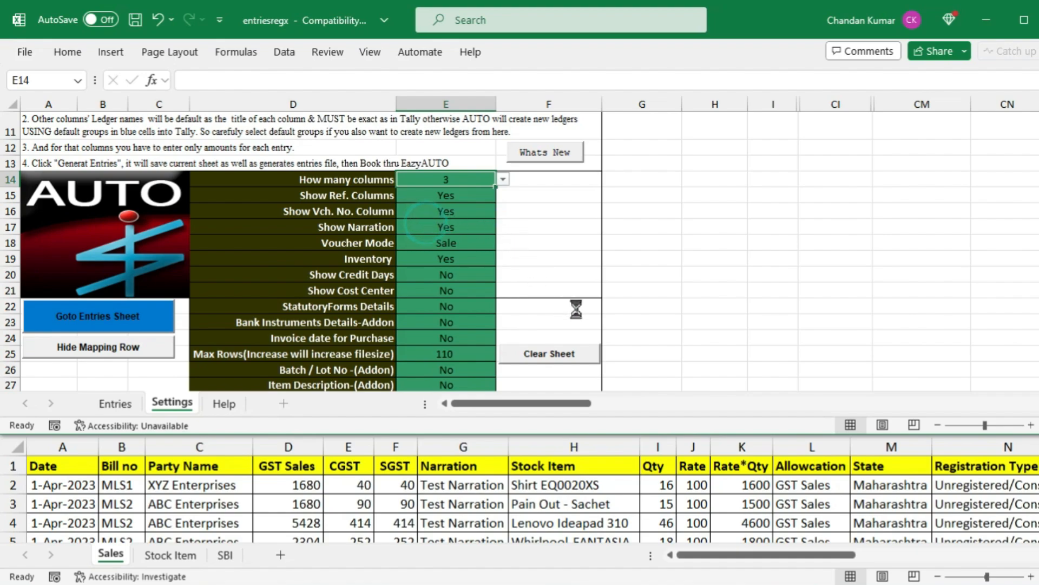
{"action": "scroll", "coordinate": [704, 320], "scroll_direction": "down", "scroll_amount": 1}
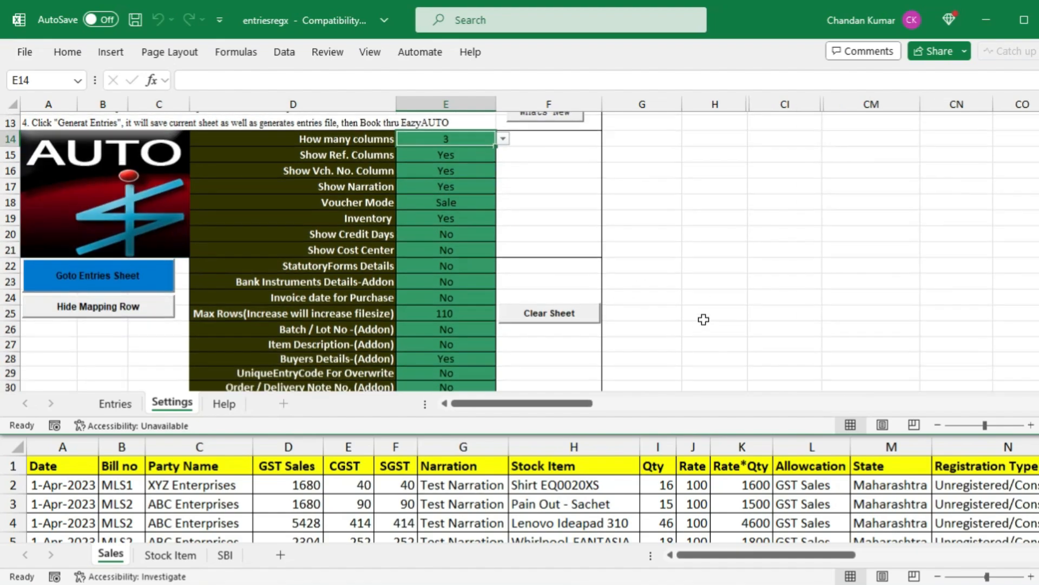
{"action": "scroll", "coordinate": [704, 320], "scroll_direction": "down", "scroll_amount": 5}
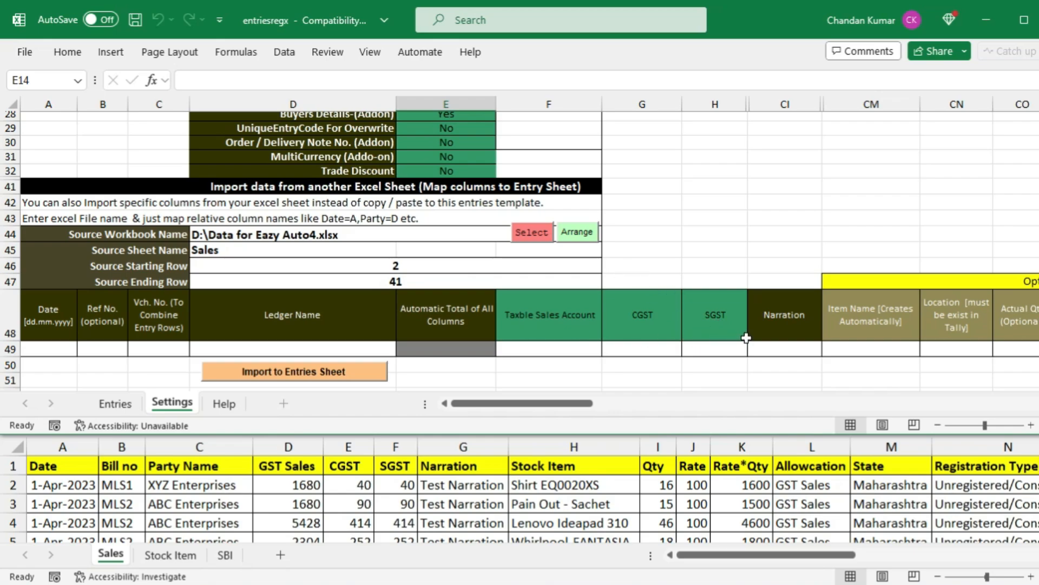
{"action": "scroll", "coordinate": [571, 266], "scroll_direction": "up", "scroll_amount": 6}
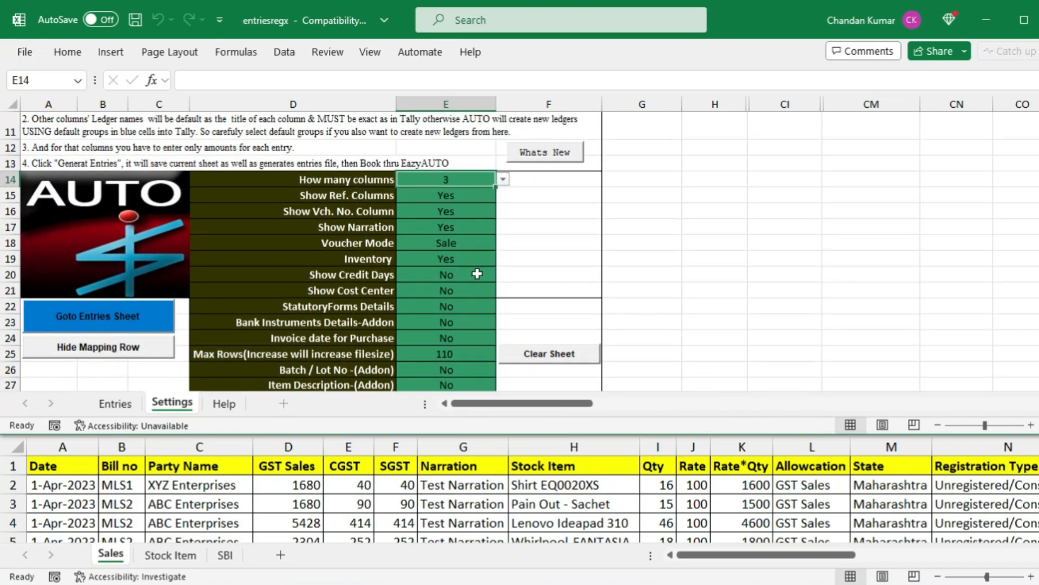
{"action": "scroll", "coordinate": [477, 293], "scroll_direction": "down", "scroll_amount": 1}
{"action": "scroll", "coordinate": [470, 292], "scroll_direction": "down", "scroll_amount": 1}
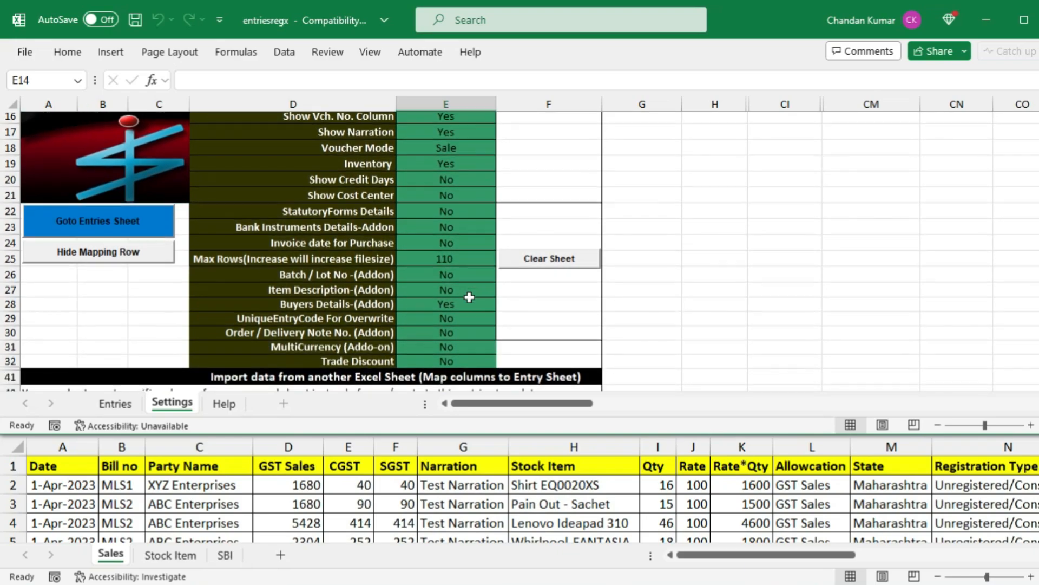
{"action": "scroll", "coordinate": [471, 299], "scroll_direction": "up", "scroll_amount": 2}
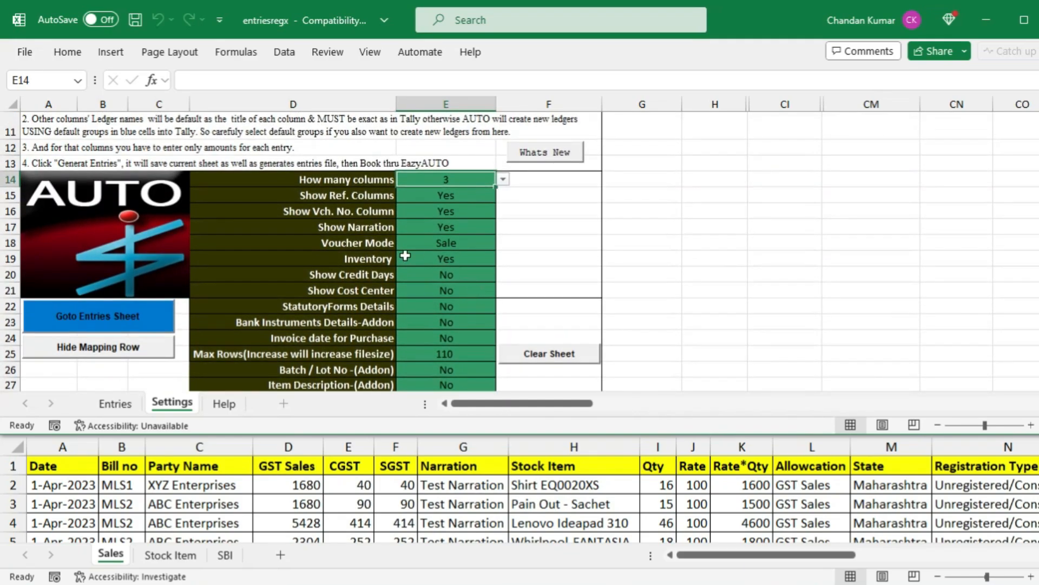
Switch the Voucher Mode in E18 to Purc and accept its default groups
{"action": "left_click", "coordinate": [468, 243]}
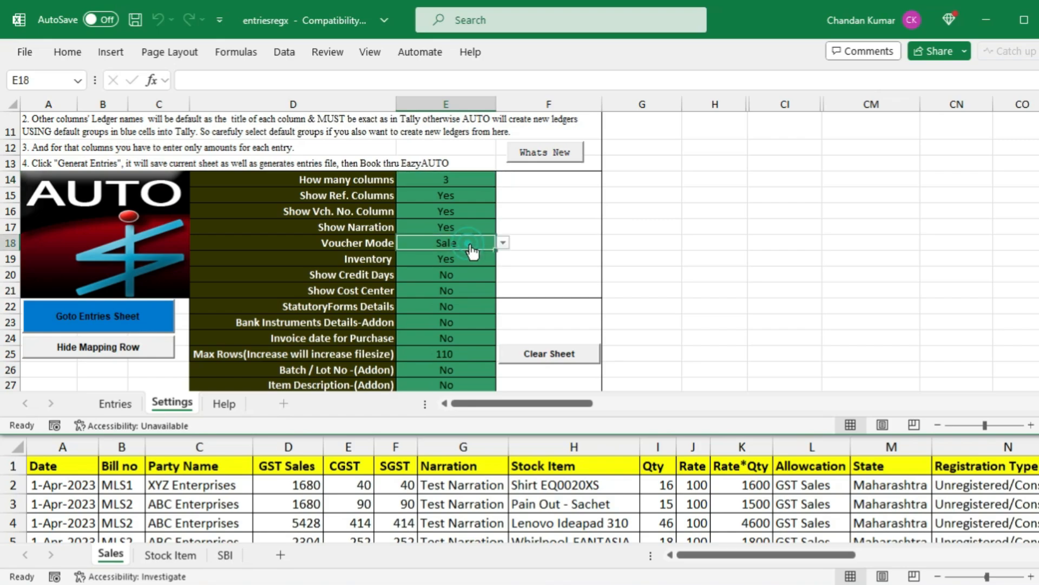
{"action": "left_click", "coordinate": [503, 244]}
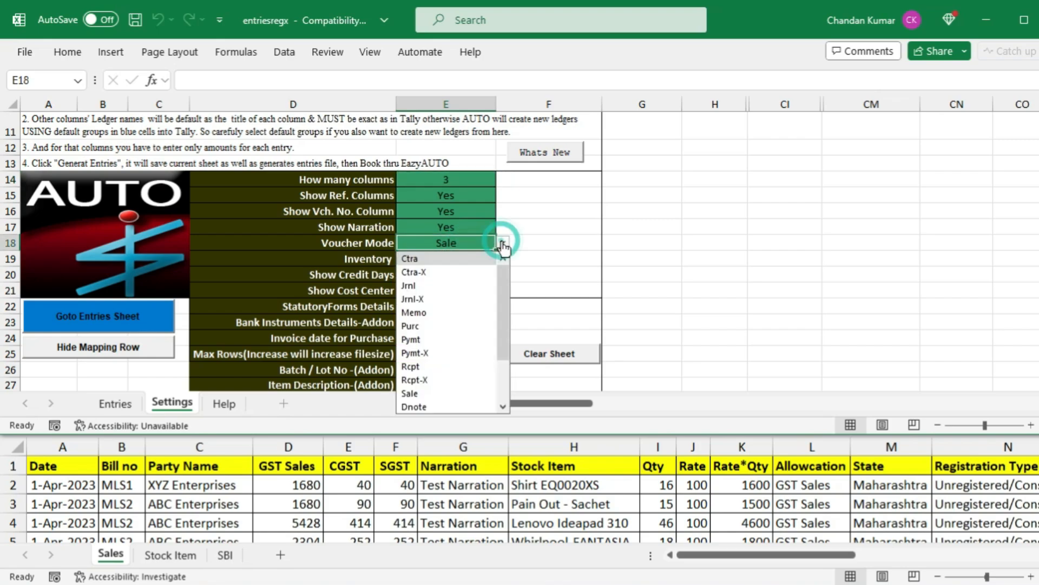
{"action": "left_click", "coordinate": [427, 330]}
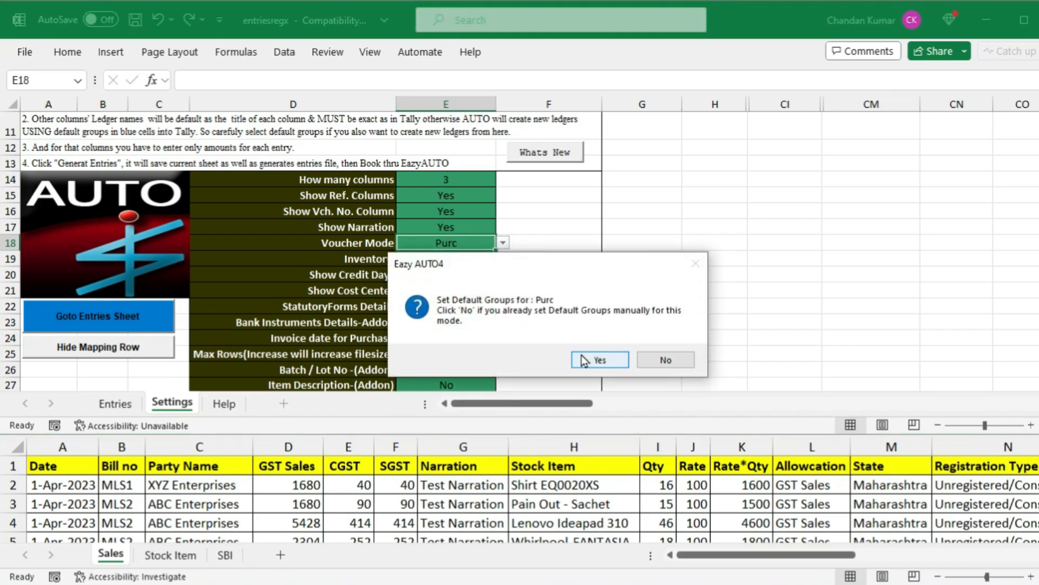
{"action": "left_click", "coordinate": [598, 360]}
Set Voucher Mode back to Sale and apply the default Sale ledger groups
{"action": "left_click", "coordinate": [504, 245]}
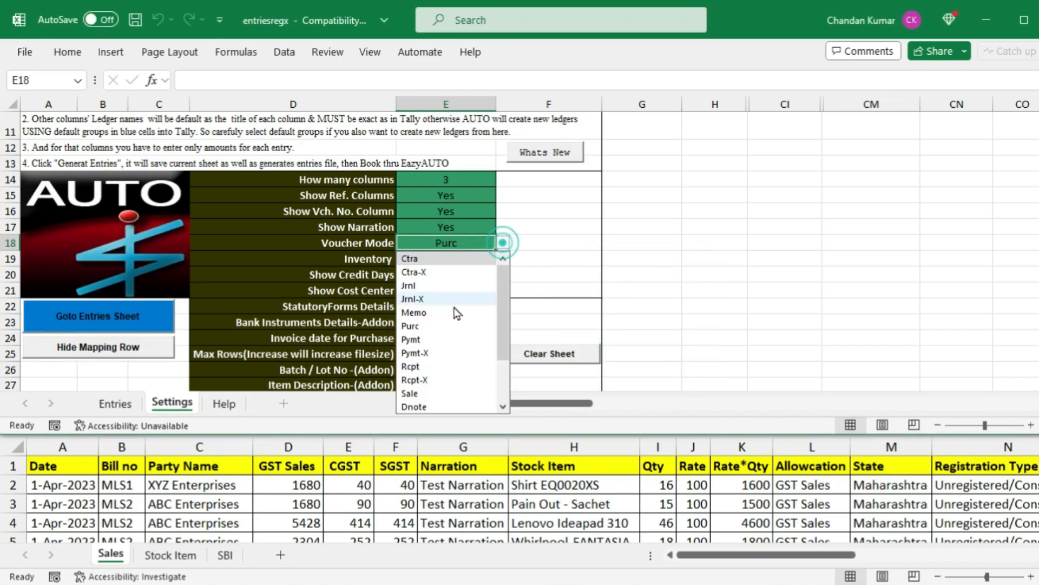
{"action": "left_click_drag", "start_coordinate": [509, 305], "coordinate": [503, 372]}
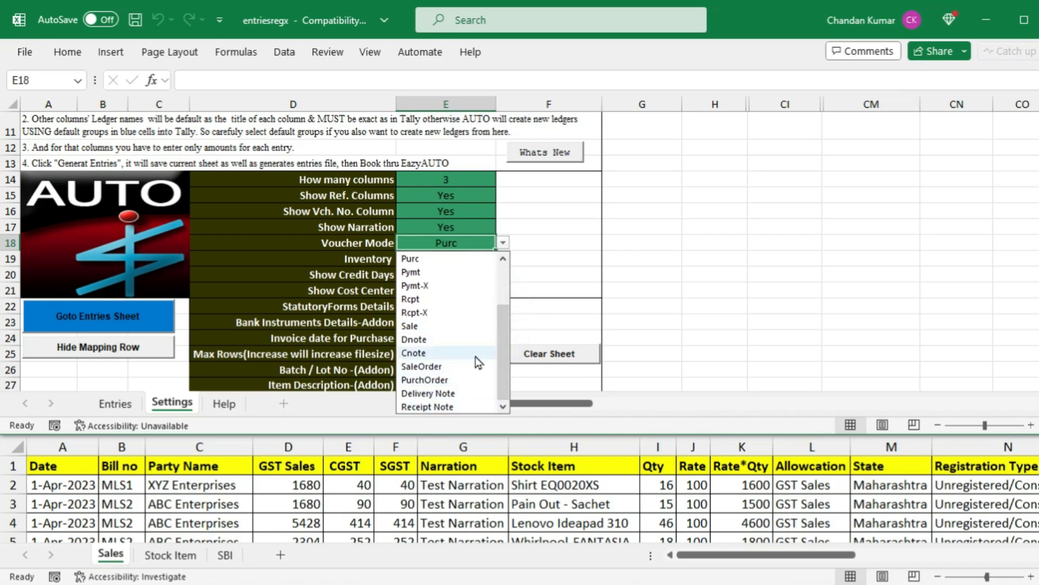
{"action": "left_click_drag", "start_coordinate": [501, 339], "coordinate": [512, 287]}
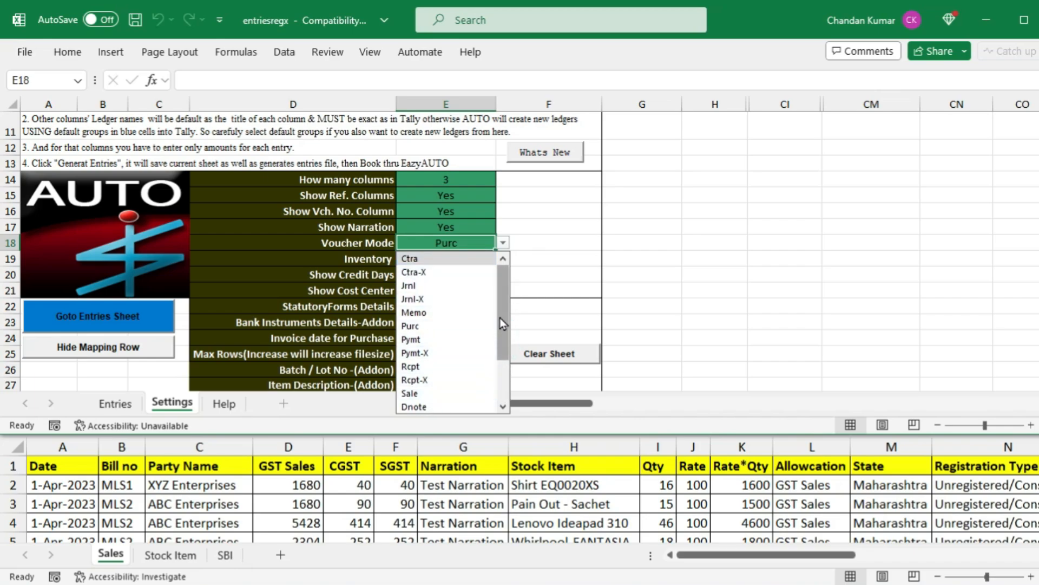
{"action": "left_click_drag", "start_coordinate": [499, 318], "coordinate": [473, 346]}
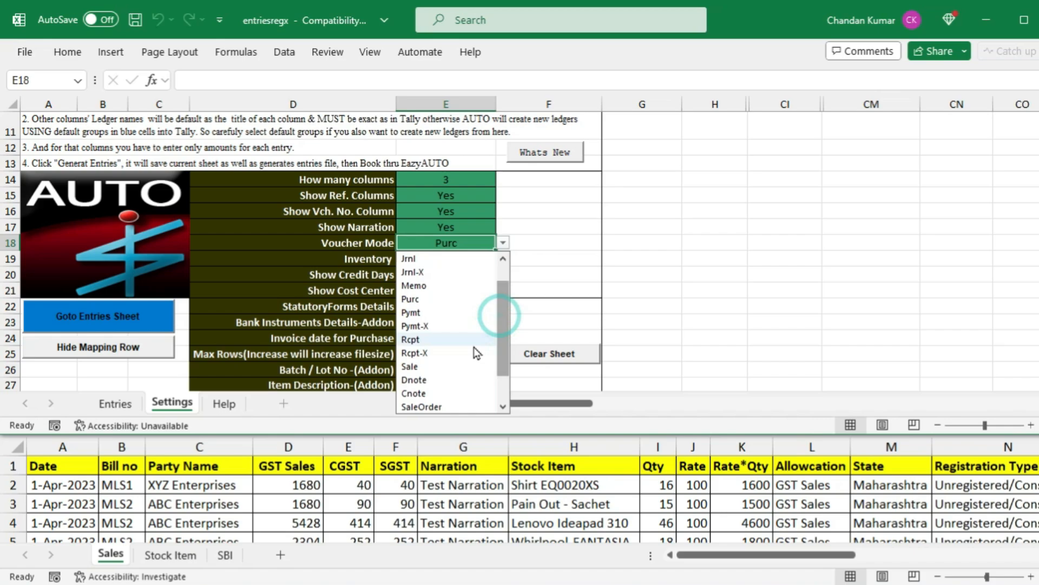
{"action": "left_click", "coordinate": [423, 368]}
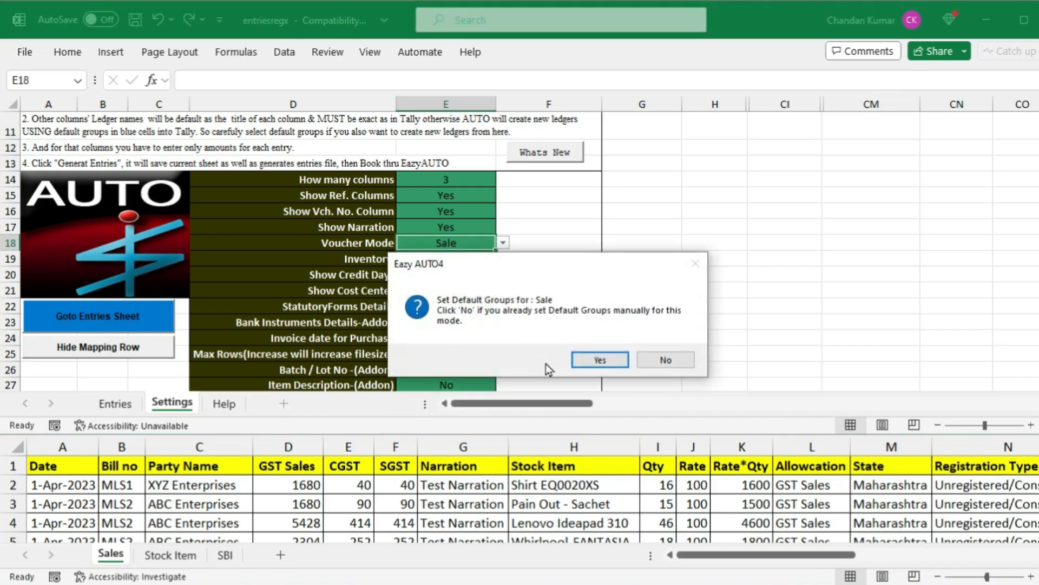
{"action": "left_click", "coordinate": [586, 364]}
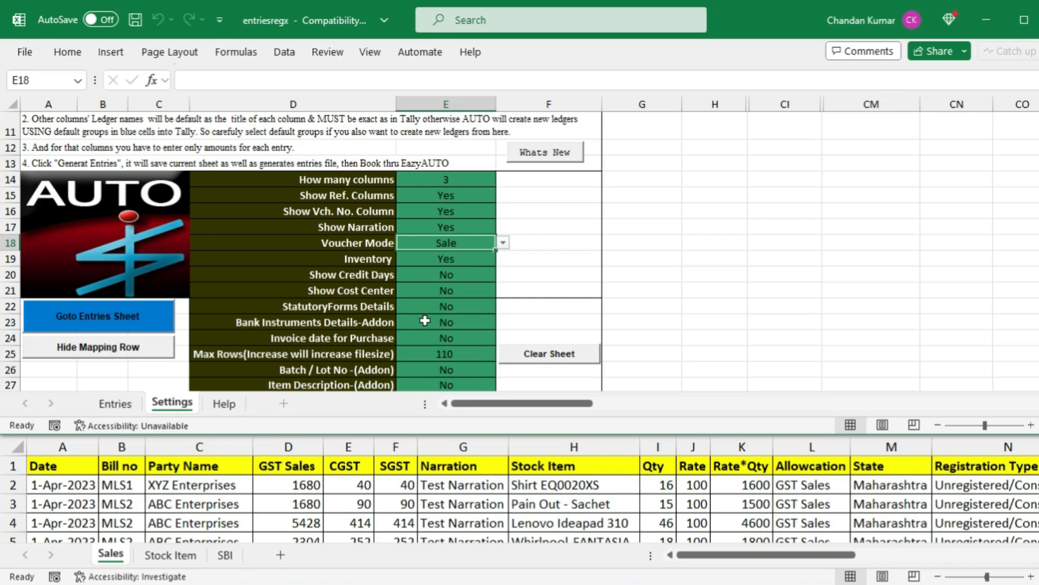
{"action": "left_click", "coordinate": [425, 353]}
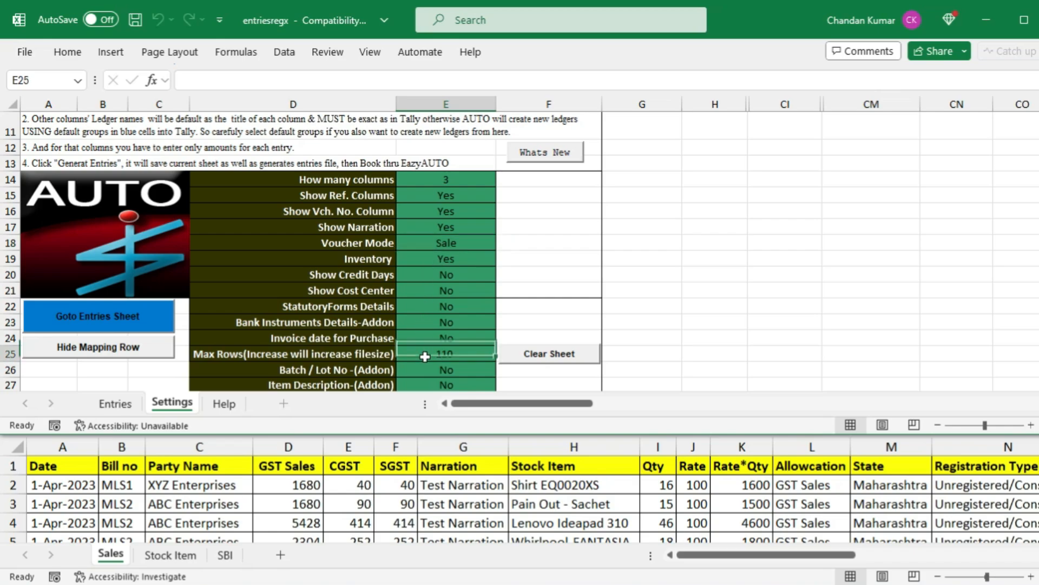
{"action": "scroll", "coordinate": [511, 352], "scroll_direction": "down", "scroll_amount": 1}
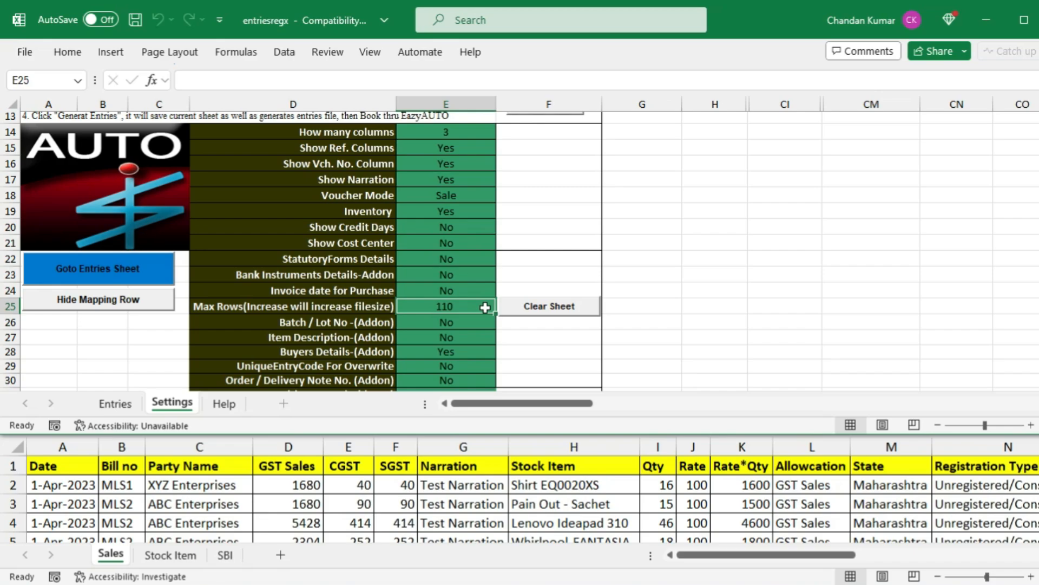
{"action": "type", "text": "1"}
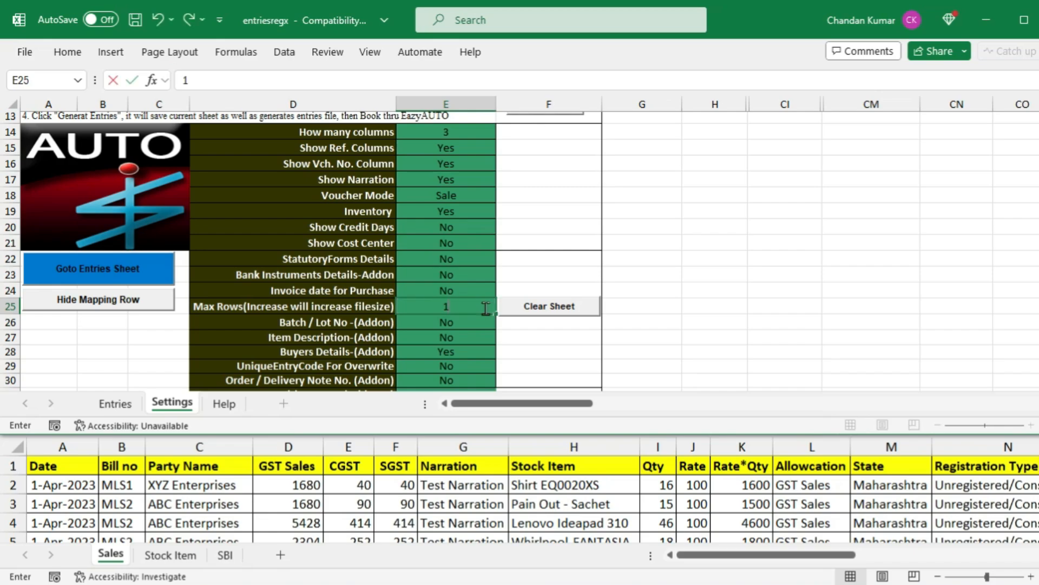
{"action": "type", "text": "000"}
{"action": "key", "text": "Return"}
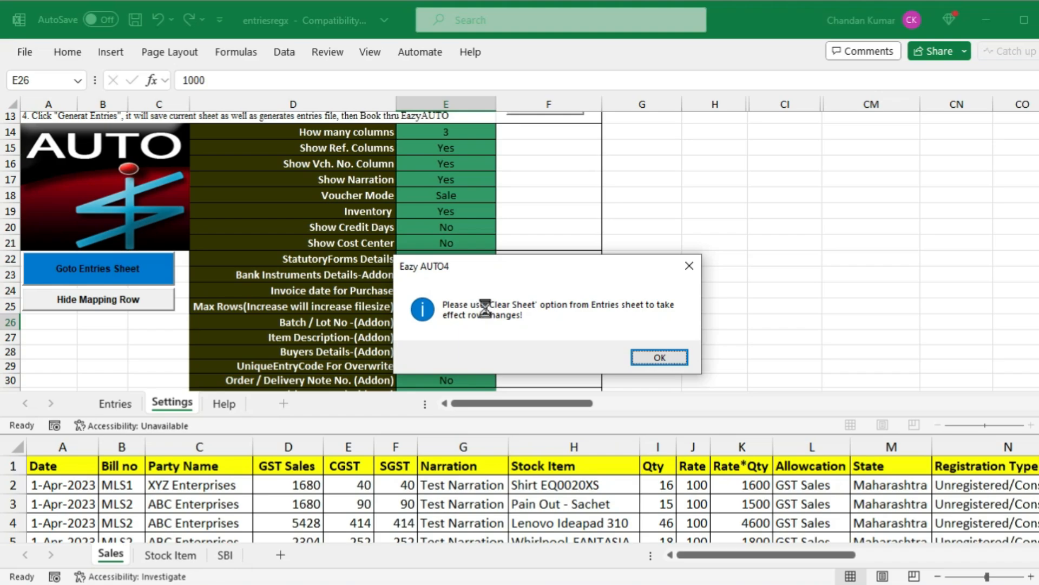
{"action": "key", "text": "Return"}
{"action": "left_click", "coordinate": [486, 310]}
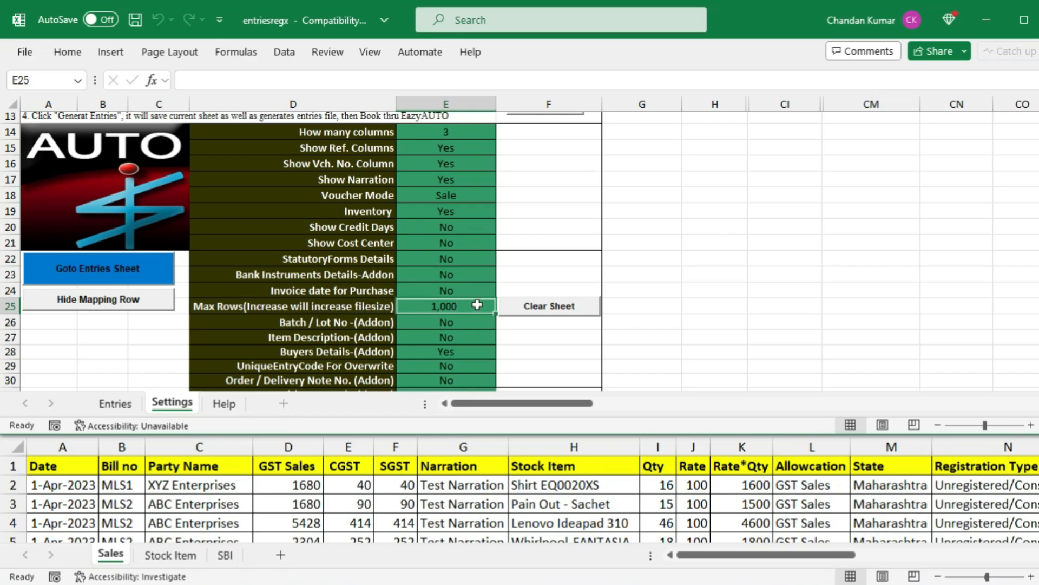
{"action": "type", "text": "110"}
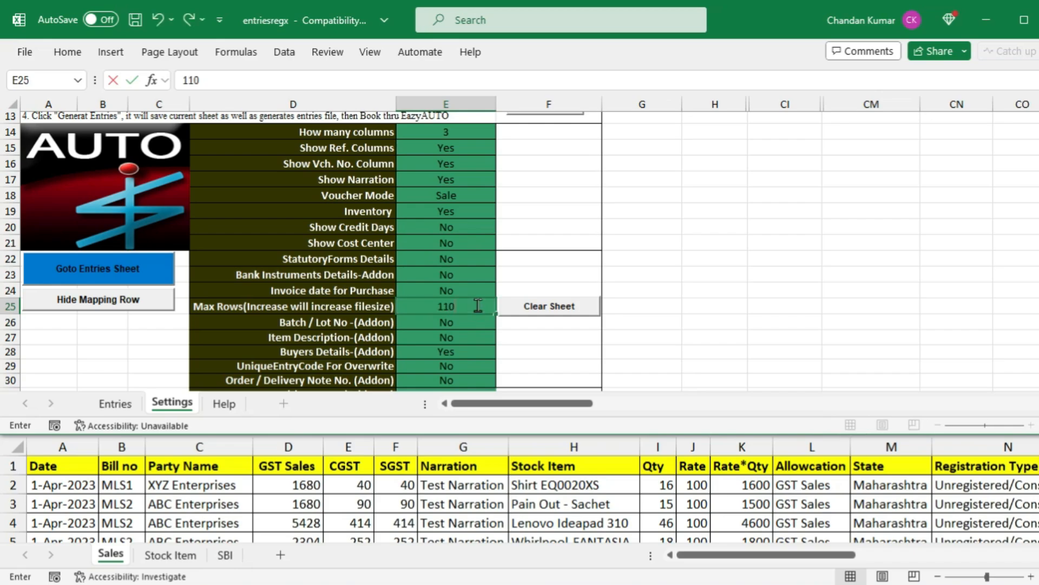
{"action": "key", "text": "Return"}
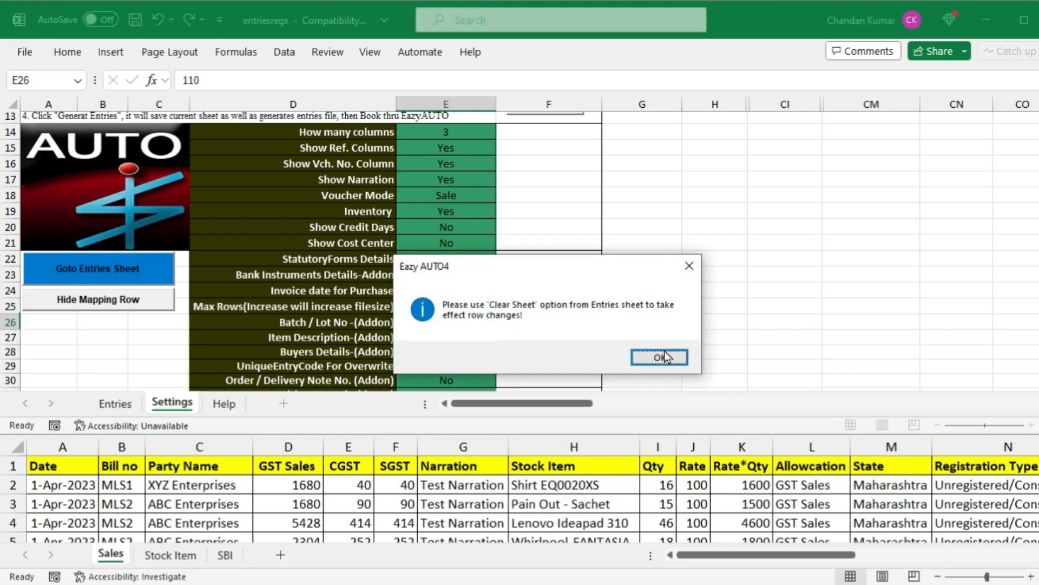
{"action": "left_click", "coordinate": [659, 357]}
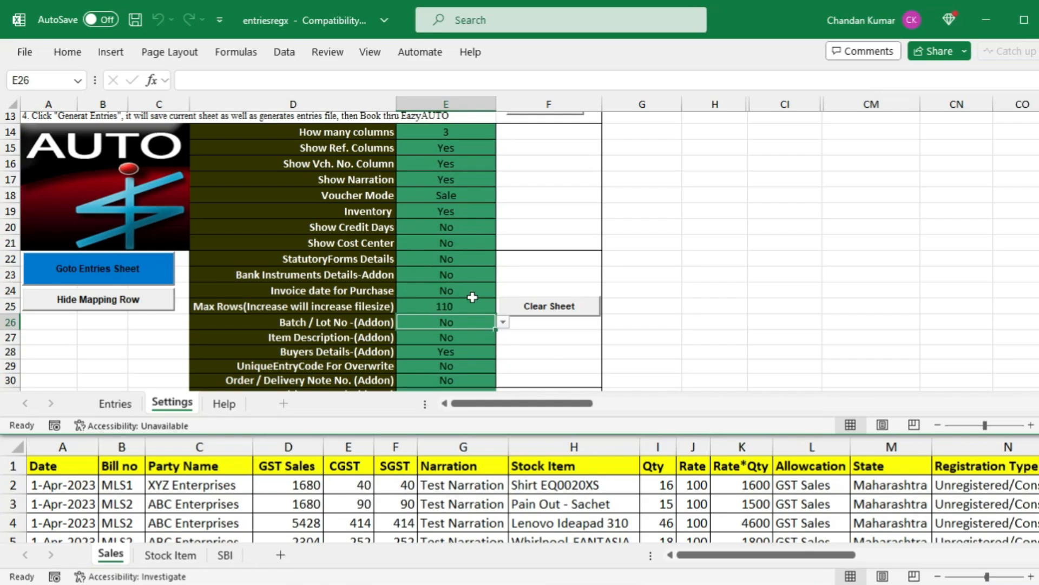
{"action": "scroll", "coordinate": [675, 311], "scroll_direction": "down", "scroll_amount": 4}
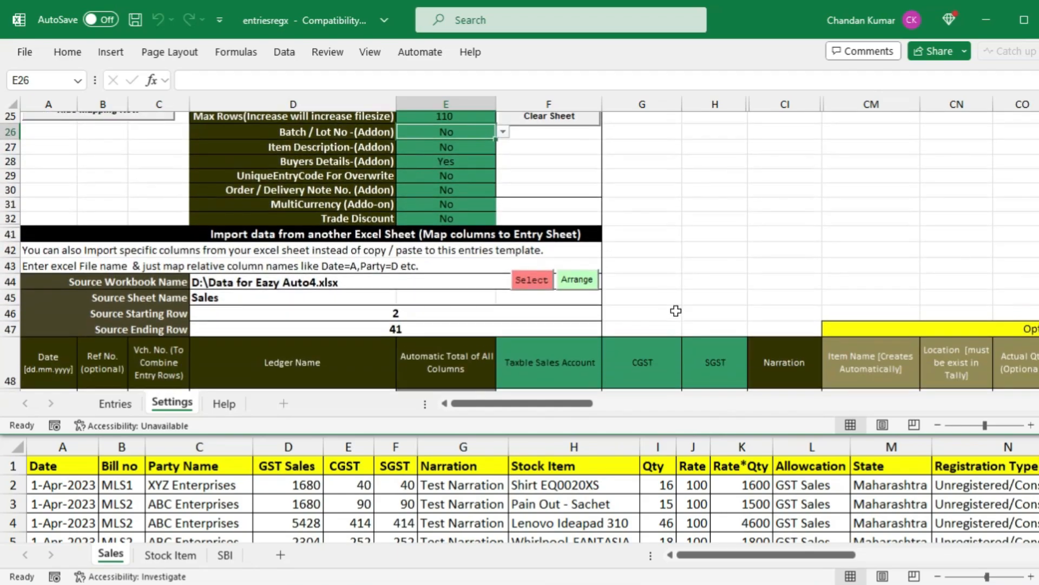
On row 49, map Date to column A and Voucher No. to column B
{"action": "scroll", "coordinate": [676, 311], "scroll_direction": "down", "scroll_amount": 5}
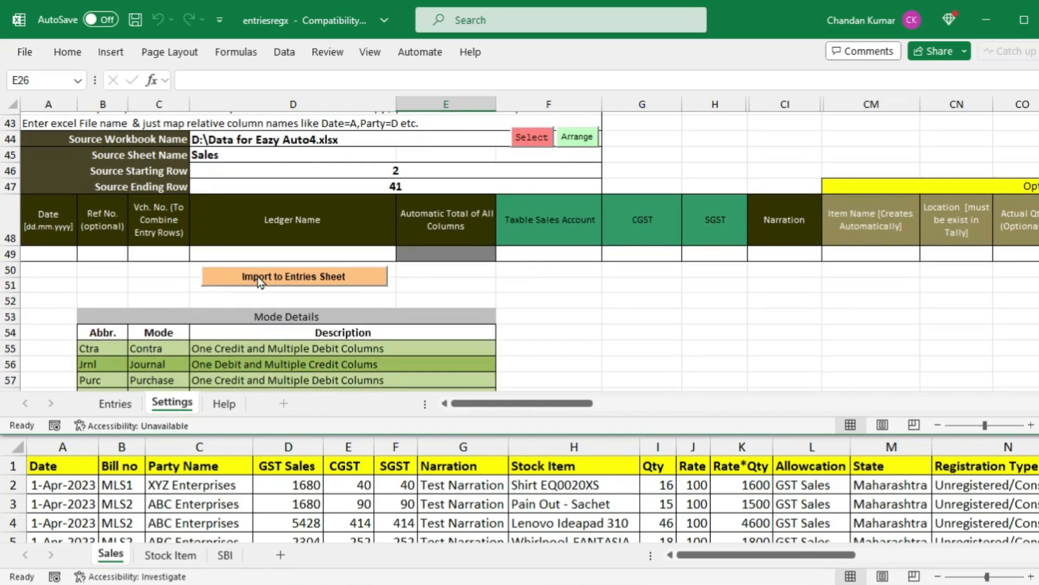
{"action": "left_click", "coordinate": [32, 250]}
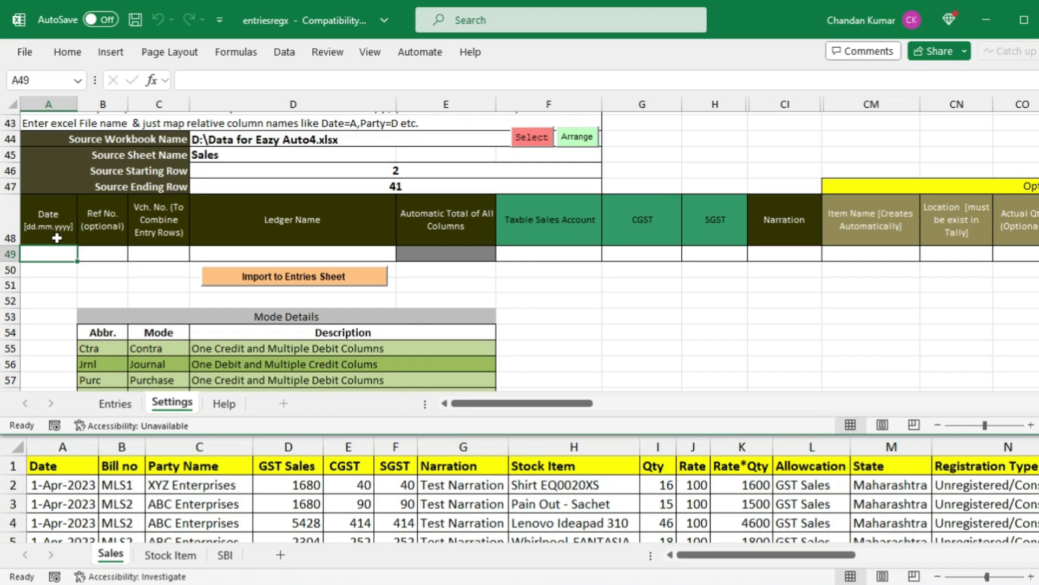
{"action": "type", "text": "A"}
{"action": "left_click", "coordinate": [108, 257]}
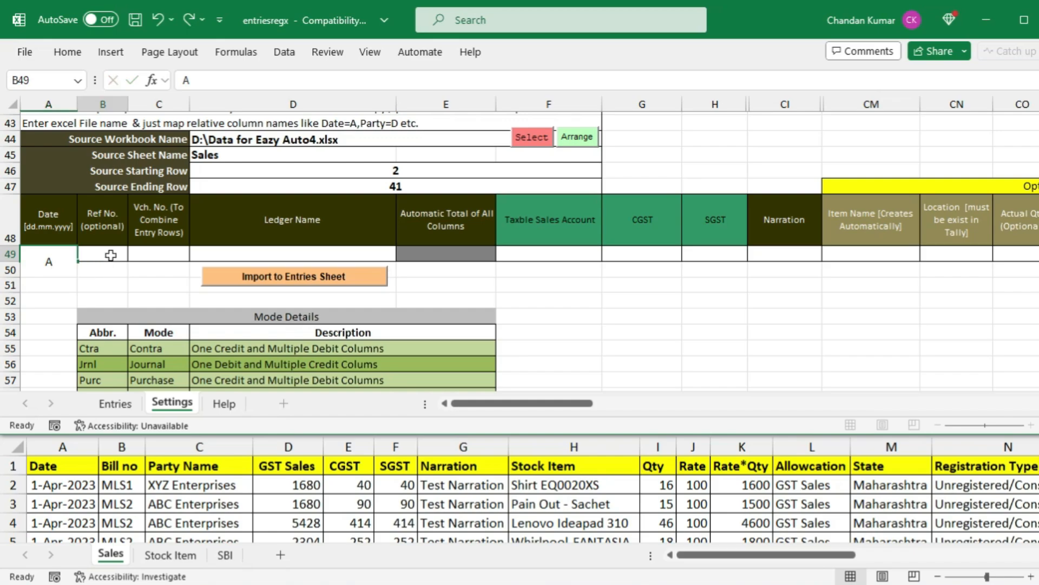
{"action": "left_click", "coordinate": [158, 253]}
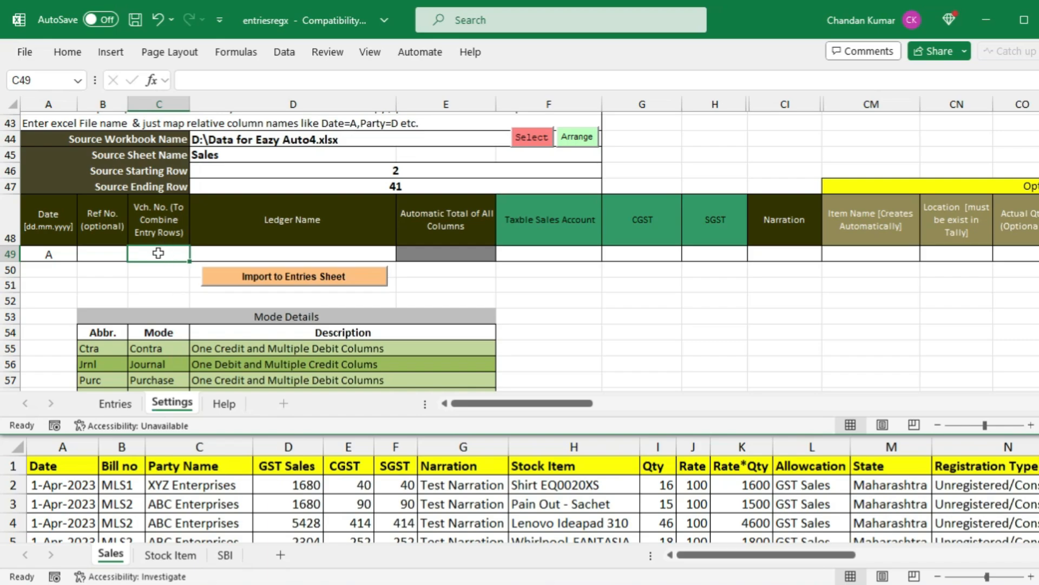
{"action": "type", "text": "B"}
{"action": "left_click", "coordinate": [243, 253]}
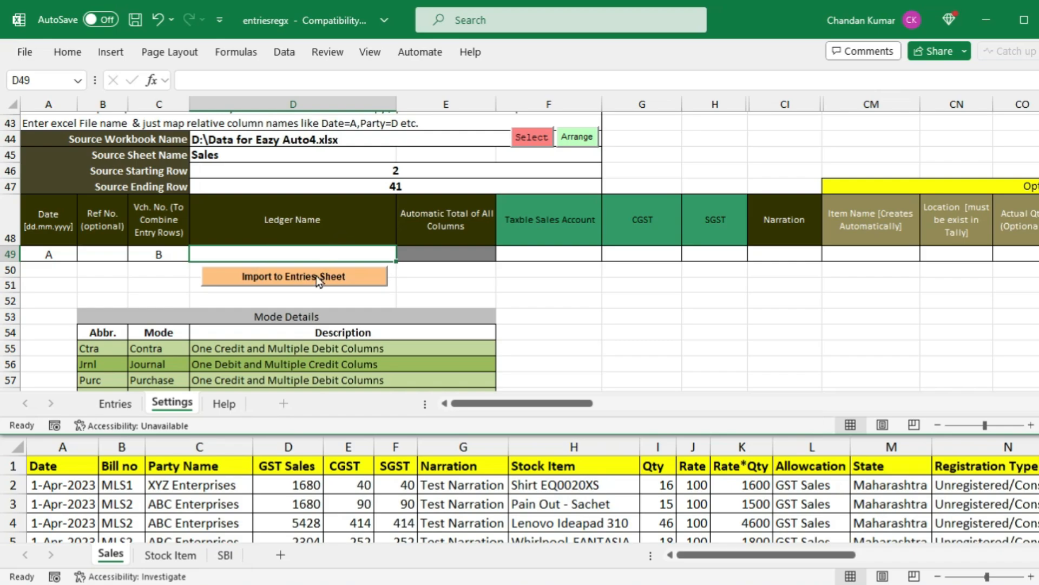
After checking the source workbook, map Ledger Name to C, Taxable Sales to K, CGST to E, SGST to F
{"action": "left_click", "coordinate": [217, 447]}
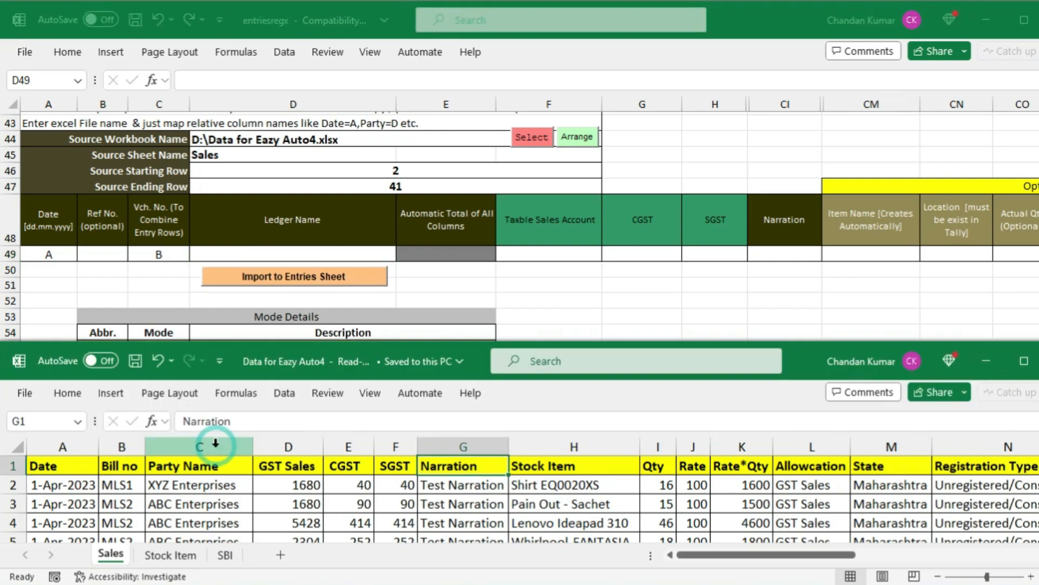
{"action": "left_click", "coordinate": [216, 445]}
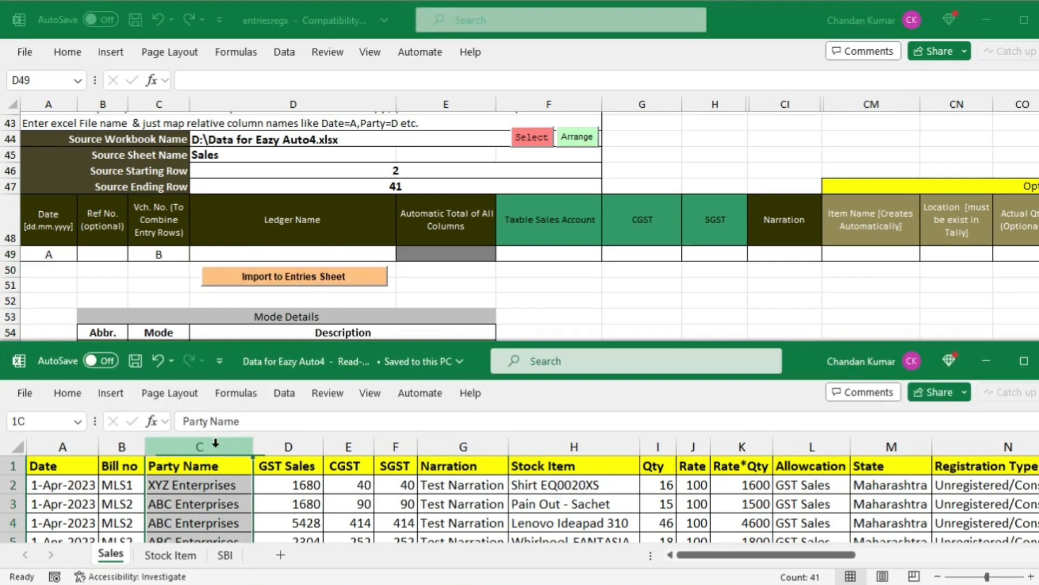
{"action": "left_click", "coordinate": [274, 256]}
{"action": "type", "text": "C"}
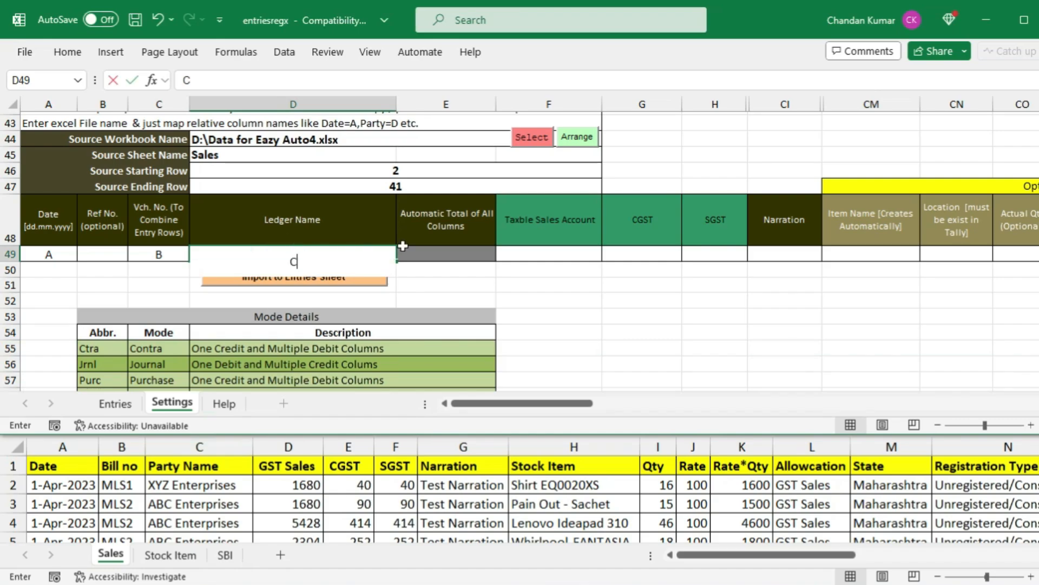
{"action": "left_click", "coordinate": [521, 257]}
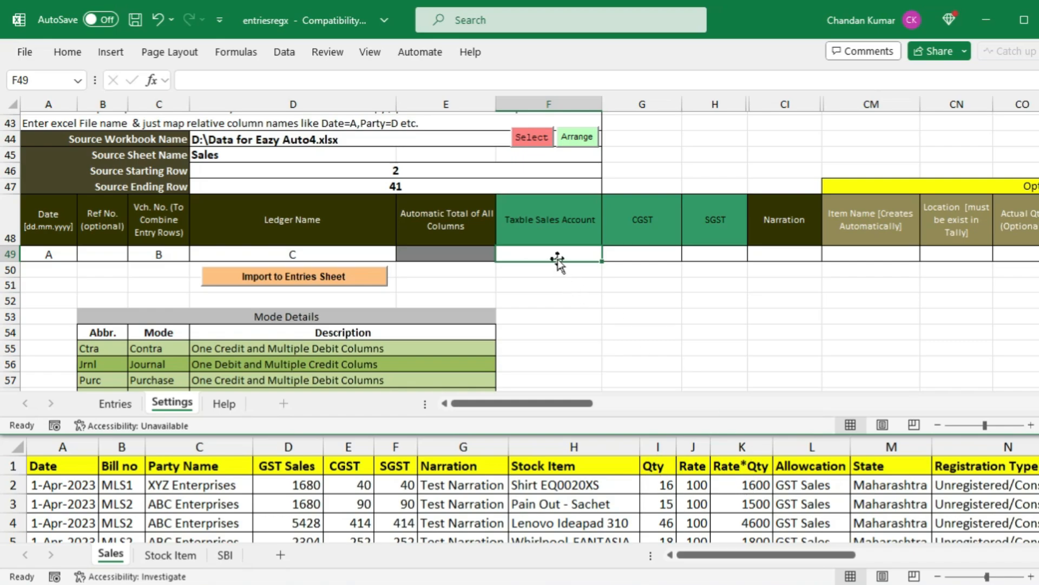
{"action": "type", "text": "K"}
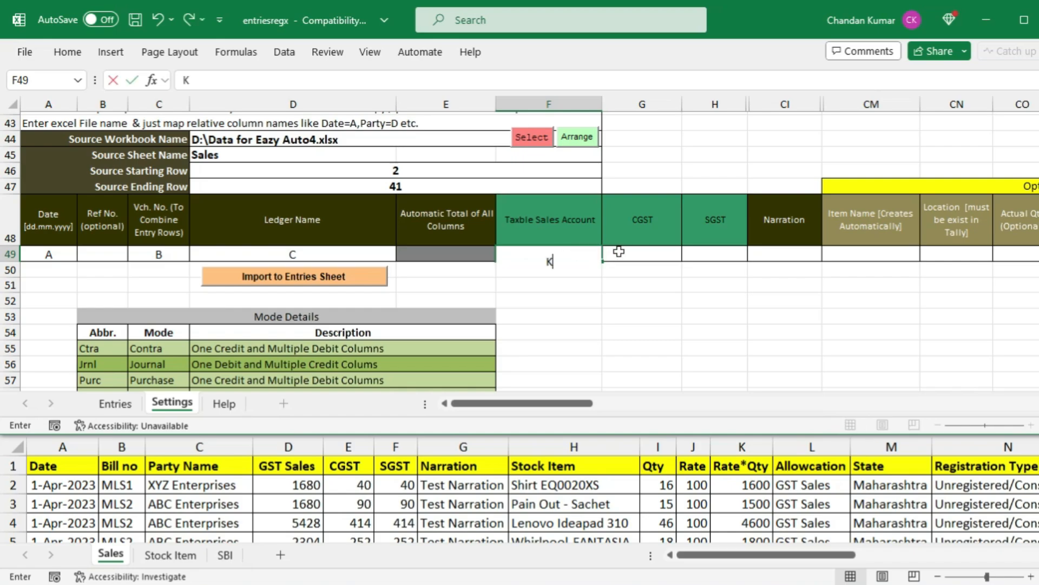
{"action": "left_click", "coordinate": [627, 251]}
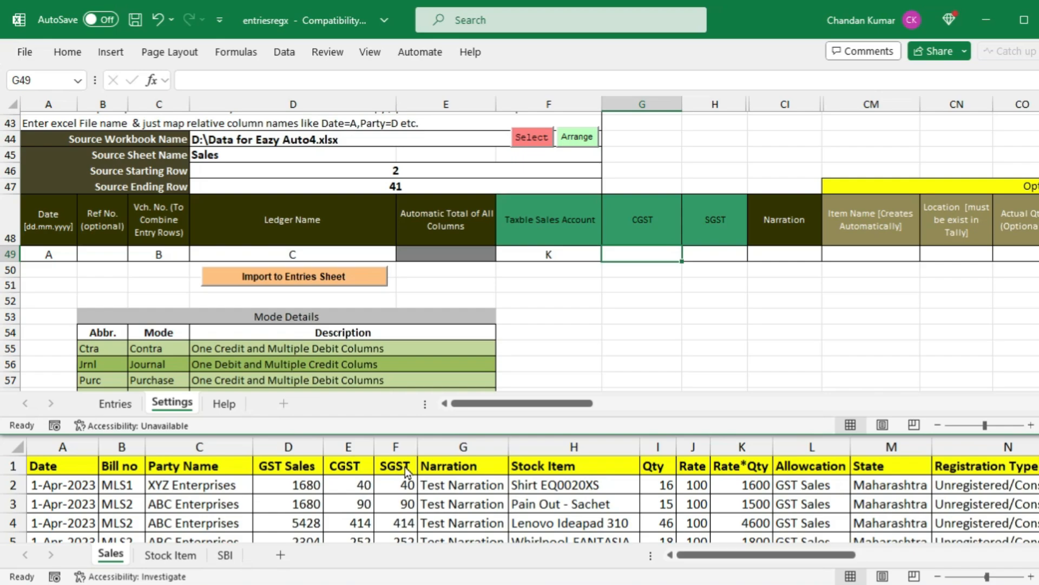
{"action": "type", "text": "E"}
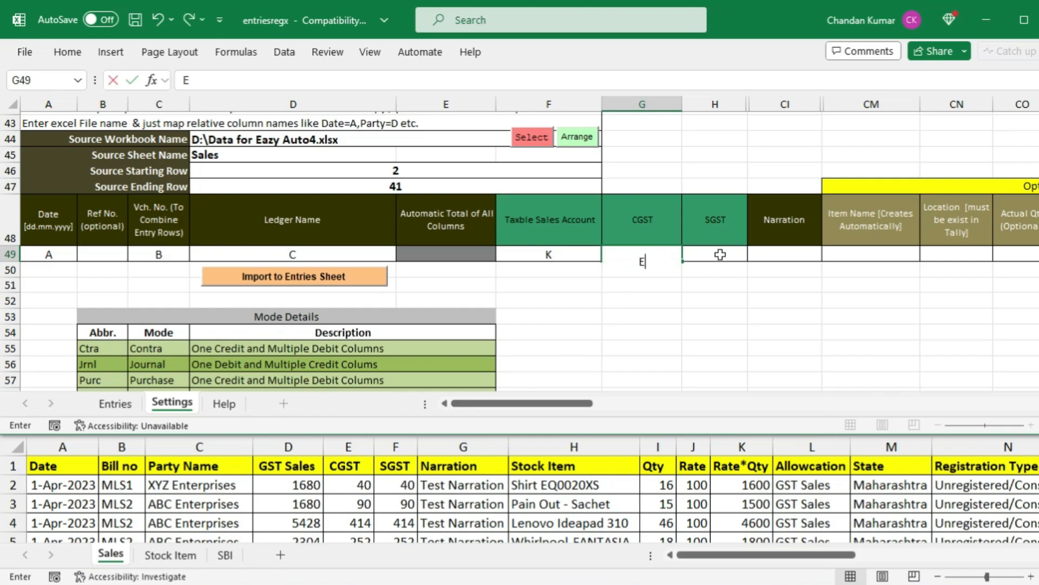
{"action": "left_click", "coordinate": [720, 254]}
{"action": "type", "text": "F"}
{"action": "left_click", "coordinate": [778, 254]}
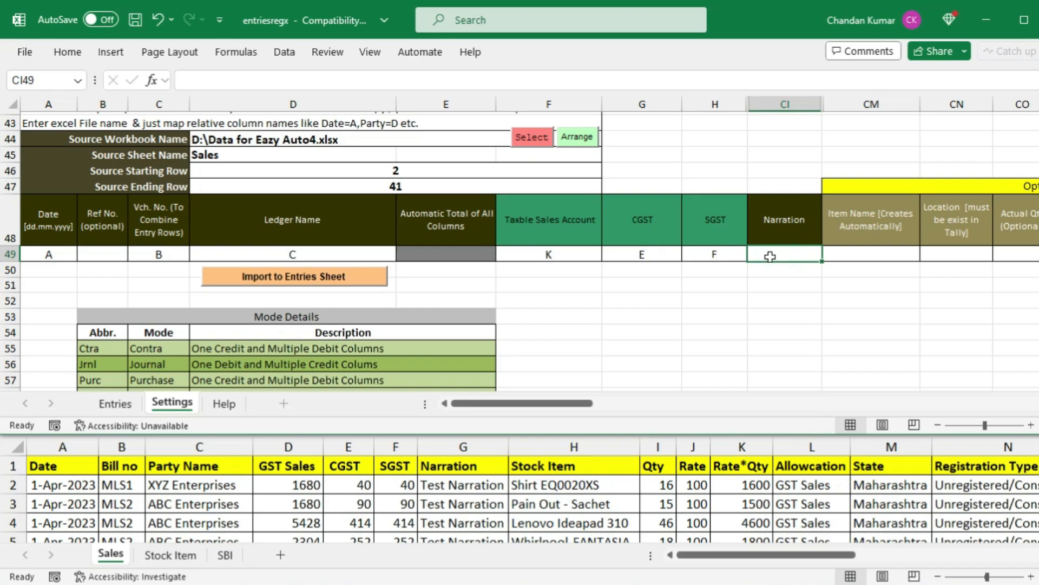
Confirm Narration sits in source column G, then map Narration to G and Item Name to H
{"action": "left_click", "coordinate": [452, 487]}
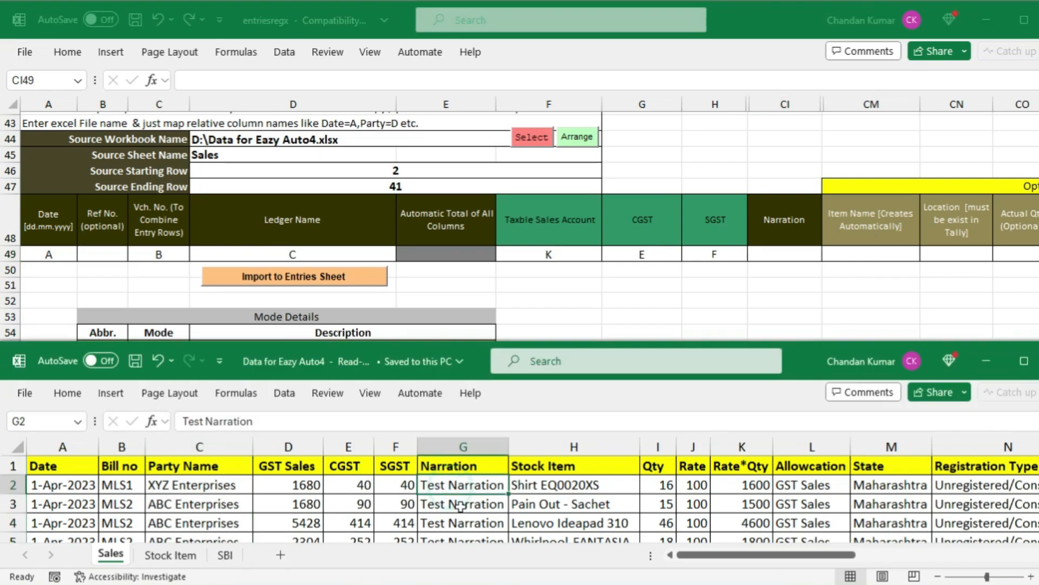
{"action": "left_click_drag", "start_coordinate": [460, 487], "coordinate": [460, 547]}
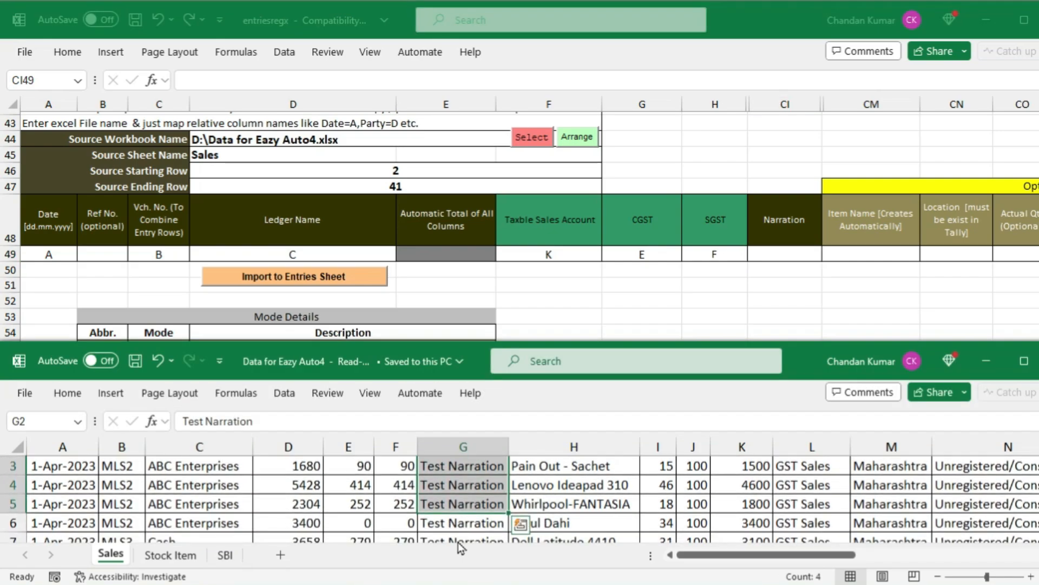
{"action": "scroll", "coordinate": [460, 506], "scroll_direction": "up", "scroll_amount": 1}
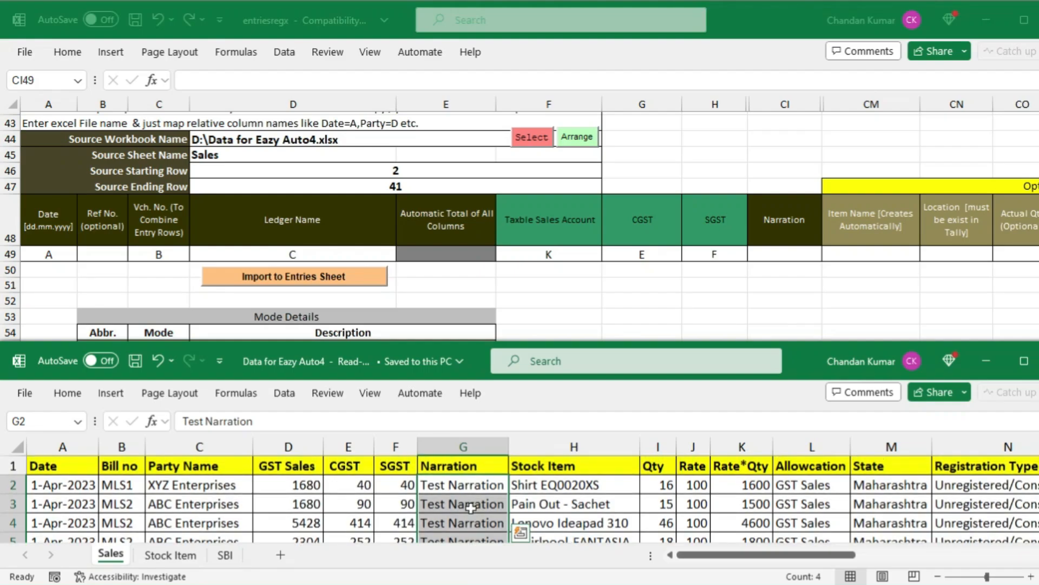
{"action": "left_click", "coordinate": [461, 490]}
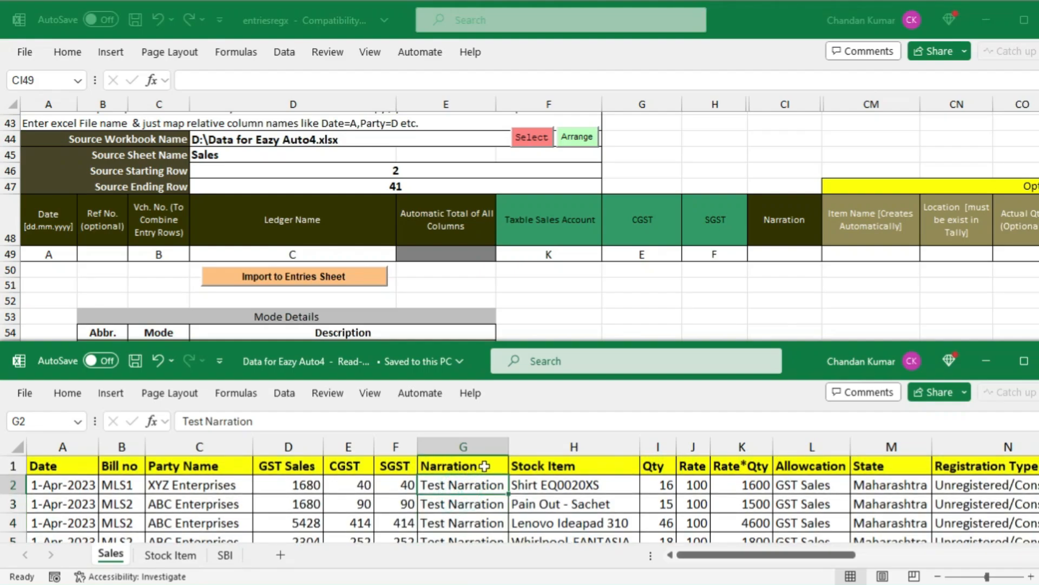
{"action": "left_click", "coordinate": [484, 465]}
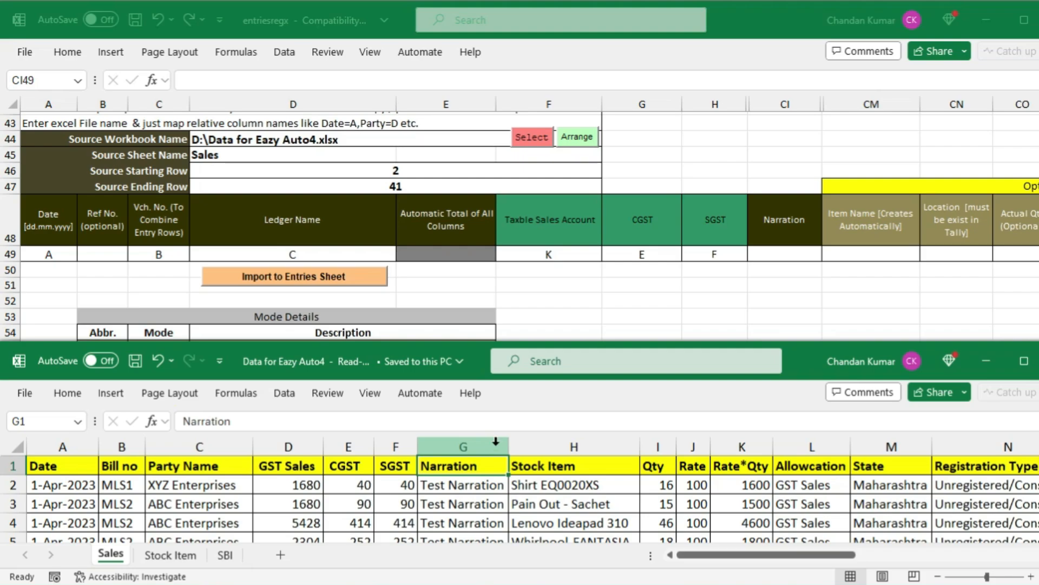
{"action": "left_click", "coordinate": [488, 446]}
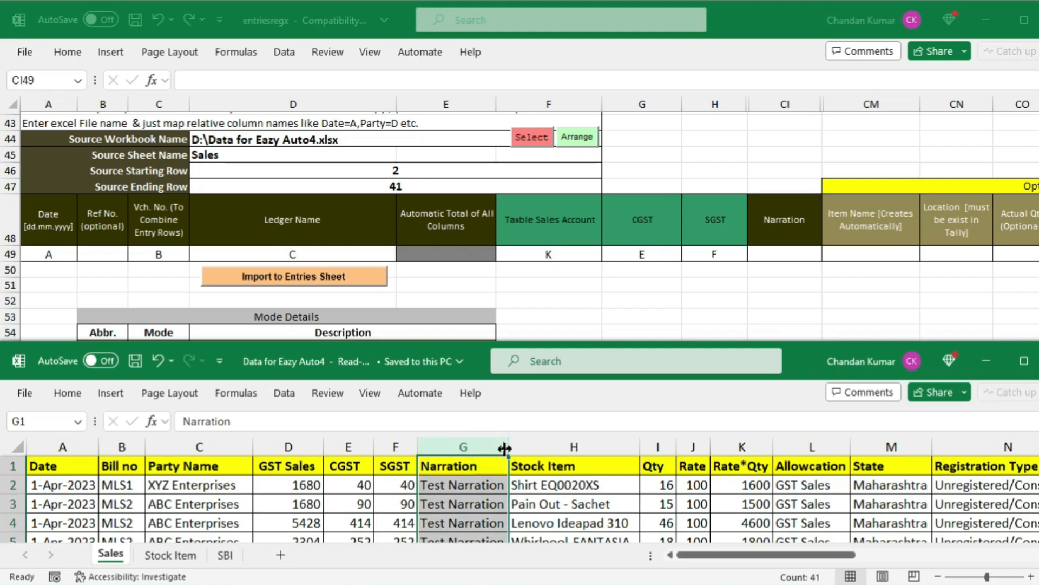
{"action": "left_click", "coordinate": [784, 258]}
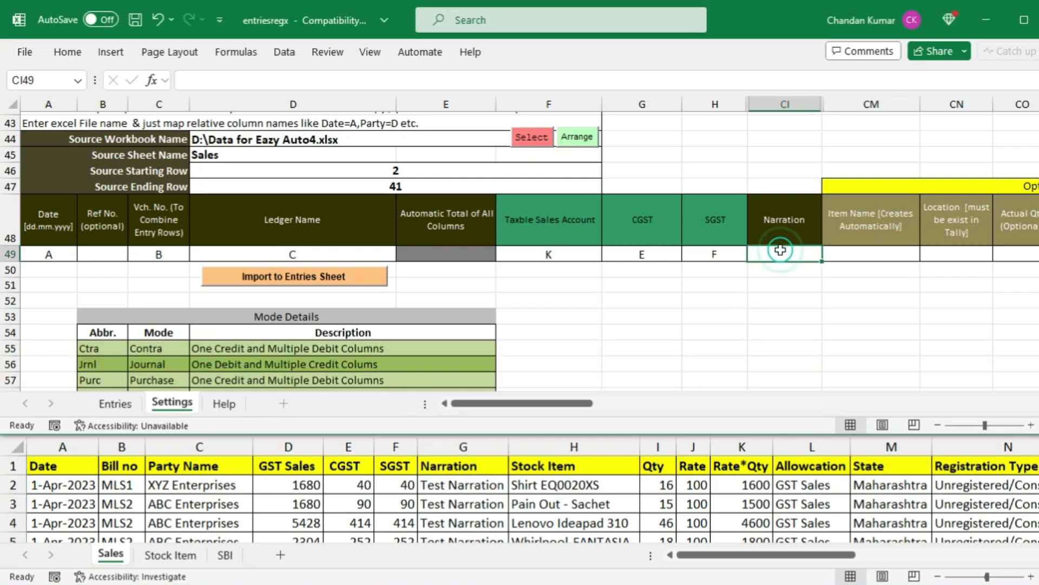
{"action": "type", "text": "G"}
{"action": "left_click", "coordinate": [858, 253]}
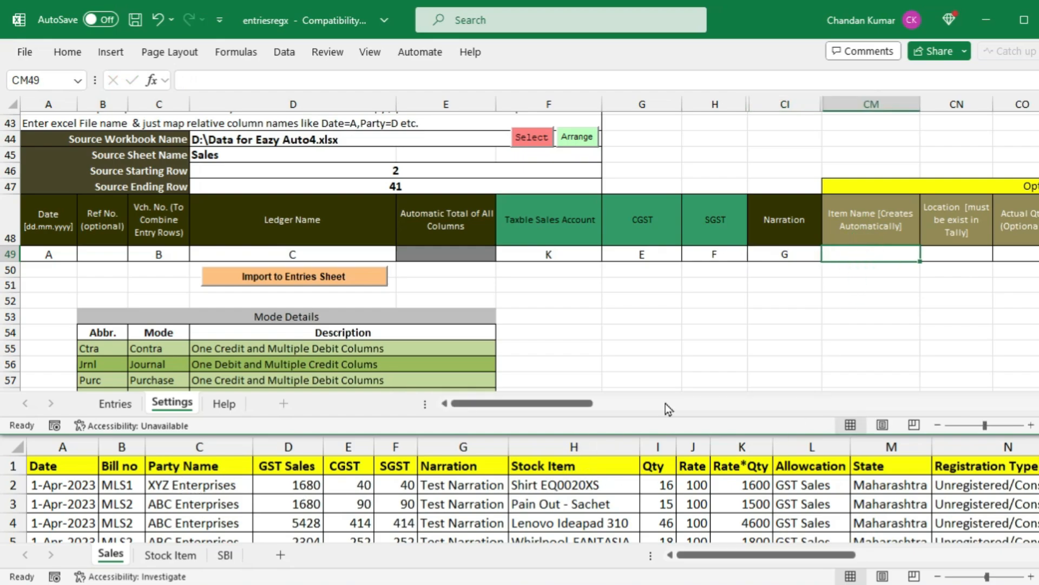
{"action": "type", "text": "H"}
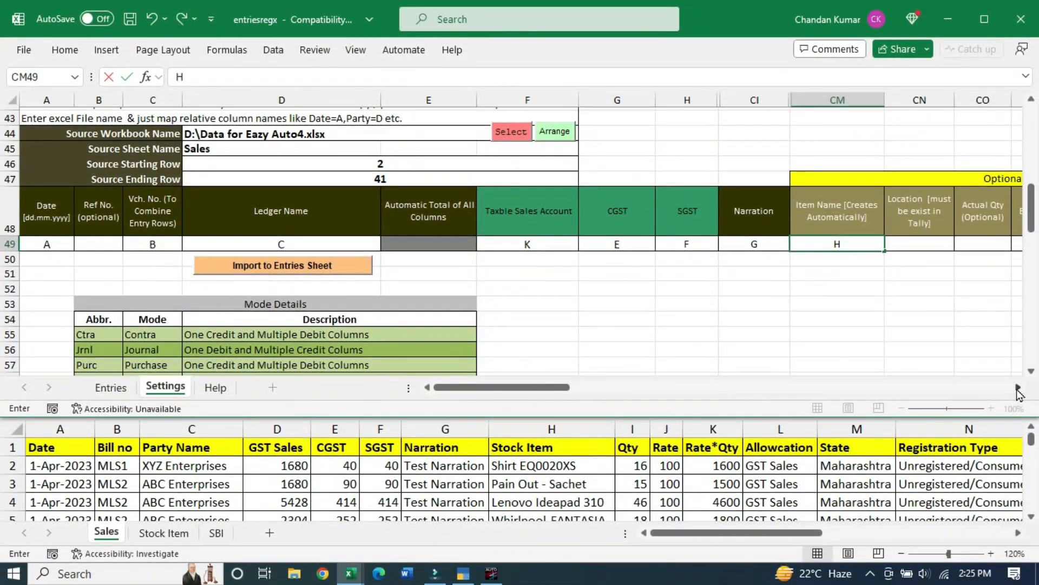
{"action": "left_click", "coordinate": [1018, 388]}
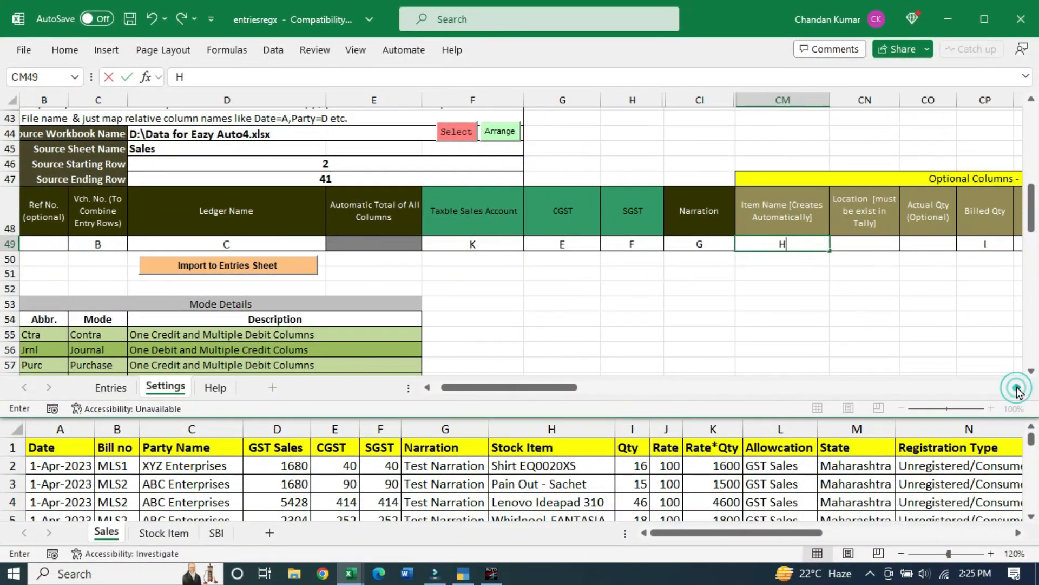
{"action": "left_click", "coordinate": [1018, 388]}
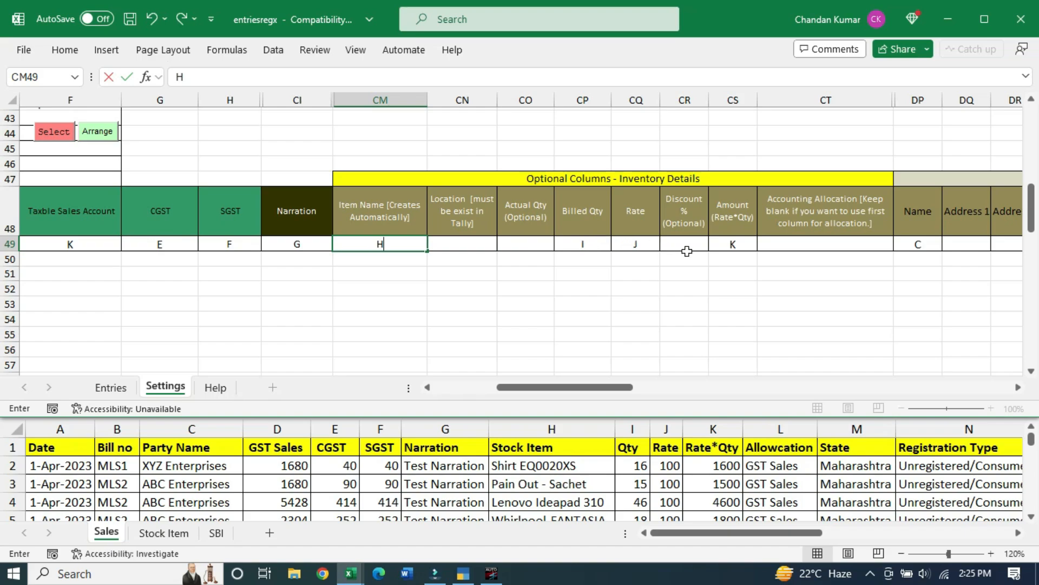
{"action": "left_click", "coordinate": [1020, 390]}
{"action": "left_click", "coordinate": [1020, 390]}
{"action": "left_click_drag", "start_coordinate": [598, 387], "coordinate": [870, 394]}
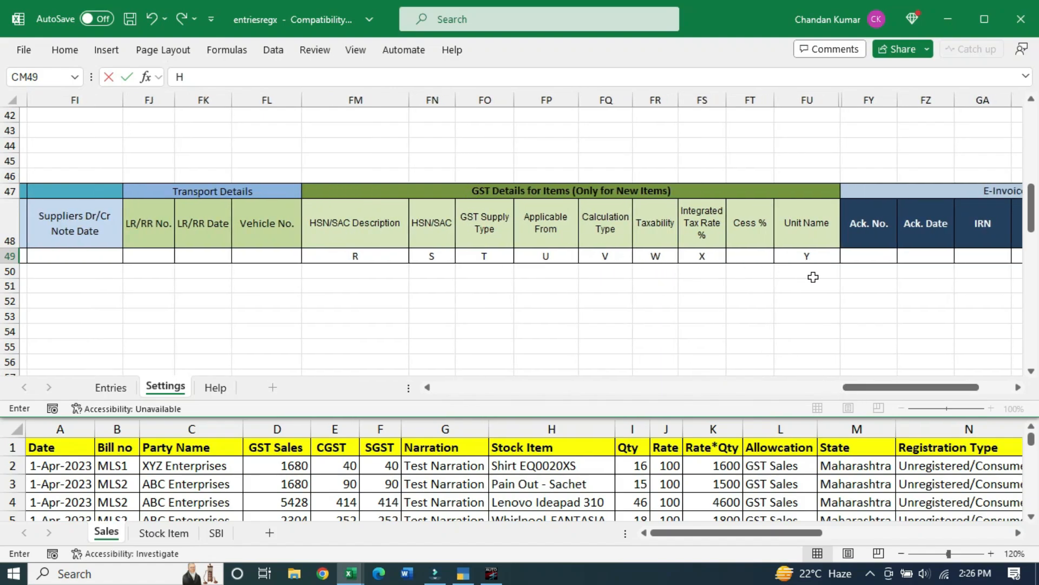
{"action": "left_click_drag", "start_coordinate": [891, 388], "coordinate": [956, 397]}
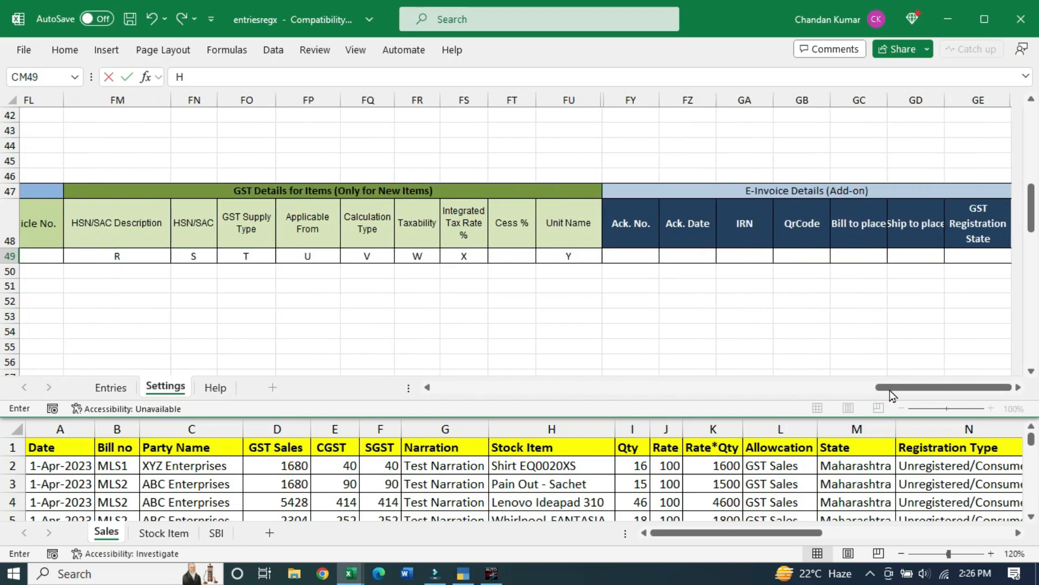
{"action": "left_click_drag", "start_coordinate": [914, 390], "coordinate": [508, 392]}
Import the mapped source data into the Entries sheet, confirming replacement of the existing data
{"action": "left_click", "coordinate": [278, 253]}
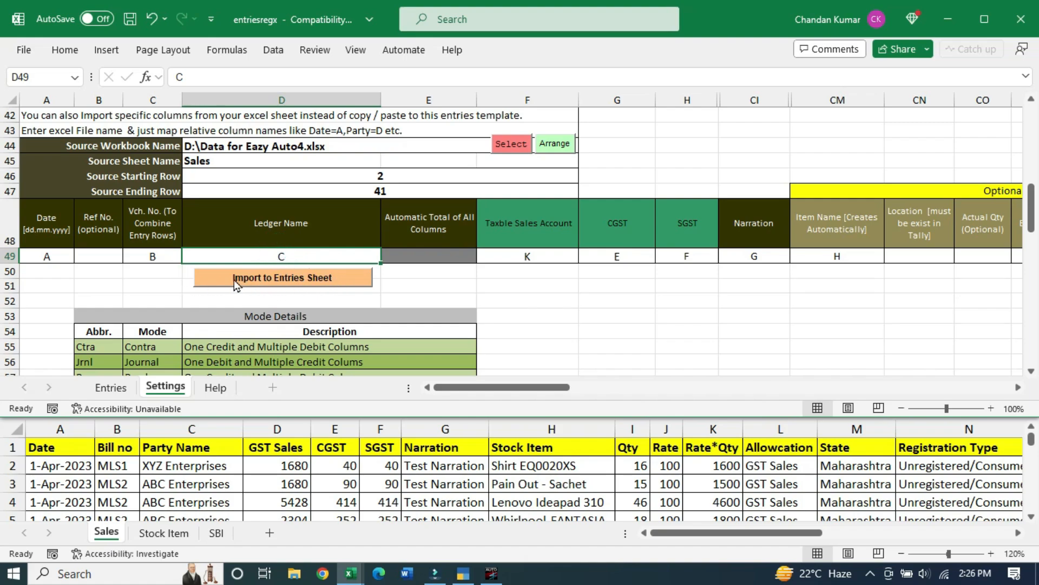
{"action": "left_click", "coordinate": [337, 278]}
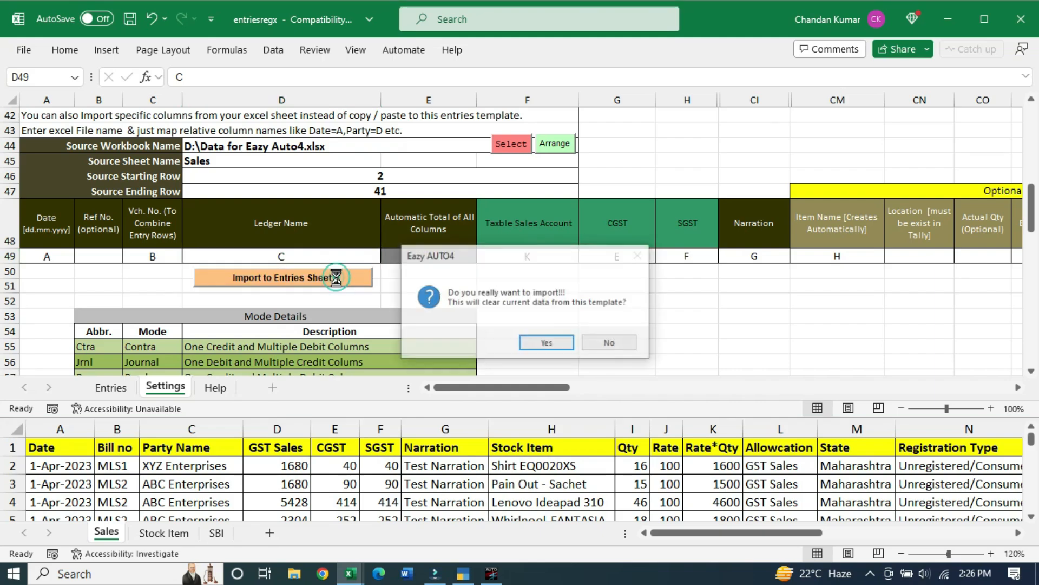
{"action": "left_click", "coordinate": [546, 345]}
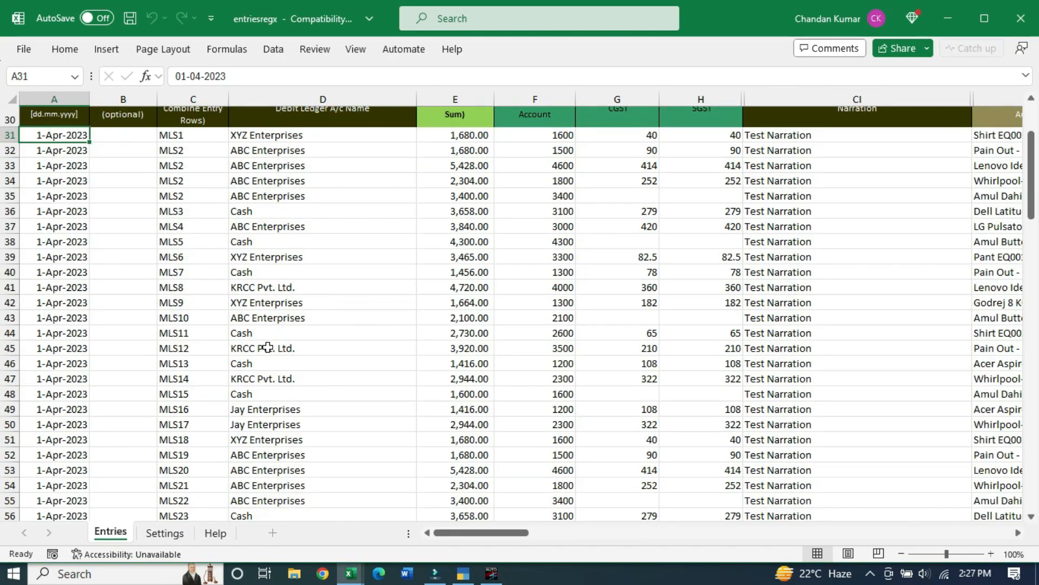
Review the imported rows, showing the four MLS2 rows with one party form a single voucher
{"action": "scroll", "coordinate": [267, 347], "scroll_direction": "up", "scroll_amount": 3}
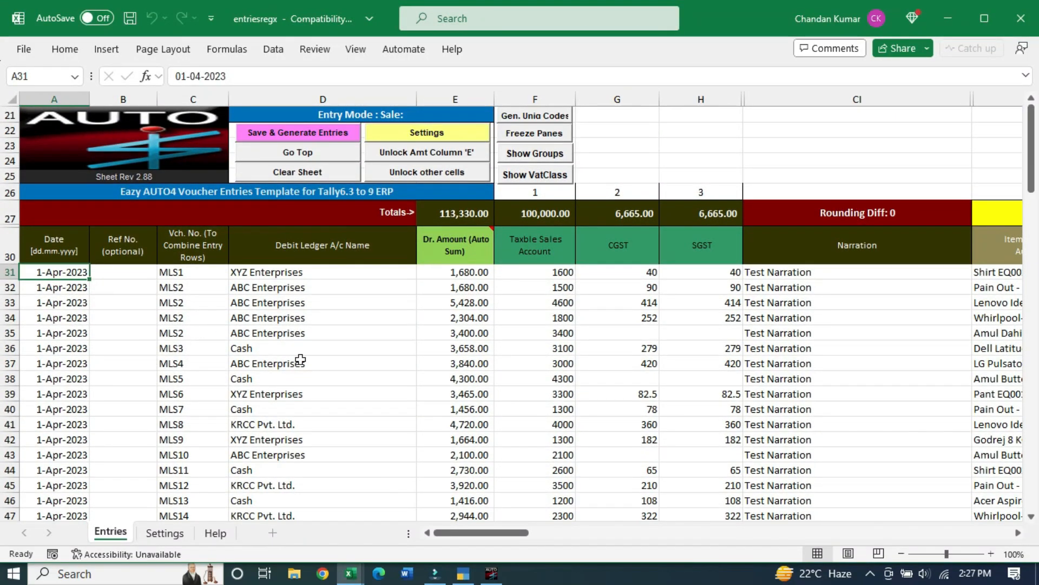
{"action": "scroll", "coordinate": [246, 381], "scroll_direction": "down", "scroll_amount": 1}
{"action": "scroll", "coordinate": [651, 398], "scroll_direction": "up", "scroll_amount": 2}
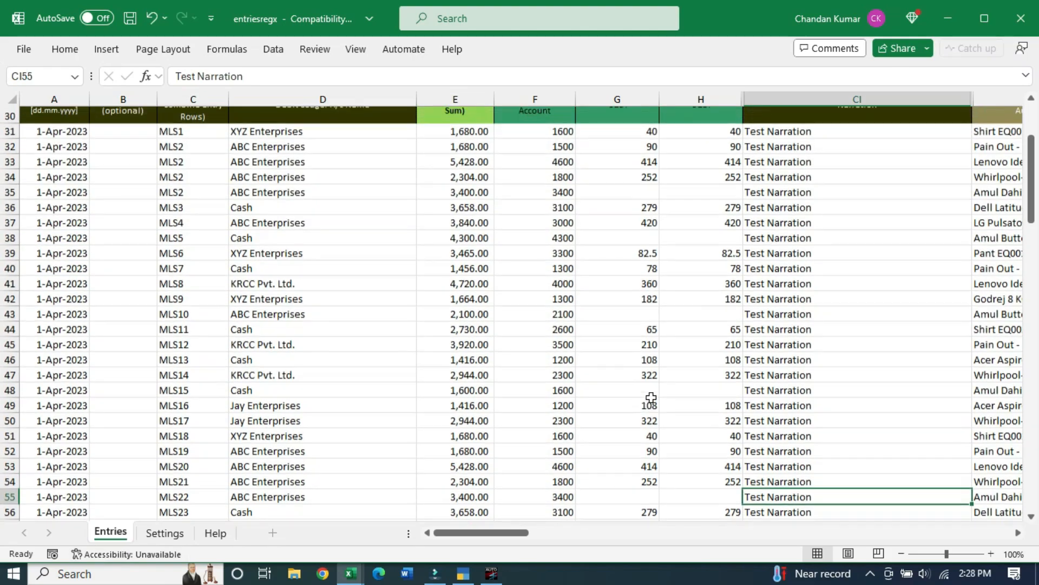
{"action": "scroll", "coordinate": [651, 398], "scroll_direction": "up", "scroll_amount": 2}
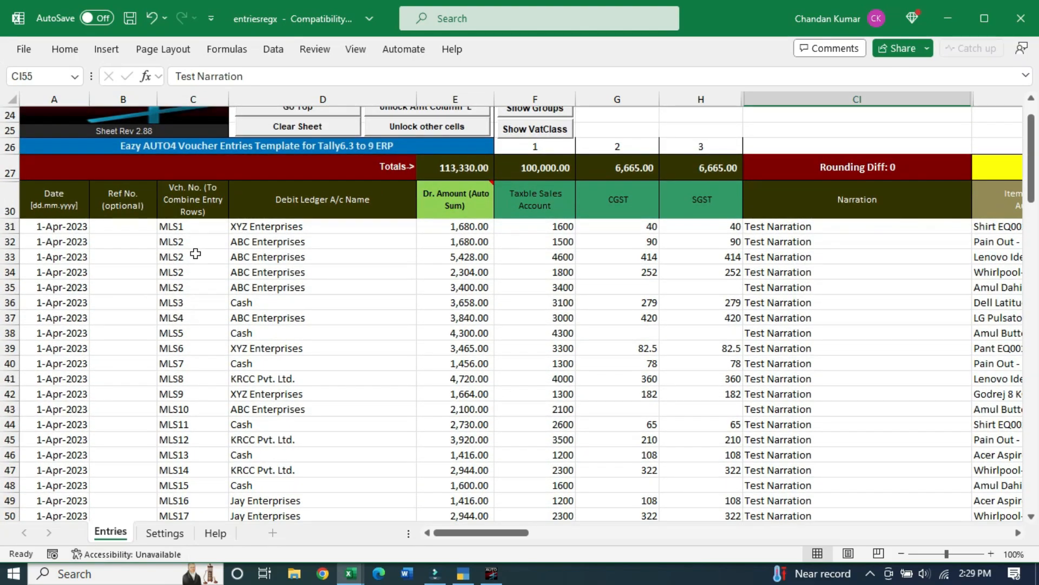
{"action": "left_click_drag", "start_coordinate": [181, 242], "coordinate": [277, 291]}
{"action": "left_click_drag", "start_coordinate": [316, 242], "coordinate": [317, 286]}
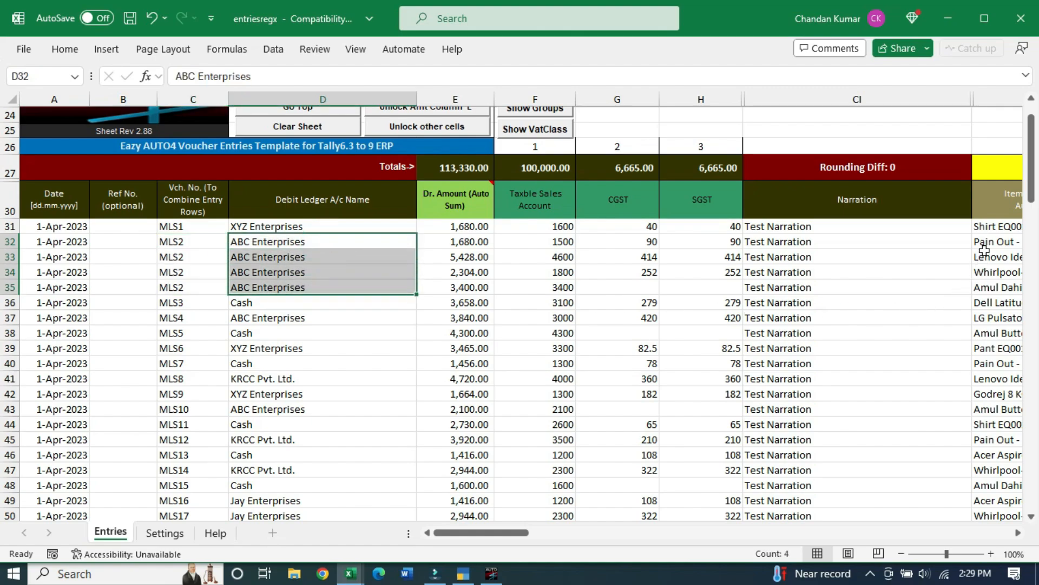
{"action": "left_click_drag", "start_coordinate": [987, 242], "coordinate": [982, 304]}
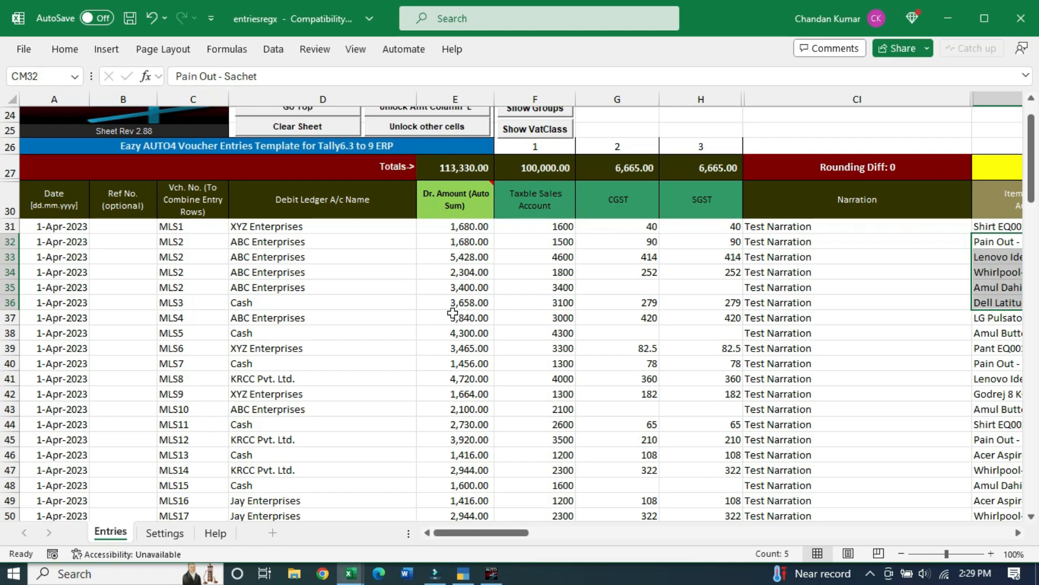
{"action": "left_click", "coordinate": [367, 291]}
{"action": "left_click_drag", "start_coordinate": [172, 242], "coordinate": [305, 283]}
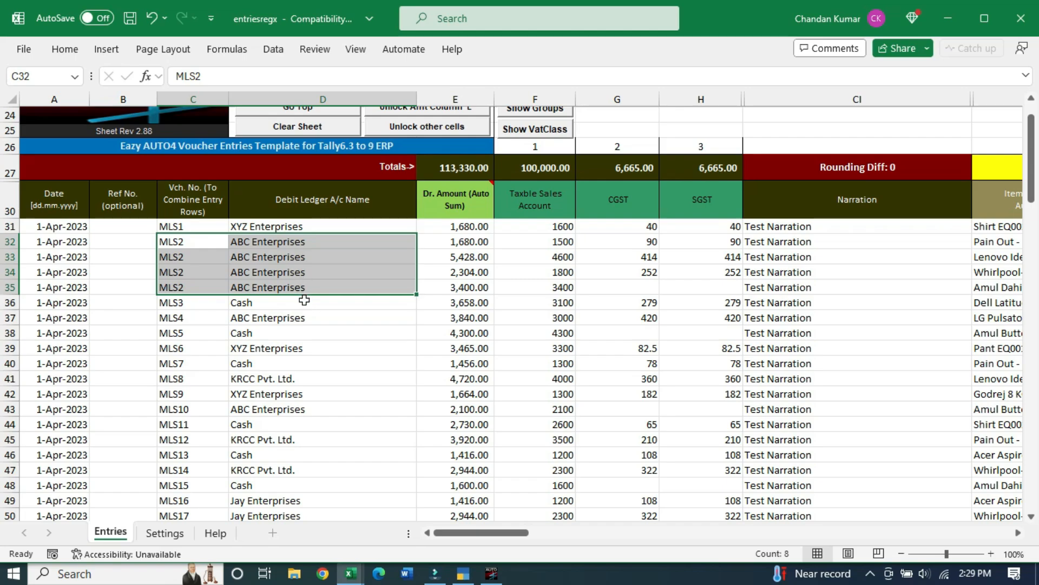
{"action": "scroll", "coordinate": [333, 309], "scroll_direction": "up", "scroll_amount": 1}
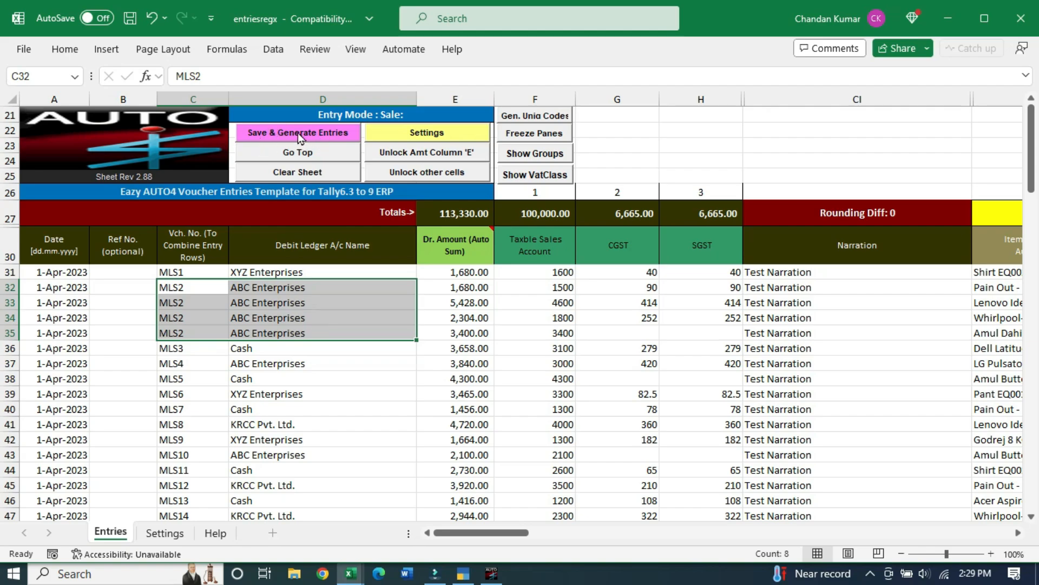
Save and generate the voucher entries from the template, then dismiss the success message
{"action": "left_click", "coordinate": [328, 132]}
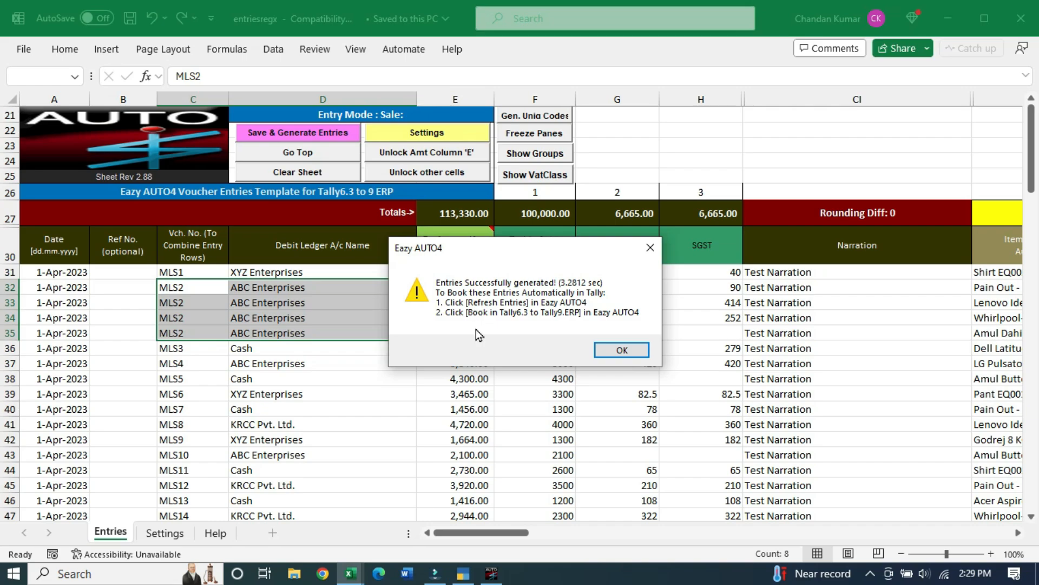
{"action": "left_click", "coordinate": [633, 353]}
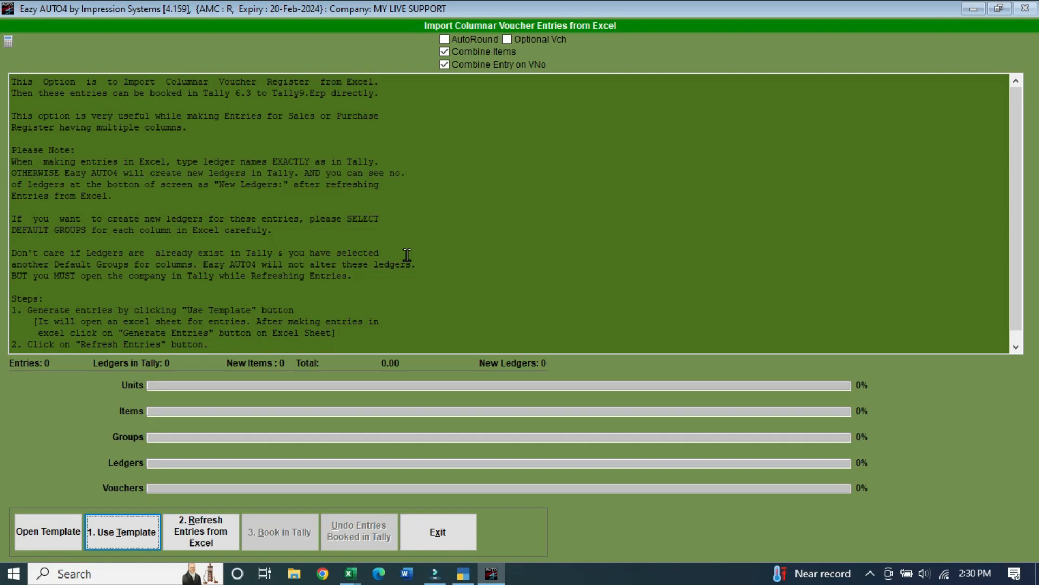
Refresh the 37 entries from Excel and list the 3 new ledgers missing in Tally
{"action": "left_click", "coordinate": [219, 542]}
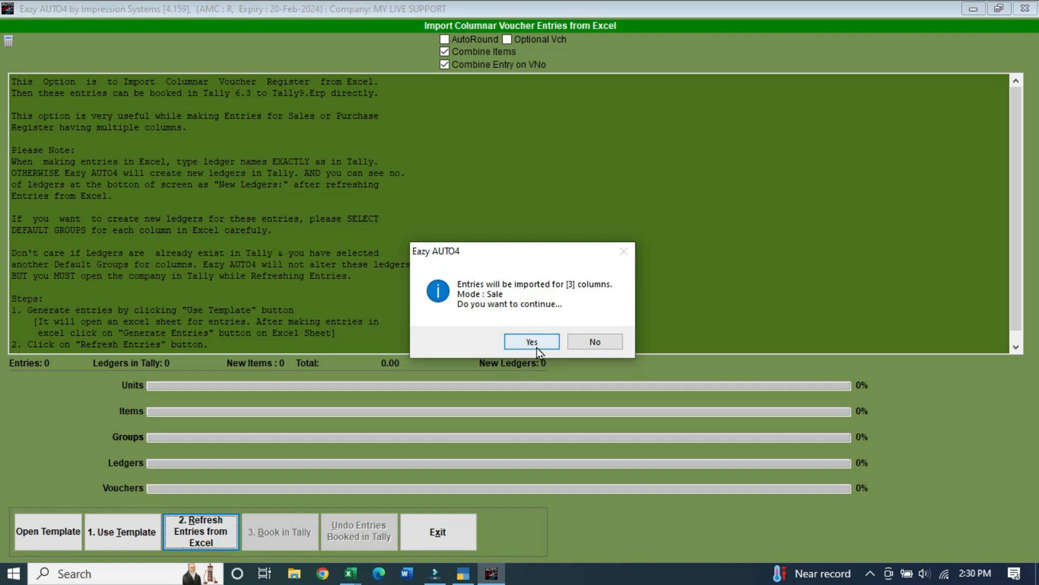
{"action": "left_click", "coordinate": [537, 347]}
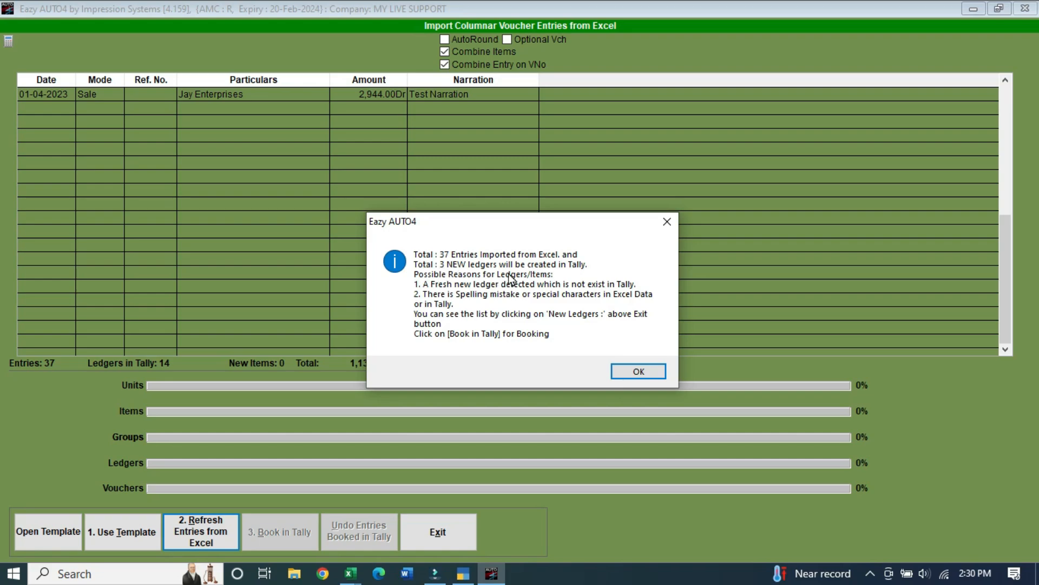
{"action": "left_click", "coordinate": [644, 372]}
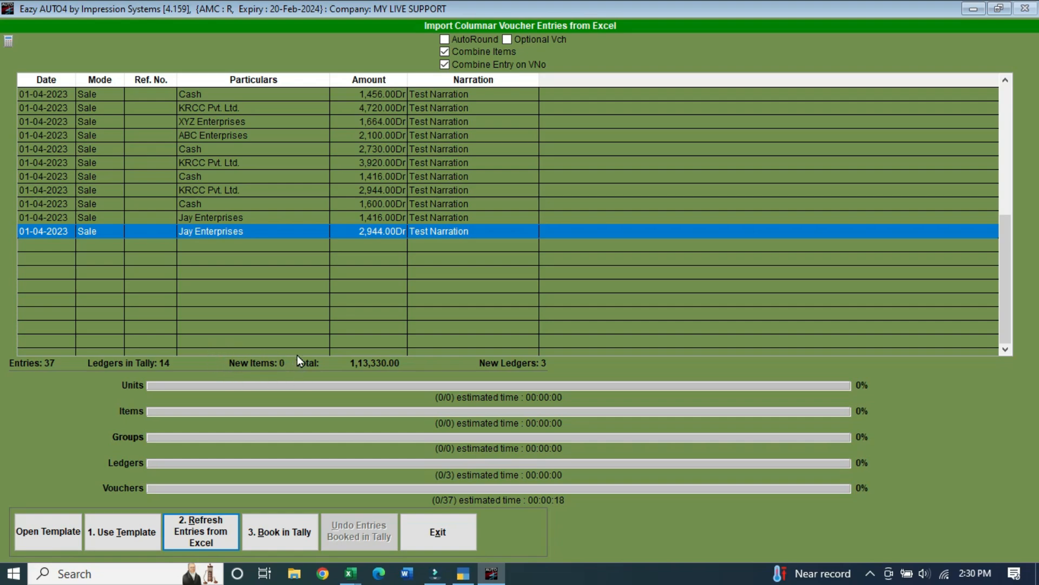
{"action": "left_click", "coordinate": [518, 365]}
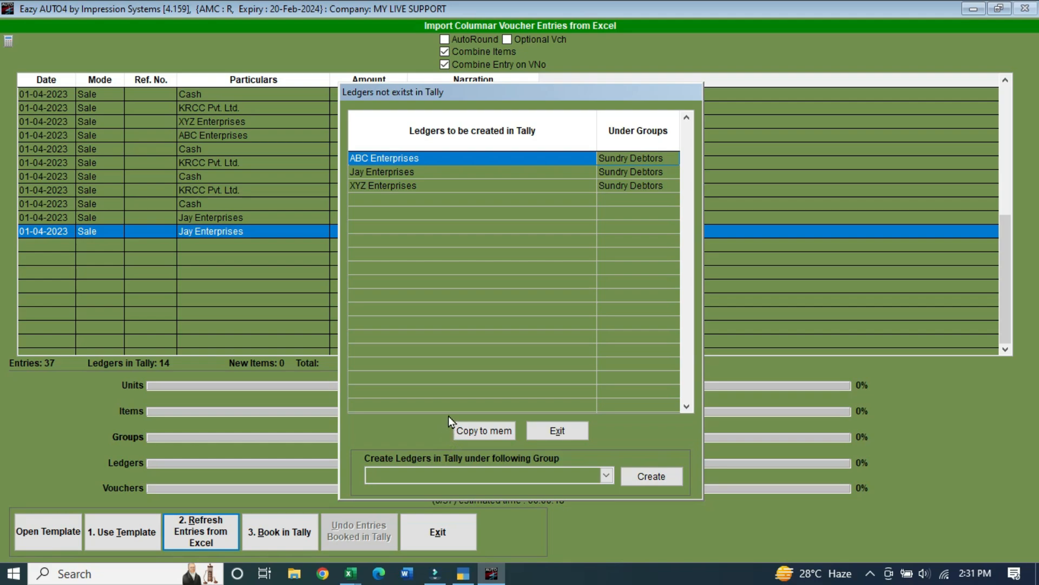
{"action": "left_click", "coordinate": [463, 573]}
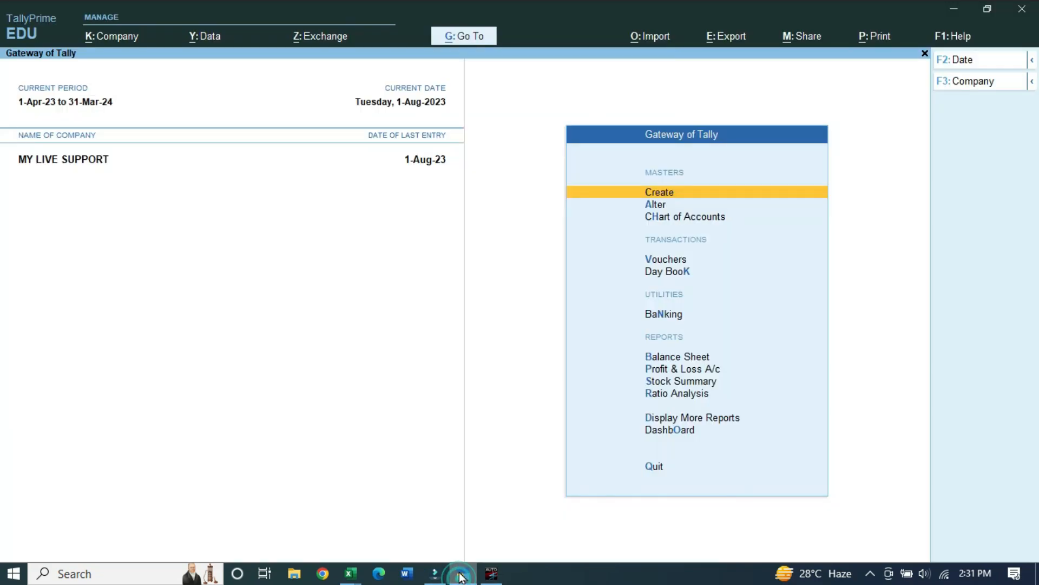
{"action": "key", "text": "Down"}
{"action": "key", "text": "Return"}
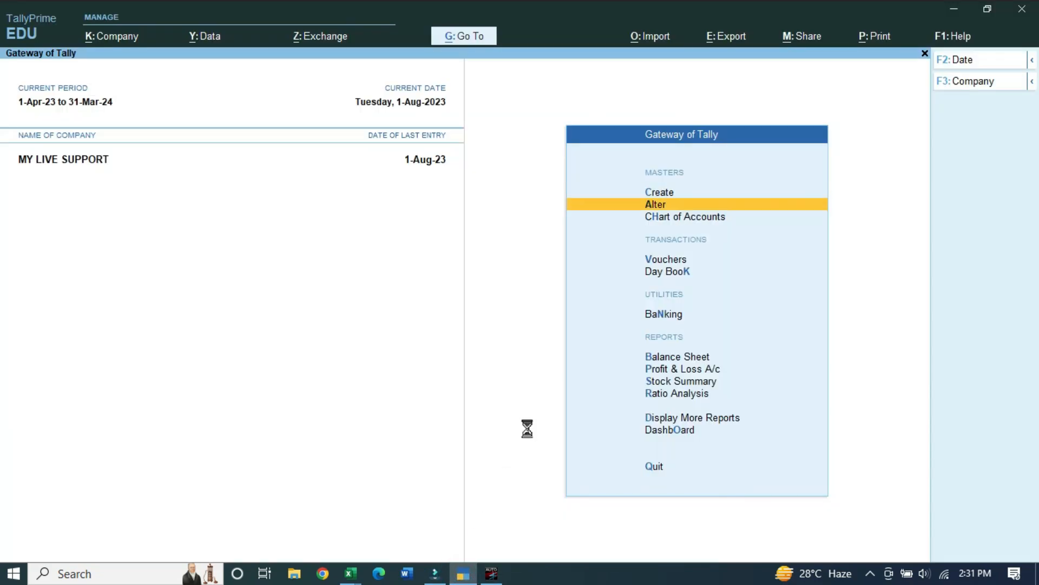
{"action": "key", "text": "Down"}
{"action": "key", "text": "Return"}
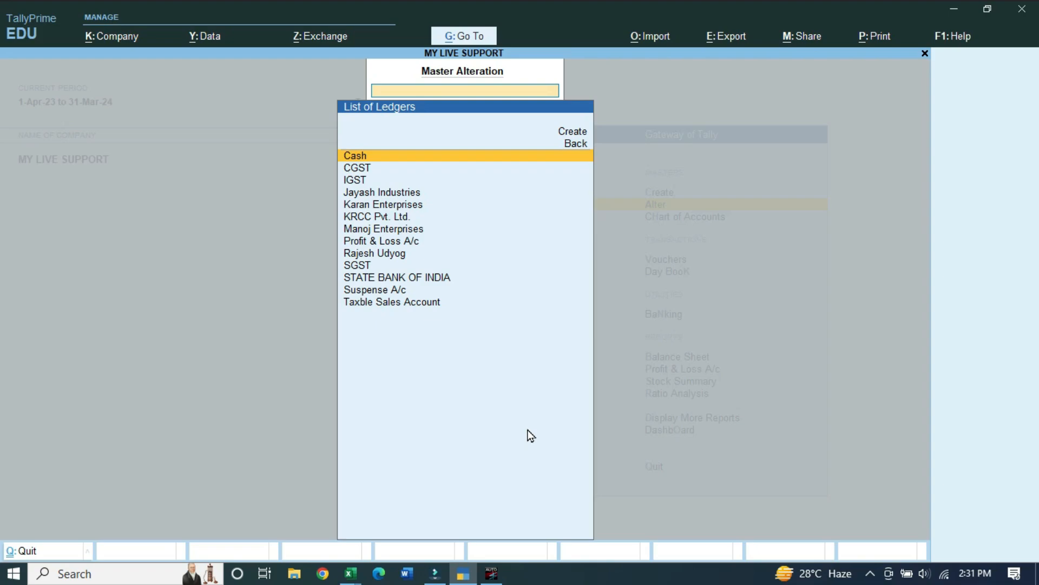
{"action": "key", "text": "Down"}
{"action": "key", "text": "Down"}
{"action": "key", "text": "Down"}
{"action": "key", "text": "Down"}
{"action": "key", "text": "Down"}
{"action": "key", "text": "Down"}
{"action": "key", "text": "Down"}
{"action": "key", "text": "Down"}
{"action": "key", "text": "Down"}
{"action": "key", "text": "Down"}
{"action": "key", "text": "Down"}
{"action": "key", "text": "Down"}
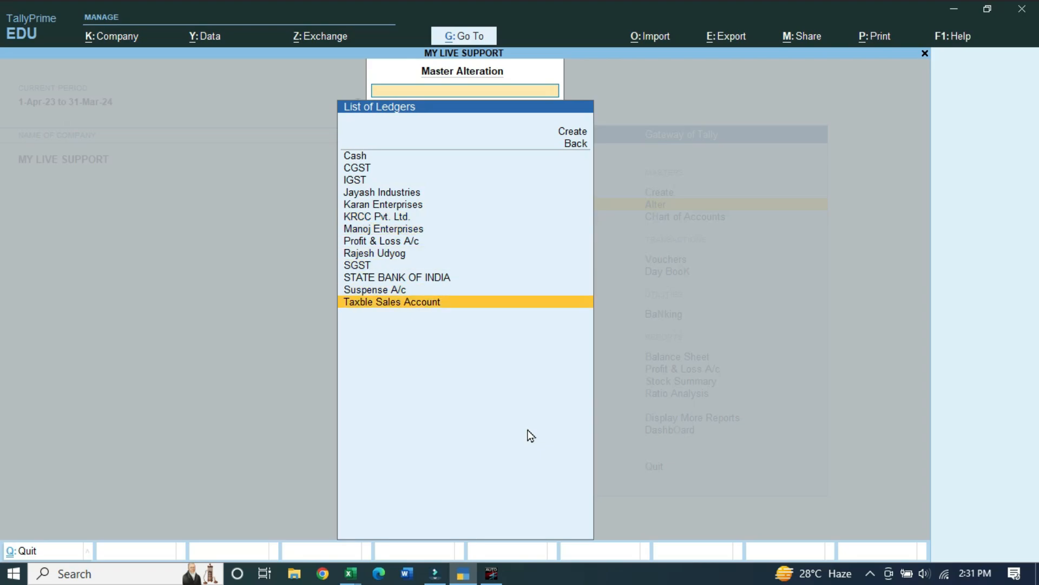
{"action": "key", "text": "Up"}
{"action": "key", "text": "Up"}
{"action": "key", "text": "Up"}
{"action": "key", "text": "Up"}
{"action": "key", "text": "Up"}
{"action": "key", "text": "Up"}
{"action": "key", "text": "Up"}
{"action": "key", "text": "Up"}
{"action": "key", "text": "Up"}
{"action": "key", "text": "Up"}
{"action": "key", "text": "Up"}
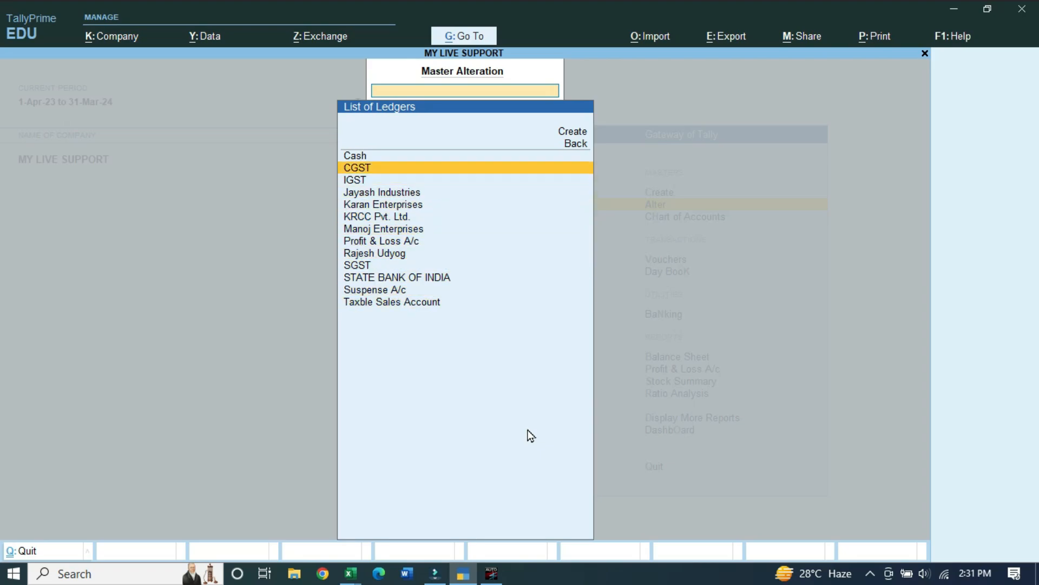
{"action": "key", "text": "alt+Tab"}
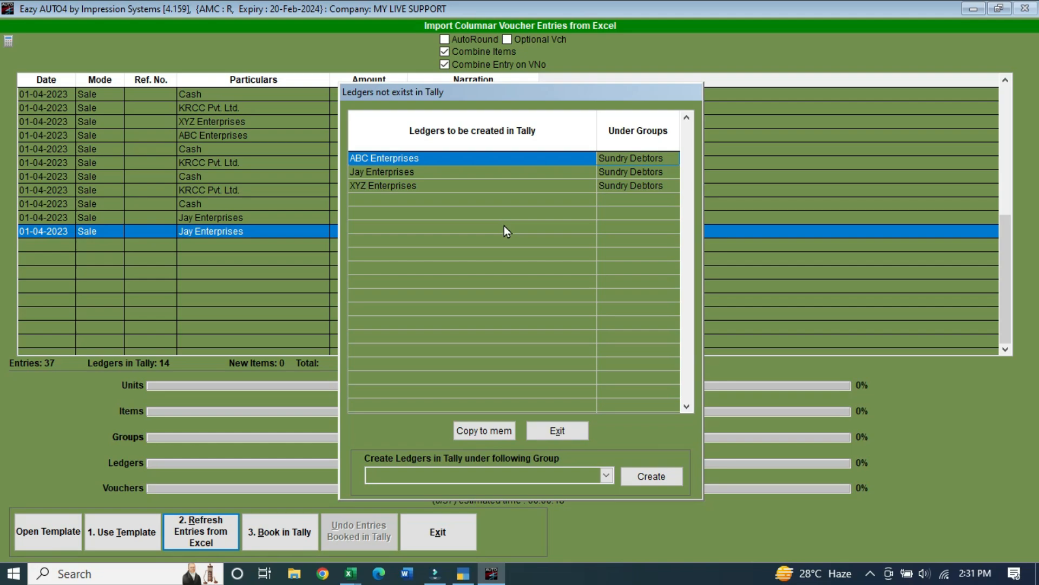
Create ABC, Jay and XYZ Enterprises as ledgers under the Sundry Debtors group
{"action": "left_click", "coordinate": [606, 476]}
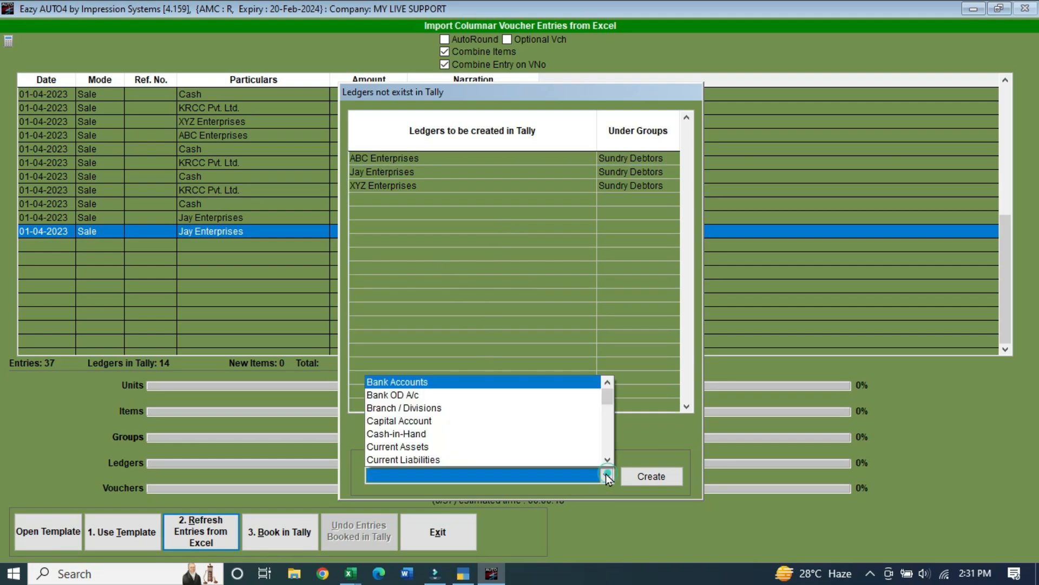
{"action": "left_click_drag", "start_coordinate": [608, 397], "coordinate": [608, 461]}
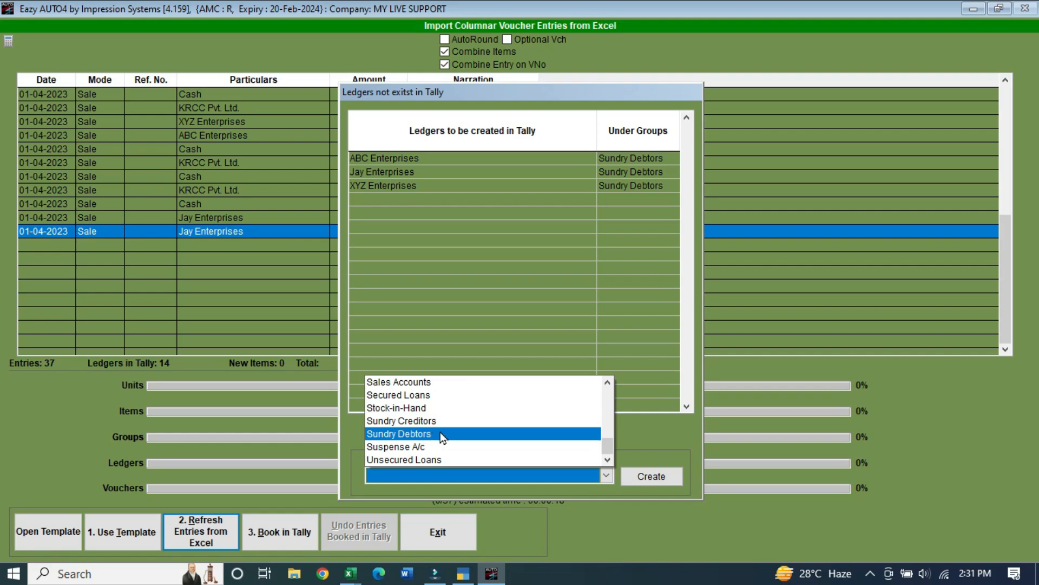
{"action": "left_click", "coordinate": [469, 434]}
{"action": "left_click", "coordinate": [469, 432]}
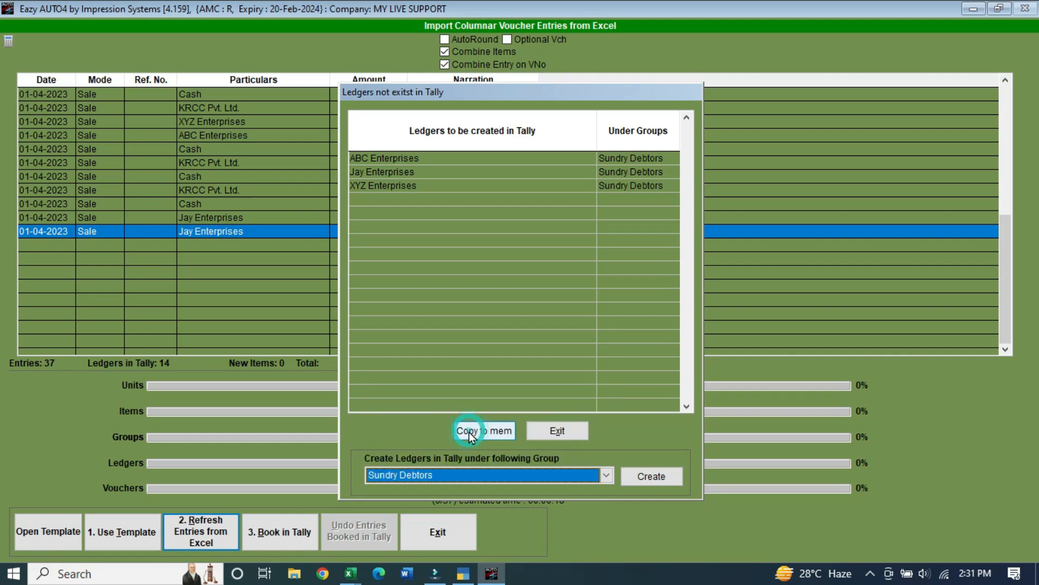
{"action": "left_click", "coordinate": [662, 480]}
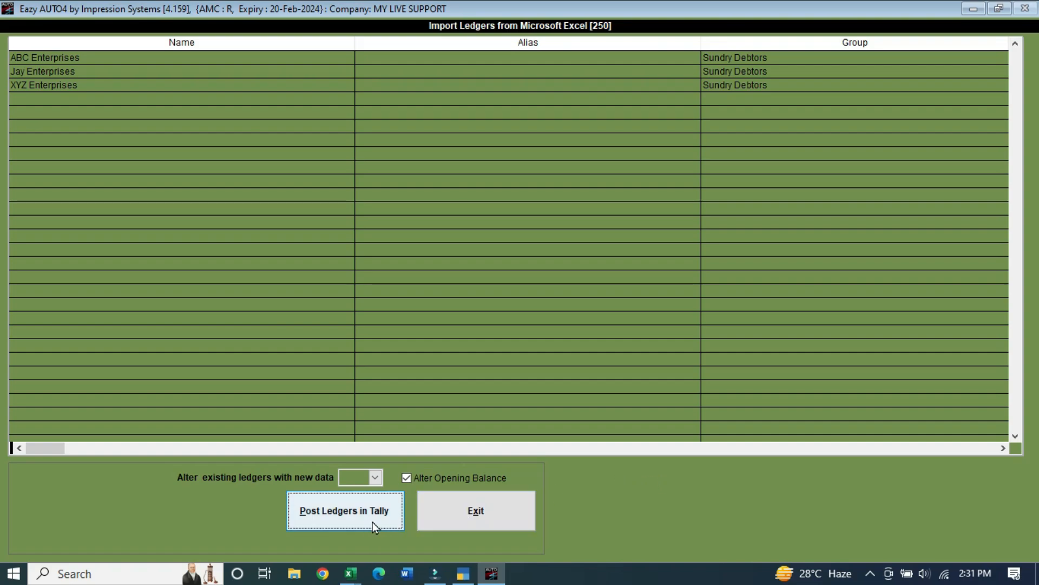
Post the three new ledgers into Tally and acknowledge the completion message
{"action": "left_click", "coordinate": [335, 523]}
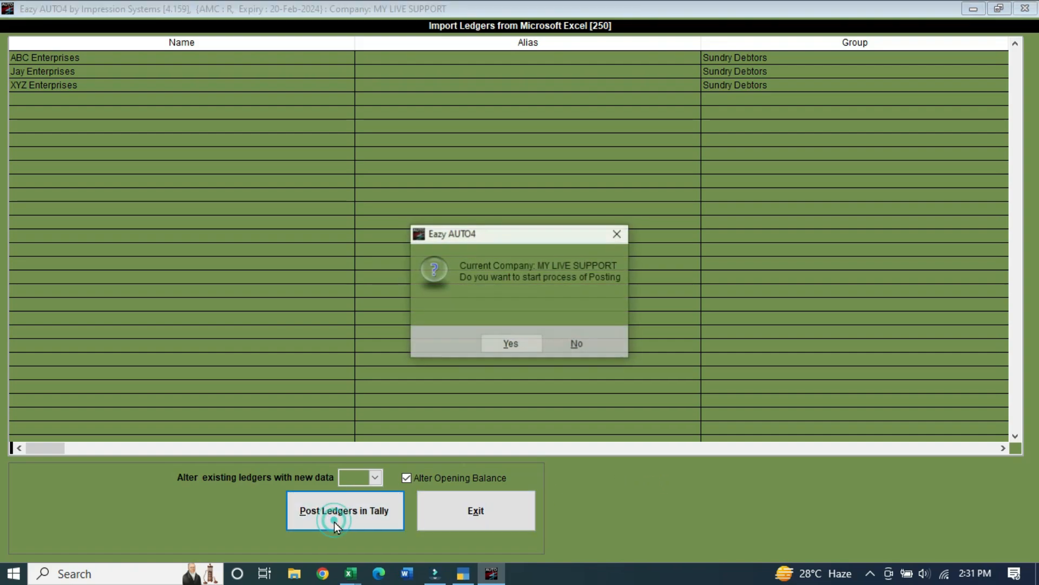
{"action": "left_click", "coordinate": [515, 349]}
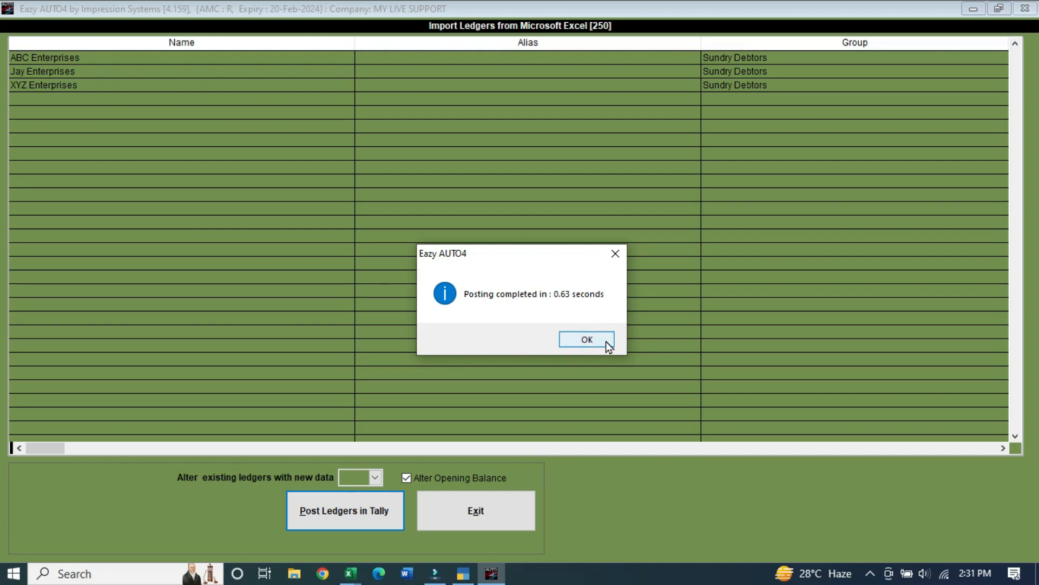
{"action": "left_click", "coordinate": [606, 341]}
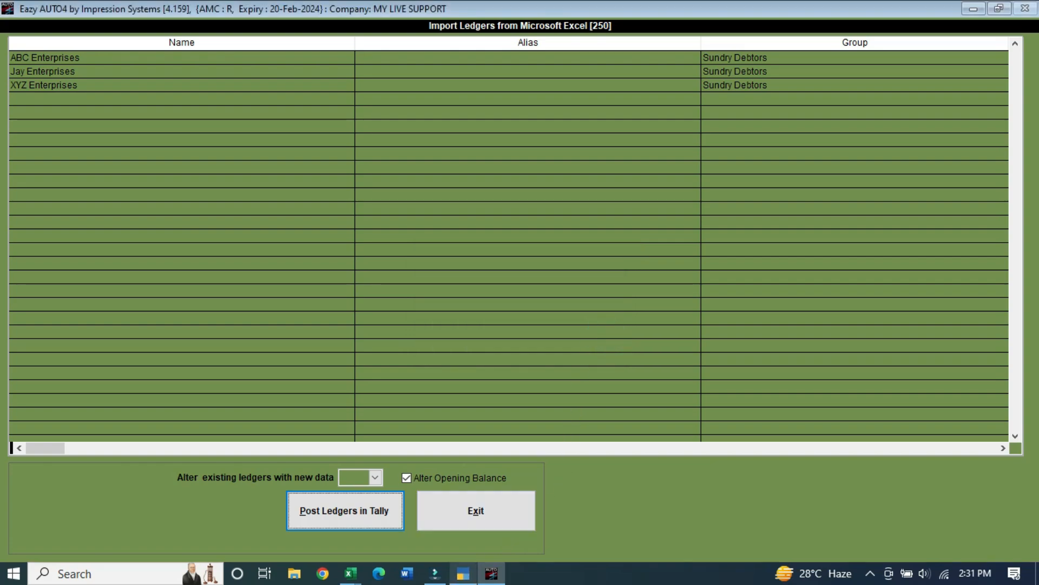
{"action": "left_click", "coordinate": [464, 575]}
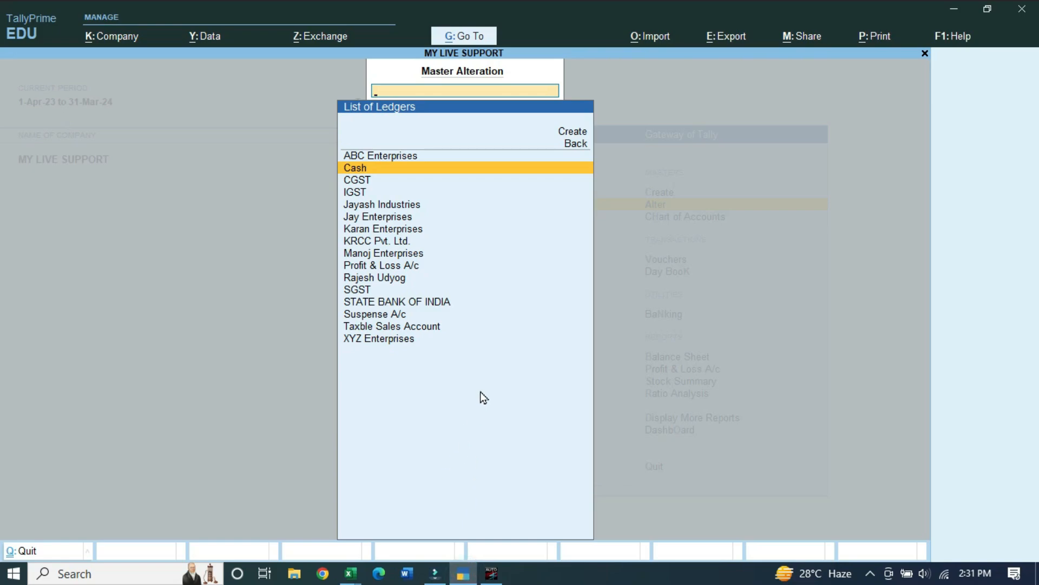
Check ABC, Jay and XYZ Enterprises in the List of Ledgers, then exit back to EazyAUTO4
{"action": "key", "text": "Up"}
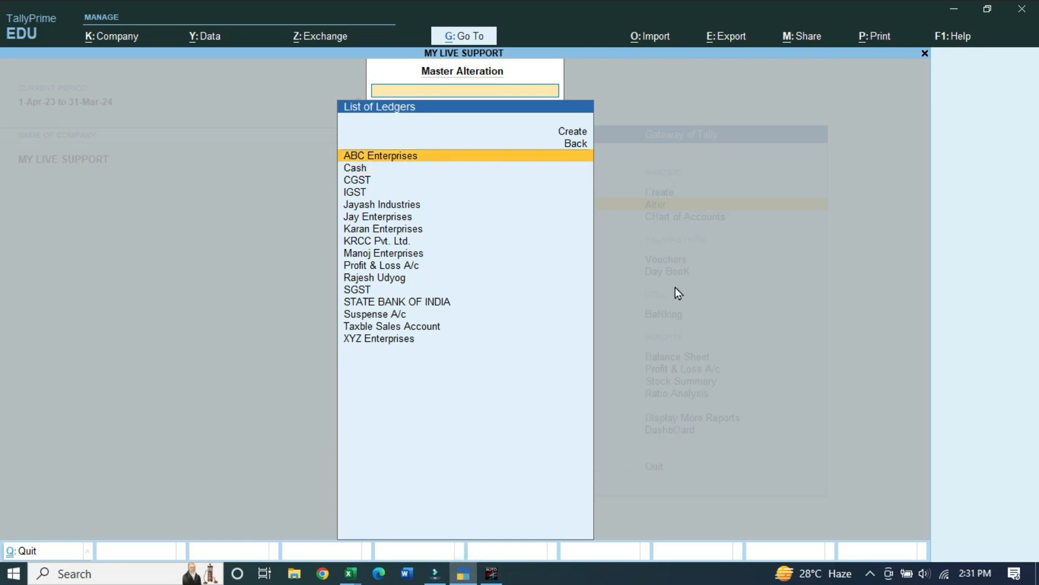
{"action": "key", "text": "Down"}
{"action": "key", "text": "Down"}
{"action": "key", "text": "Down"}
{"action": "key", "text": "Down"}
{"action": "key", "text": "Down"}
{"action": "key", "text": "Down"}
{"action": "key", "text": "Down"}
{"action": "key", "text": "Down"}
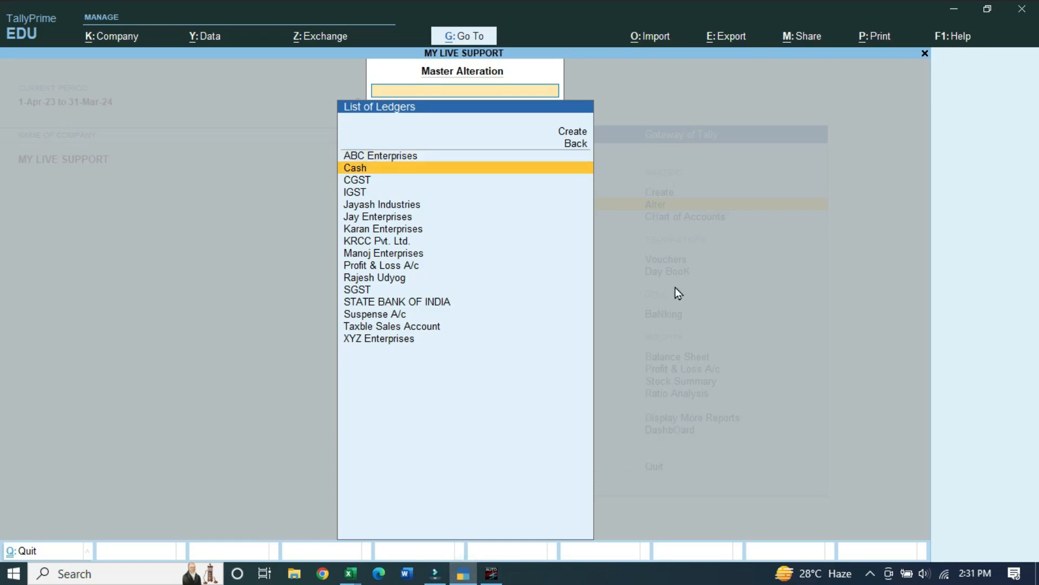
{"action": "key", "text": "Down"}
{"action": "key", "text": "Down"}
{"action": "key", "text": "Down"}
{"action": "key", "text": "Down"}
{"action": "key", "text": "Down"}
{"action": "key", "text": "Down"}
{"action": "key", "text": "Down"}
{"action": "key", "text": "Down"}
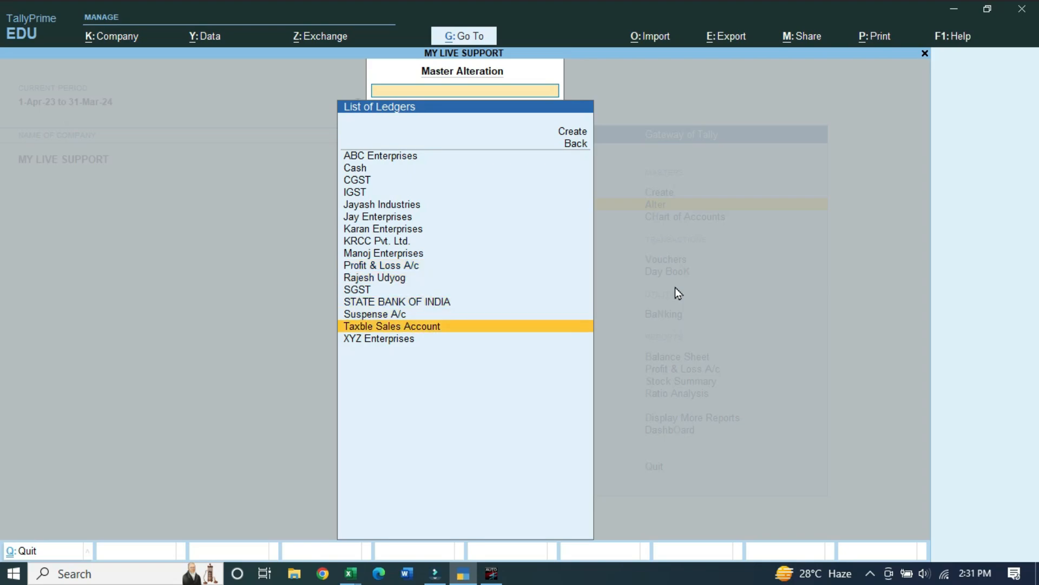
{"action": "key", "text": "Up"}
{"action": "key", "text": "Up"}
{"action": "key", "text": "Up"}
{"action": "key", "text": "Up"}
{"action": "key", "text": "Up"}
{"action": "key", "text": "Up"}
{"action": "key", "text": "Up"}
{"action": "key", "text": "Up"}
{"action": "key", "text": "Up"}
{"action": "key", "text": "Up"}
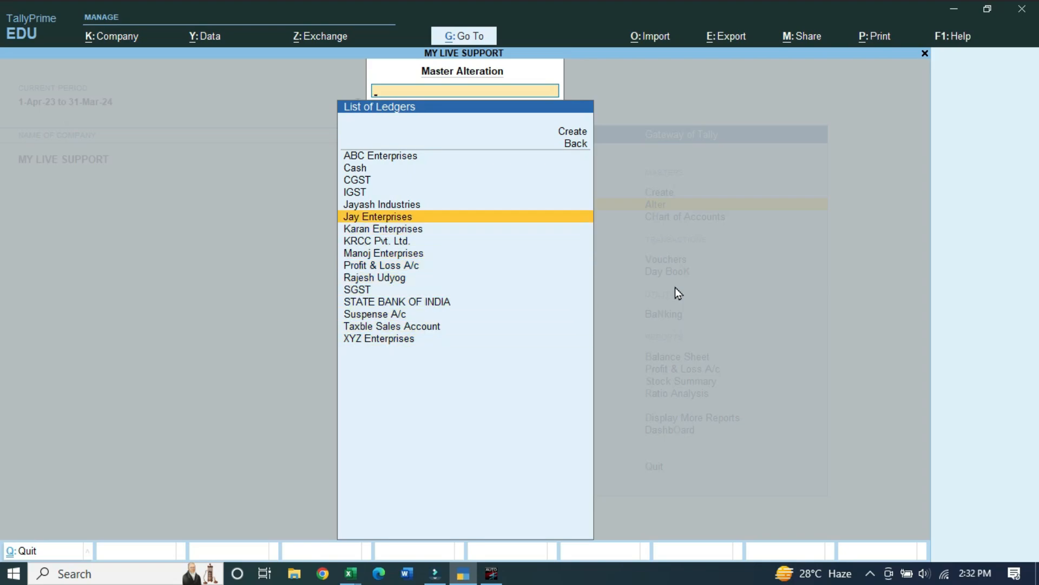
{"action": "key", "text": "Escape"}
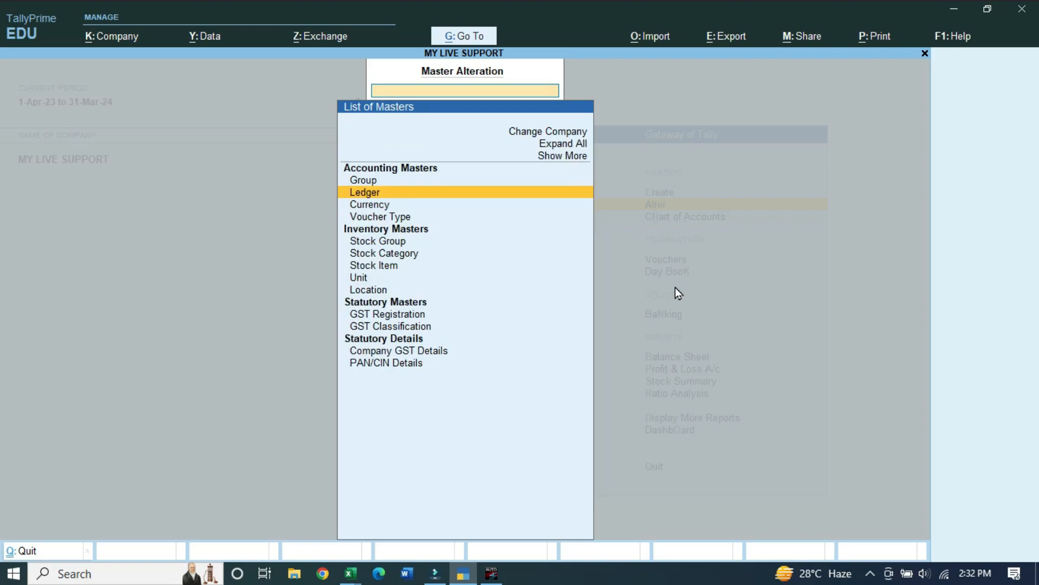
{"action": "key", "text": "Escape"}
{"action": "key", "text": "alt+Tab"}
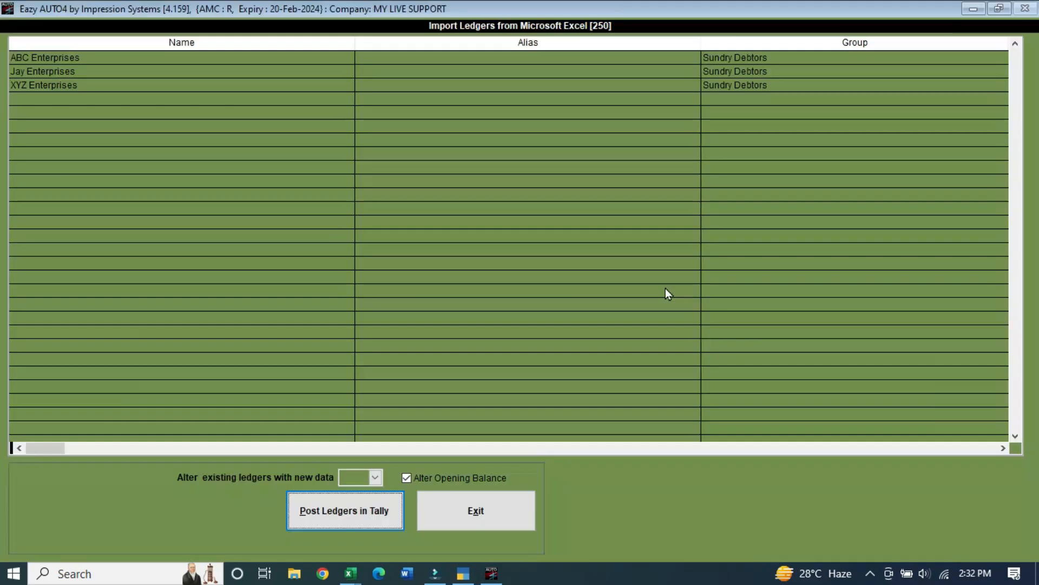
Close the ledger windows, reload the 37 Excel entries, and start booking them in Tally
{"action": "left_click", "coordinate": [511, 512]}
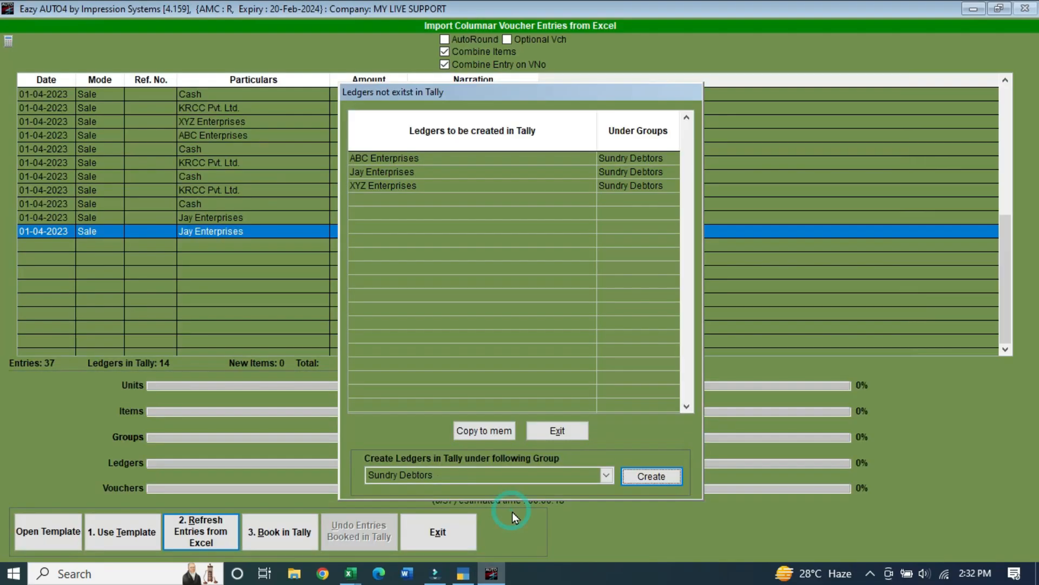
{"action": "left_click", "coordinate": [569, 433]}
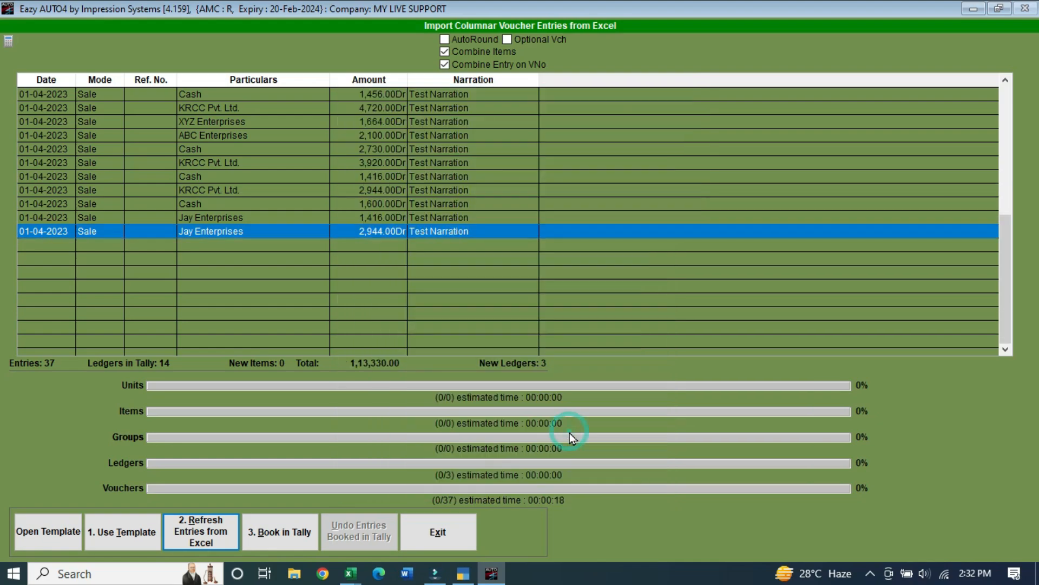
{"action": "left_click", "coordinate": [214, 540]}
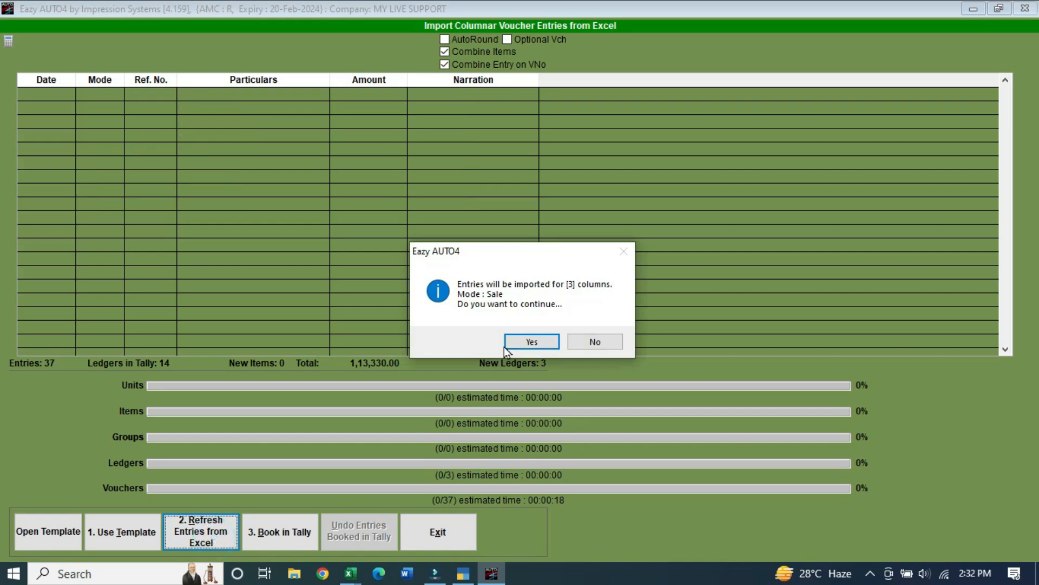
{"action": "left_click", "coordinate": [508, 343]}
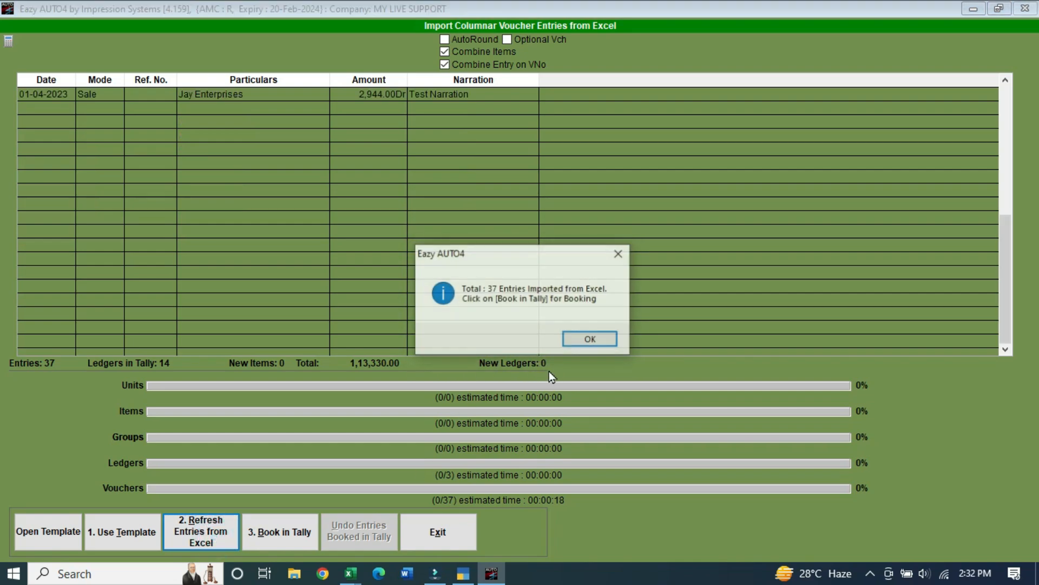
{"action": "left_click", "coordinate": [587, 339]}
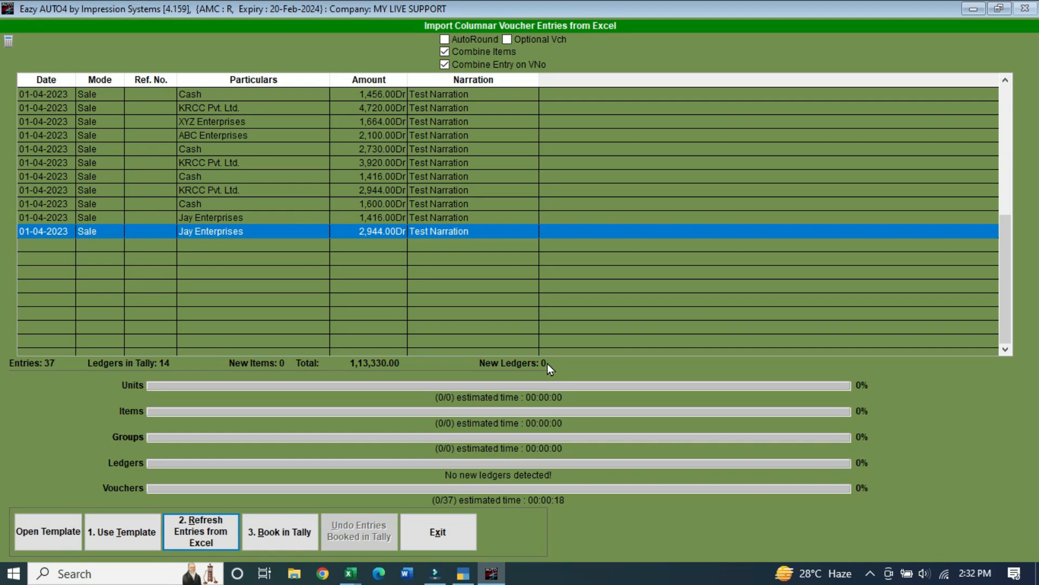
{"action": "scroll", "coordinate": [589, 241], "scroll_direction": "up", "scroll_amount": 5}
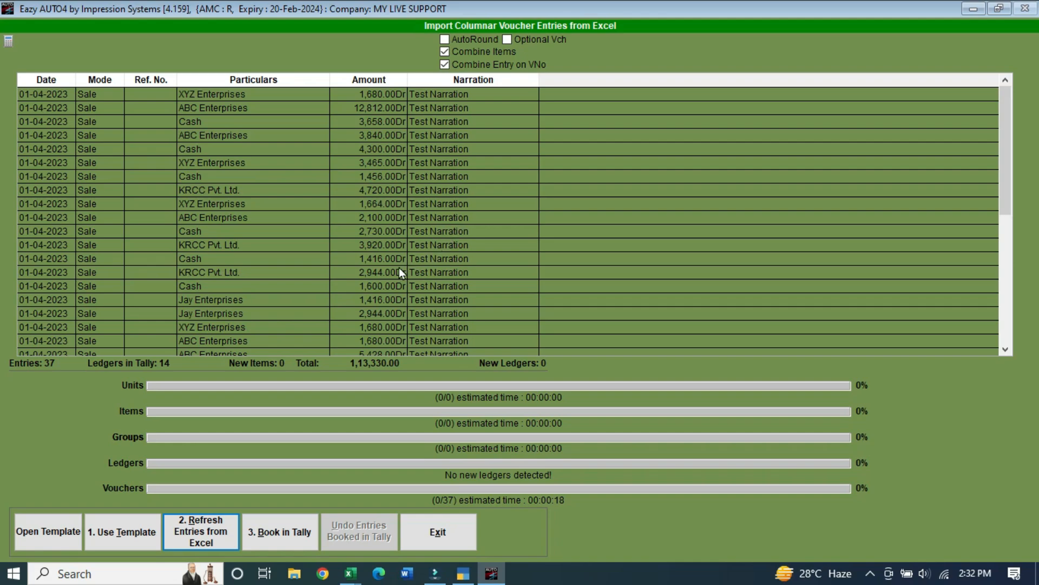
{"action": "left_click", "coordinate": [279, 538]}
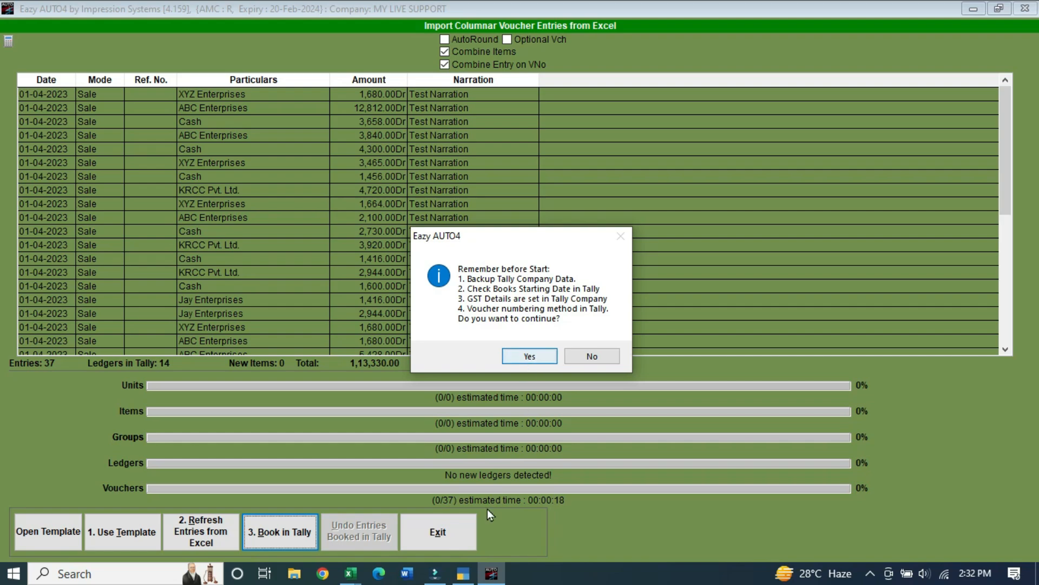
Open TallyPrime's Sales Register via Display More Reports > Account Books, still showing no sales
{"action": "mouse_move", "coordinate": [464, 577]}
{"action": "left_click", "coordinate": [475, 554]}
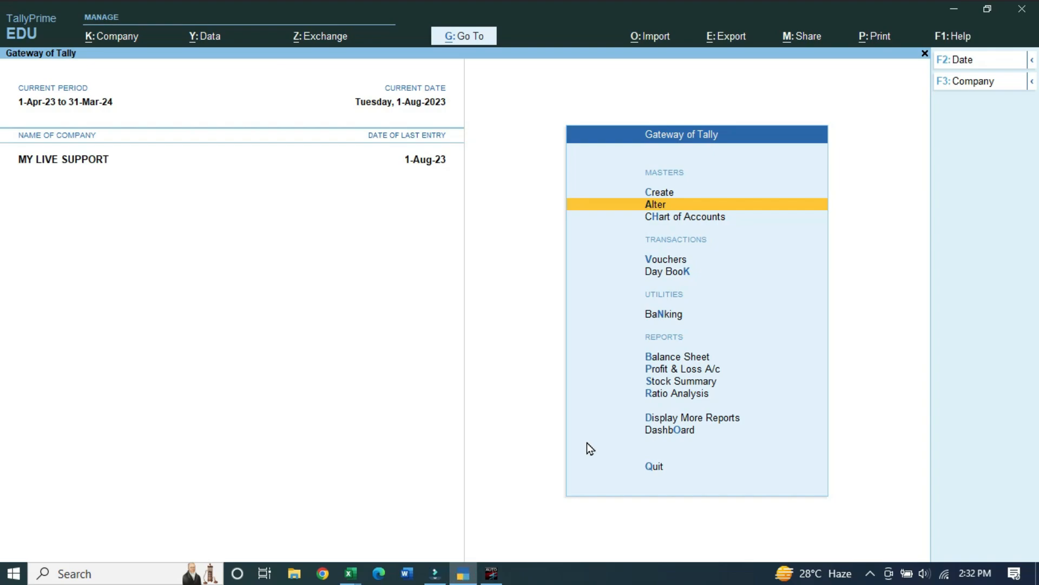
{"action": "key", "text": "d"}
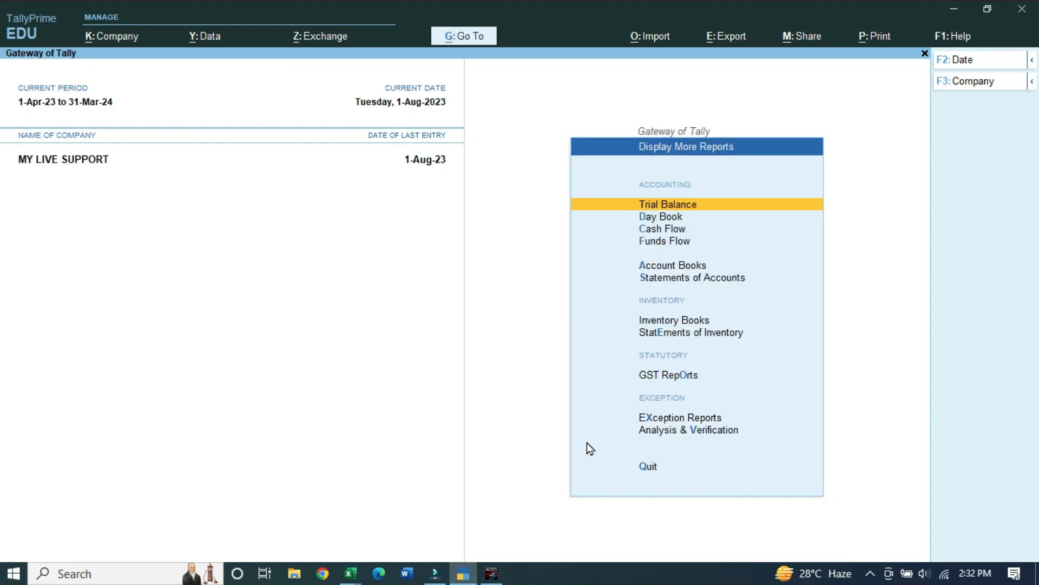
{"action": "key", "text": "a"}
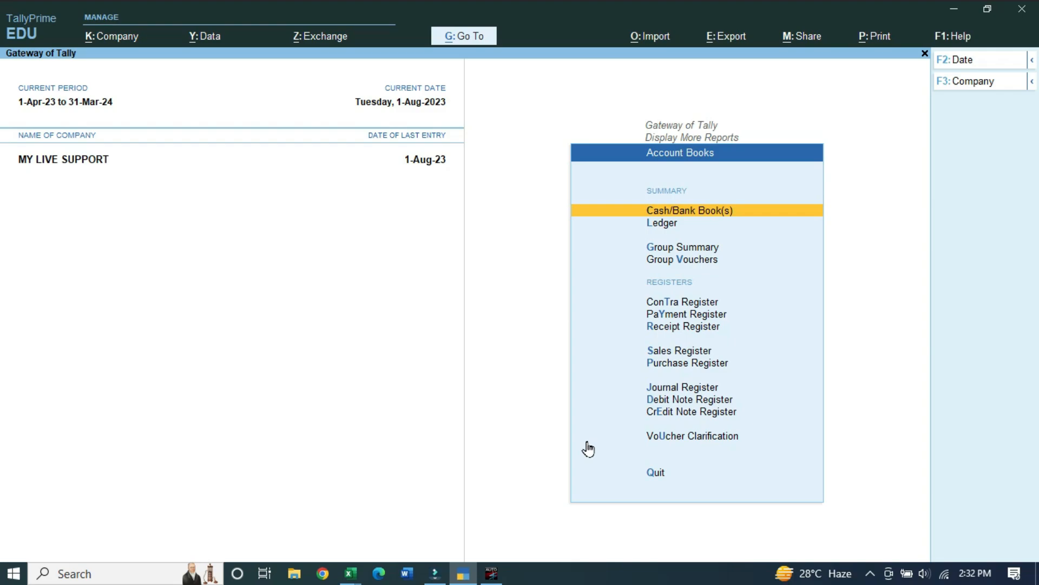
{"action": "key", "text": "s"}
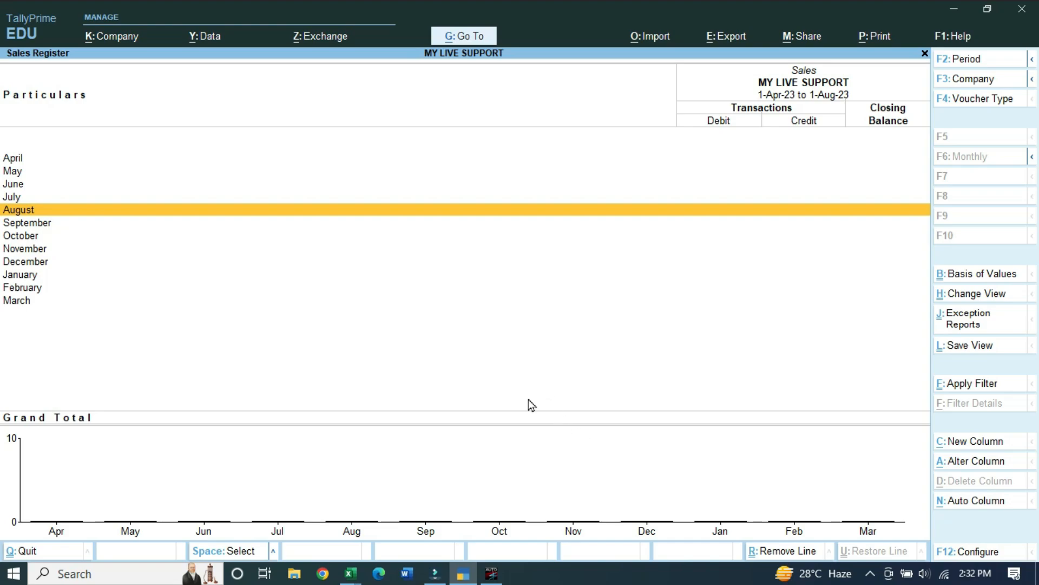
{"action": "left_click", "coordinate": [491, 573]}
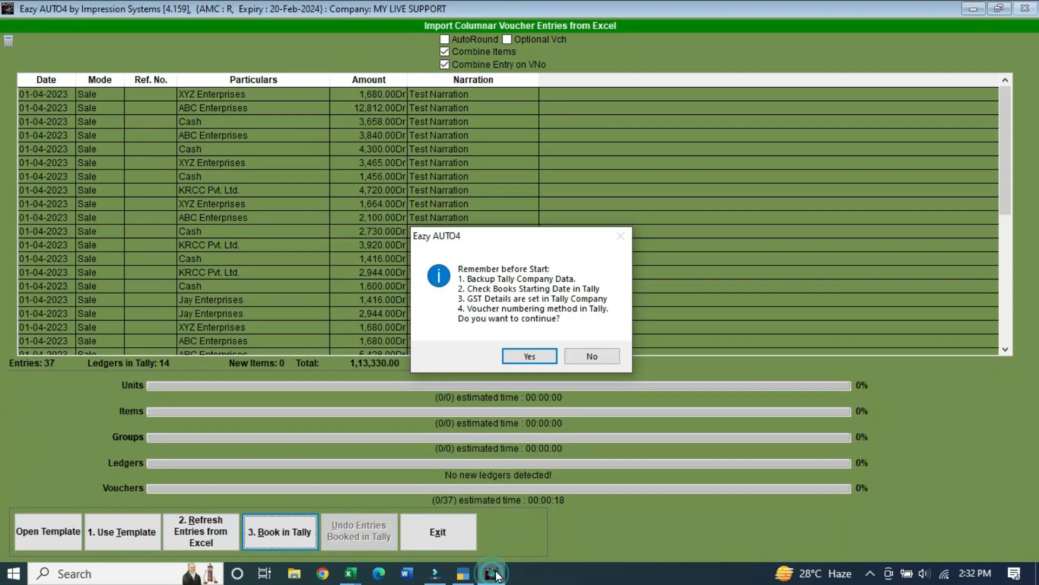
Confirm both booking prompts so all 37 vouchers post to Tally, then acknowledge the completion messages
{"action": "left_click", "coordinate": [538, 356]}
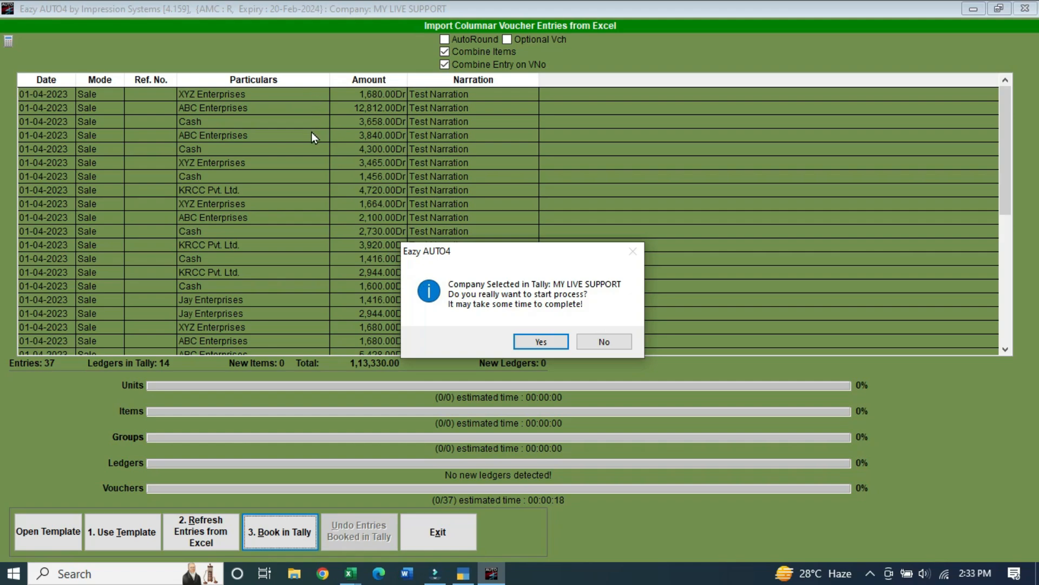
{"action": "left_click", "coordinate": [541, 342]}
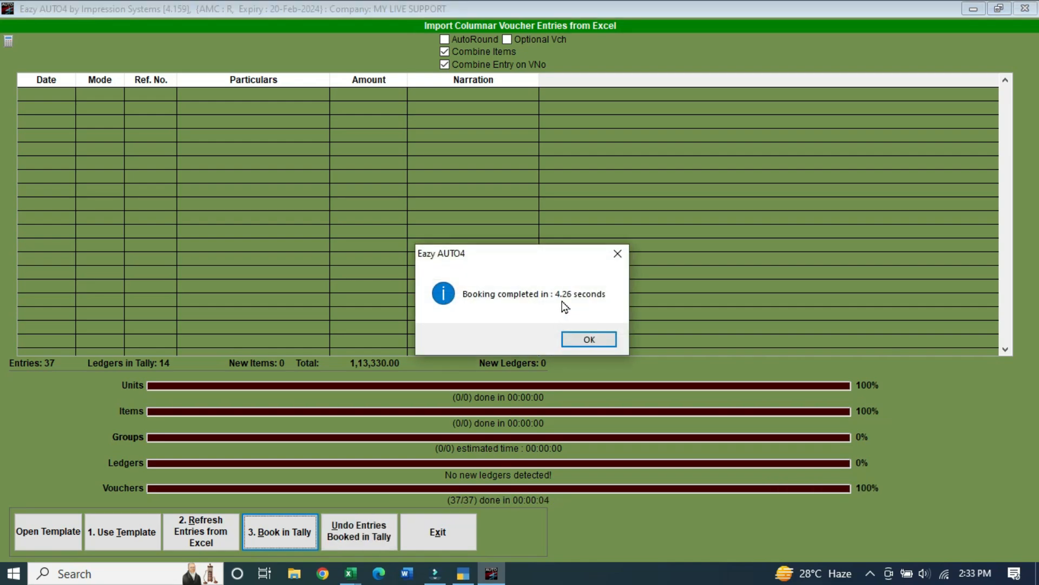
{"action": "left_click", "coordinate": [602, 347]}
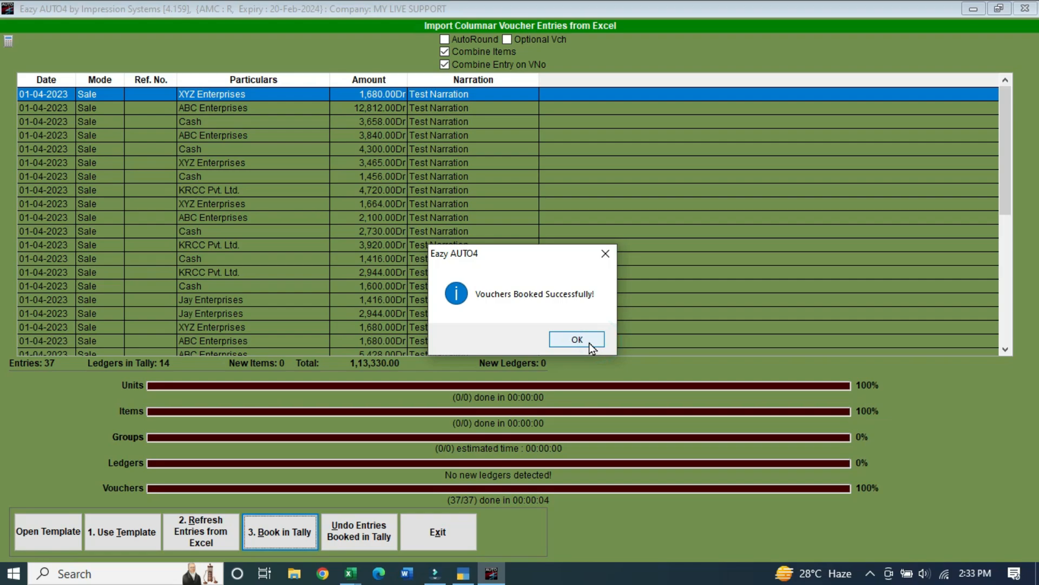
{"action": "left_click", "coordinate": [592, 348]}
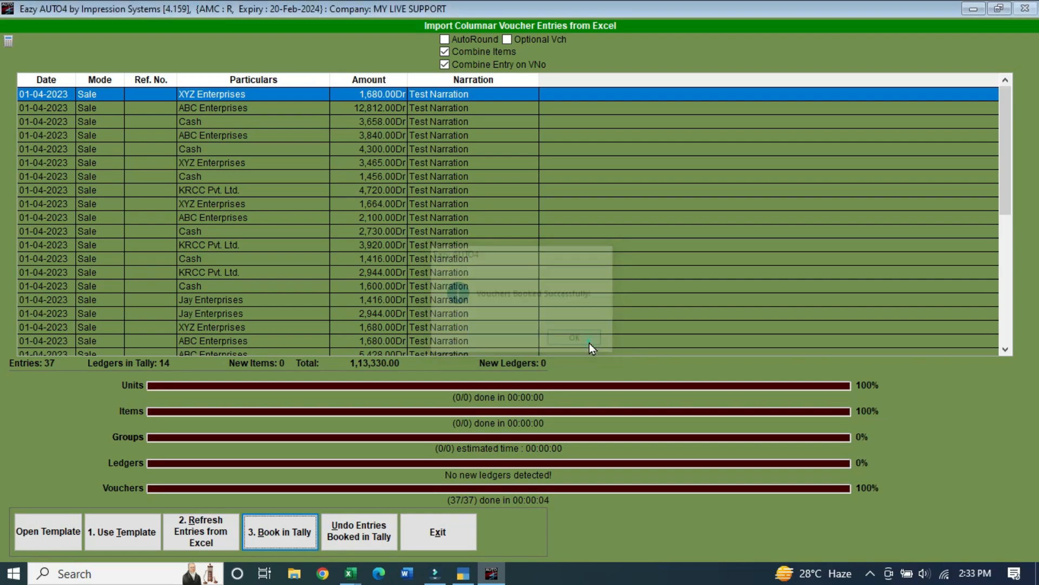
{"action": "left_click", "coordinate": [463, 575]}
Refresh the Sales Register and drill into April's 1,13,330.00 of sales vouchers
{"action": "key", "text": "Escape"}
{"action": "key", "text": "Return"}
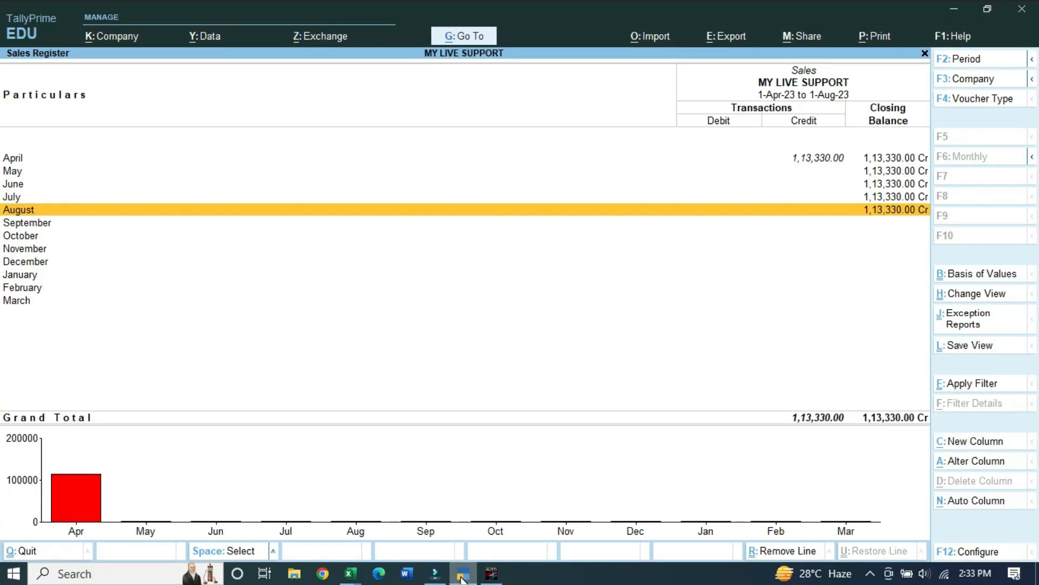
{"action": "key", "text": "Up"}
{"action": "key", "text": "Up"}
{"action": "key", "text": "Up"}
{"action": "key", "text": "Up"}
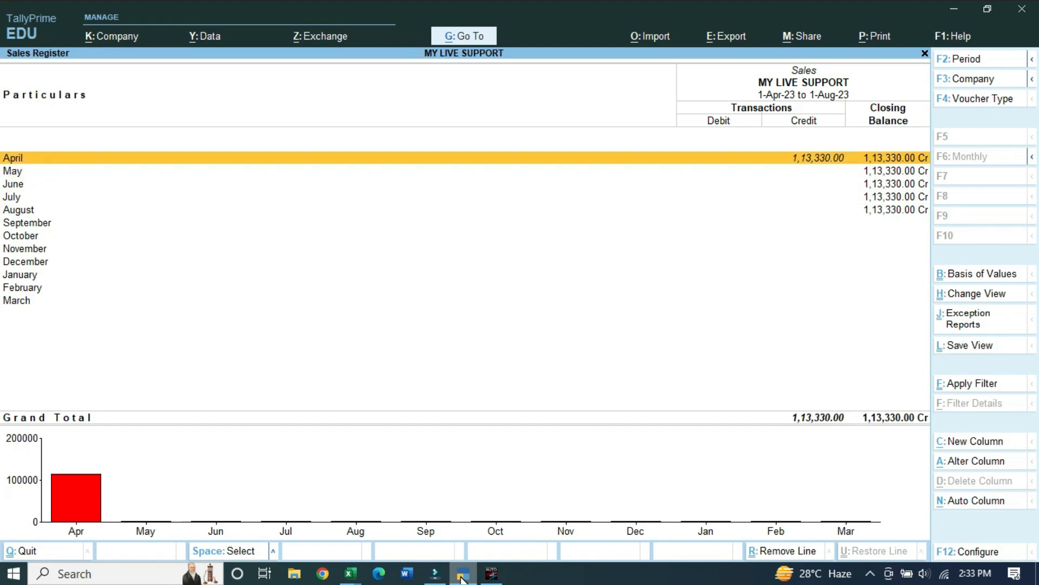
{"action": "key", "text": "Return"}
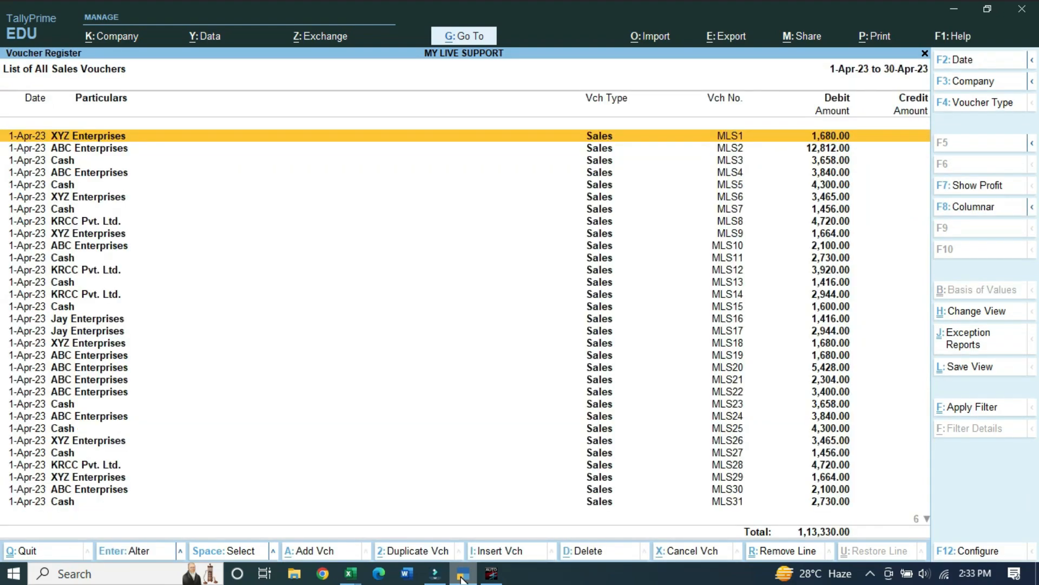
Open sales voucher MLS2 for ABC Enterprises, totalling 12,812.00
{"action": "key", "text": "Down"}
{"action": "key", "text": "Down"}
{"action": "key", "text": "Down"}
{"action": "key", "text": "Down"}
{"action": "key", "text": "Down"}
{"action": "key", "text": "Down"}
{"action": "key", "text": "Down"}
{"action": "key", "text": "Down"}
{"action": "key", "text": "Down"}
{"action": "key", "text": "Down"}
{"action": "key", "text": "Down"}
{"action": "key", "text": "Down"}
{"action": "key", "text": "Down"}
{"action": "key", "text": "Down"}
{"action": "key", "text": "Down"}
{"action": "key", "text": "Down"}
{"action": "key", "text": "Down"}
{"action": "key", "text": "Down"}
{"action": "key", "text": "Down"}
{"action": "key", "text": "Down"}
{"action": "key", "text": "Down"}
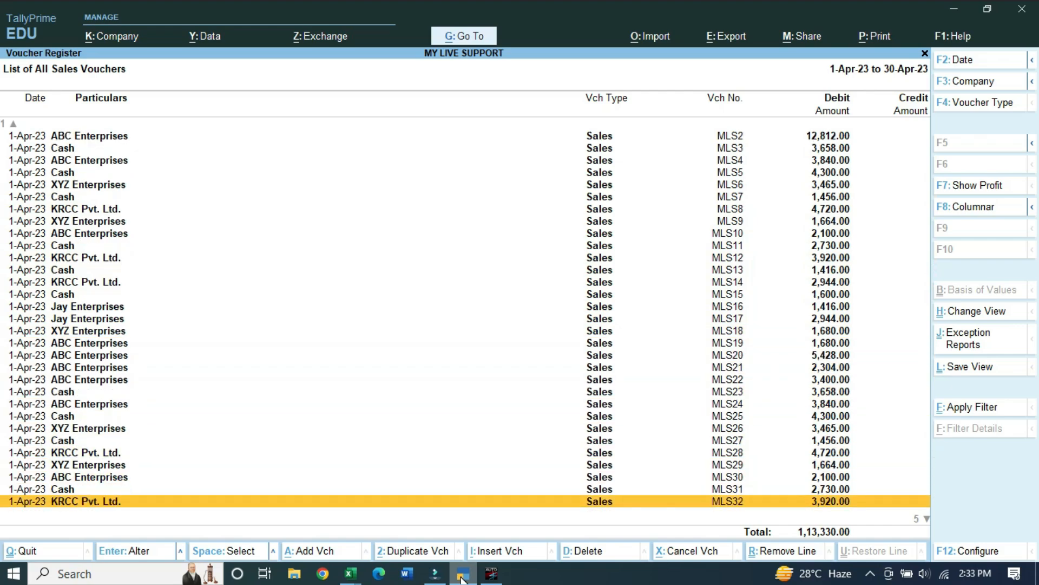
{"action": "key", "text": "Up"}
{"action": "key", "text": "Up"}
{"action": "key", "text": "Up"}
{"action": "key", "text": "Up"}
{"action": "key", "text": "Up"}
{"action": "key", "text": "Up"}
{"action": "key", "text": "Up"}
{"action": "key", "text": "Up"}
{"action": "key", "text": "Up"}
{"action": "key", "text": "Up"}
{"action": "key", "text": "Up"}
{"action": "key", "text": "Up"}
{"action": "key", "text": "Up"}
{"action": "key", "text": "Up"}
{"action": "key", "text": "Up"}
{"action": "key", "text": "Up"}
{"action": "key", "text": "Up"}
{"action": "key", "text": "Up"}
{"action": "key", "text": "Up"}
{"action": "key", "text": "Up"}
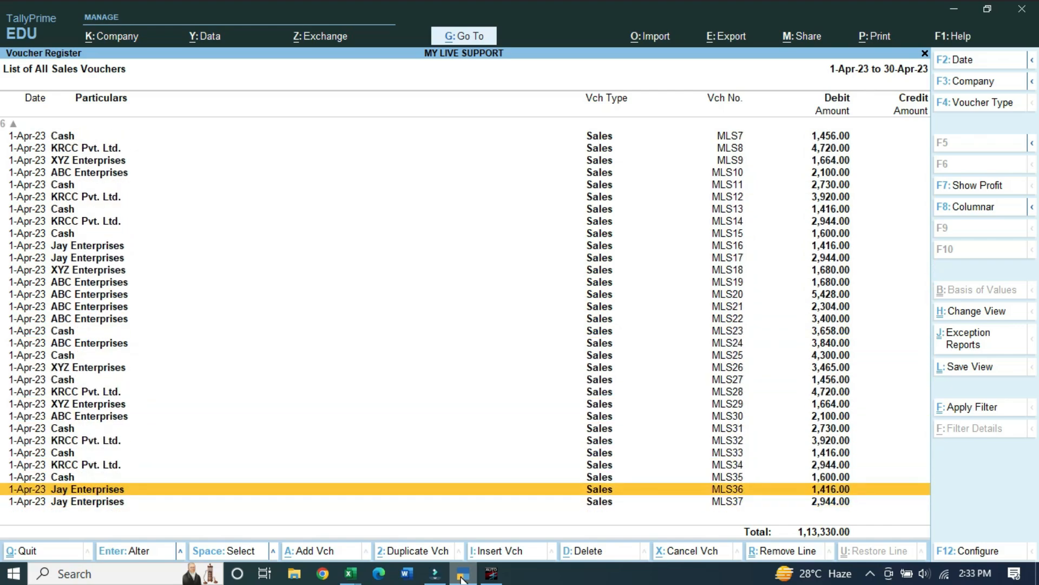
{"action": "key", "text": "Up"}
{"action": "key", "text": "Up"}
{"action": "key", "text": "Up"}
{"action": "key", "text": "Up"}
{"action": "key", "text": "Up"}
{"action": "key", "text": "Up"}
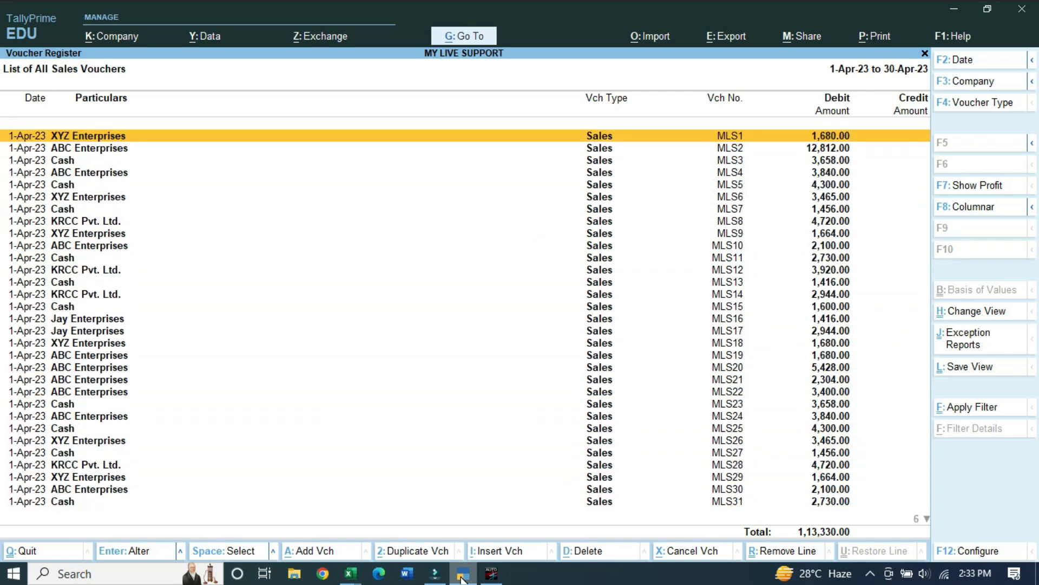
{"action": "key", "text": "Down"}
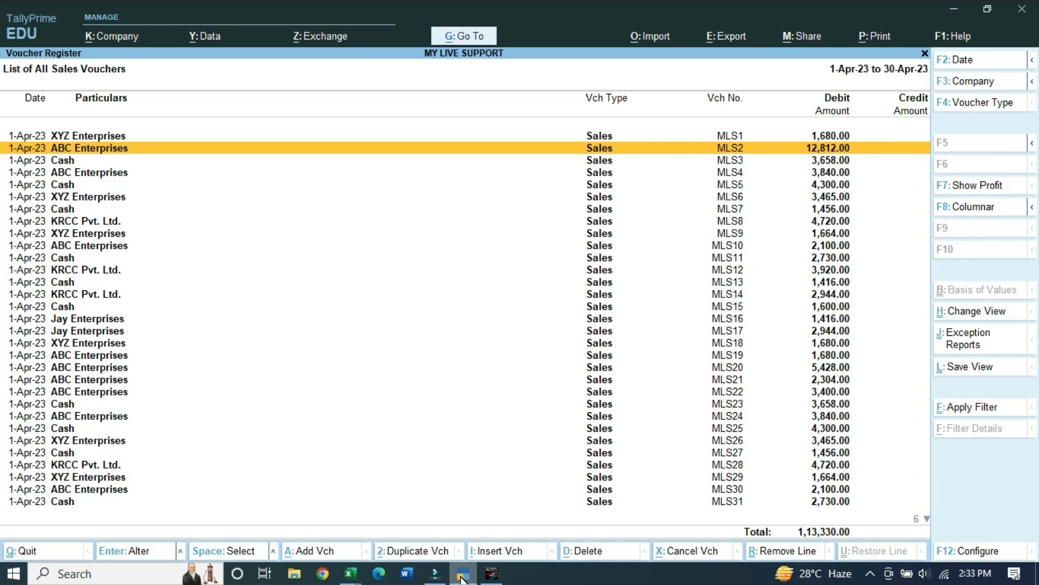
{"action": "key", "text": "Return"}
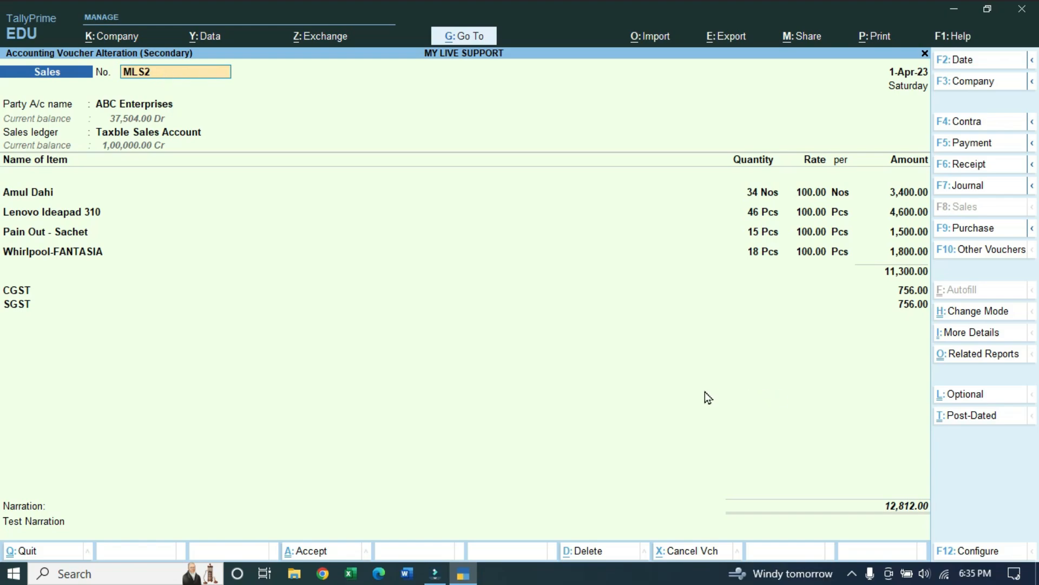
Page through the following sales vouchers, ending on MLS25 for Cash: Amul Butter, 4,300.00
{"action": "key", "text": "Page_Down"}
{"action": "key", "text": "Page_Down"}
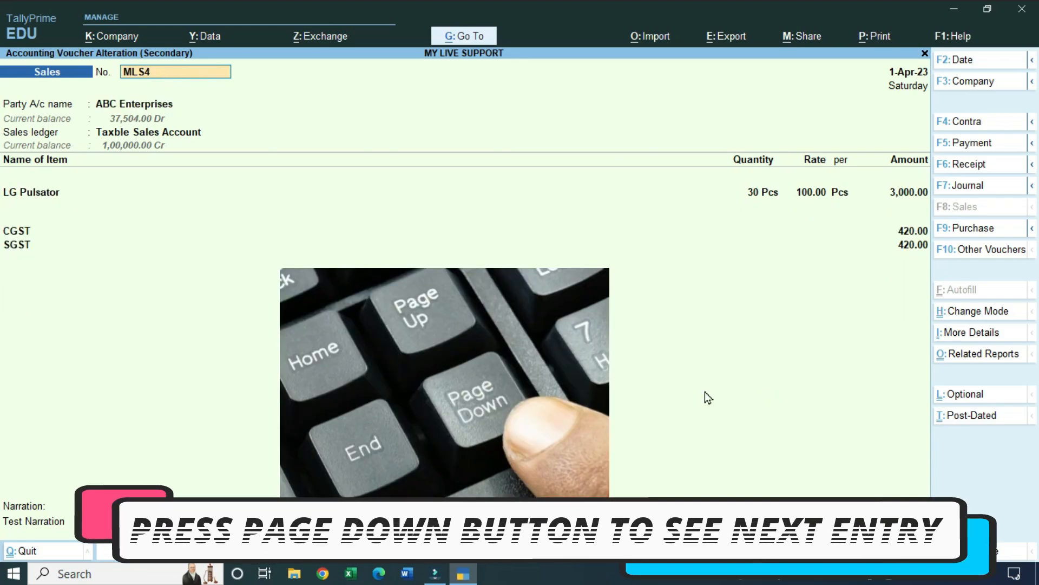
{"action": "key", "text": "Page_Down"}
{"action": "key", "text": "Page_Down"}
{"action": "key", "text": "Page_Down"}
{"action": "key", "text": "Page_Down"}
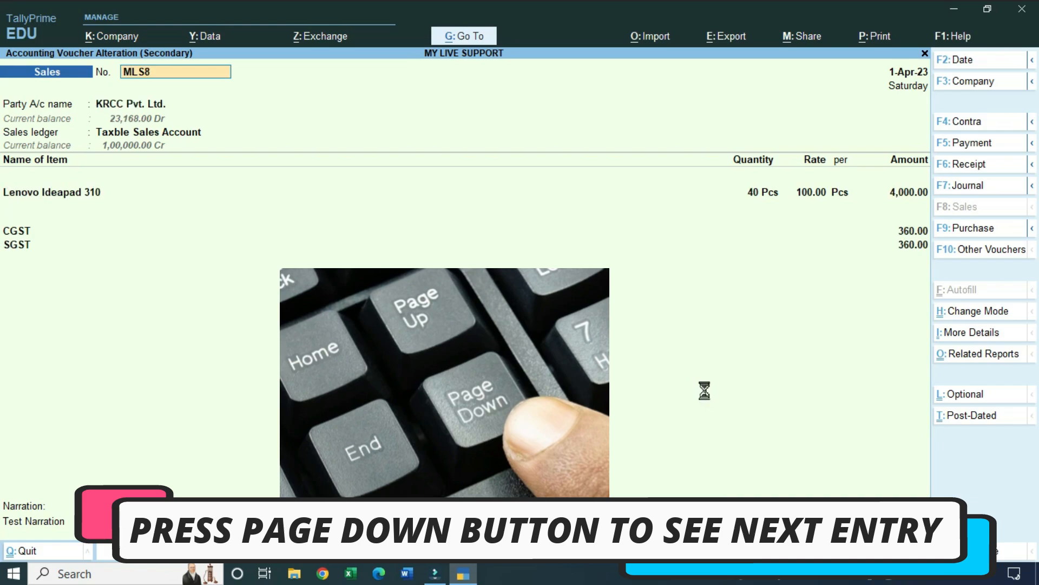
{"action": "key", "text": "Page_Down"}
{"action": "key", "text": "Page_Down"}
{"action": "key", "text": "Page_Down"}
{"action": "key", "text": "Page_Down"}
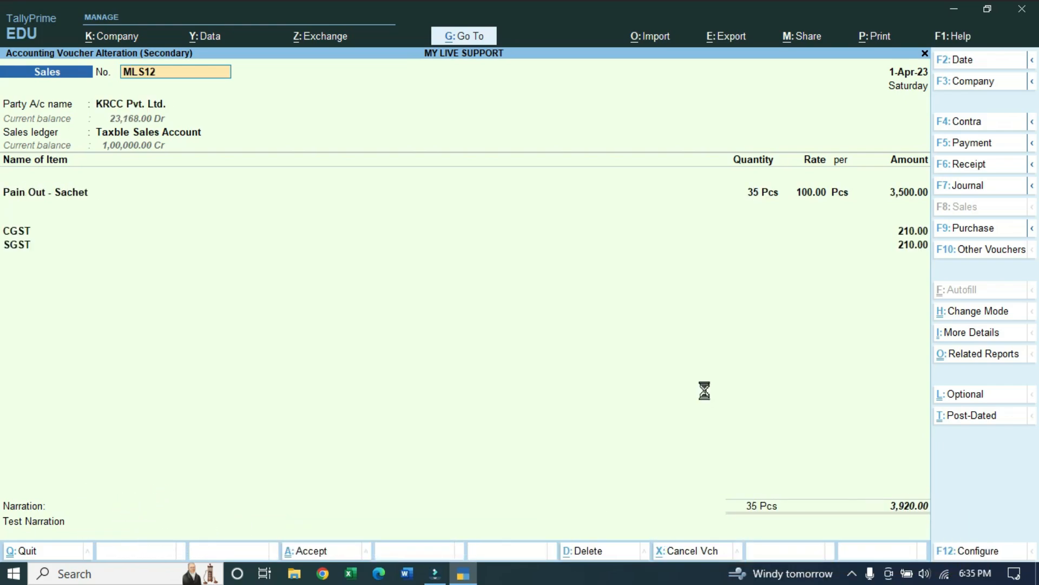
{"action": "key", "text": "Page_Down"}
{"action": "key", "text": "Page_Down"}
{"action": "key", "text": "Page_Down"}
{"action": "key", "text": "Page_Down"}
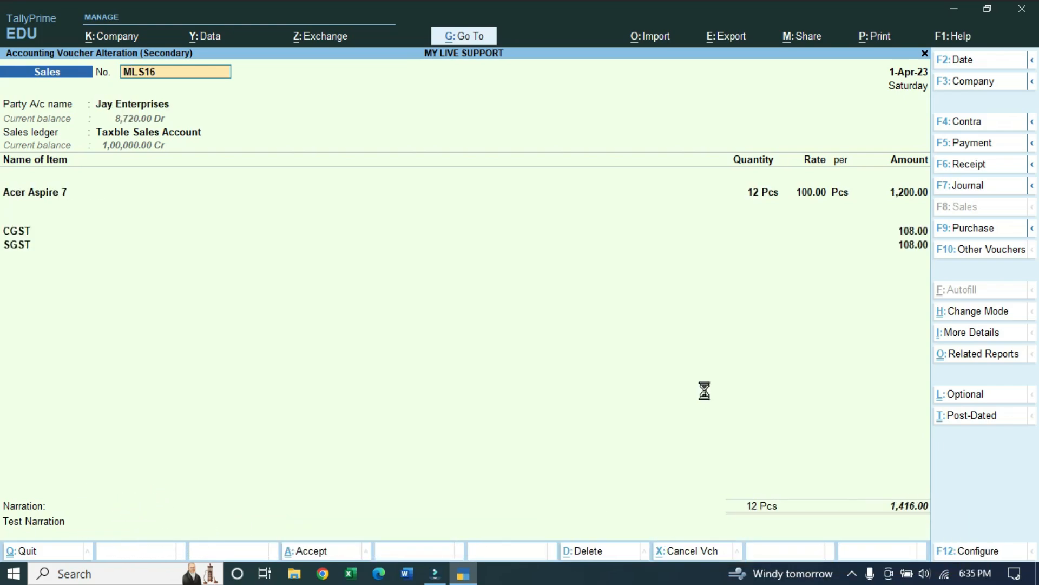
{"action": "key", "text": "Page_Down"}
{"action": "key", "text": "Escape"}
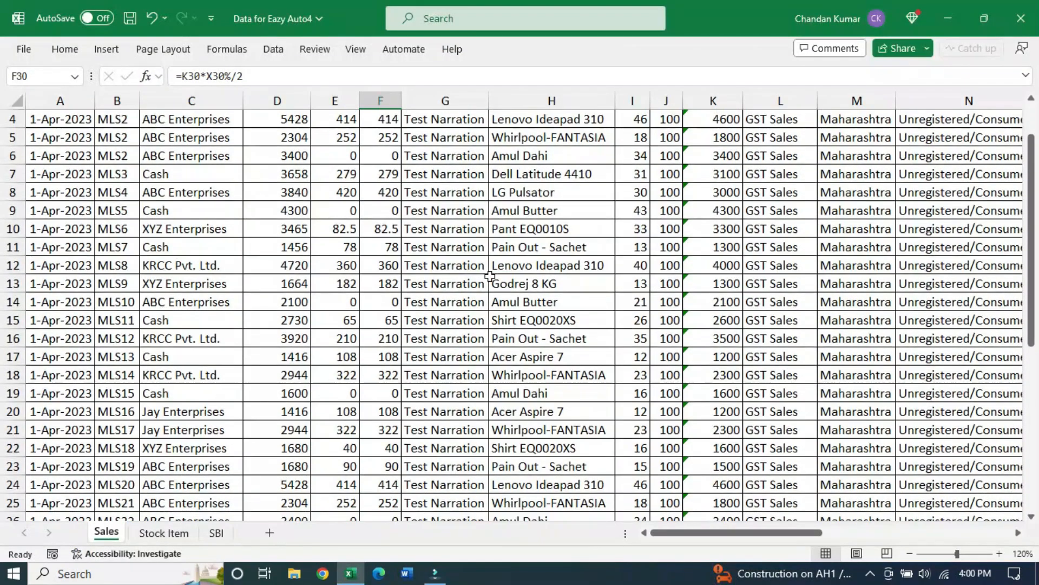
Check the Test Narration entries in Excel cells G5, G9 and G14, then return to April's voucher list
{"action": "scroll", "coordinate": [490, 276], "scroll_direction": "down", "scroll_amount": 4}
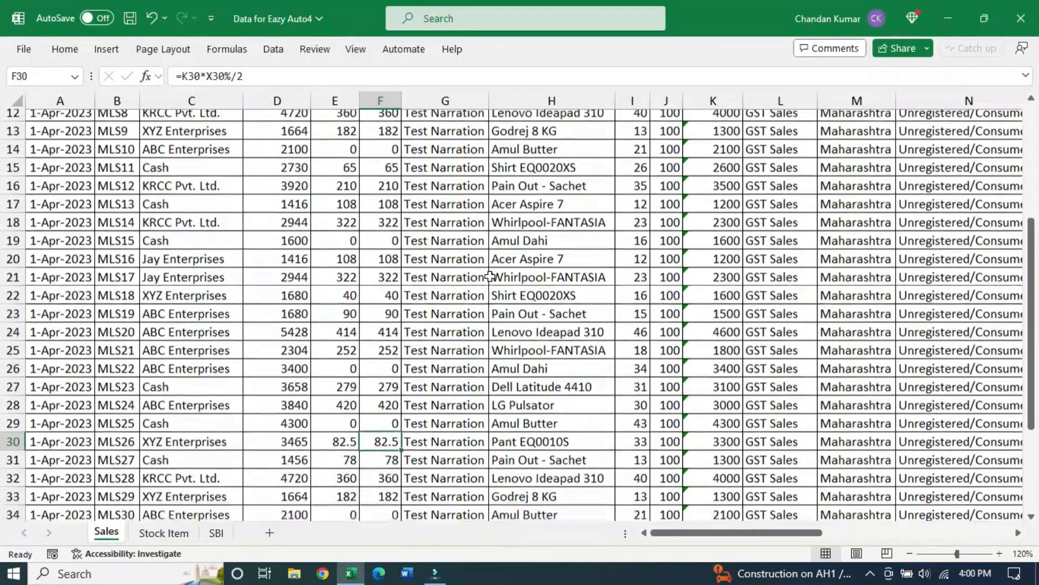
{"action": "scroll", "coordinate": [490, 276], "scroll_direction": "down", "scroll_amount": 3}
{"action": "scroll", "coordinate": [490, 276], "scroll_direction": "up", "scroll_amount": 7}
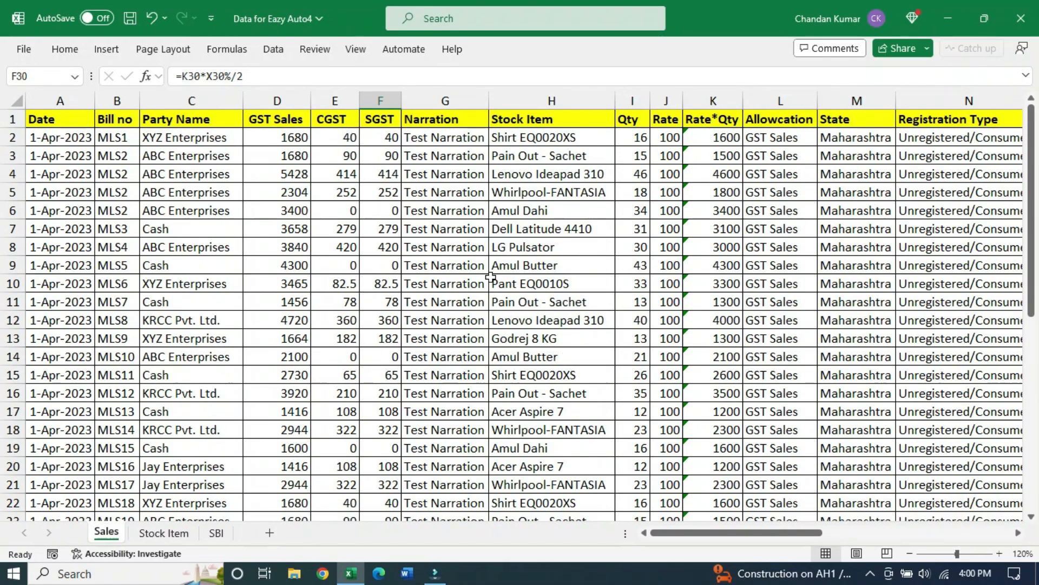
{"action": "left_click", "coordinate": [455, 104]}
{"action": "left_click", "coordinate": [450, 194]}
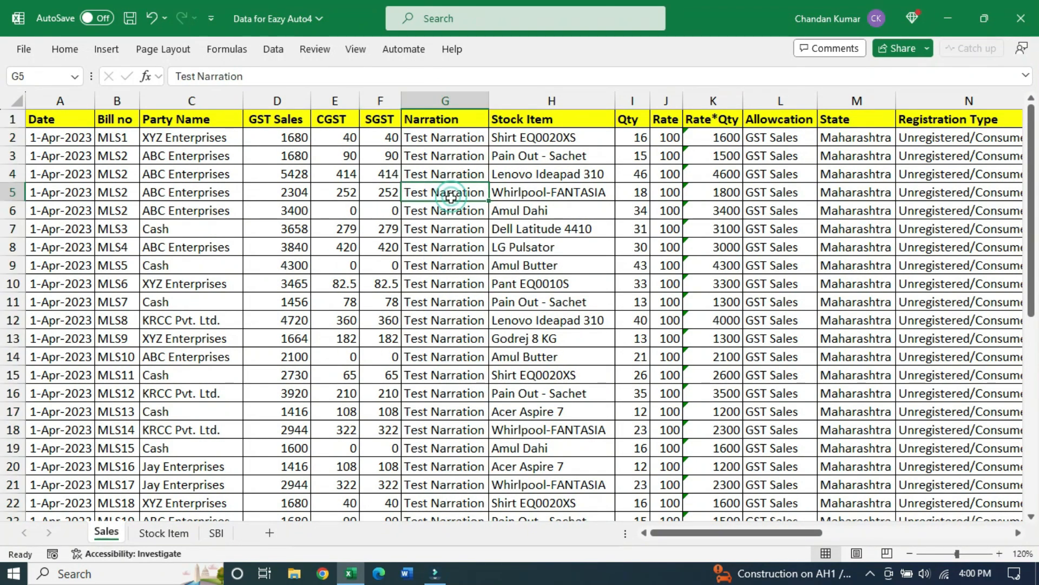
{"action": "left_click", "coordinate": [468, 264]}
{"action": "left_click", "coordinate": [452, 354]}
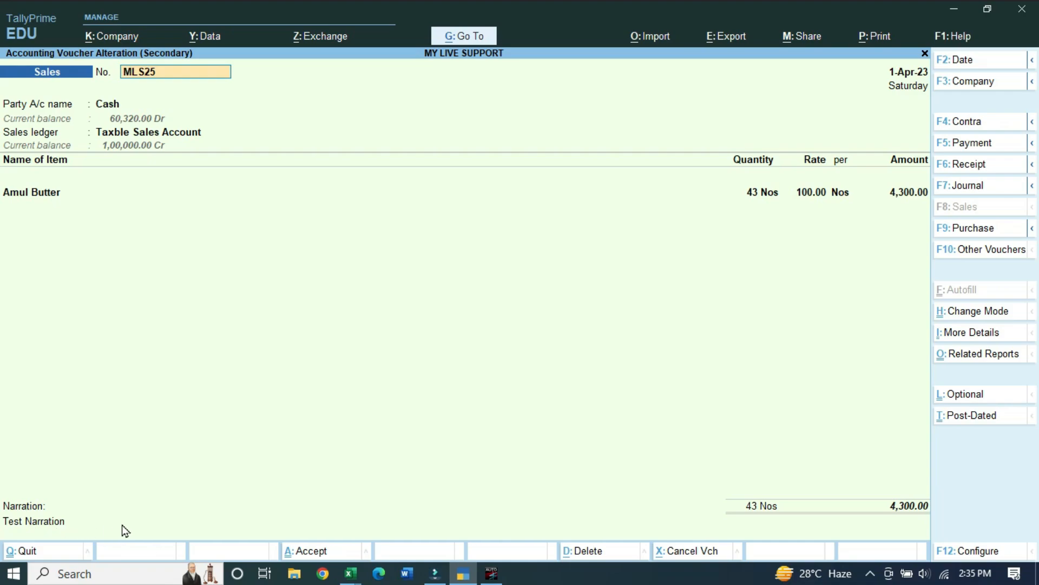
{"action": "key", "text": "Escape"}
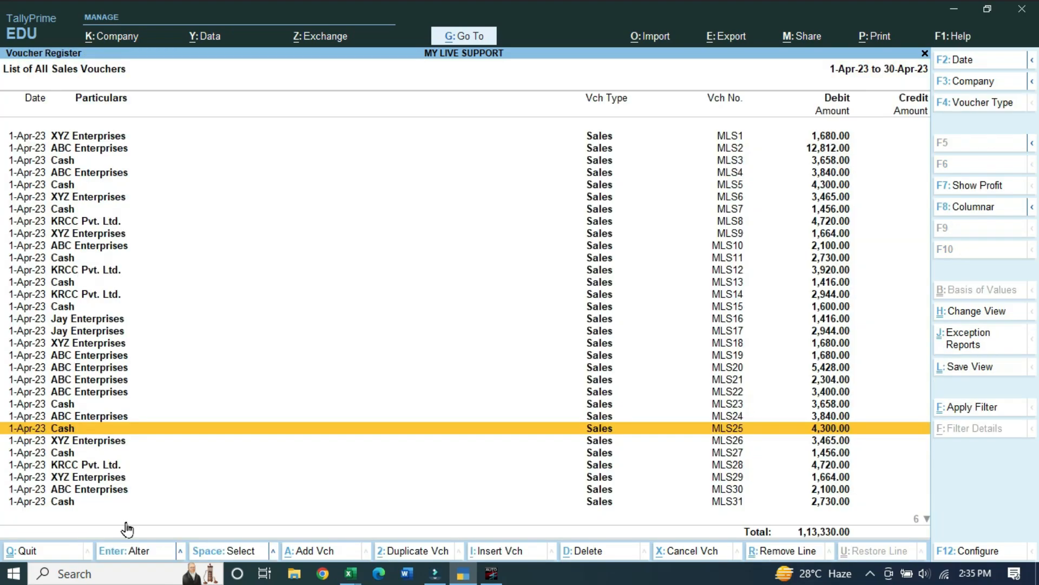